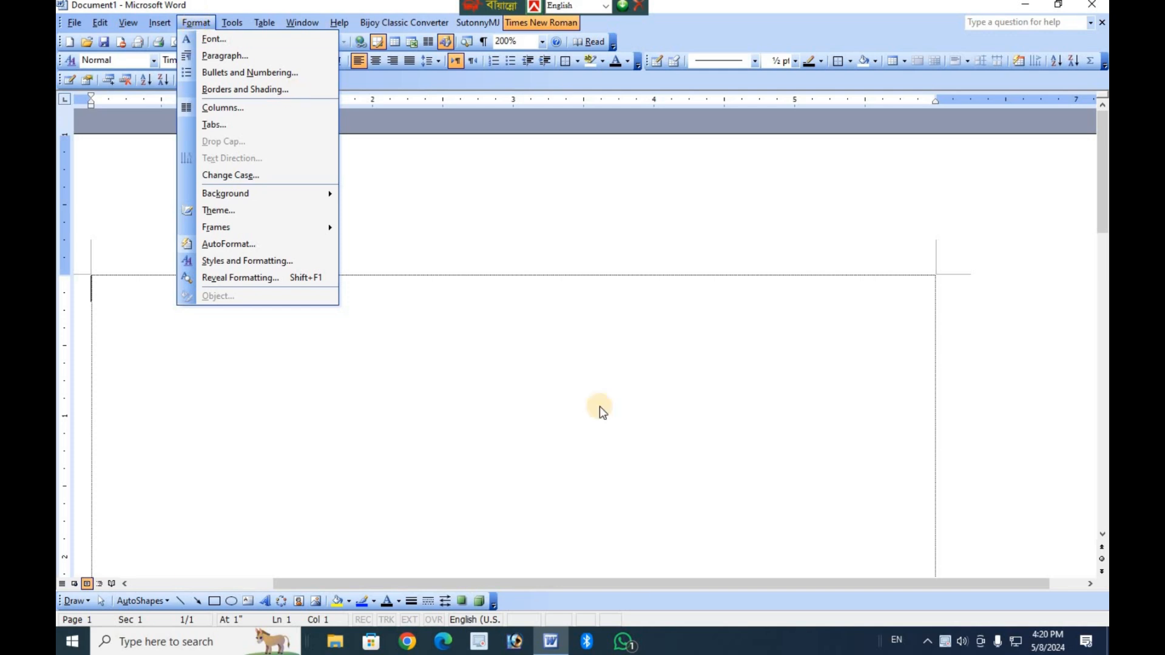
pyautogui.click(539, 385)
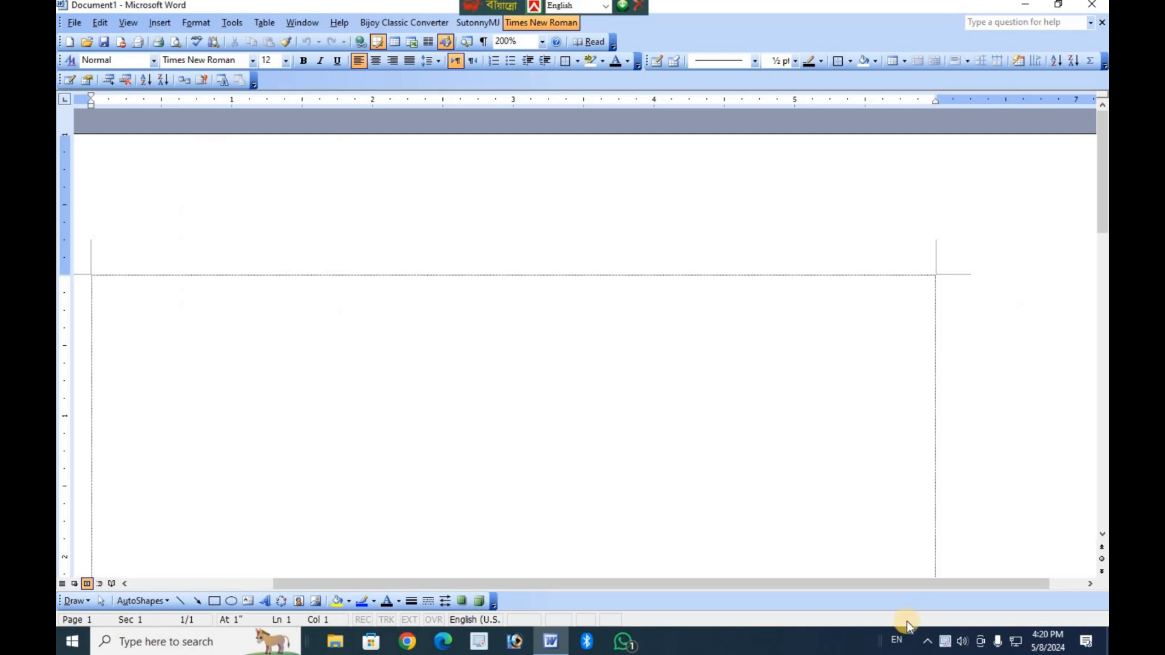
pyautogui.moveTo(880, 586); pyautogui.dragTo(781, 588)
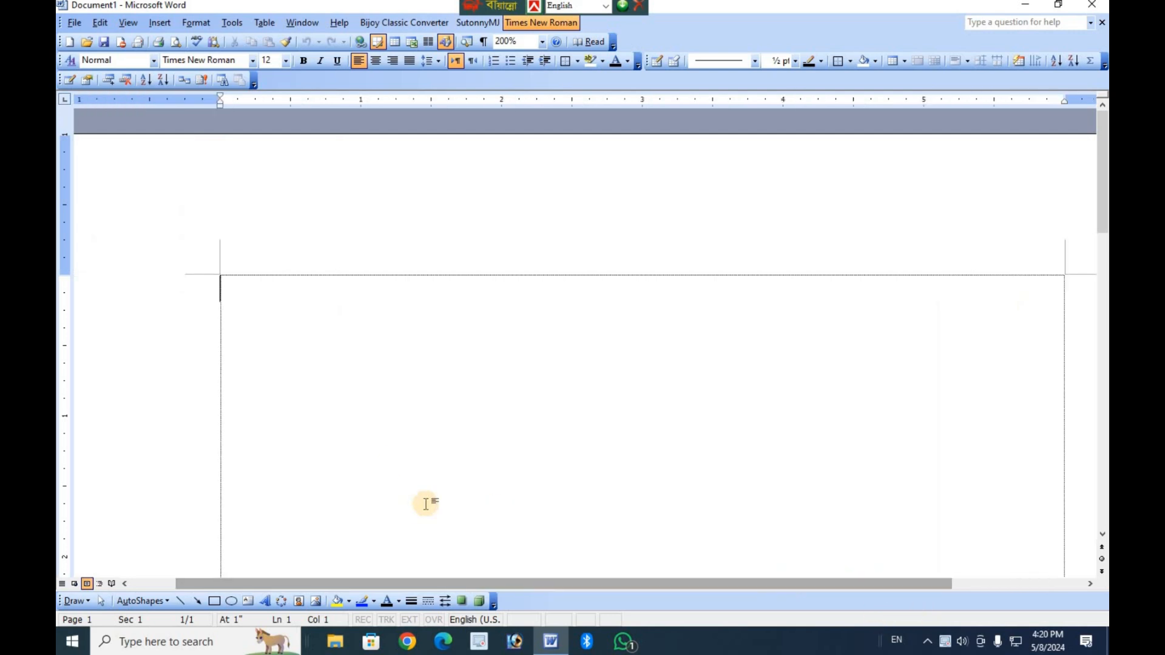
pyautogui.click(193, 23)
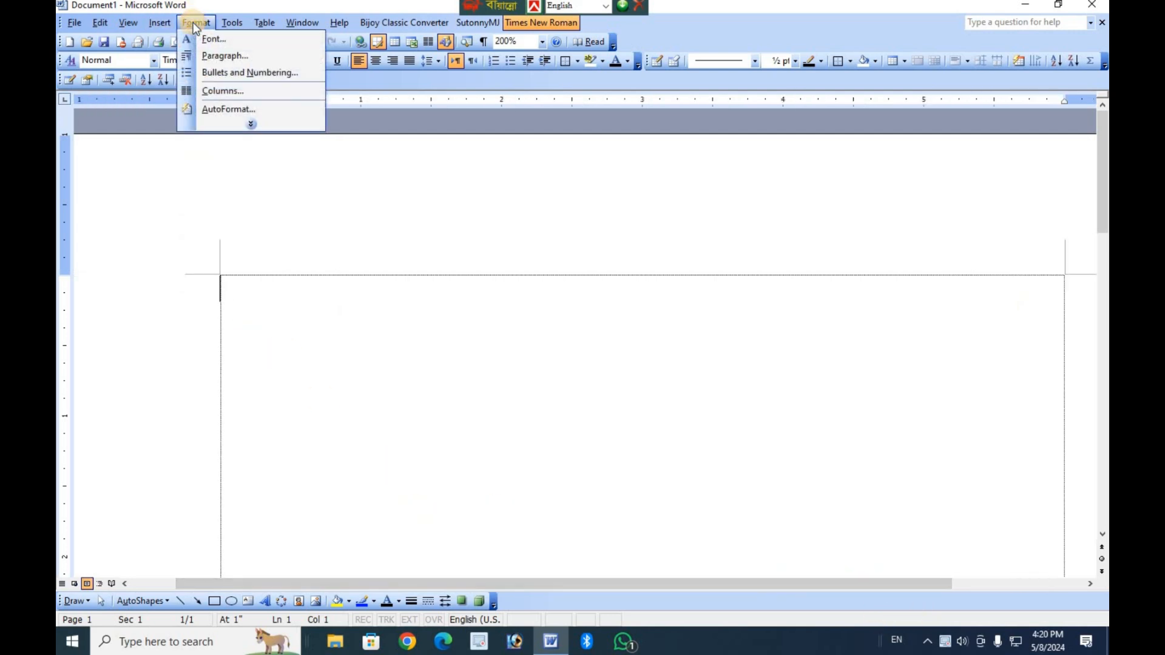
pyautogui.click(251, 123)
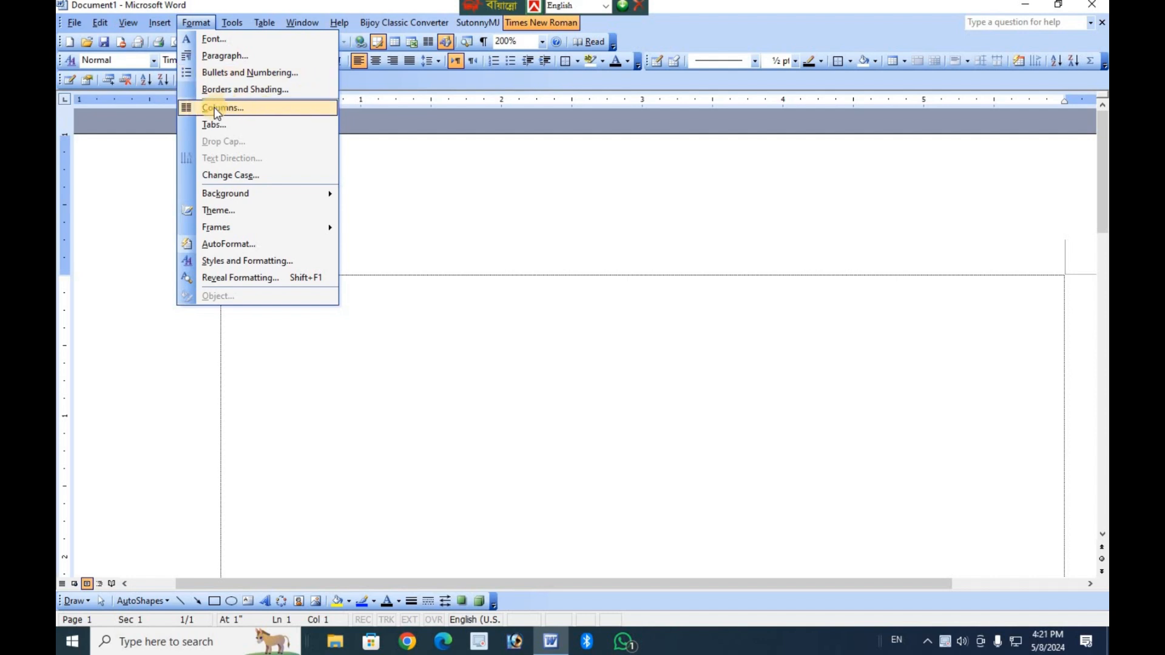
pyautogui.click(467, 367)
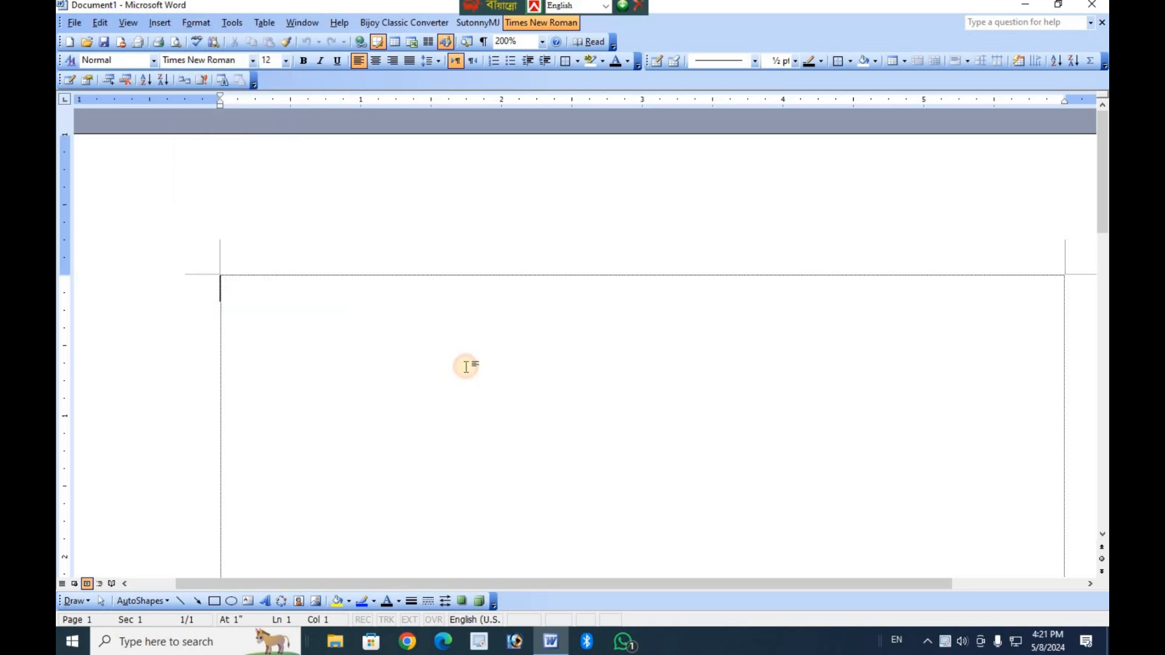
pyautogui.scroll(-10, 466, 366)
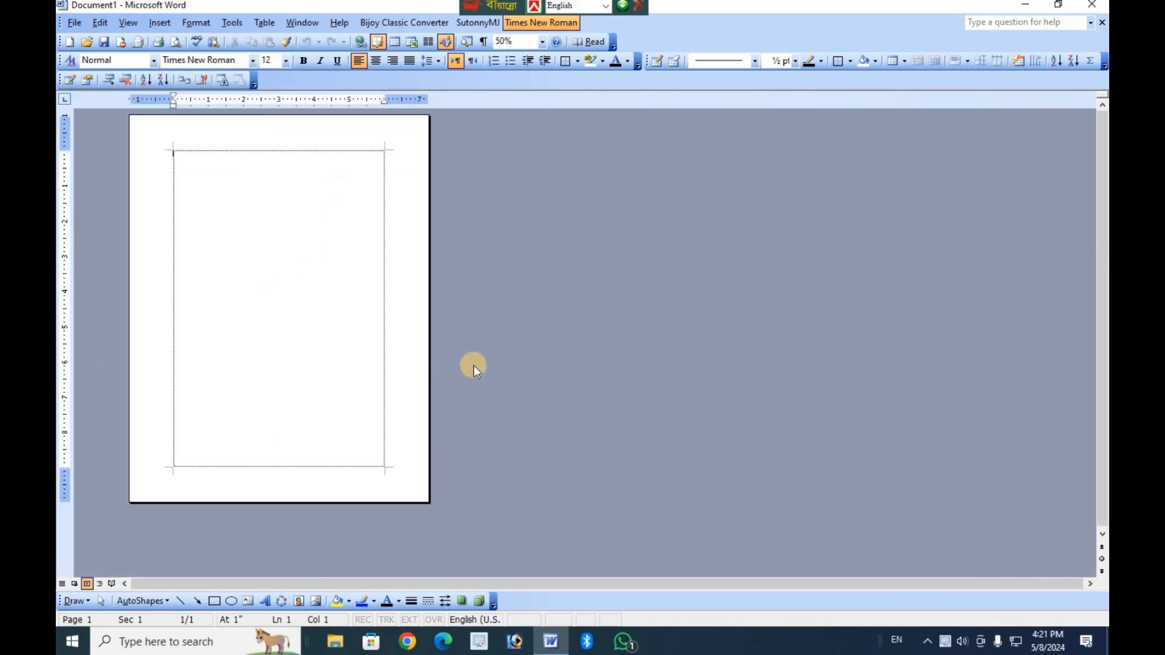
pyautogui.scroll(14, 473, 367)
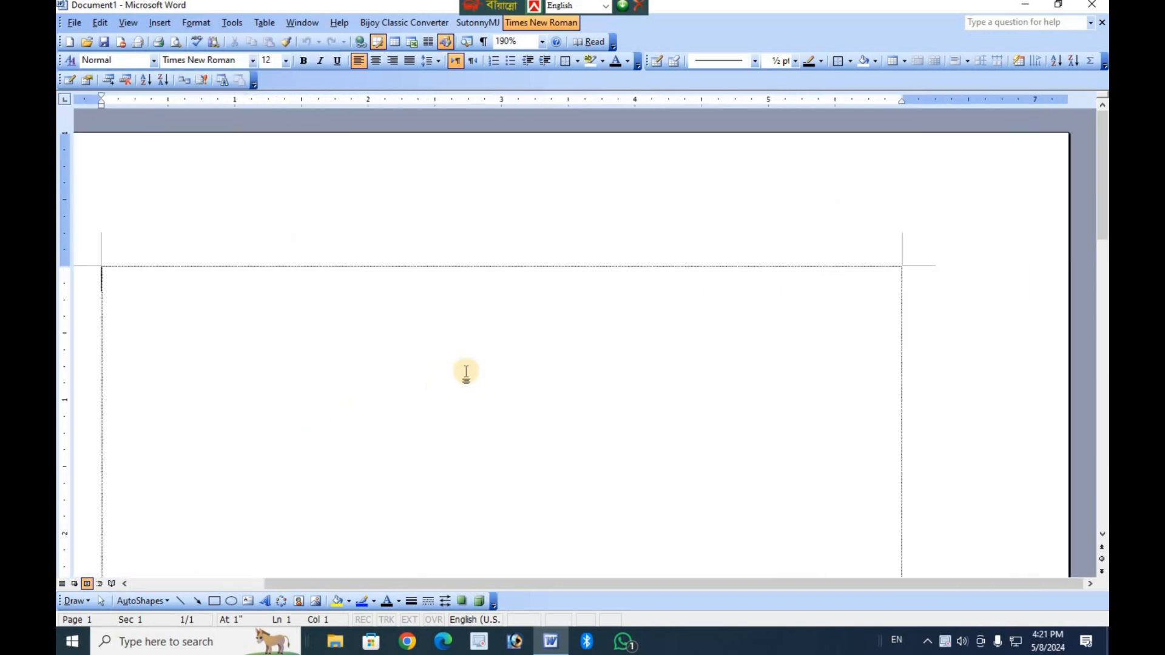
pyautogui.scroll(-16, 466, 372)
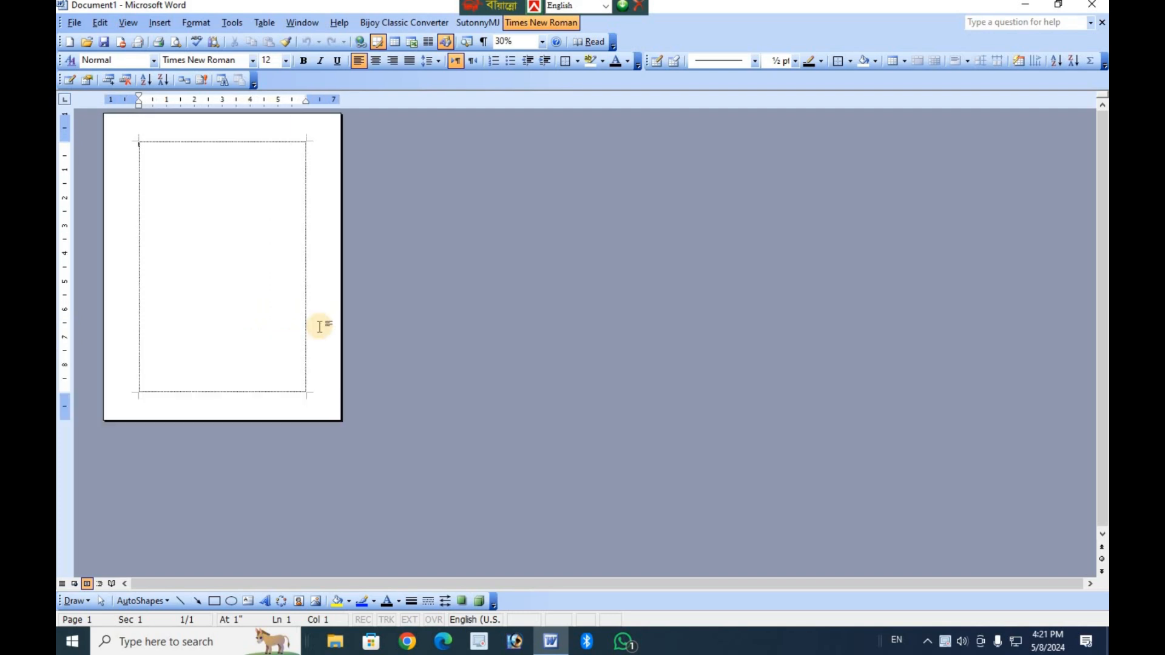
pyautogui.scroll(6, 320, 326)
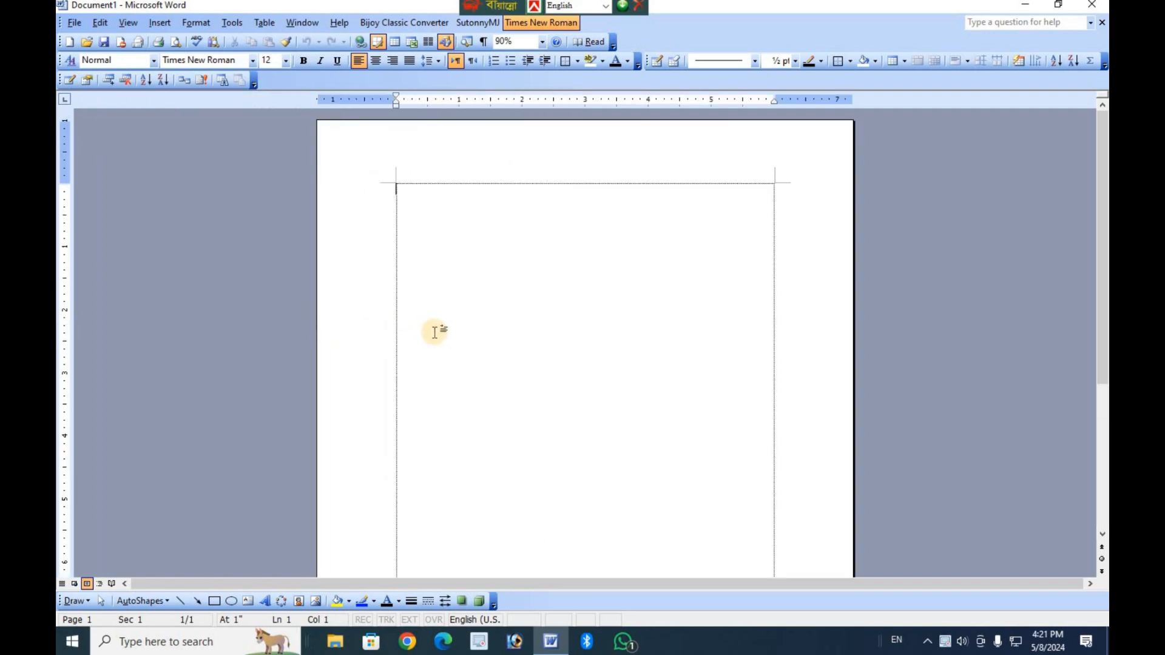
pyautogui.scroll(1, 434, 332)
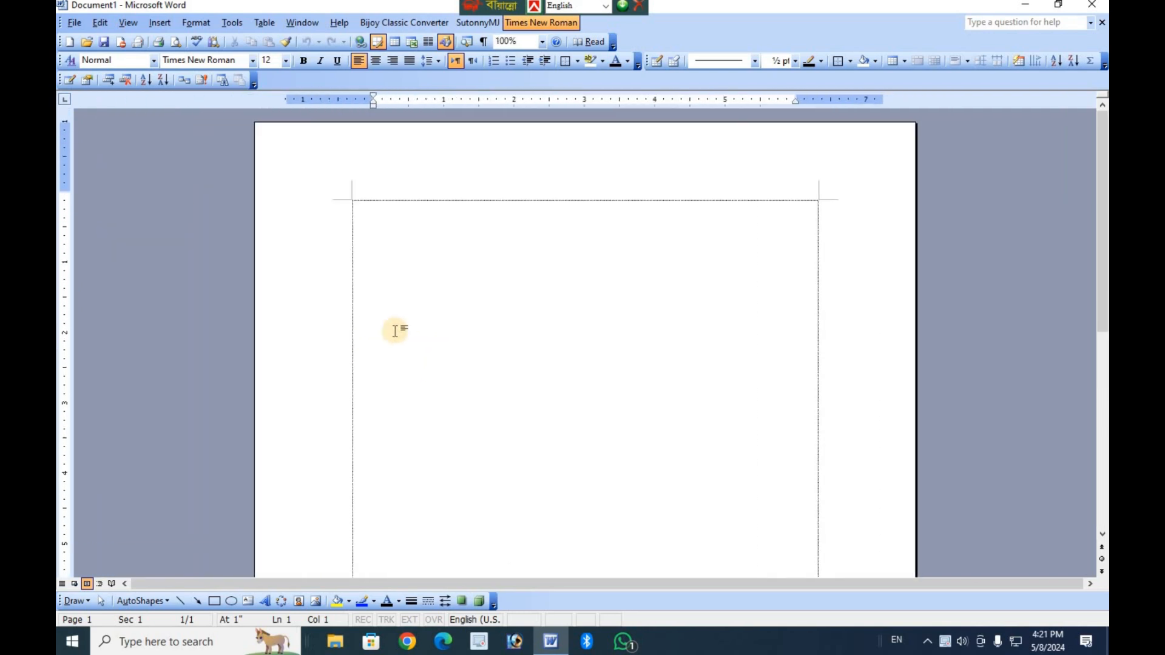
pyautogui.scroll(3, 395, 331)
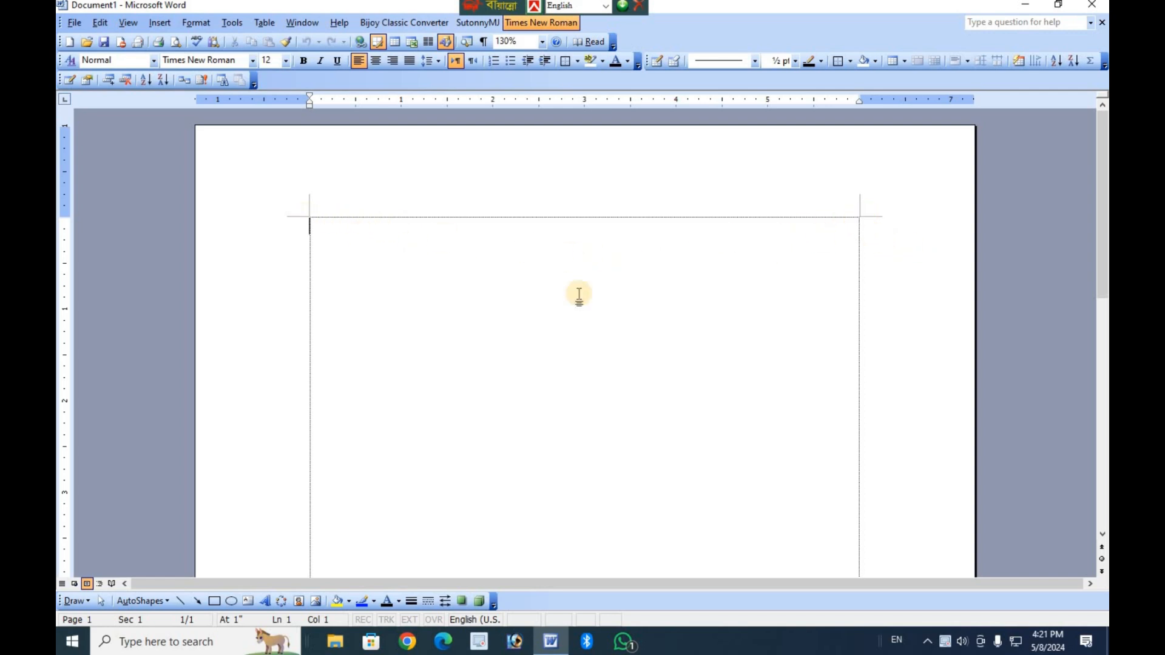
pyautogui.scroll(-6, 437, 335)
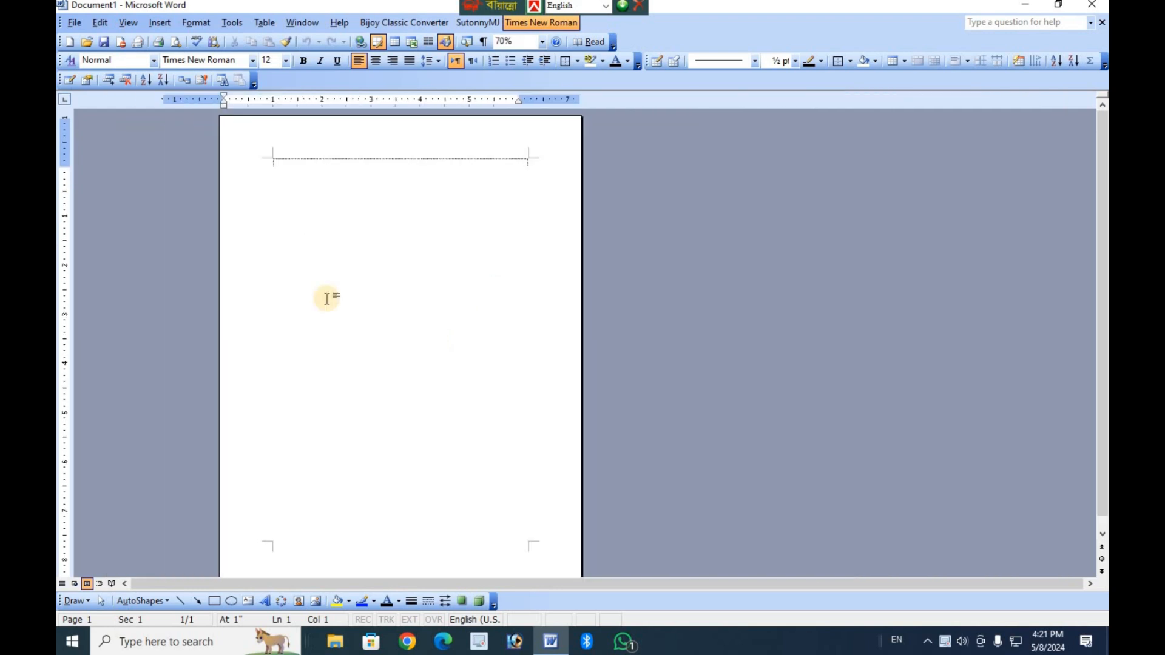
pyautogui.scroll(-6, 285, 282)
pyautogui.scroll(10, 787, 398)
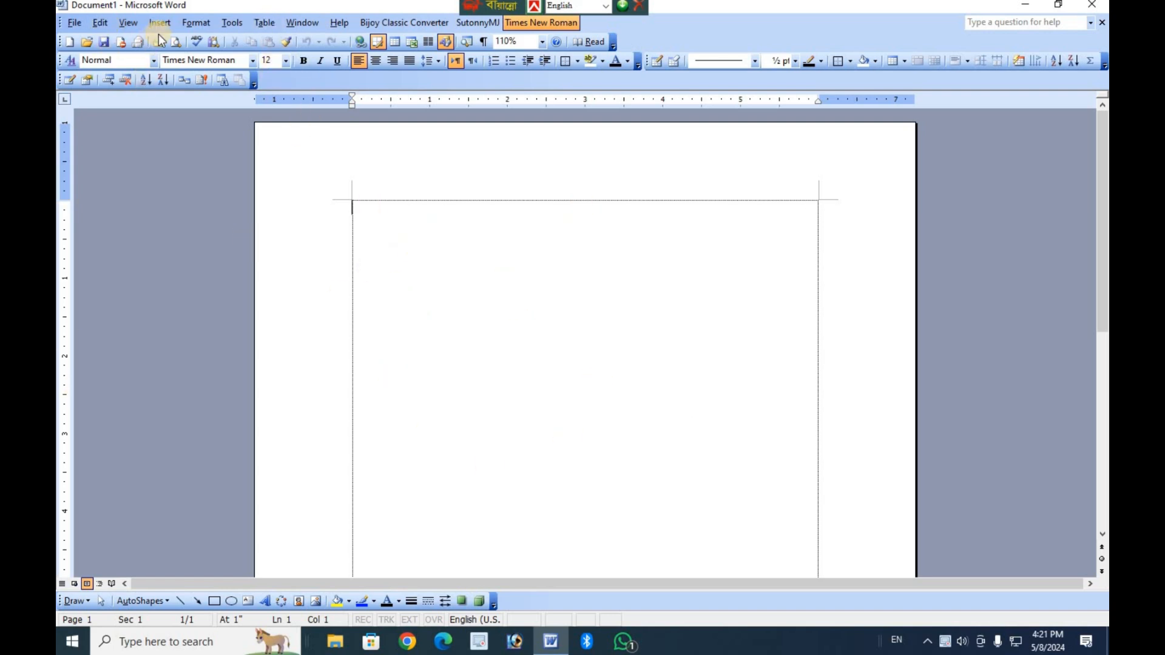
# Open the column settings and try the Two, Three, Left and Right presets, ending on Three.
pyautogui.click(195, 25)
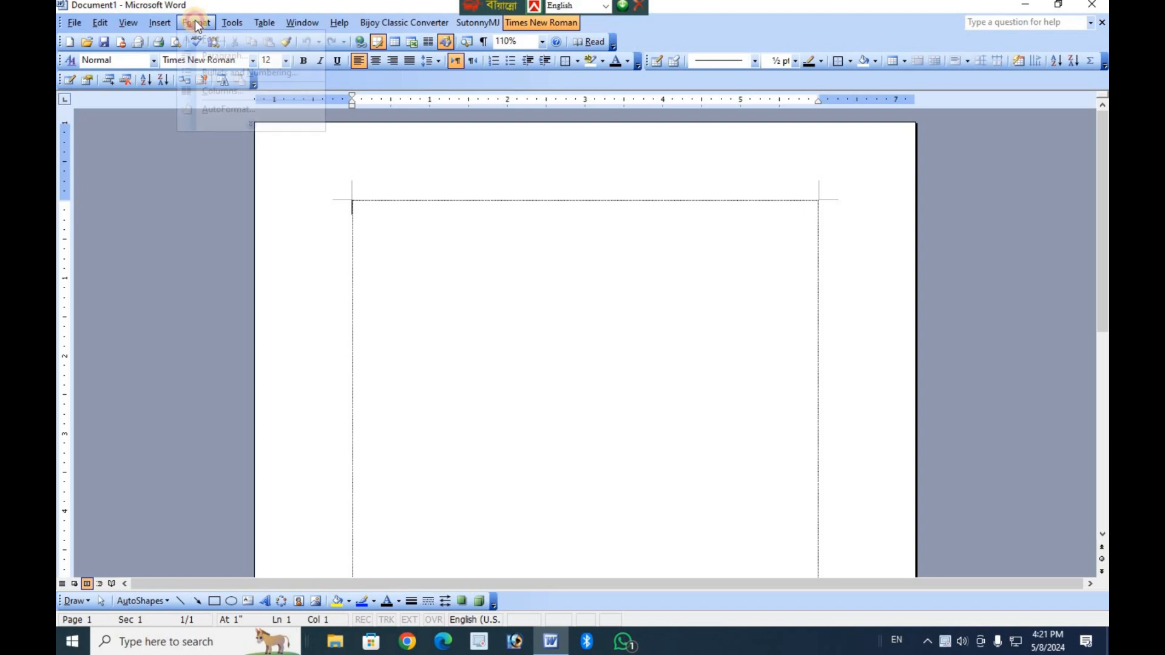
pyautogui.click(244, 121)
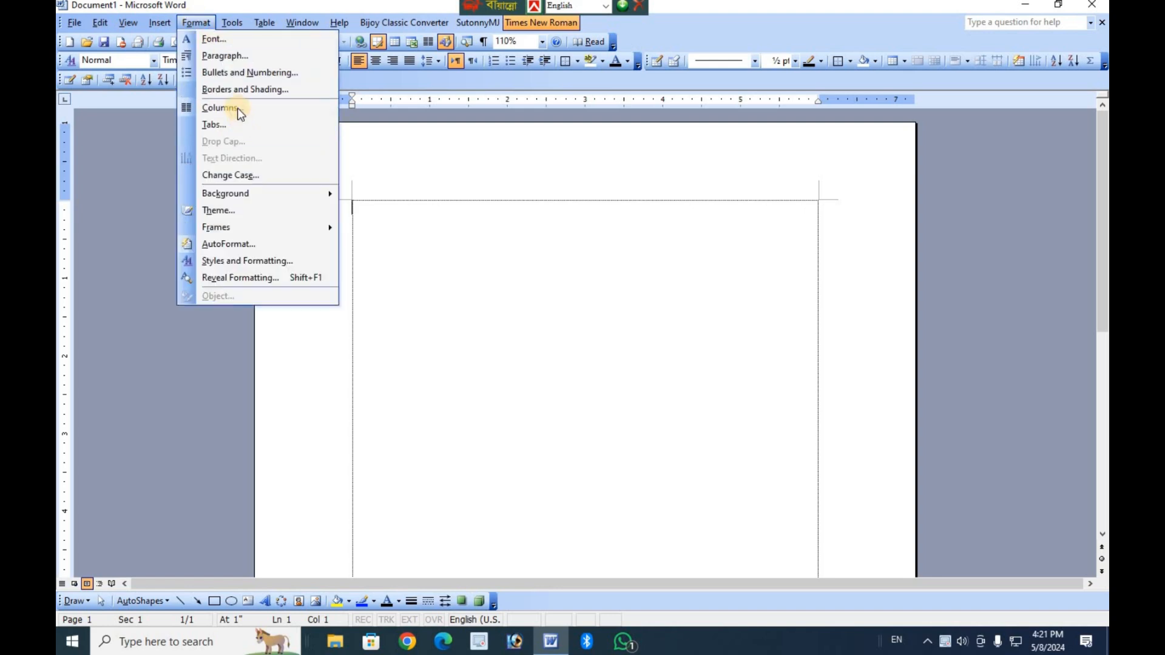
pyautogui.click(287, 120)
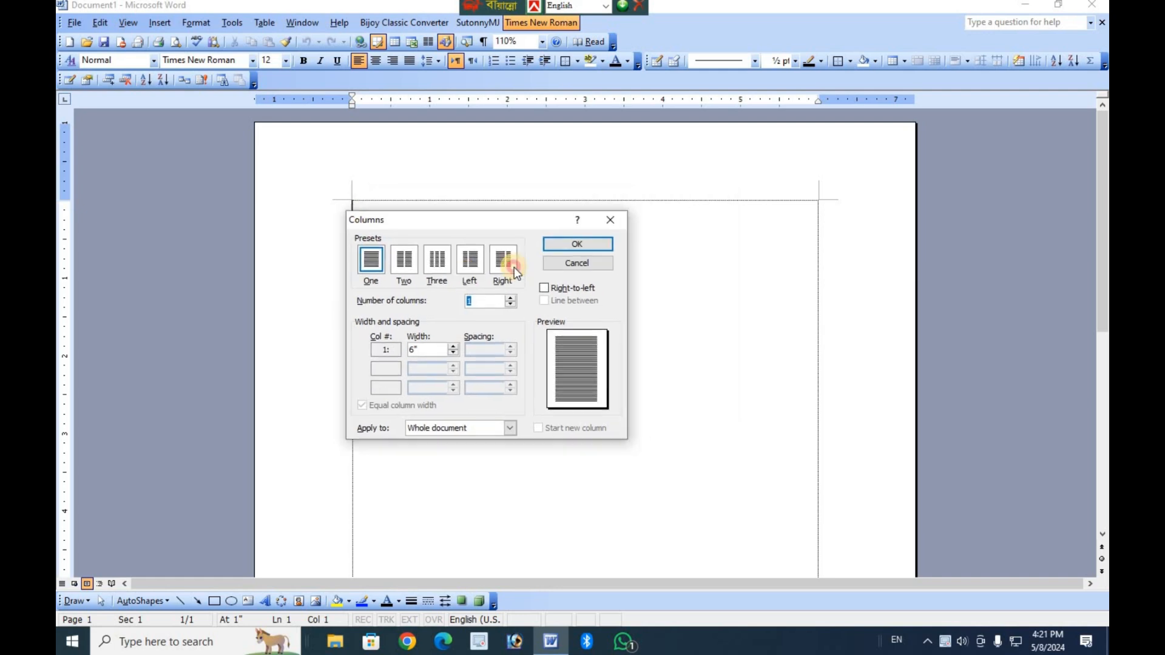
pyautogui.moveTo(435, 220); pyautogui.dragTo(537, 240)
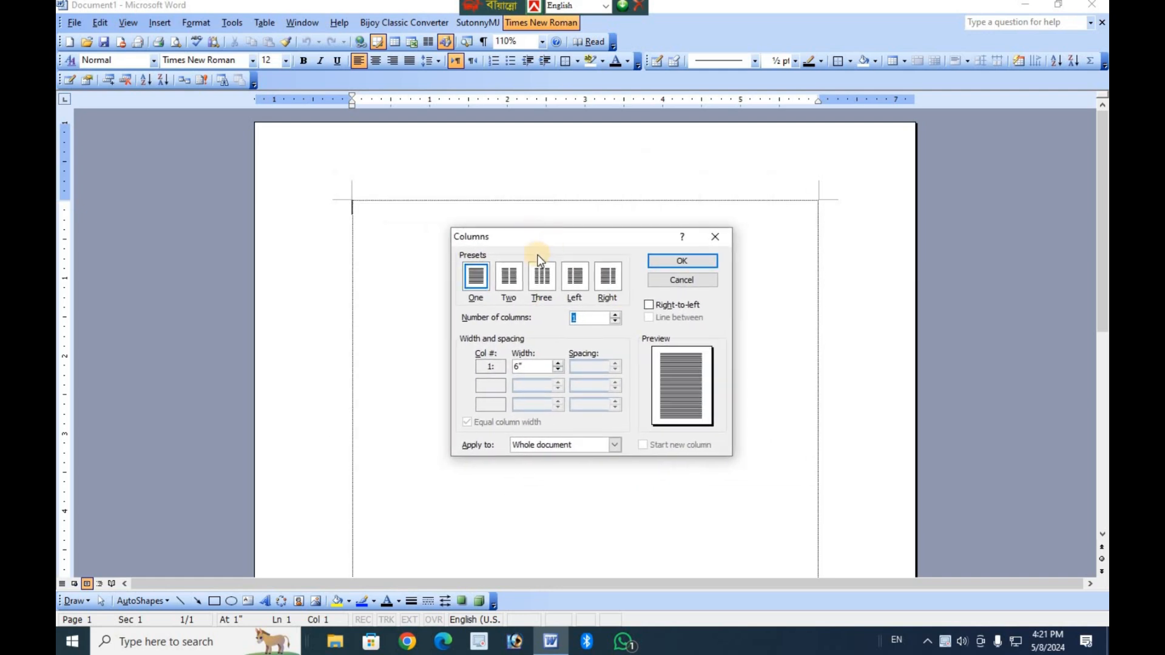
pyautogui.click(511, 285)
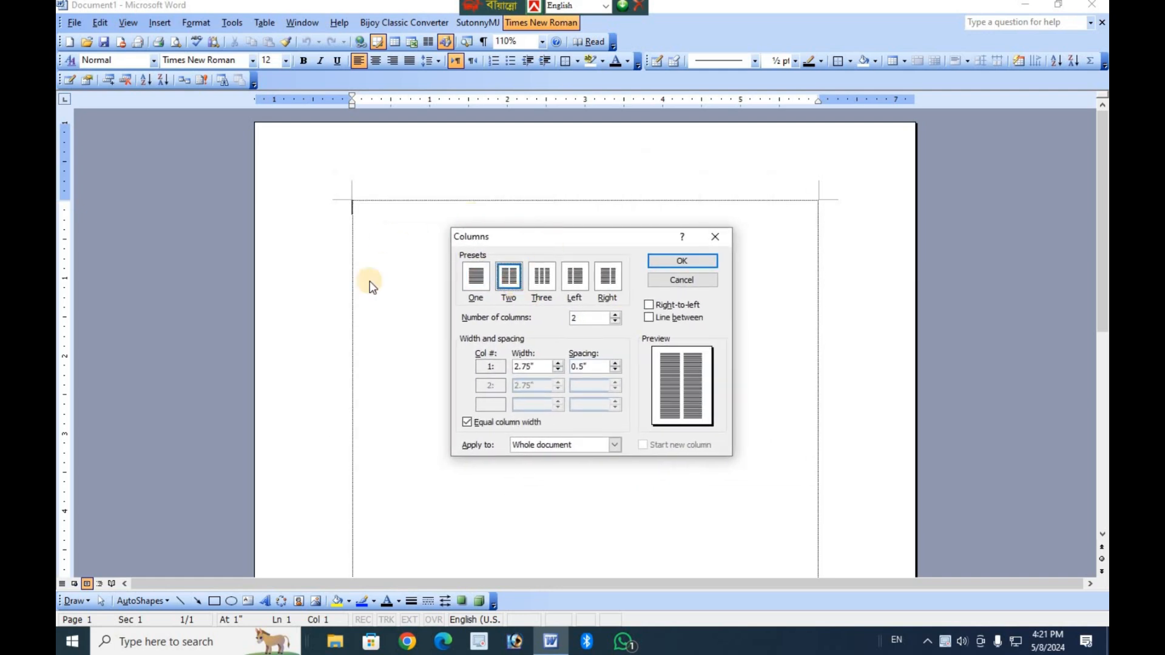
pyautogui.click(545, 279)
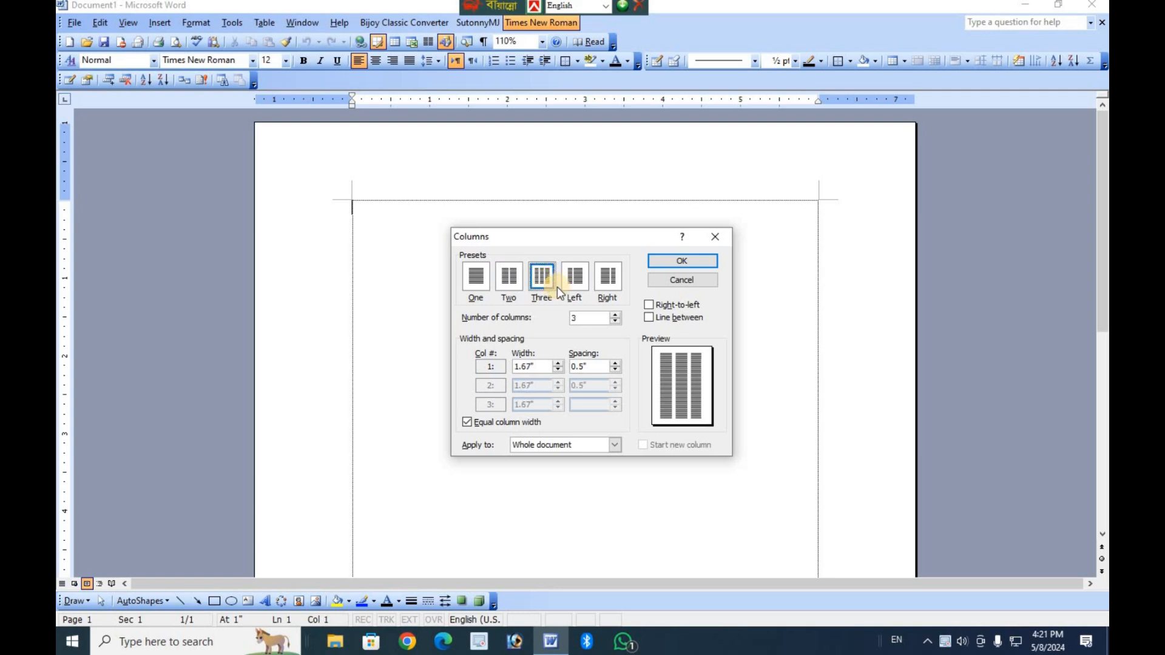
pyautogui.click(572, 284)
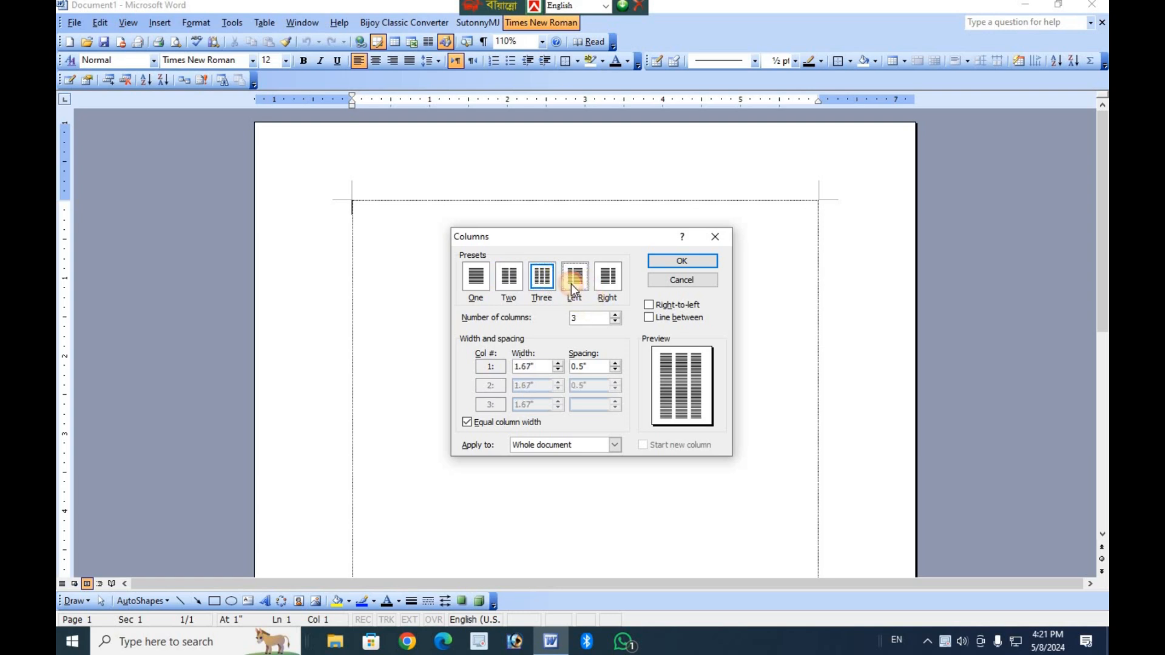
pyautogui.click(614, 286)
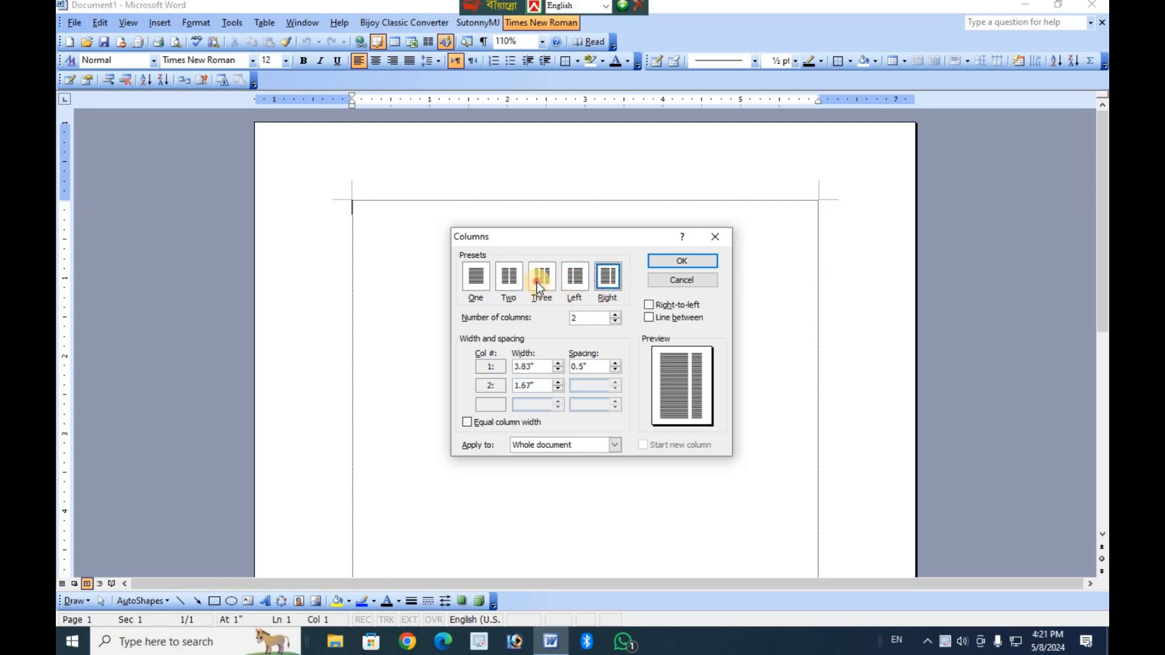
pyautogui.click(537, 281)
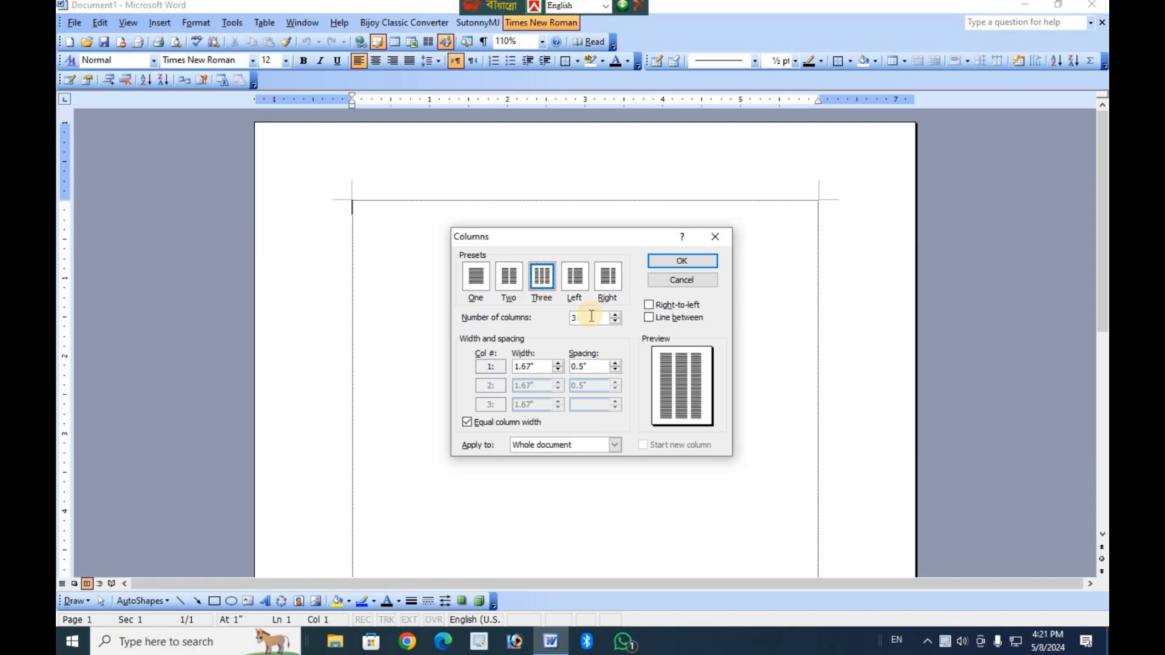
# Set the number of columns to 5 and apply the layout to the whole document.
pyautogui.click(574, 320)
pyautogui.doubleClick(573, 319)
pyautogui.click(614, 315)
pyautogui.click(614, 314)
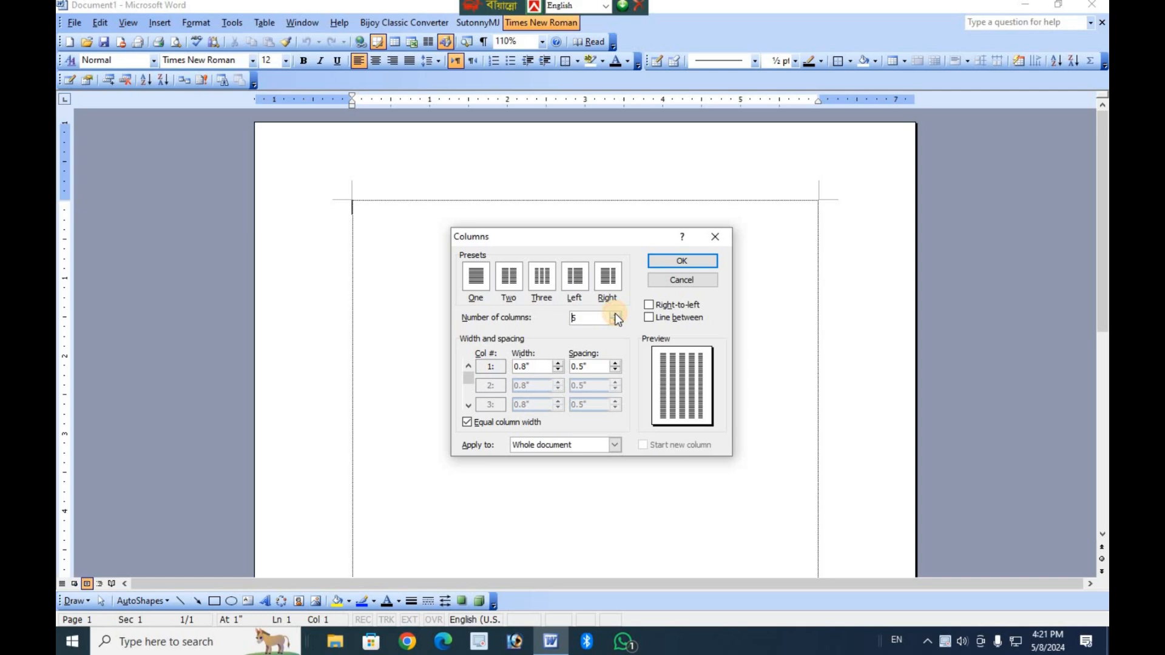
pyautogui.click(677, 261)
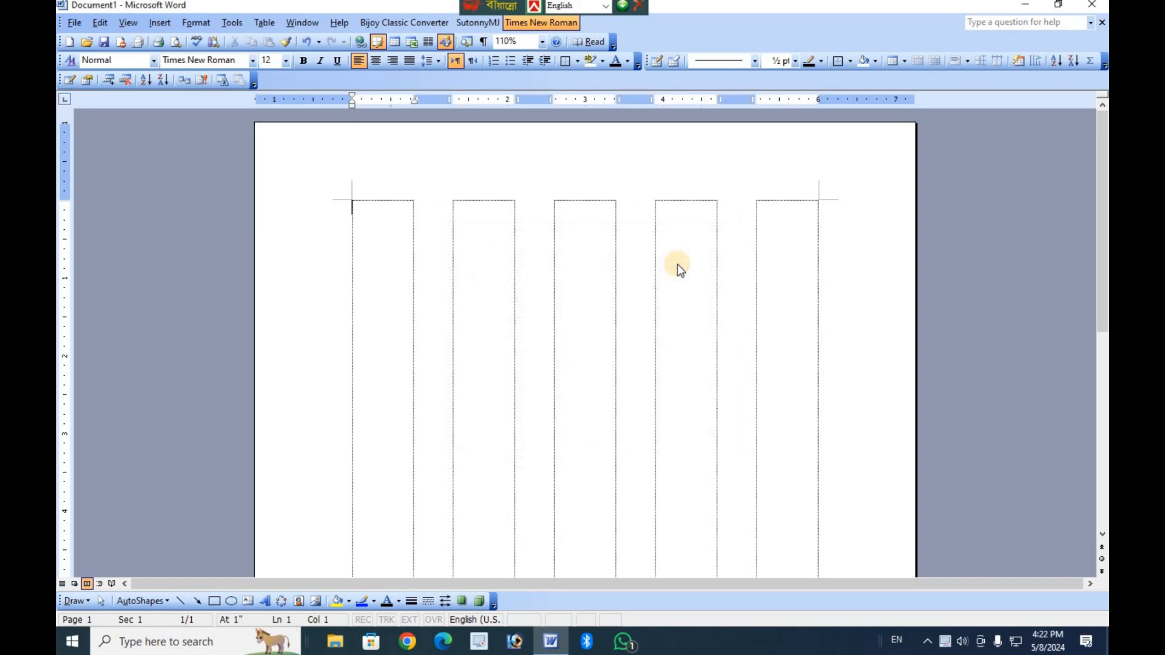
# Enter the filler text "‘f;kdfk;d;flk;" followed by a long run of the letter l in the first column.
pyautogui.write(';d;flk')
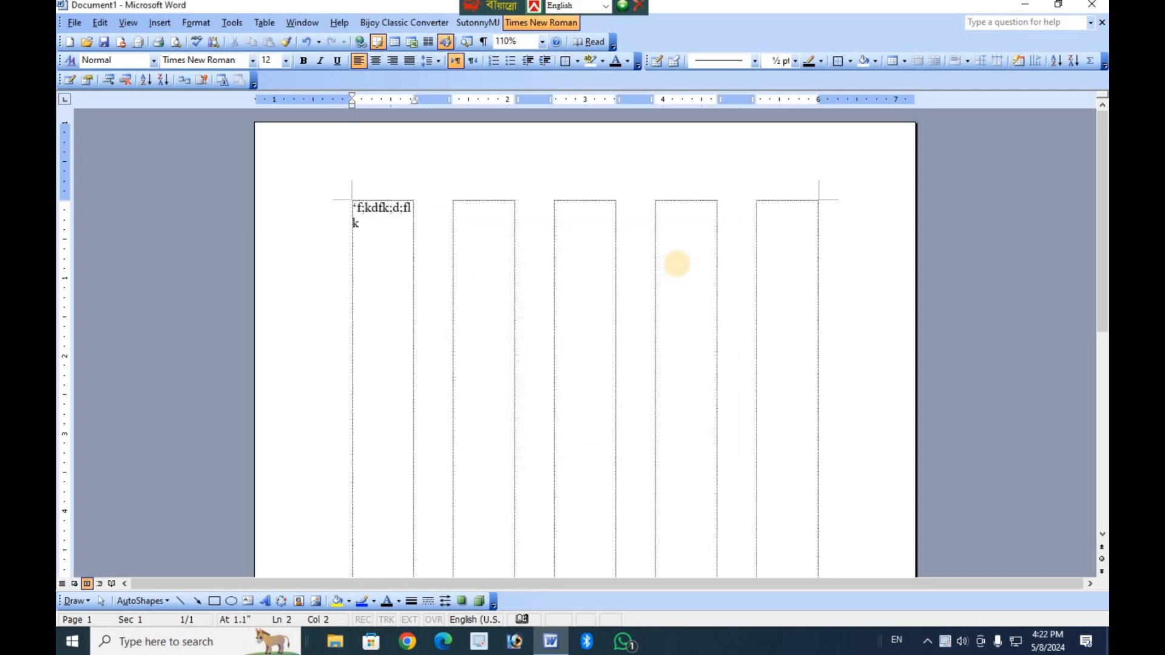
pyautogui.write(';llllllllllllllllllllllllllllllllllllllll')
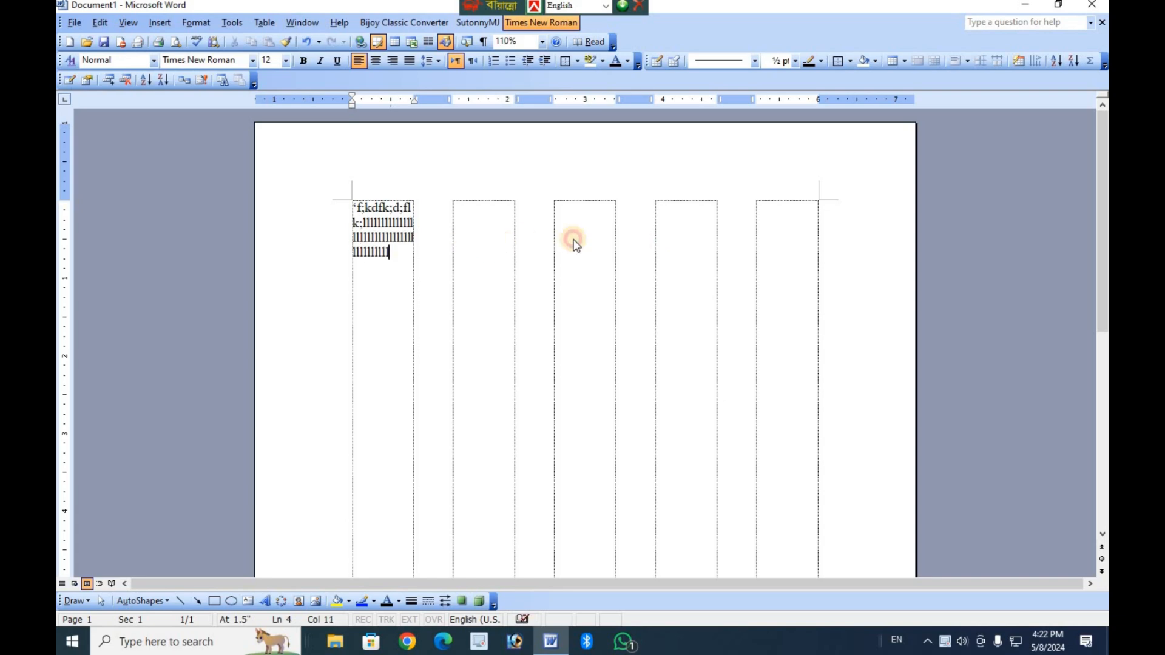
pyautogui.click(596, 248)
# Examine how the filler text wraps inside the first column of the five-column page.
pyautogui.scroll(-4, 516, 296)
pyautogui.scroll(5, 595, 326)
pyautogui.scroll(-8, 594, 326)
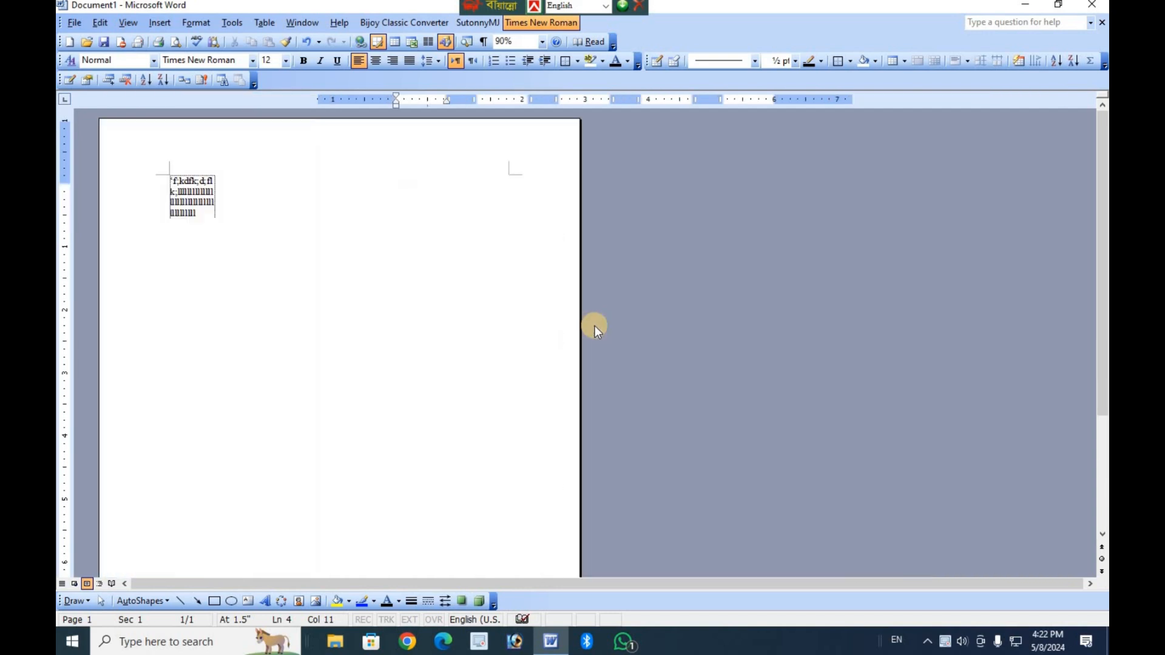
pyautogui.scroll(-6, 755, 358)
pyautogui.scroll(16, 817, 374)
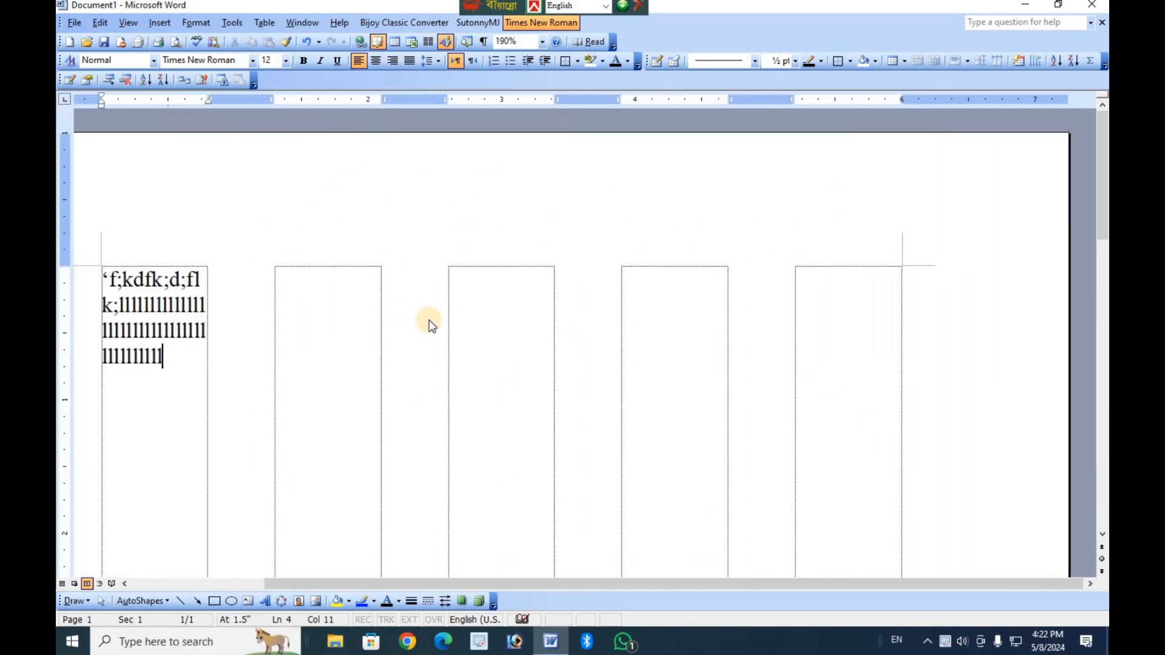
pyautogui.scroll(-1, 479, 310)
pyautogui.moveTo(132, 318); pyautogui.dragTo(138, 319)
pyautogui.click(504, 330)
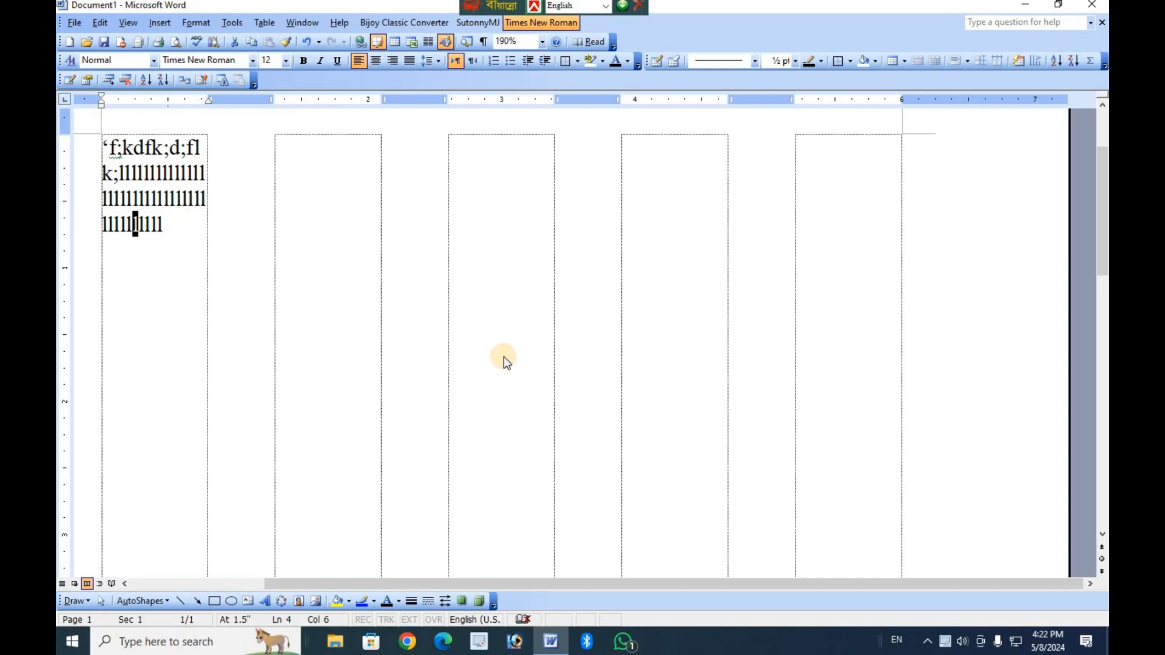
pyautogui.scroll(-4, 503, 355)
pyautogui.scroll(-3, 505, 355)
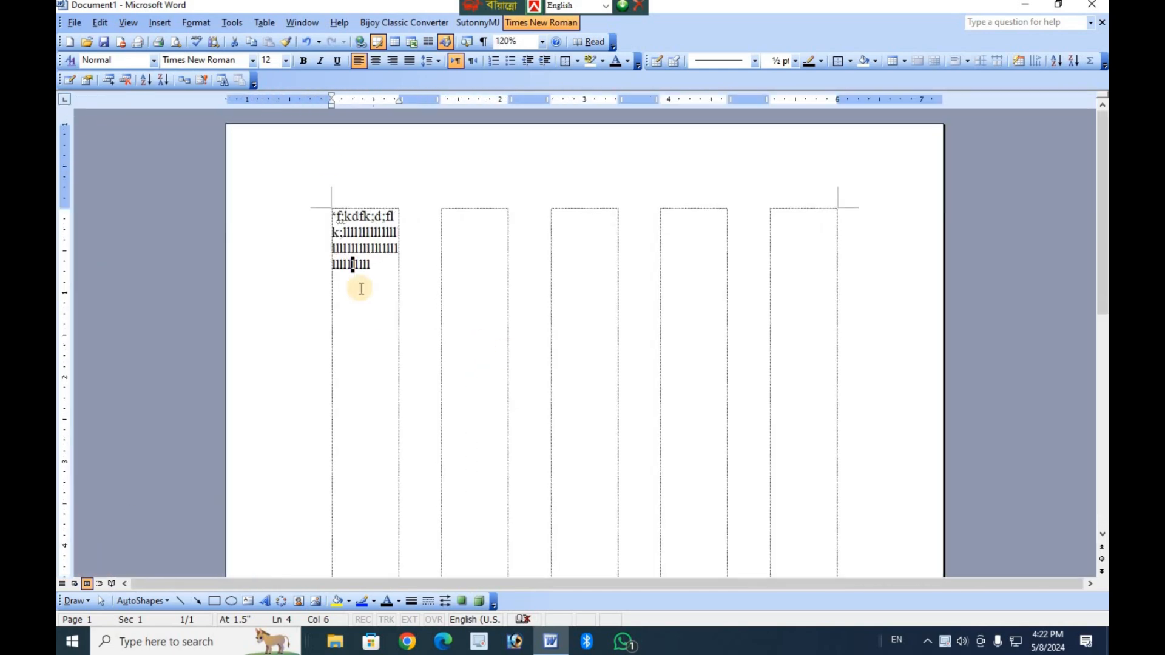
pyautogui.doubleClick(287, 99)
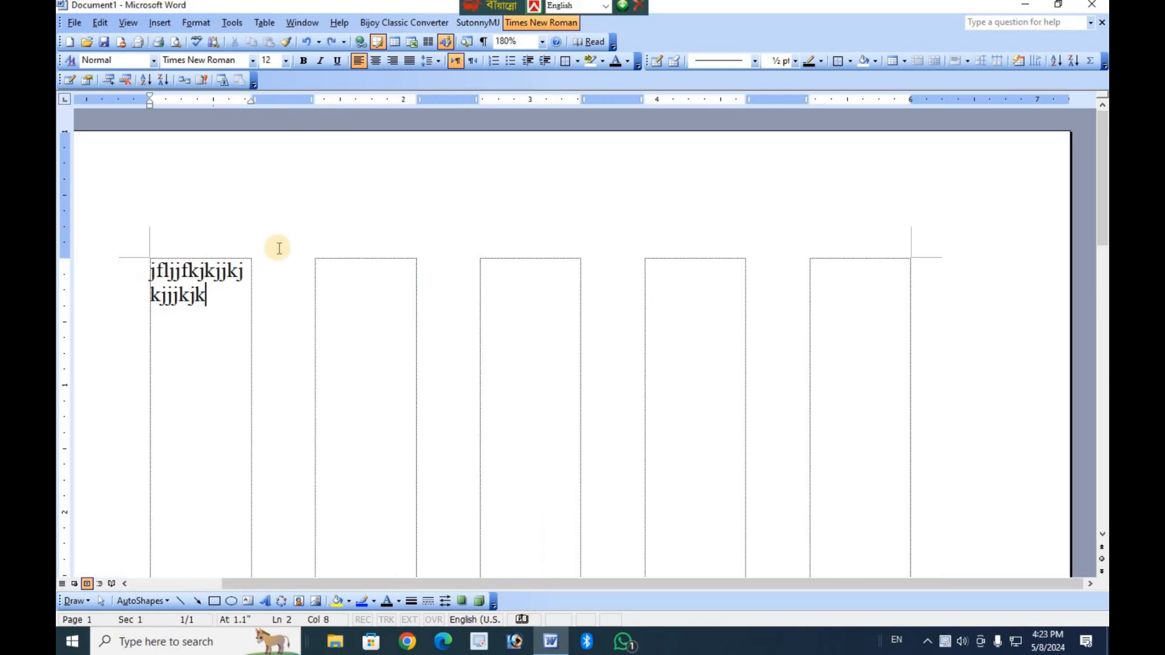
# Delete the sample letters at the end of the text in the first column.
pyautogui.press('BackSpace')
pyautogui.press('BackSpace')
pyautogui.press('BackSpace')
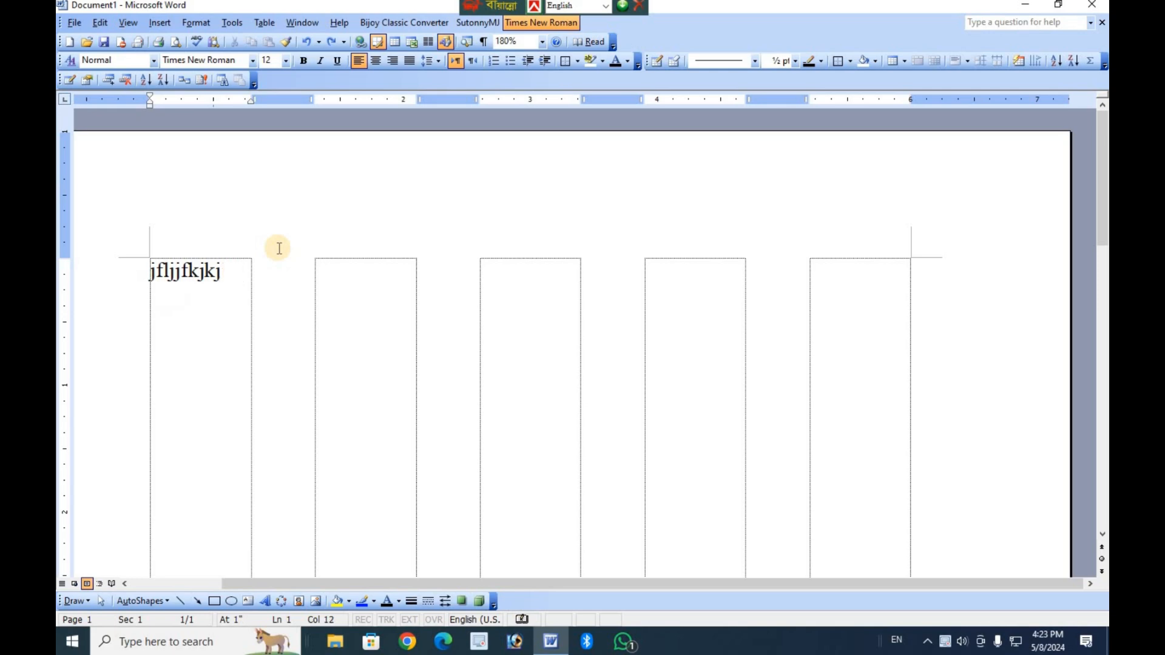
pyautogui.press('BackSpace')
pyautogui.press('BackSpace')
pyautogui.press('BackSpace')
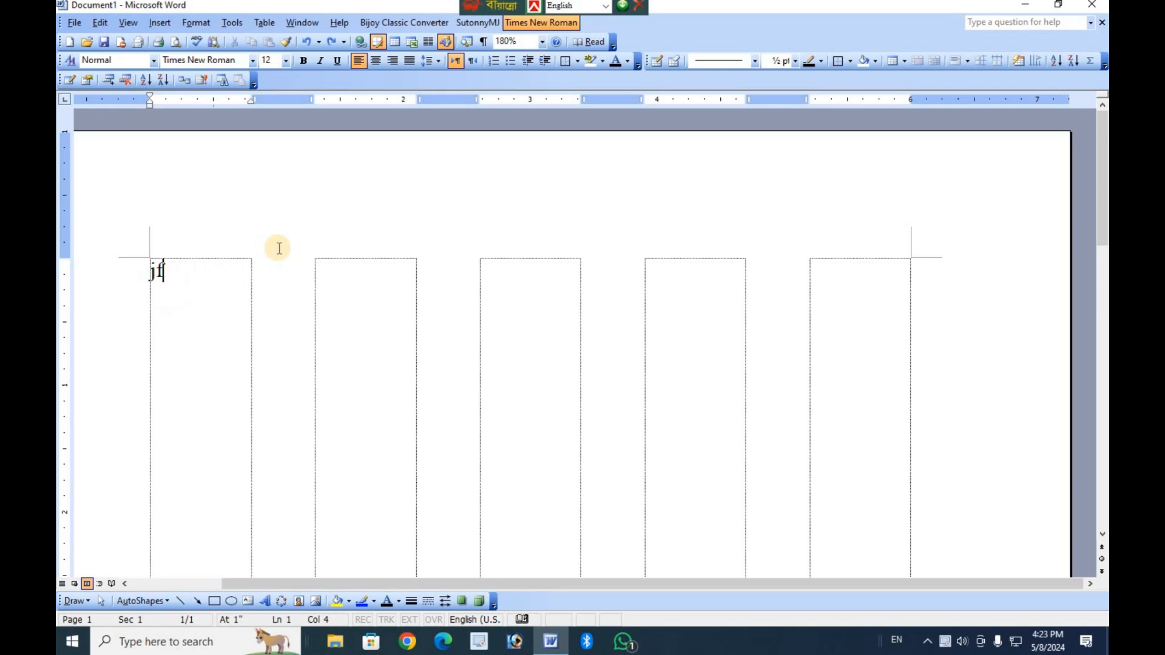
# Undo the sample text edits and the five-column layout.
pyautogui.hotkey('ctrl', 'z')
pyautogui.hotkey('ctrl', 'z')
pyautogui.hotkey('ctrl', 'z')
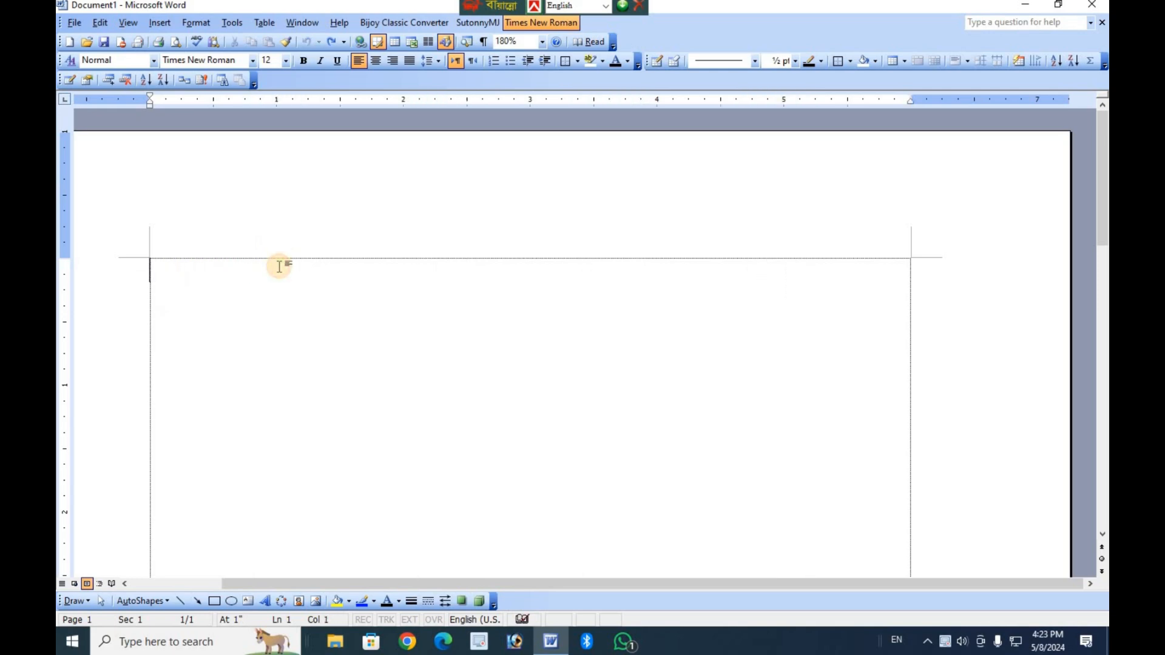
pyautogui.click(206, 28)
pyautogui.click(534, 304)
pyautogui.scroll(-15, 576, 358)
pyautogui.scroll(17, 587, 354)
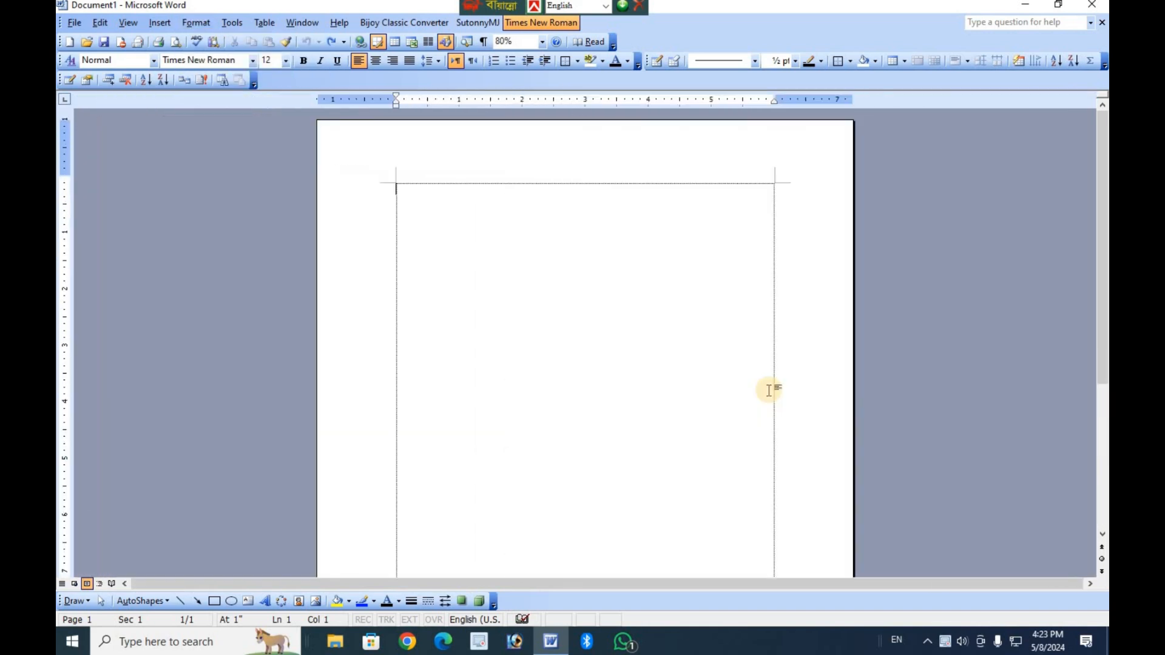
pyautogui.scroll(-8, 587, 355)
pyautogui.scroll(-4, 588, 340)
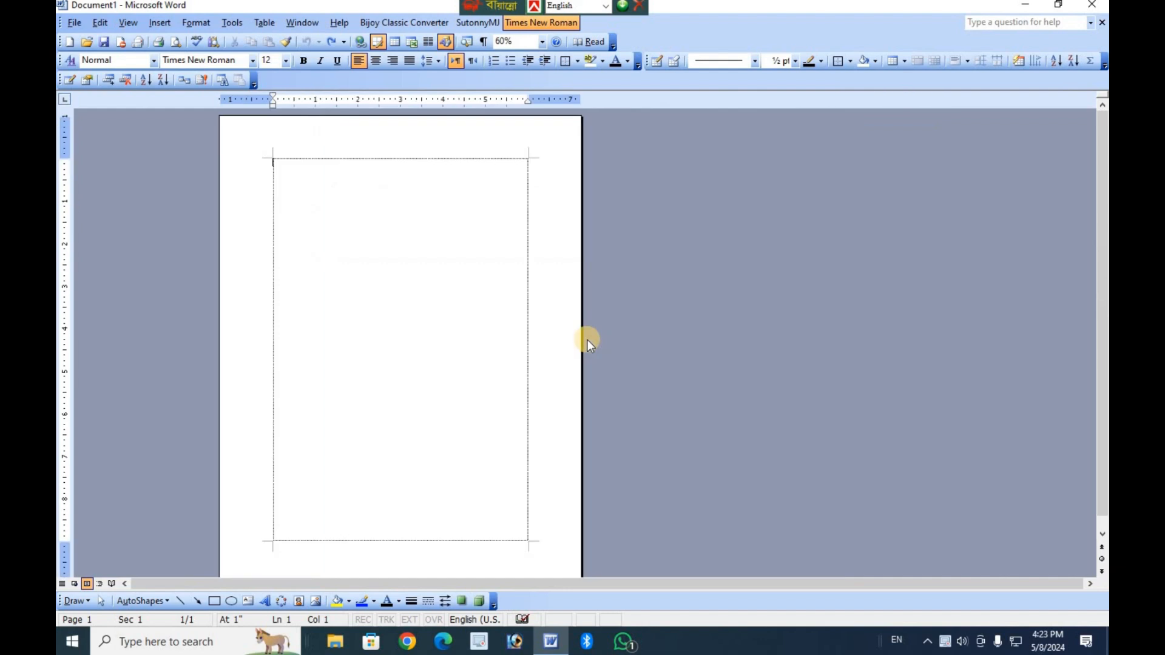
pyautogui.scroll(3, 588, 340)
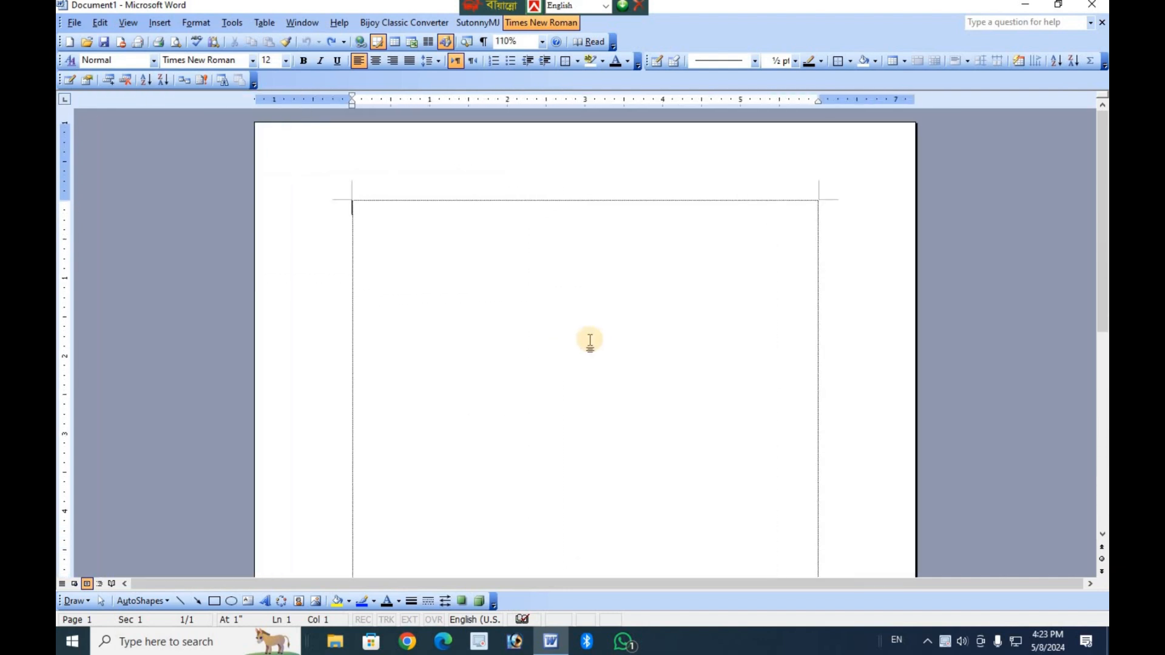
pyautogui.doubleClick(309, 100)
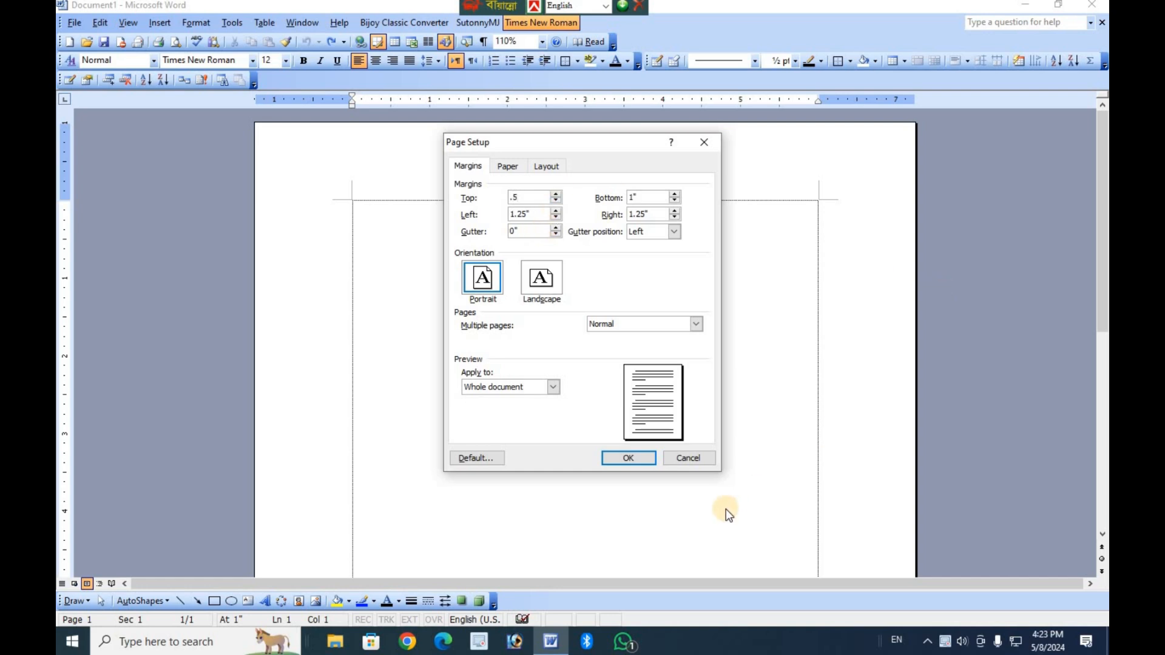
pyautogui.click(704, 461)
# Set the page orientation to landscape for the whole document.
pyautogui.scroll(5, 708, 463)
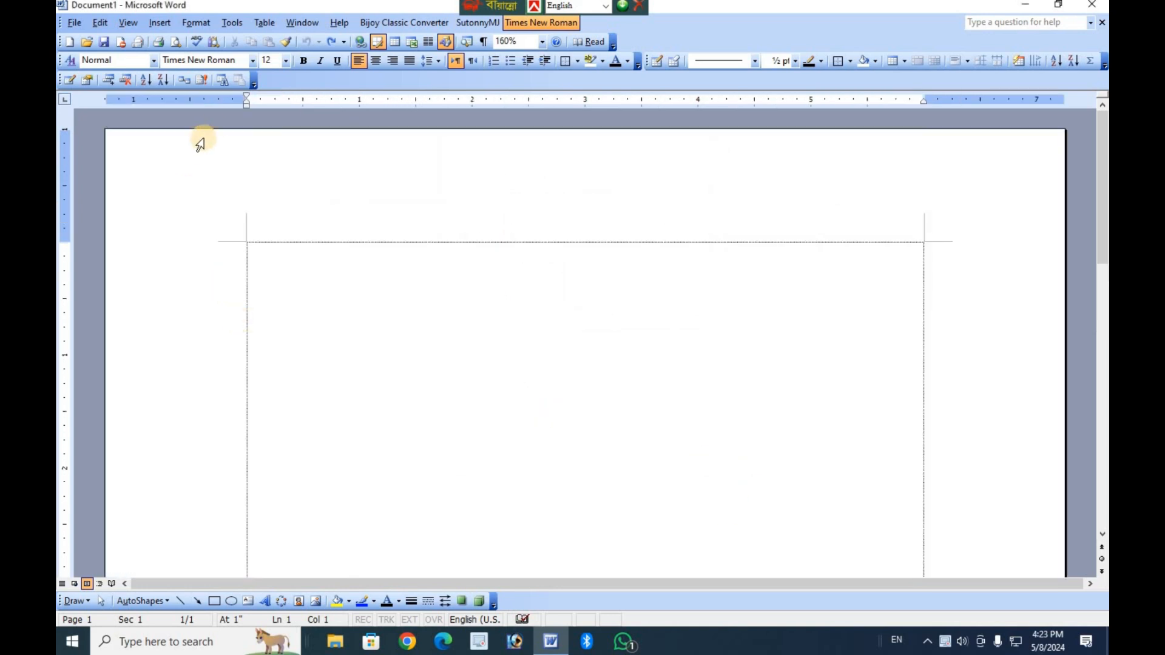
pyautogui.doubleClick(219, 104)
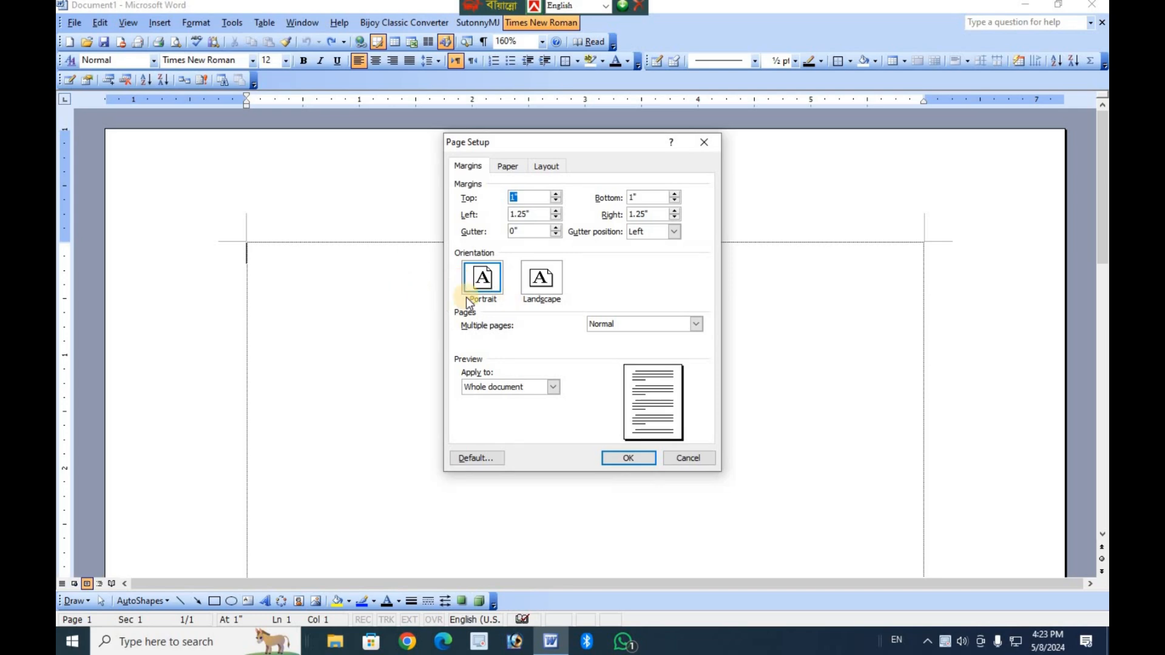
pyautogui.click(550, 287)
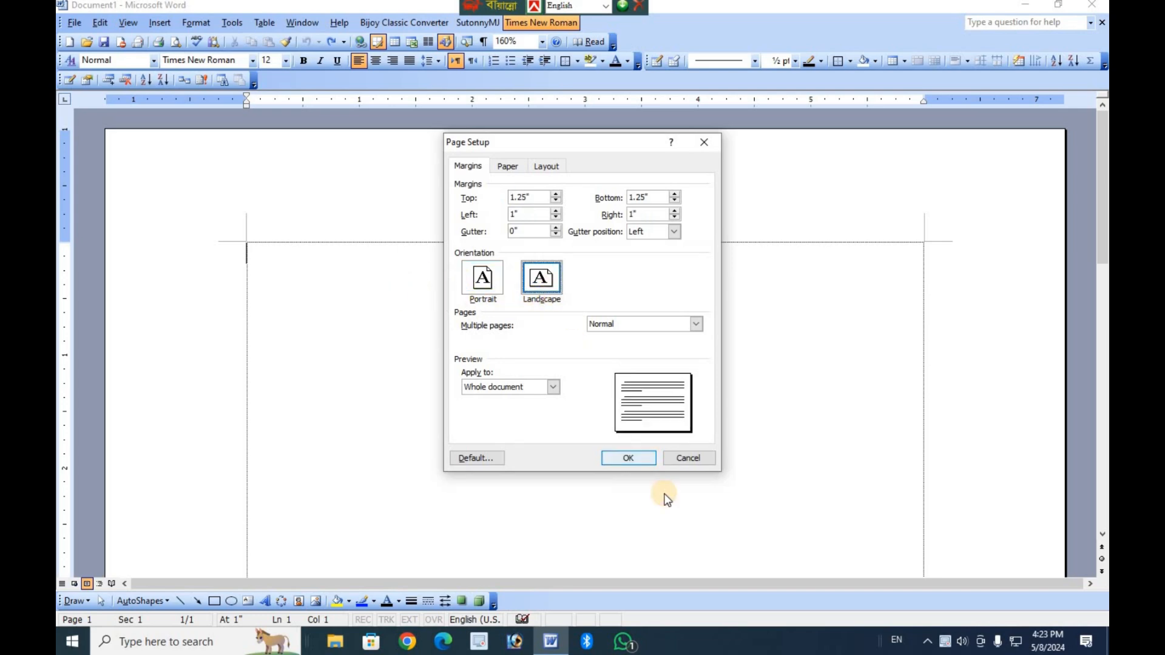
pyautogui.click(631, 459)
pyautogui.scroll(-1, 601, 458)
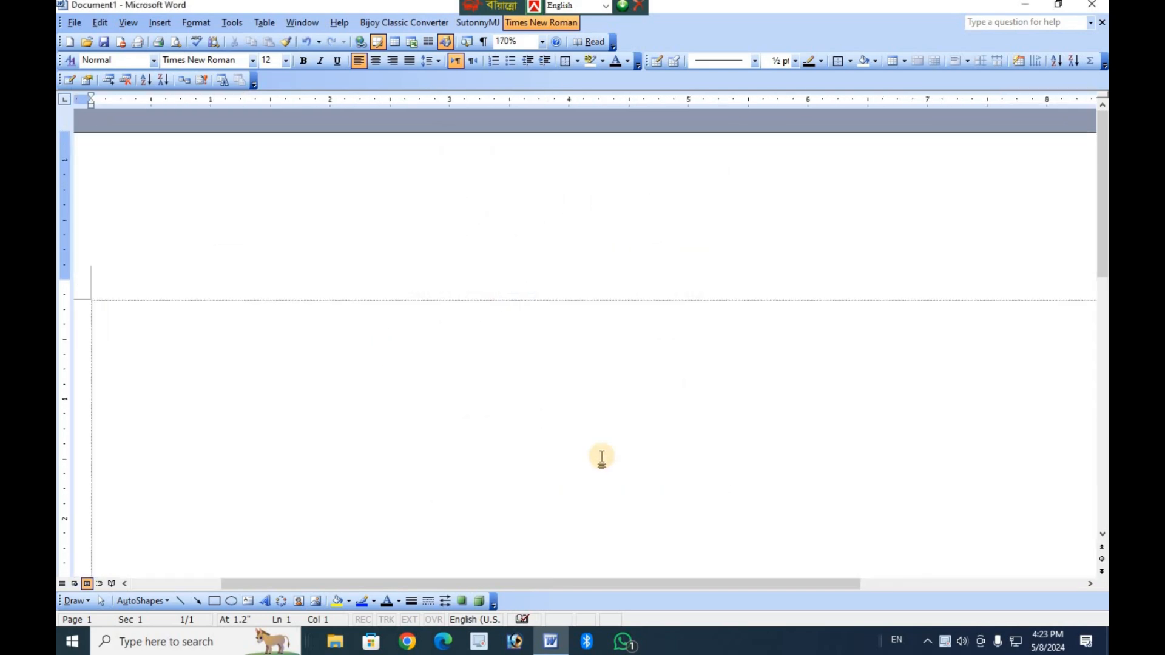
pyautogui.scroll(-10, 400, 401)
pyautogui.scroll(3, 398, 398)
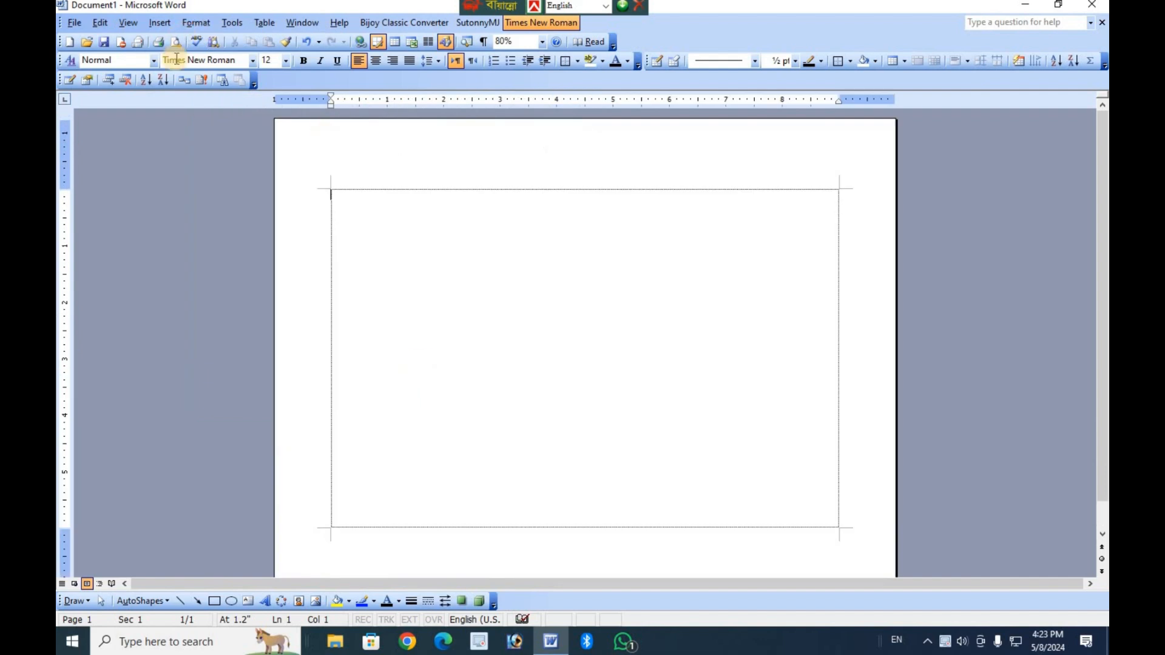
# Split the landscape page into two columns with the Two preset and enter the sample text "ll'gl'l" in the first column.
pyautogui.click(199, 23)
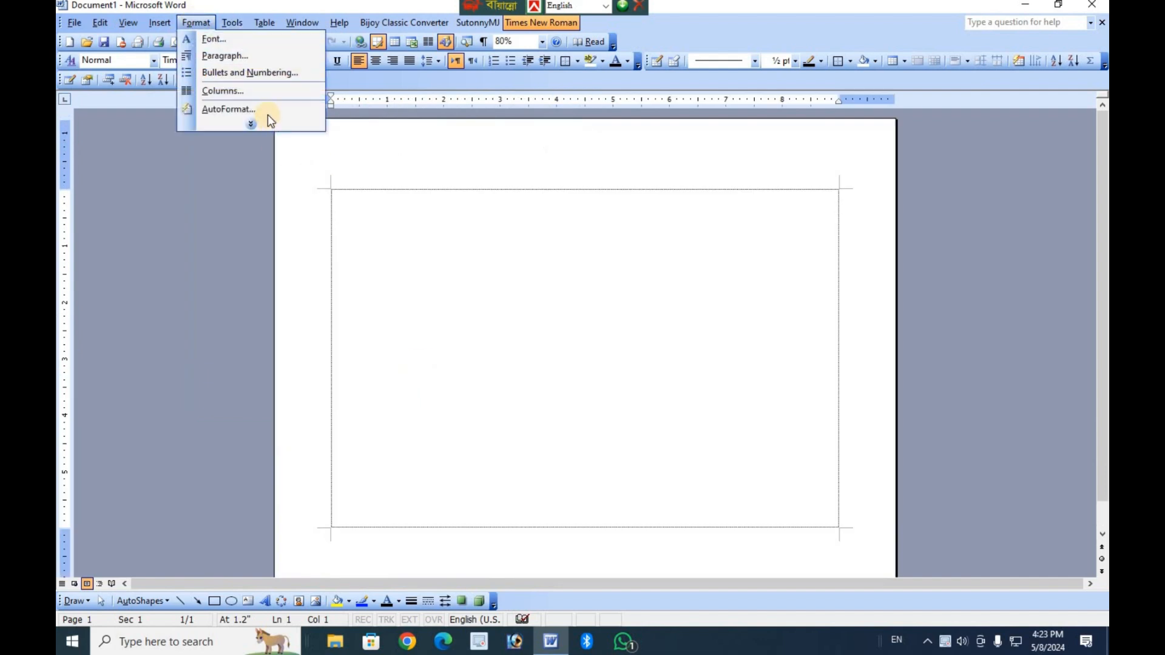
pyautogui.click(220, 91)
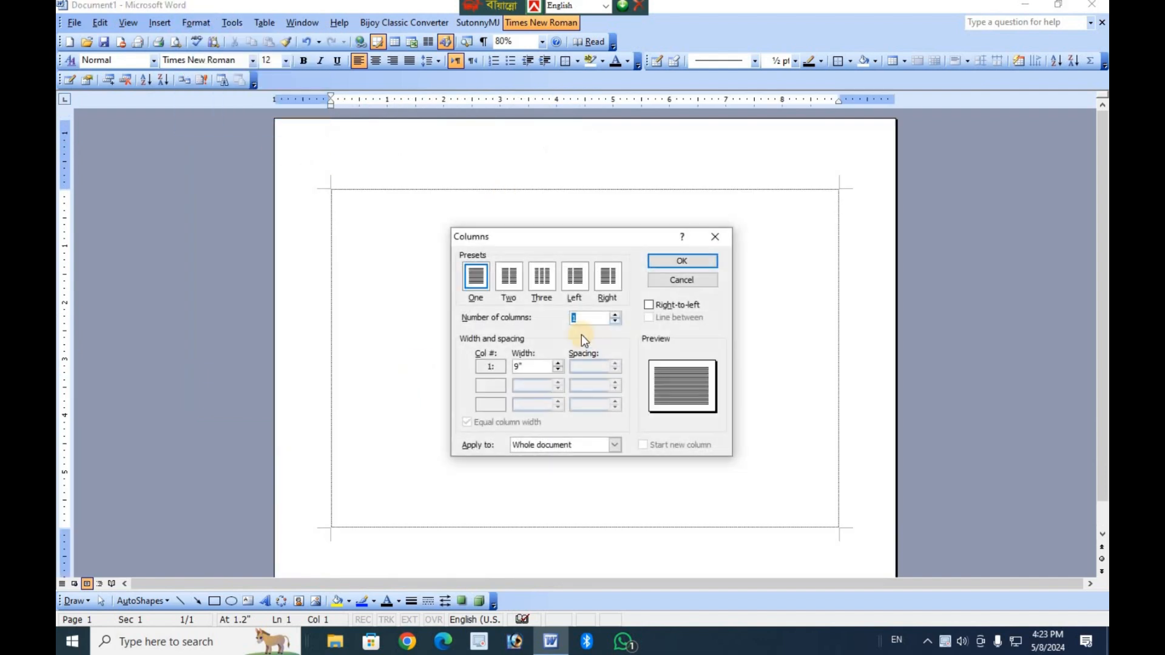
pyautogui.click(504, 281)
pyautogui.click(665, 265)
pyautogui.scroll(5, 546, 390)
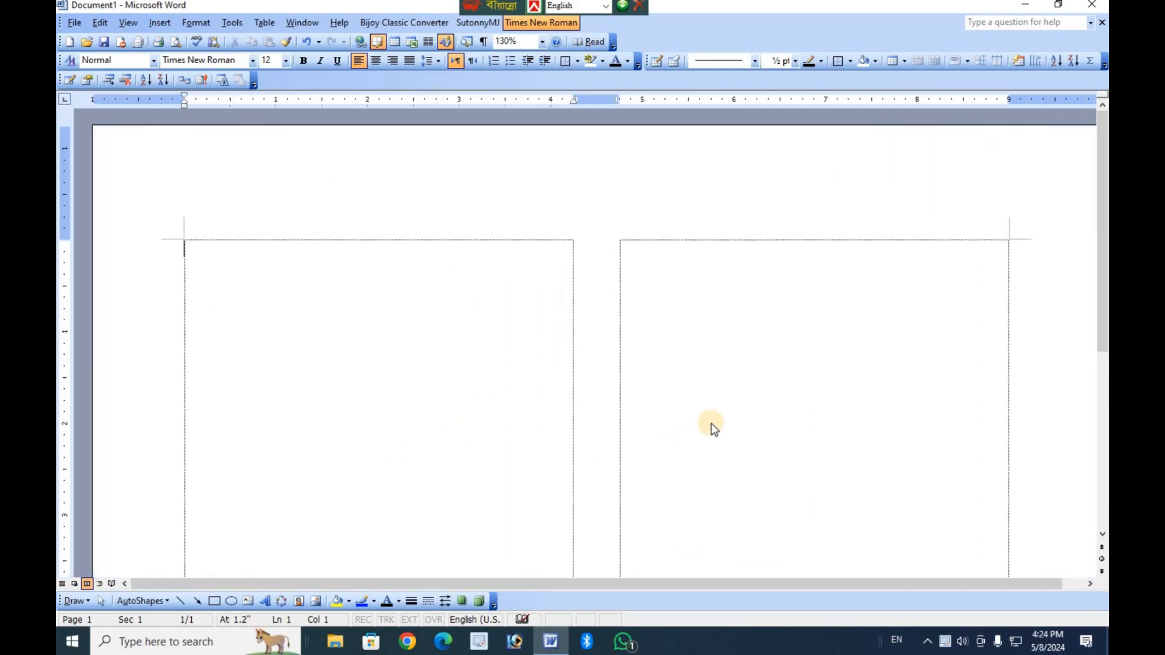
pyautogui.write("ll'gl'l")
# Examine the two-column landscape page and where the sample text sits in it.
pyautogui.scroll(-8, 729, 432)
pyautogui.scroll(5, 429, 372)
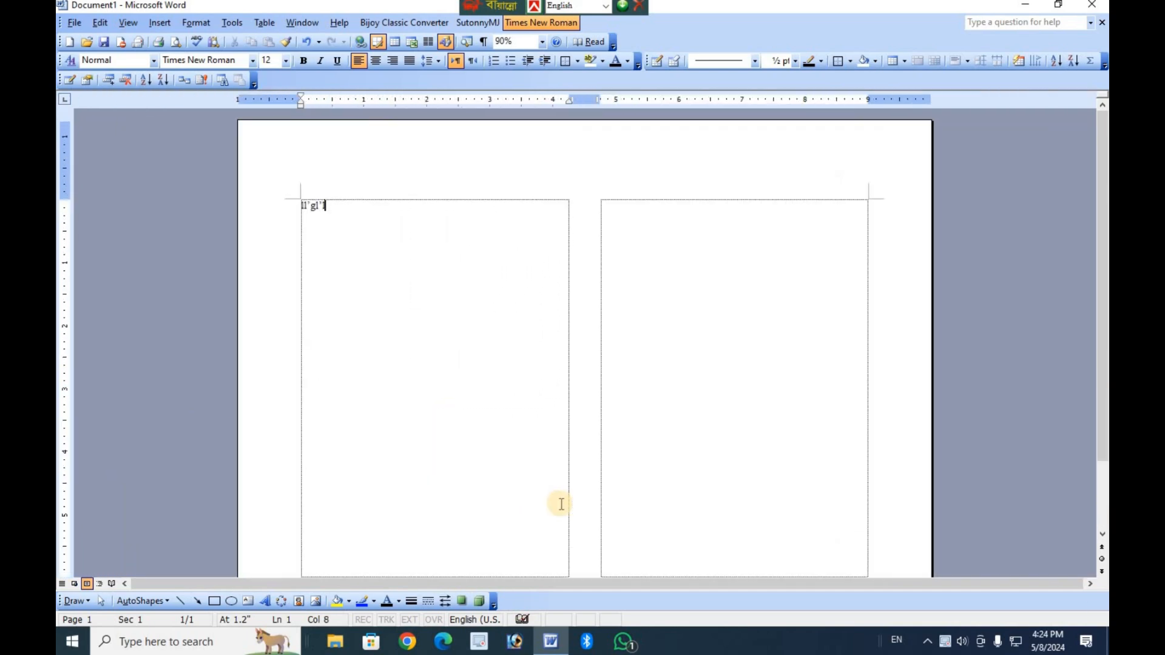
pyautogui.scroll(3, 604, 521)
pyautogui.scroll(-4, 607, 523)
pyautogui.scroll(1, 610, 525)
pyautogui.scroll(-1, 609, 523)
pyautogui.scroll(3, 609, 523)
pyautogui.scroll(-1, 610, 523)
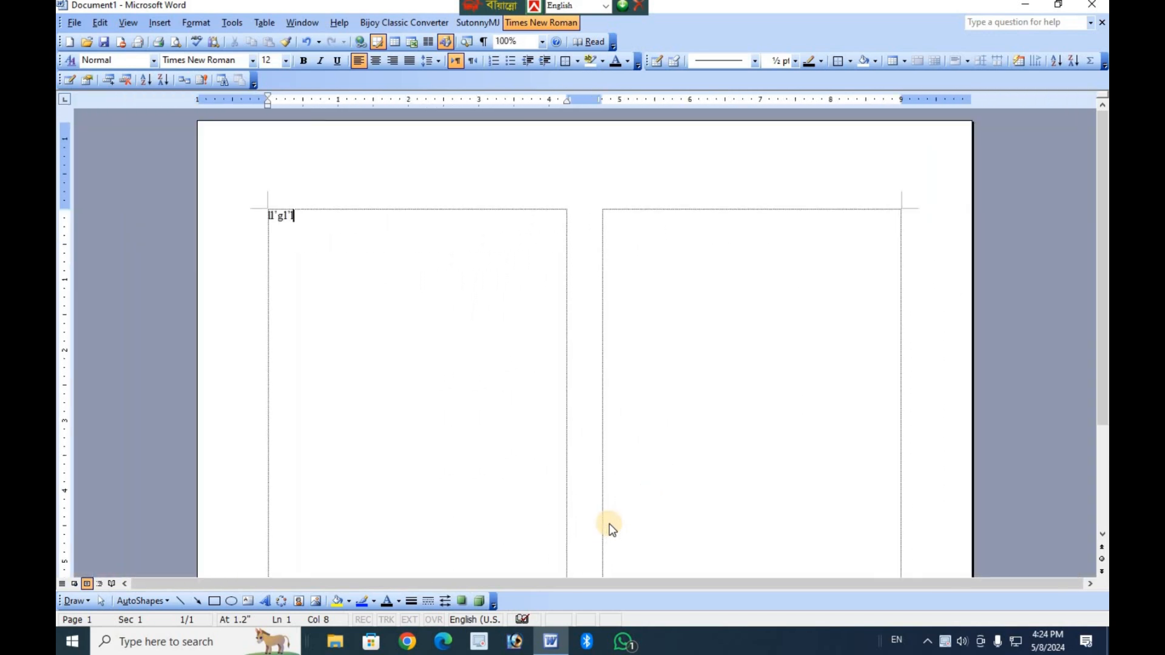
pyautogui.scroll(2, 613, 521)
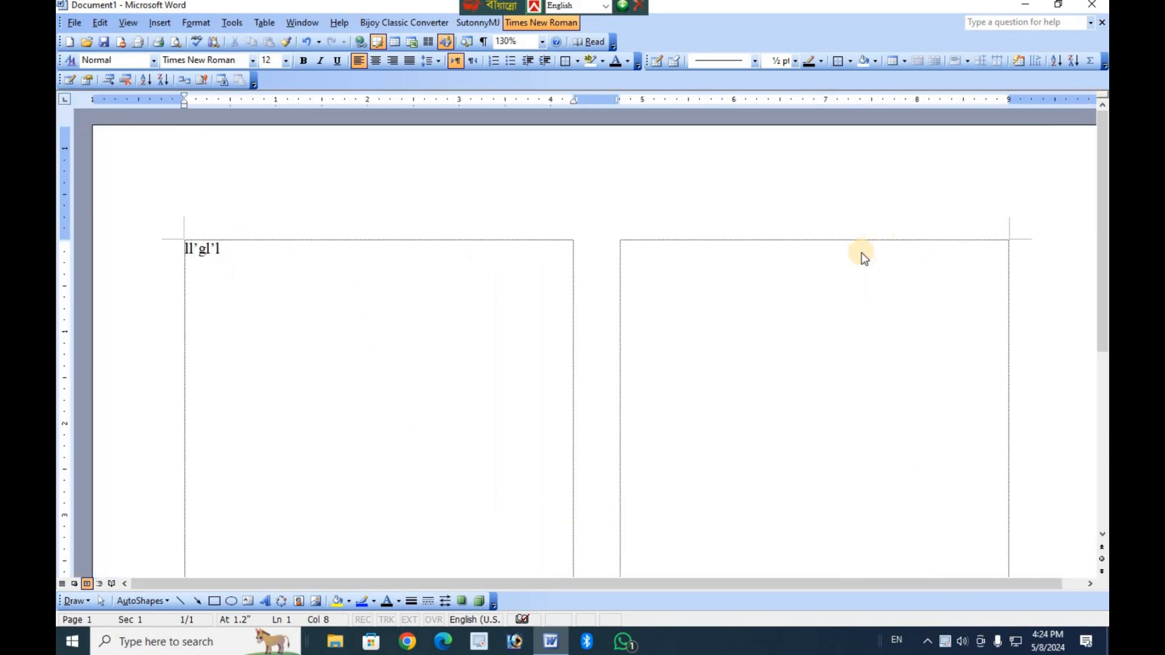
# Delete the last characters of the sample text in the first column, keeping only "ll".
pyautogui.press('Right')
pyautogui.press('BackSpace')
pyautogui.press('BackSpace')
pyautogui.press('BackSpace')
pyautogui.press('BackSpace')
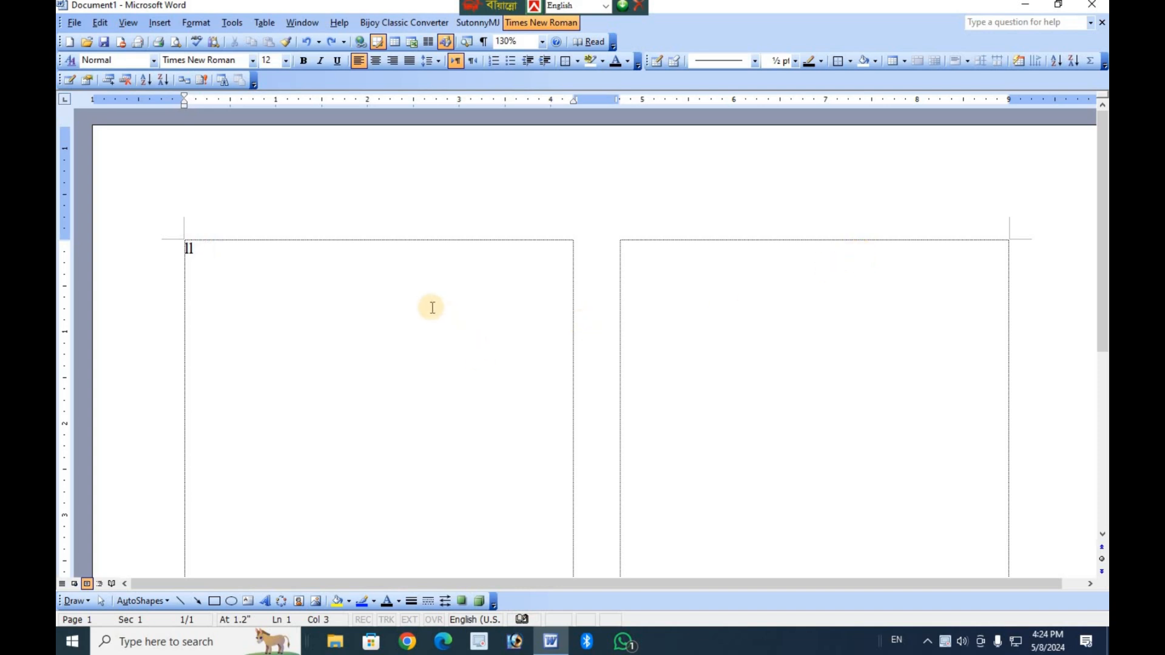
# Undo the sample text, the two-column layout and the landscape orientation.
pyautogui.hotkey('ctrl', 'z')
pyautogui.hotkey('ctrl', 'z')
pyautogui.scroll(-1, 552, 355)
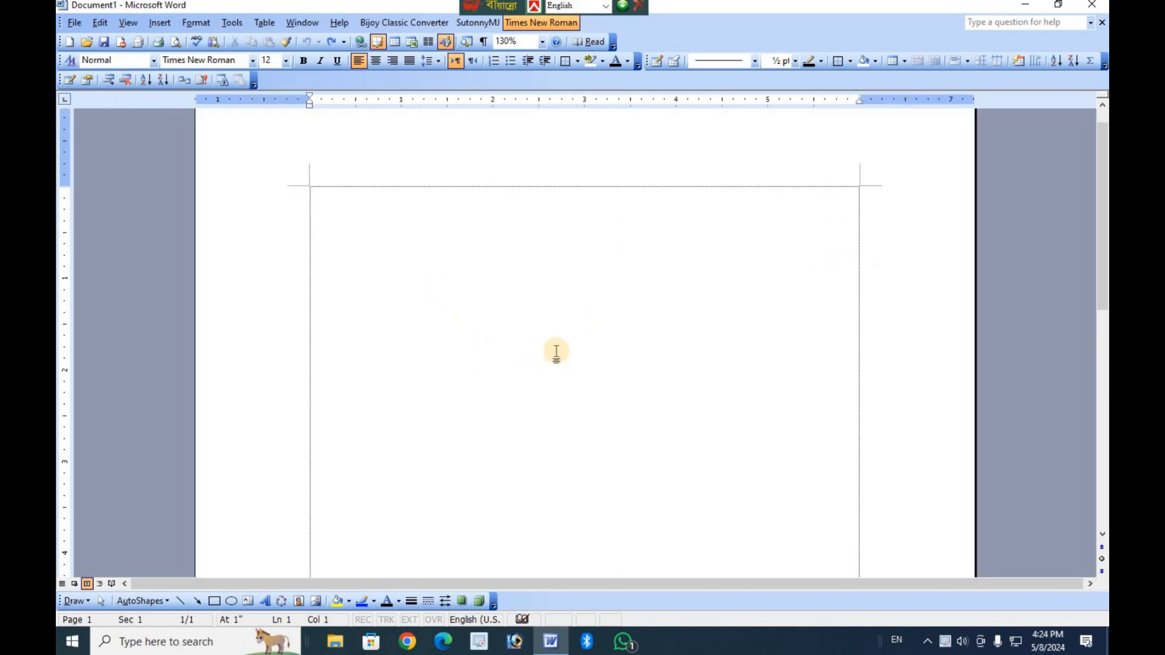
pyautogui.scroll(1, 546, 349)
# View the Tabs formatting options and close them without changing anything.
pyautogui.click(203, 28)
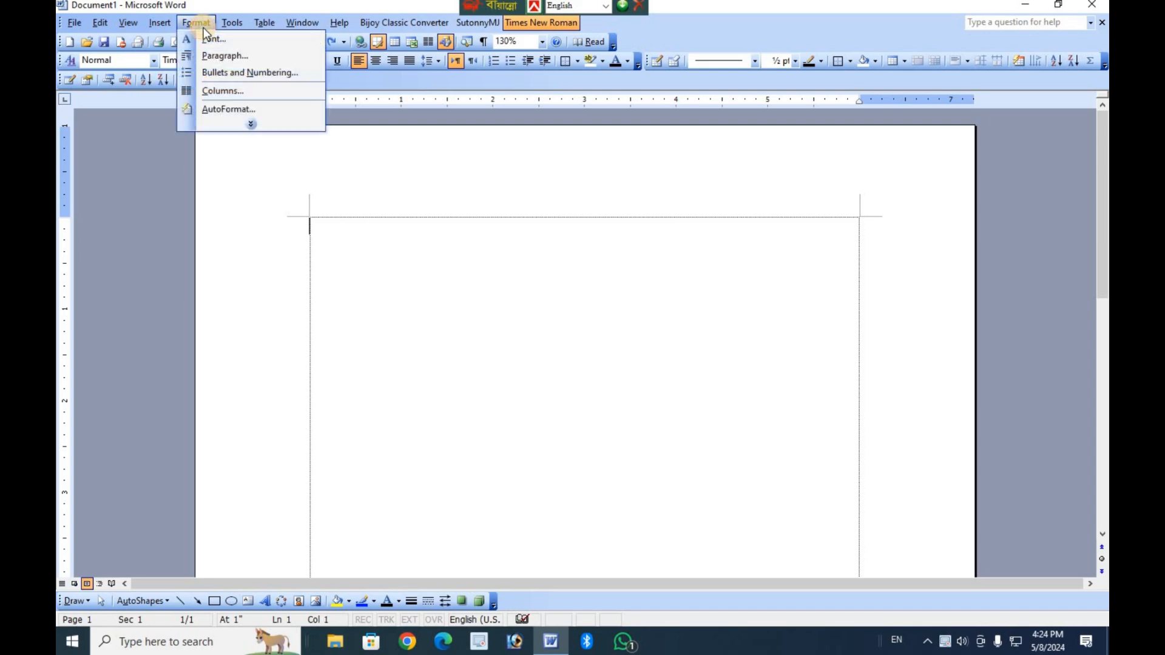
pyautogui.click(250, 123)
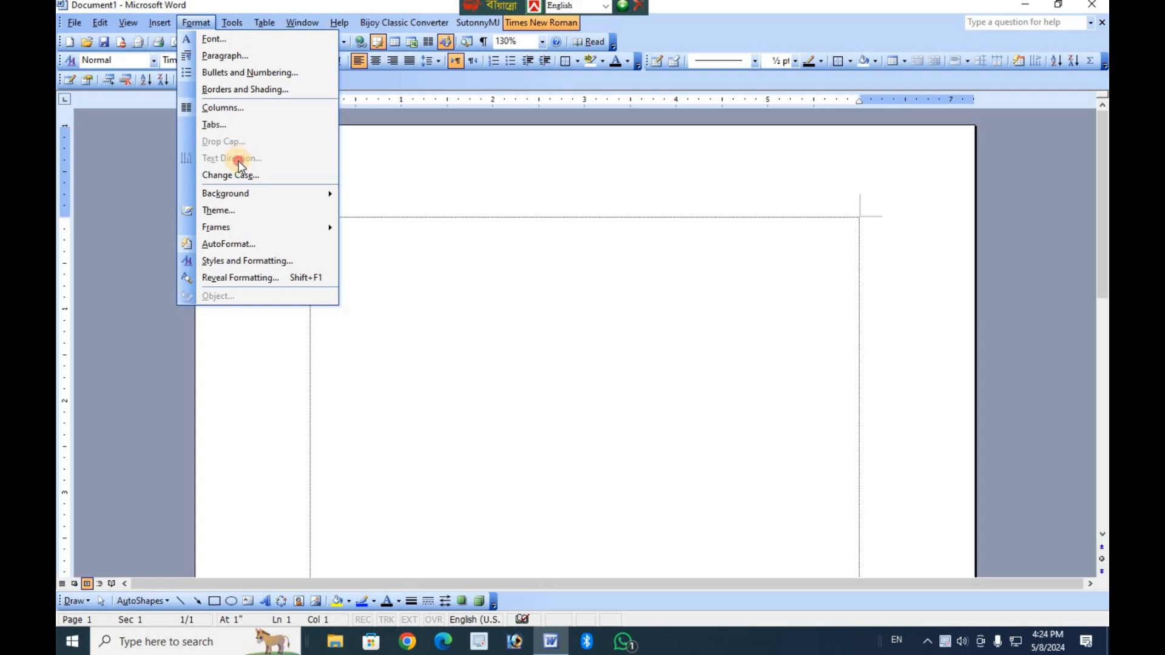
pyautogui.click(235, 125)
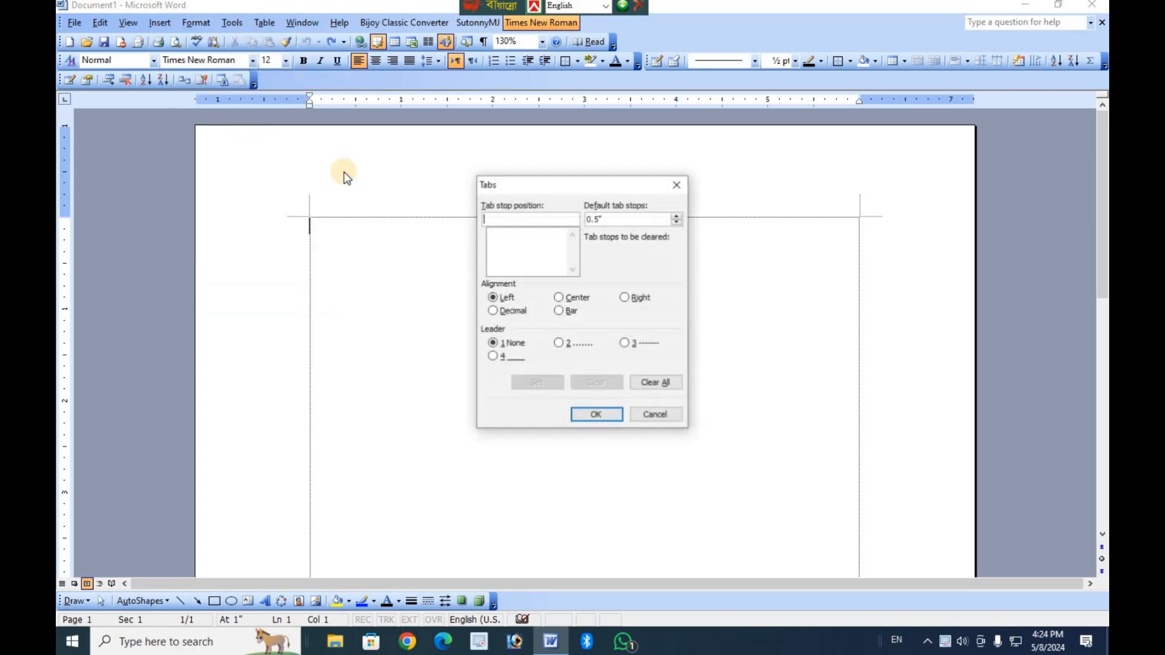
pyautogui.click(668, 418)
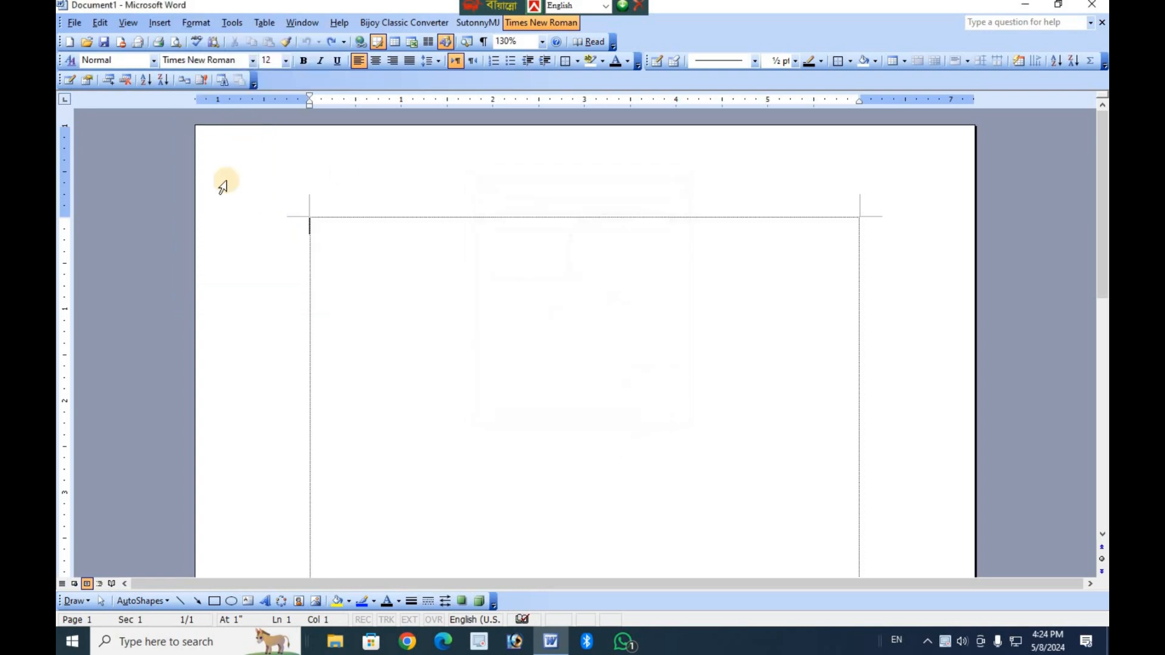
# Try to choose Drop Cap and Text Direction for the empty page, and leave the formatting commands.
pyautogui.click(195, 22)
pyautogui.click(239, 137)
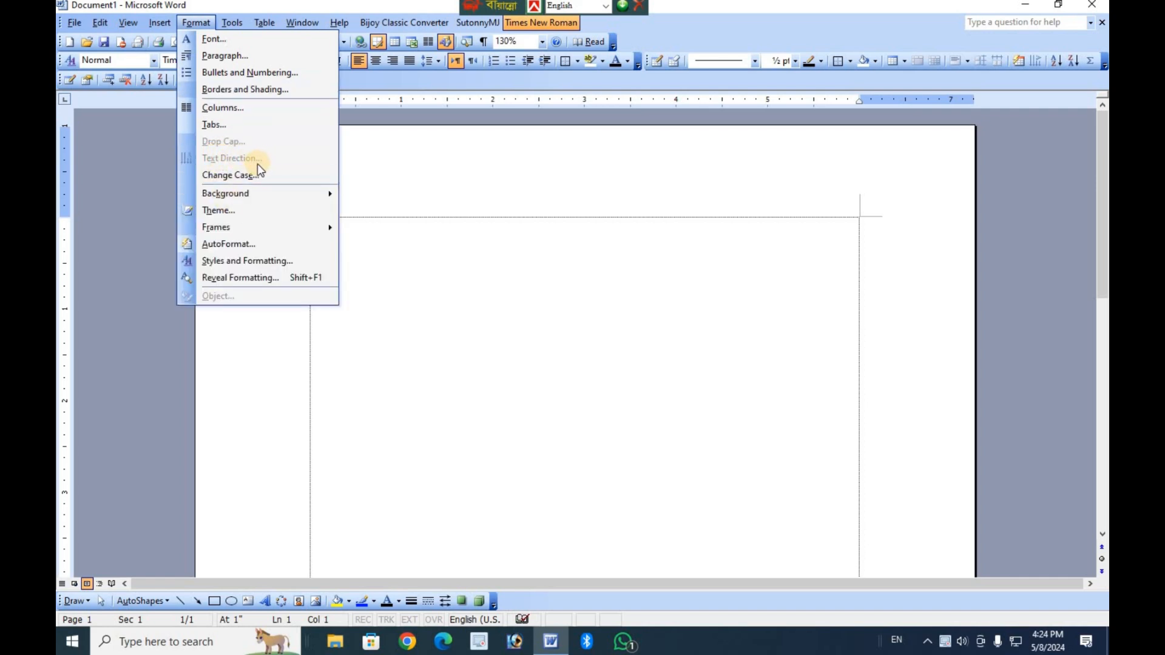
pyautogui.click(210, 162)
pyautogui.click(216, 170)
pyautogui.click(391, 282)
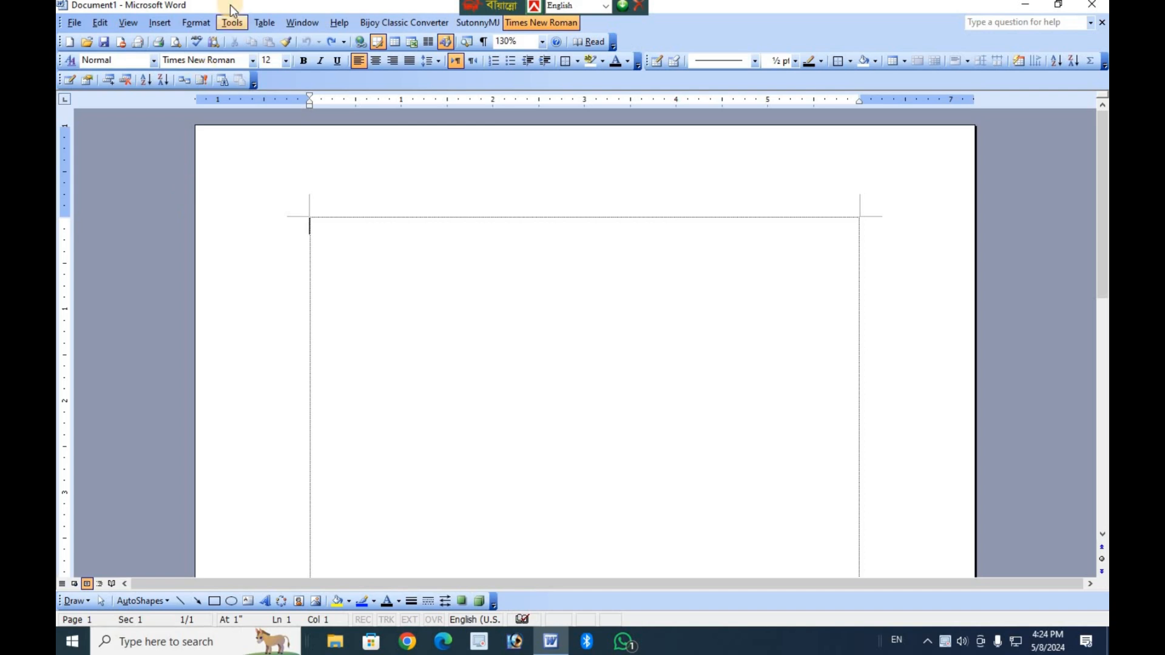
# Insert a text box about 2.5 inches wide and 3.25 inches tall in the upper part of the page, without the drawing canvas.
pyautogui.click(159, 23)
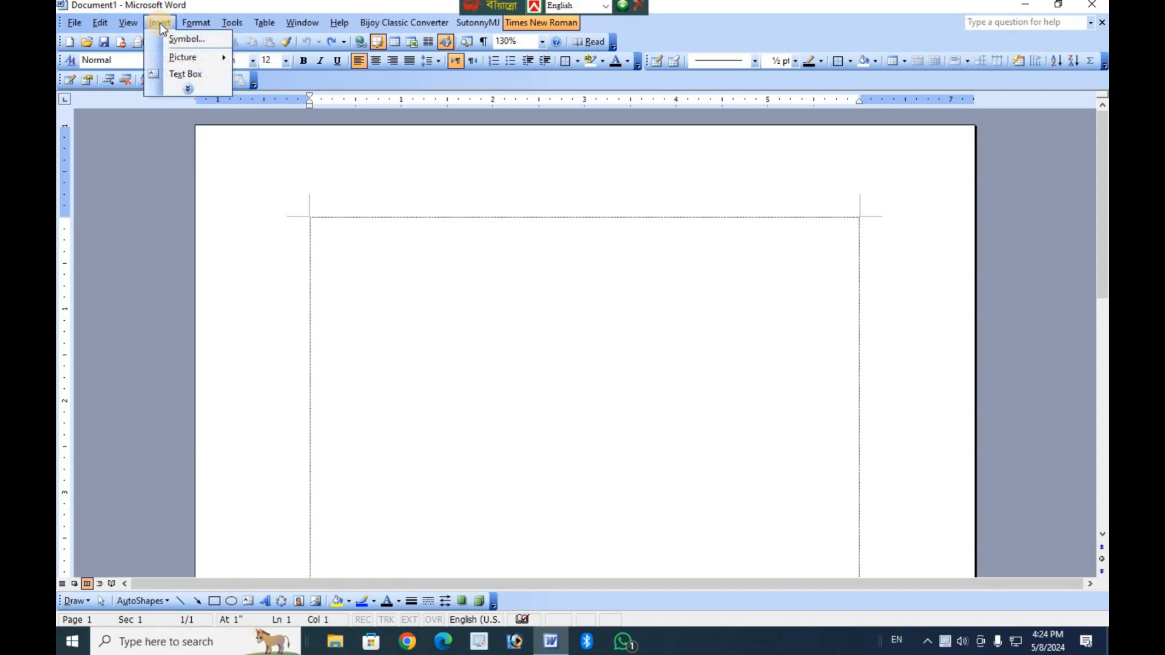
pyautogui.click(193, 74)
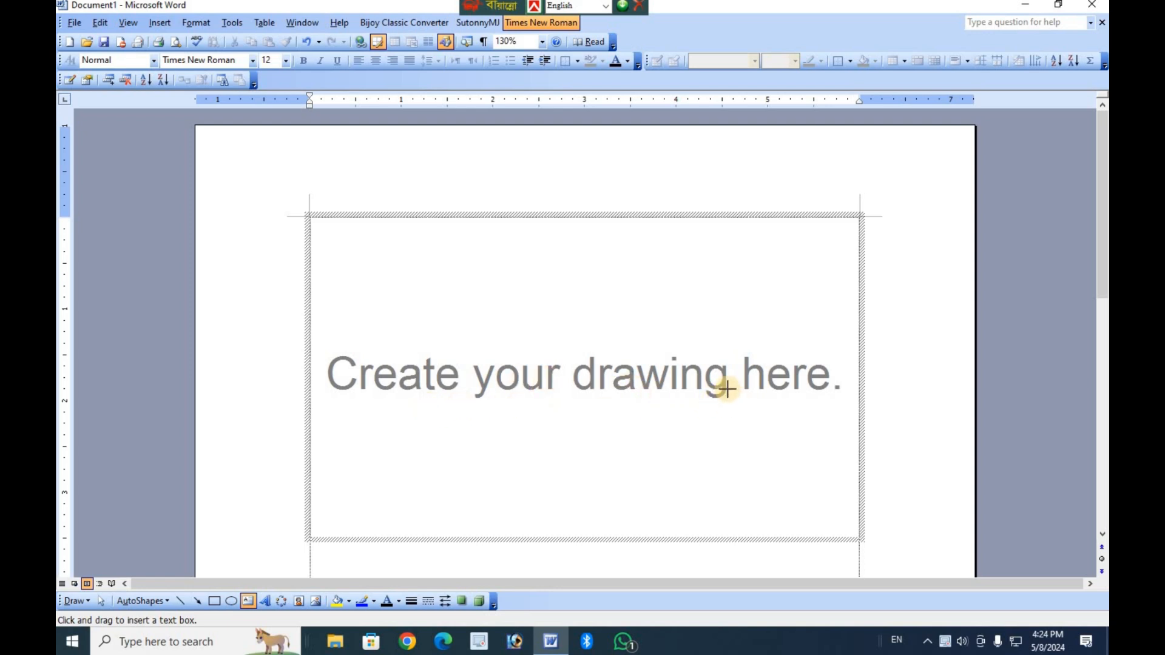
pyautogui.press('Escape')
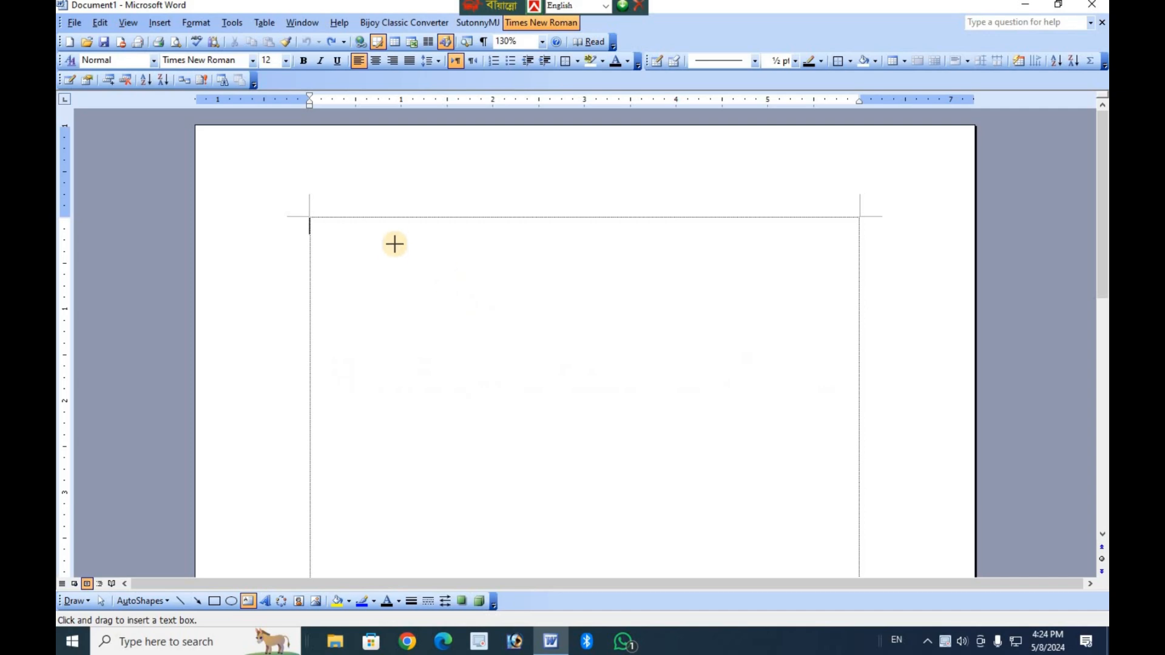
pyautogui.moveTo(497, 400); pyautogui.dragTo(574, 515)
pyautogui.moveTo(627, 536); pyautogui.dragTo(631, 538)
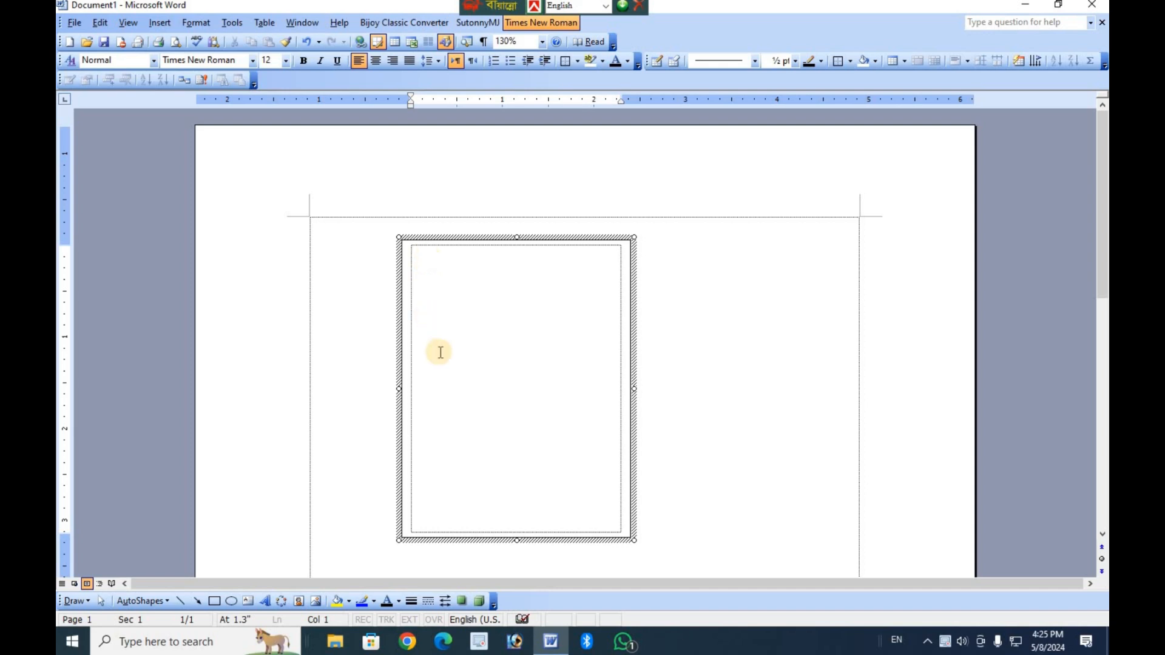
# Set the text box's font to SutonnyMJ and switch the keyboard layout to Bijoy Classic.
pyautogui.click(485, 13)
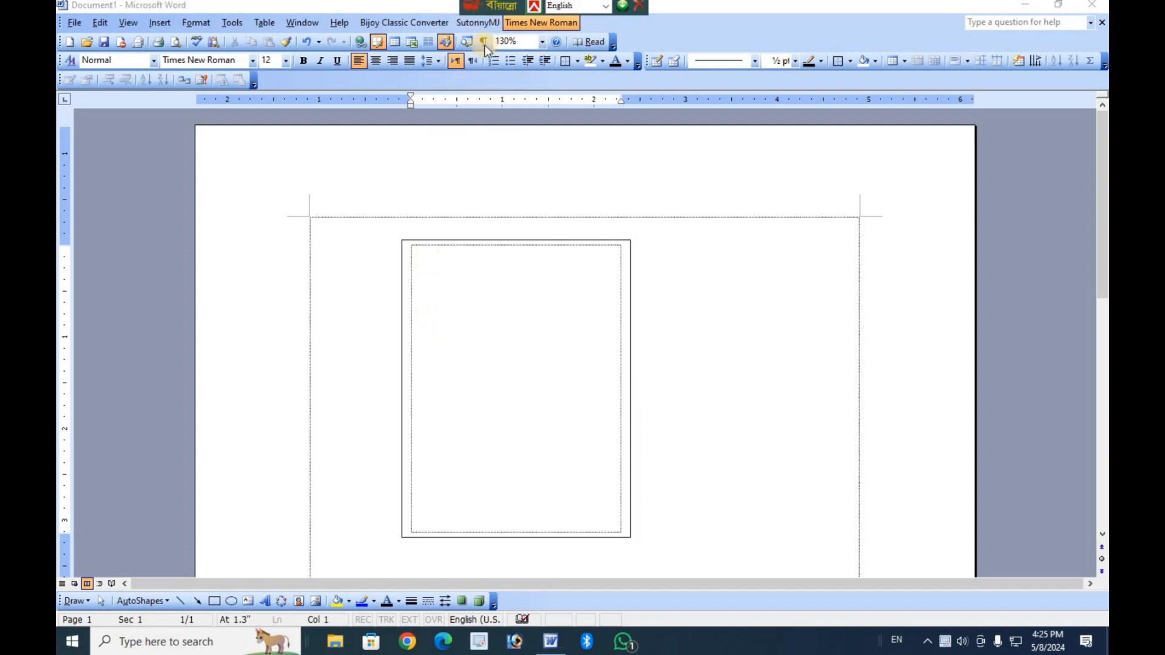
pyautogui.click(477, 20)
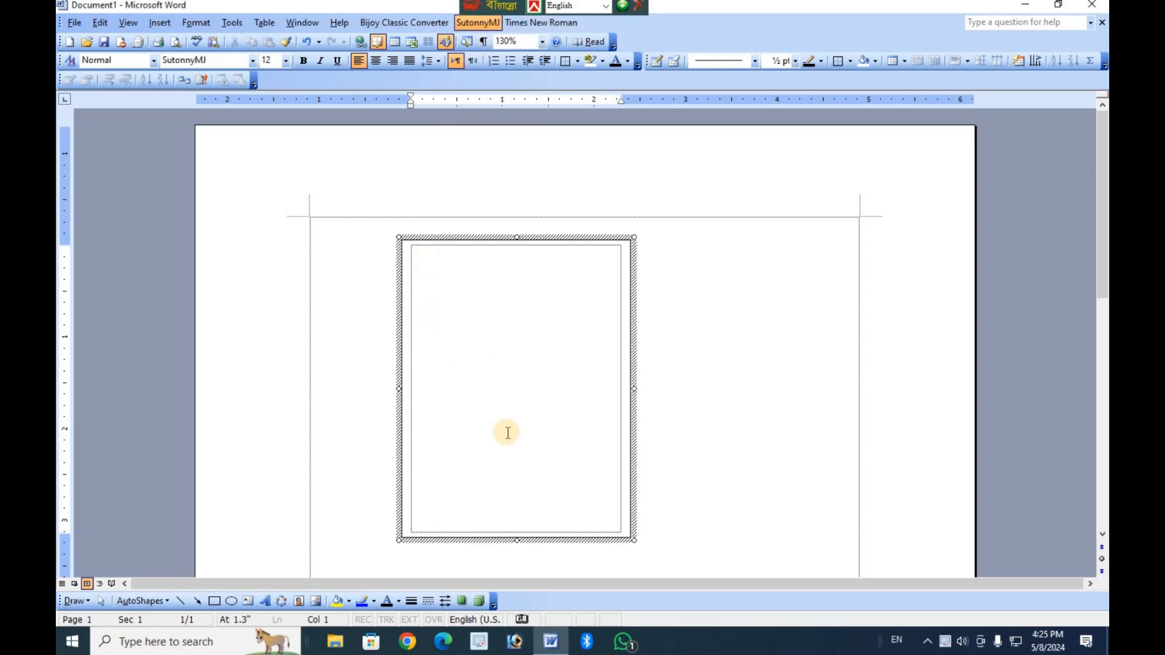
pyautogui.hotkey('ctrl', 'alt', 'b')
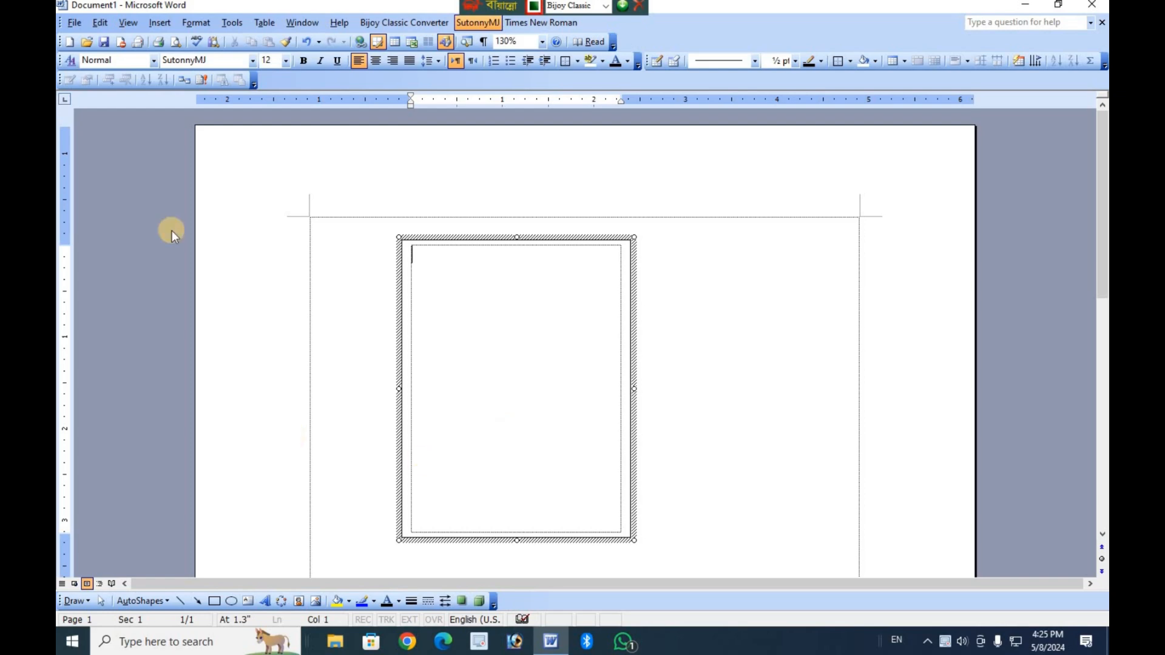
# Rotate the text box's text direction to vertical, reading from bottom to top.
pyautogui.click(203, 24)
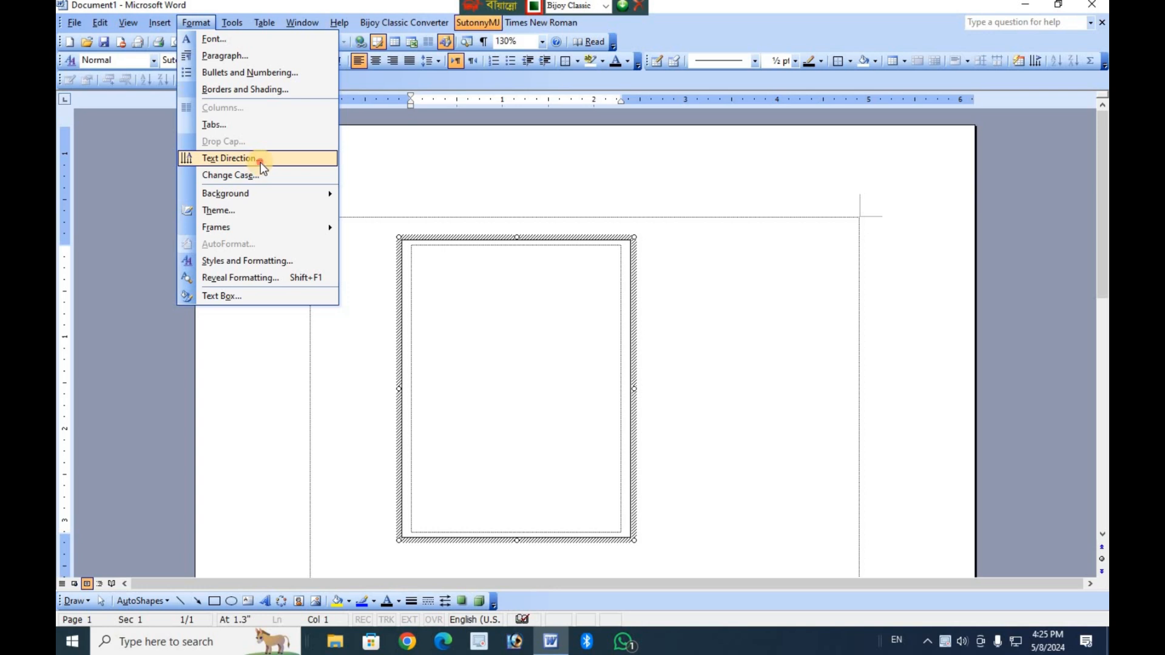
pyautogui.click(260, 162)
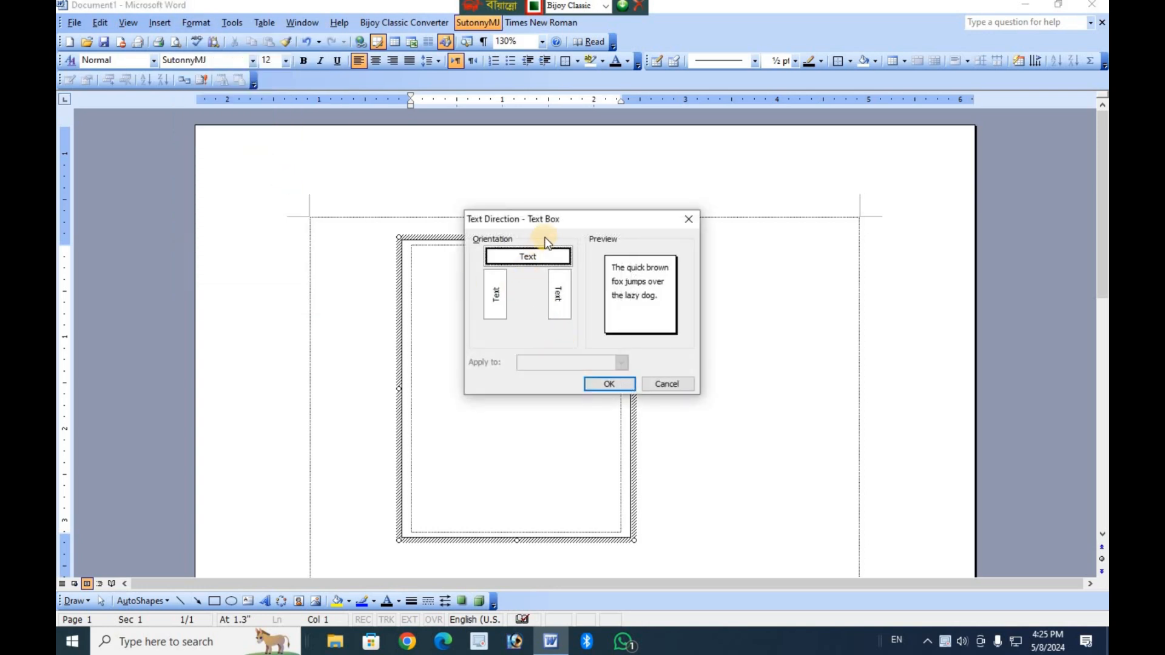
pyautogui.click(495, 304)
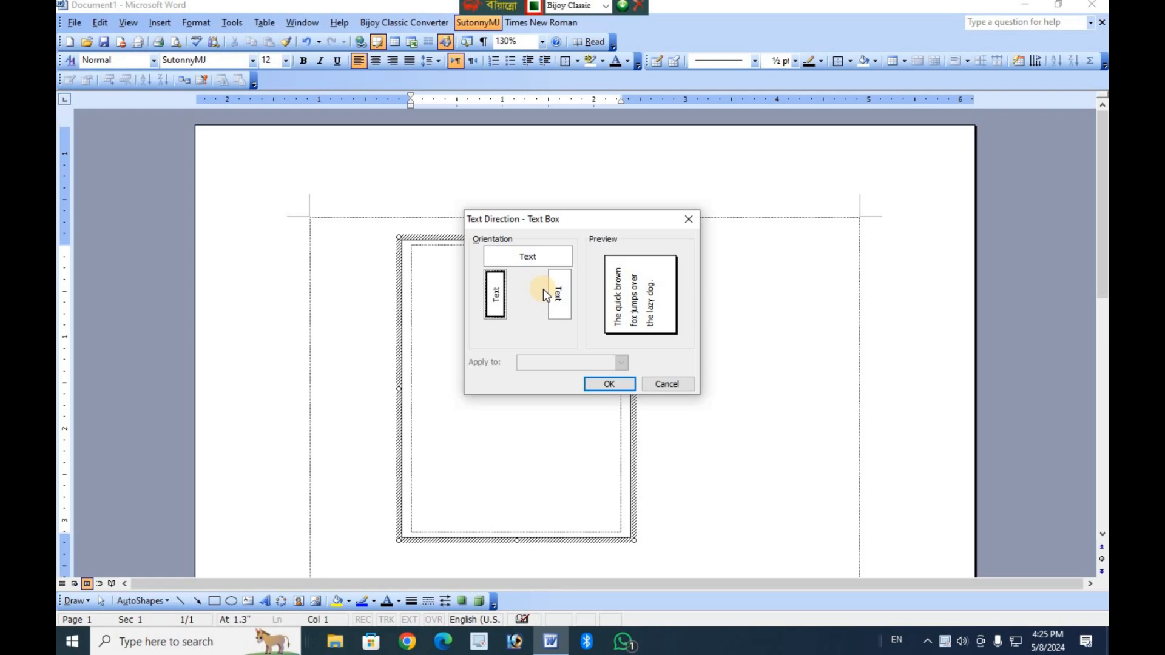
pyautogui.click(553, 259)
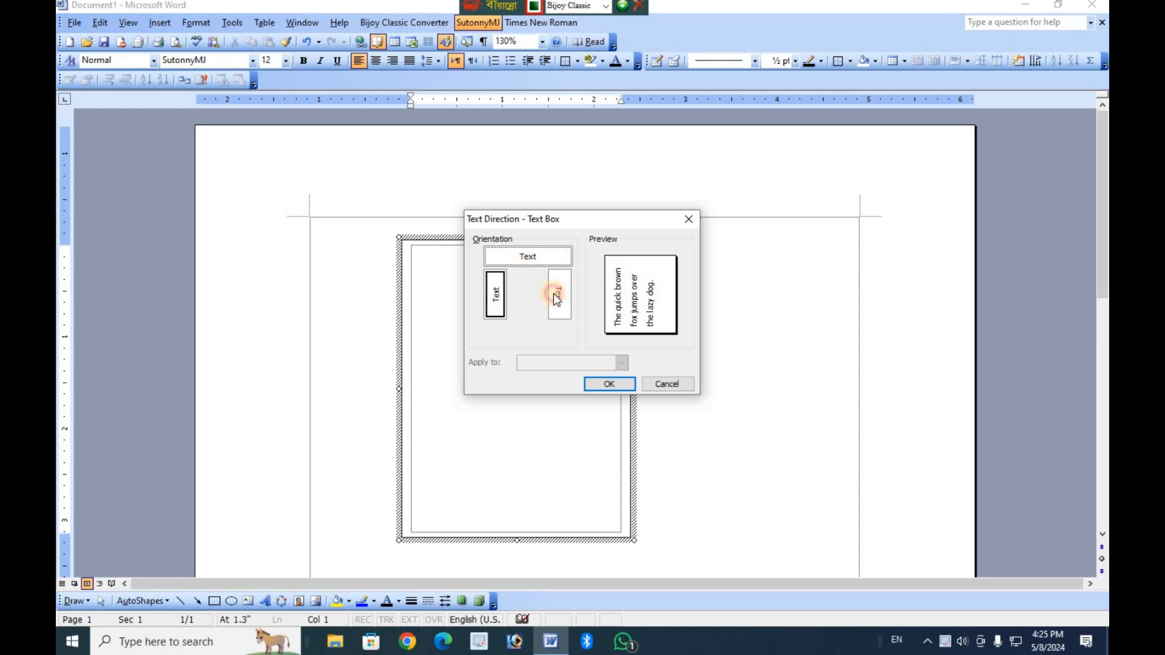
pyautogui.click(551, 299)
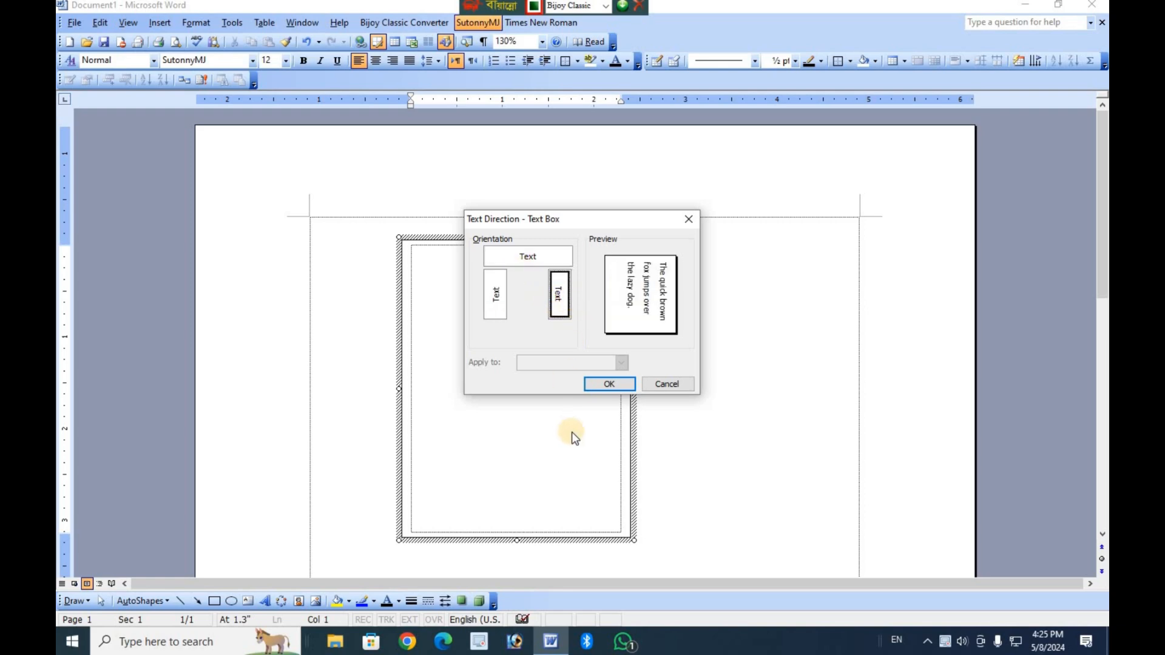
pyautogui.click(496, 304)
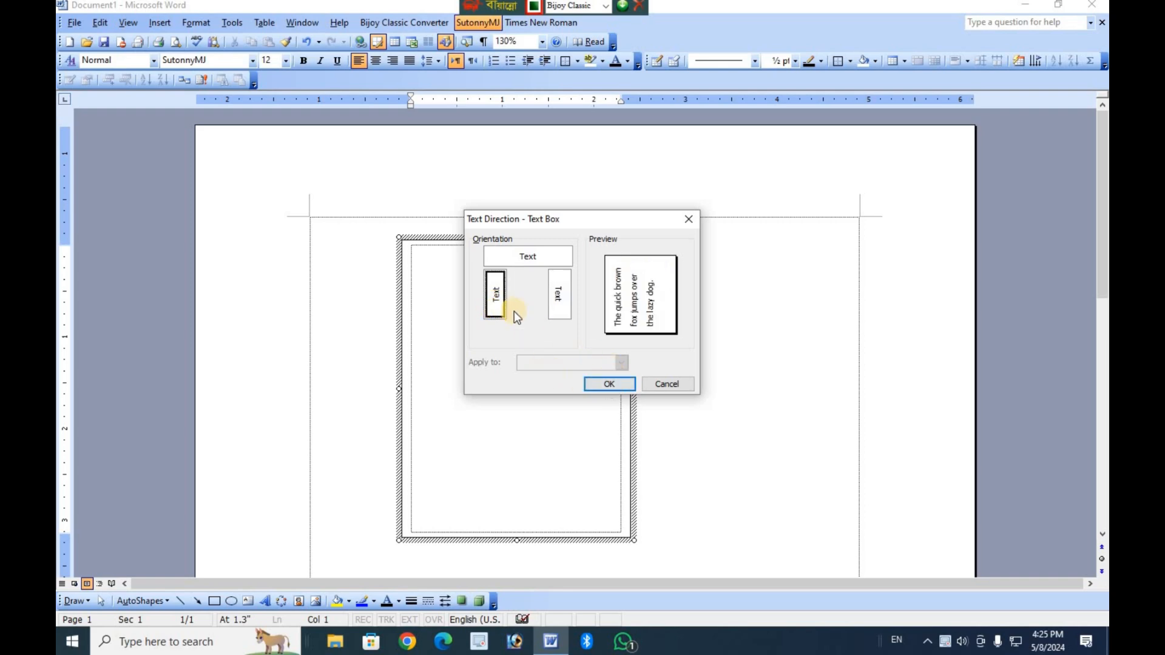
pyautogui.click(609, 384)
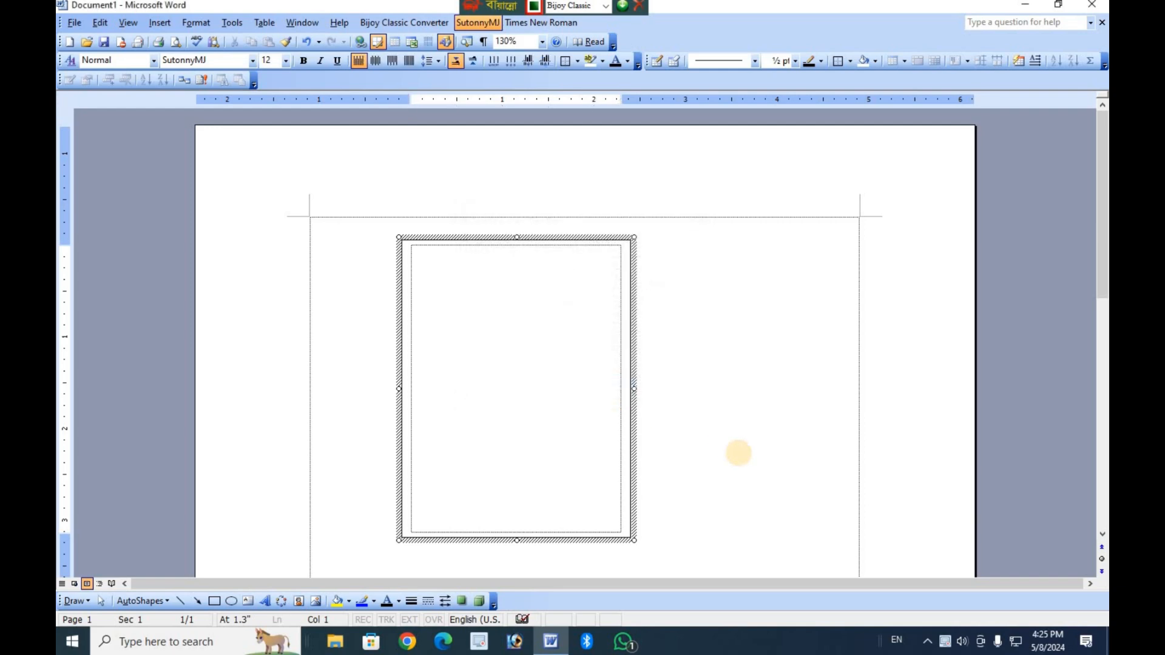
# Enter the text "সাইদ কম্পিউটার একামেডী" in the text box.
pyautogui.write('আমি')
pyautogui.press('BackSpace')
pyautogui.write('মি')
pyautogui.write(' কি')
pyautogui.write('উটার')
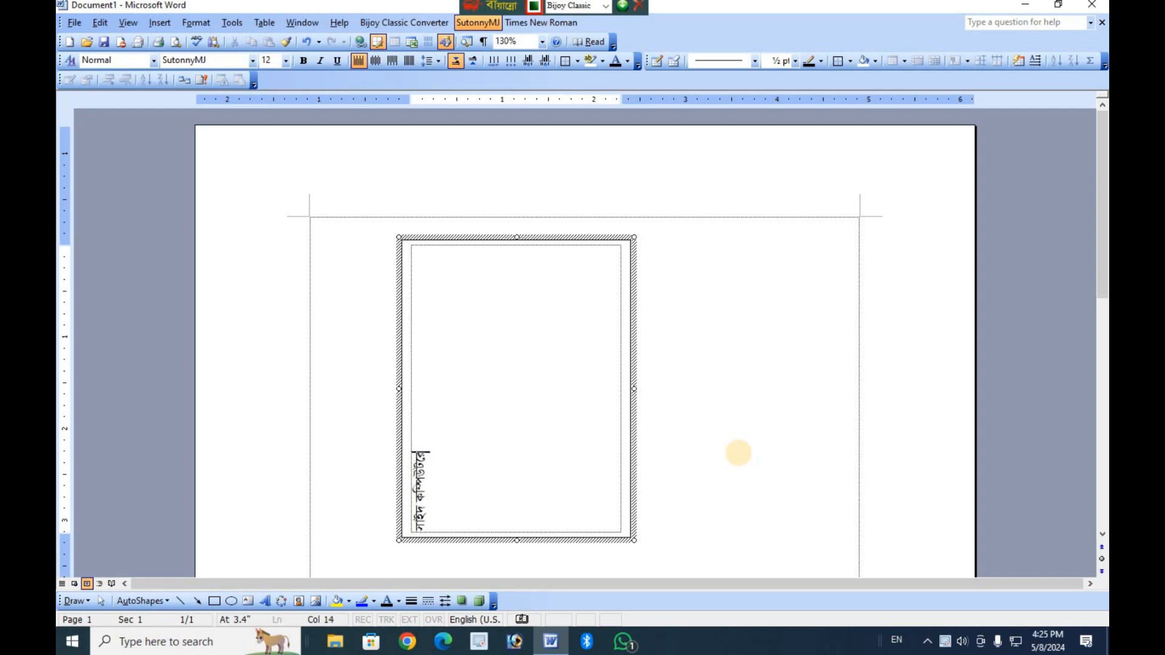
pyautogui.press('BackSpace')
pyautogui.write('ার')
pyautogui.write(' একাে')
pyautogui.write('ডম')
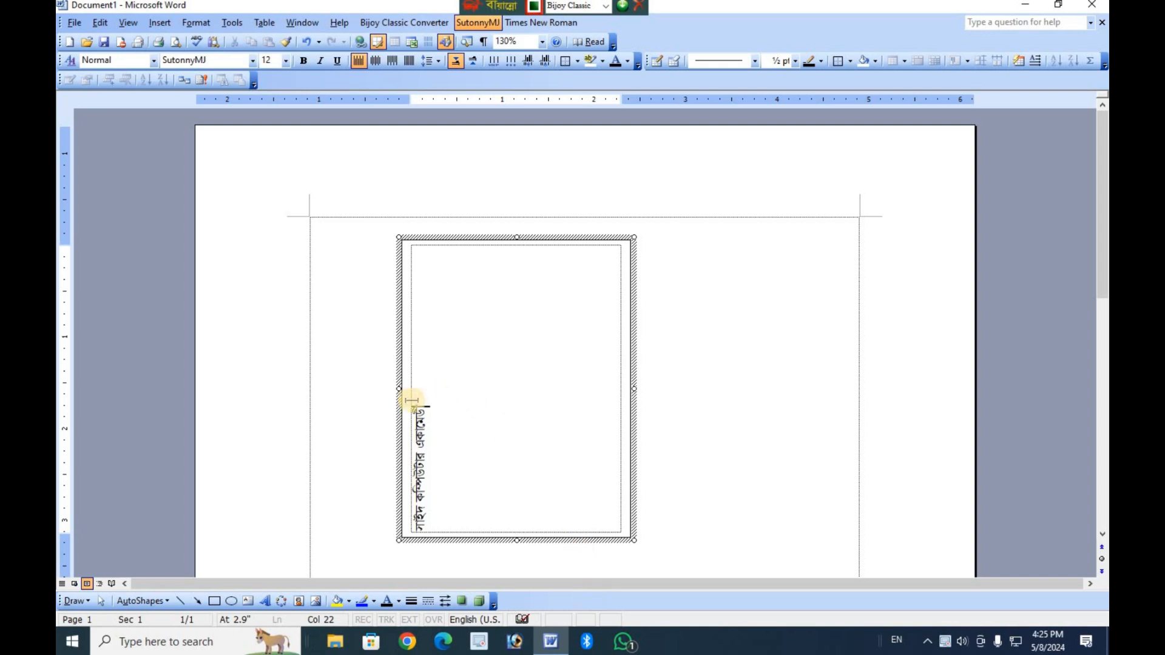
# Move the text box slightly down and to the right, and set all of its text to size 22.
pyautogui.moveTo(399, 382)
pyautogui.mouseDown()
pyautogui.moveTo(406, 446)
pyautogui.moveTo(417, 425)
pyautogui.mouseUp()
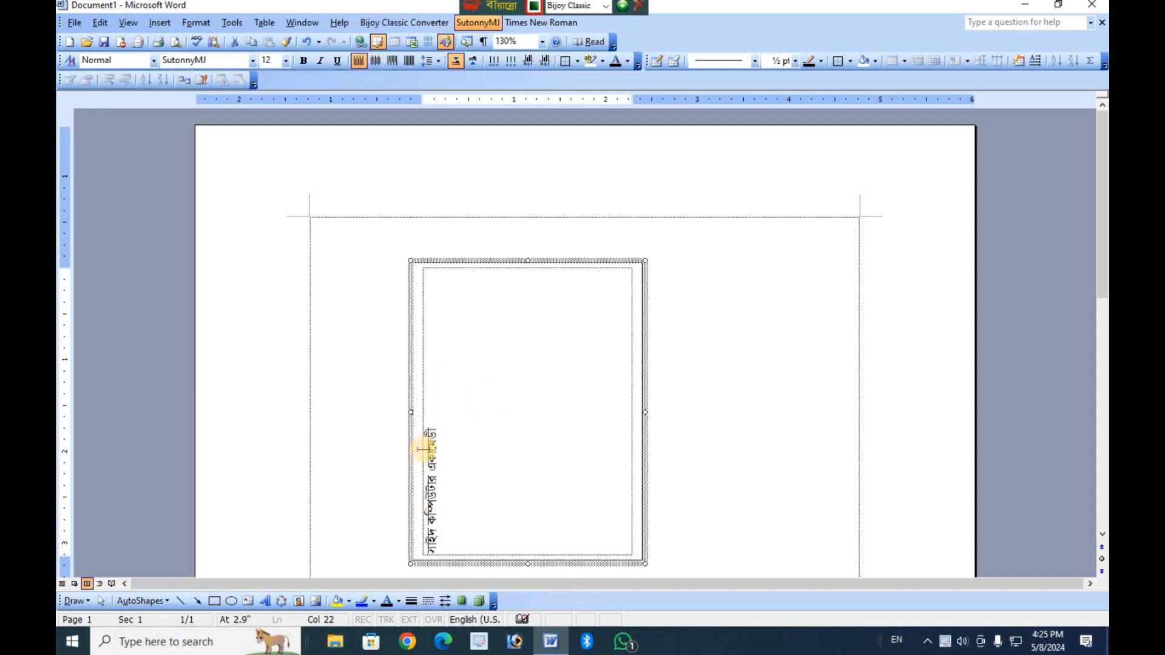
pyautogui.click(425, 448)
pyautogui.click(437, 420)
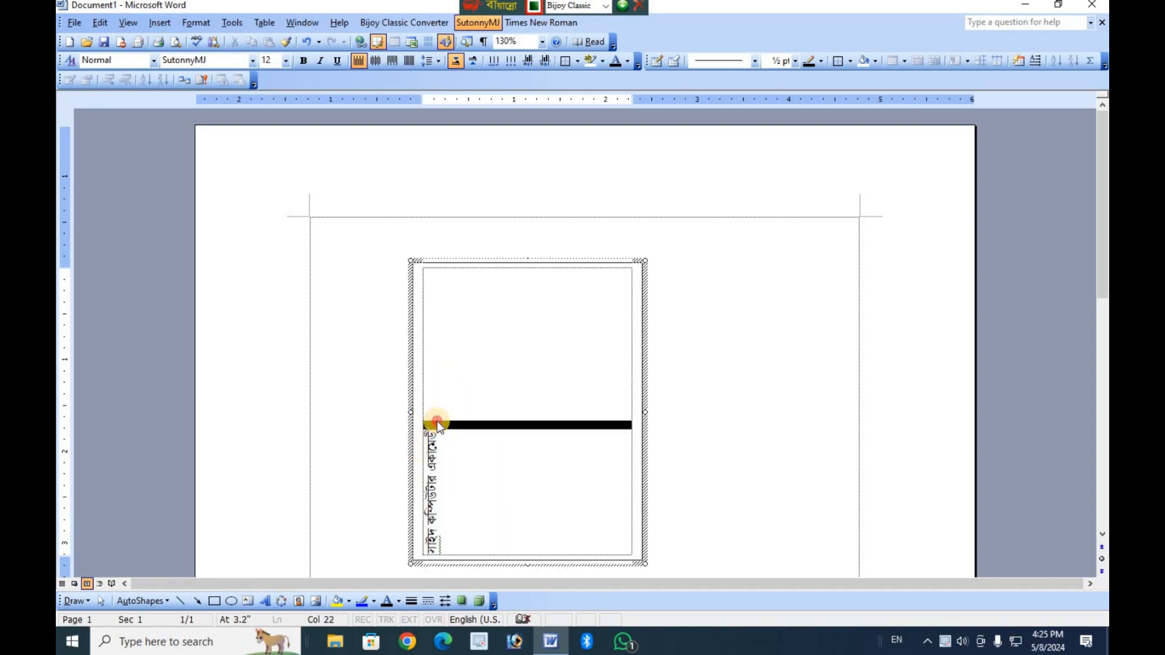
pyautogui.tripleClick(437, 421)
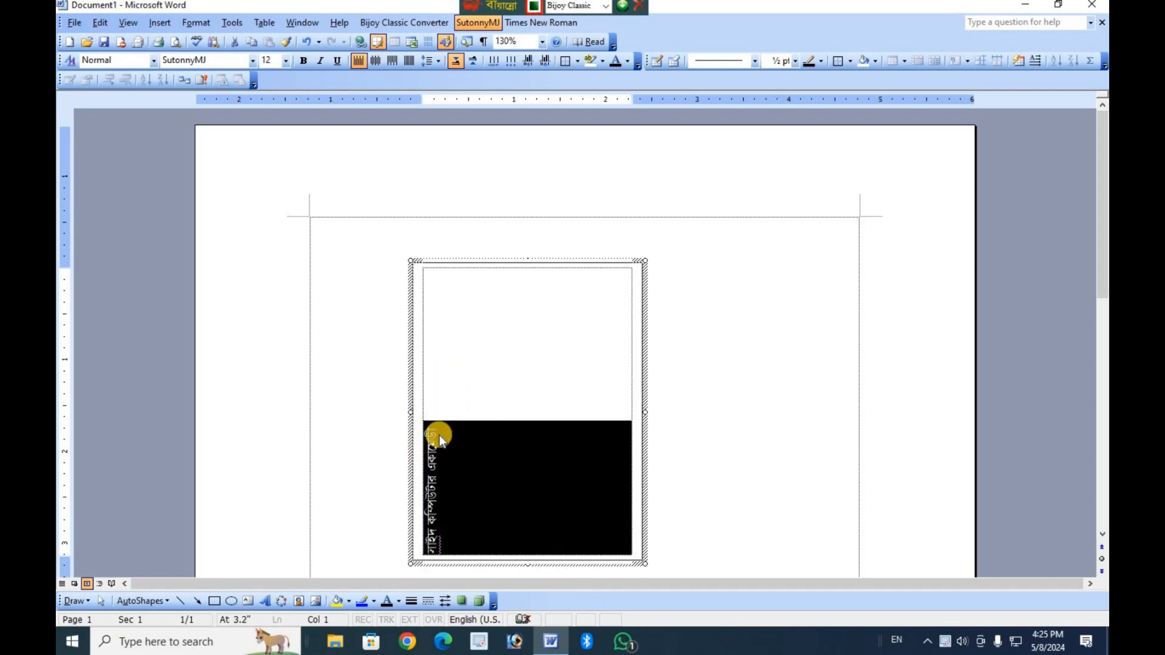
pyautogui.click(285, 60)
pyautogui.click(267, 175)
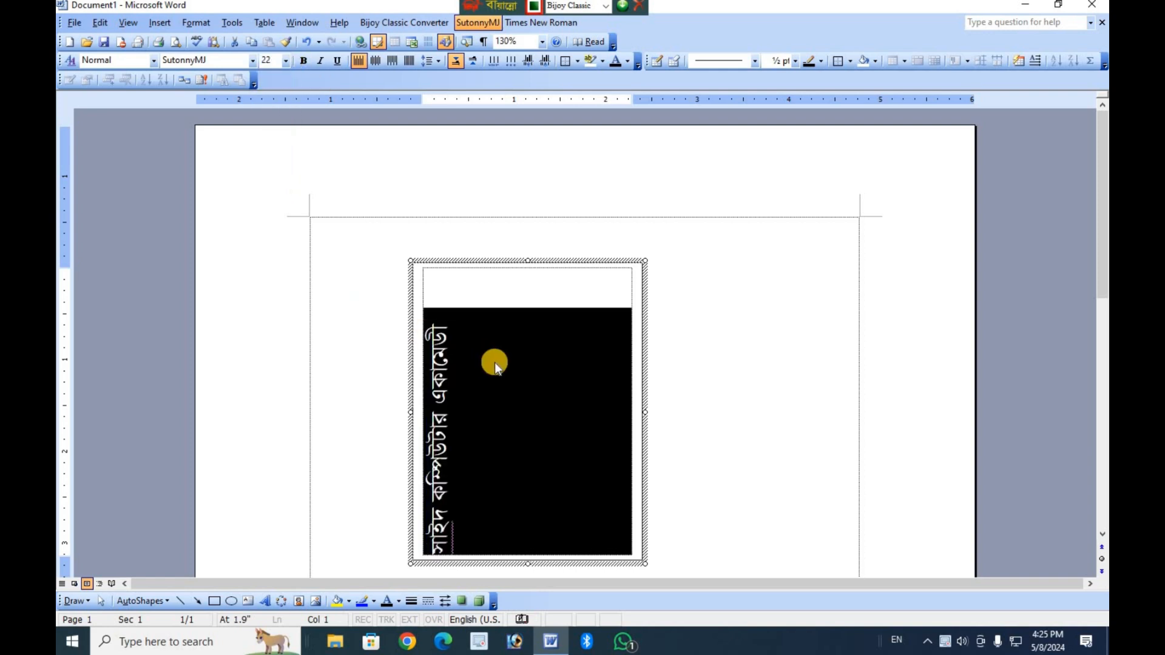
pyautogui.click(543, 393)
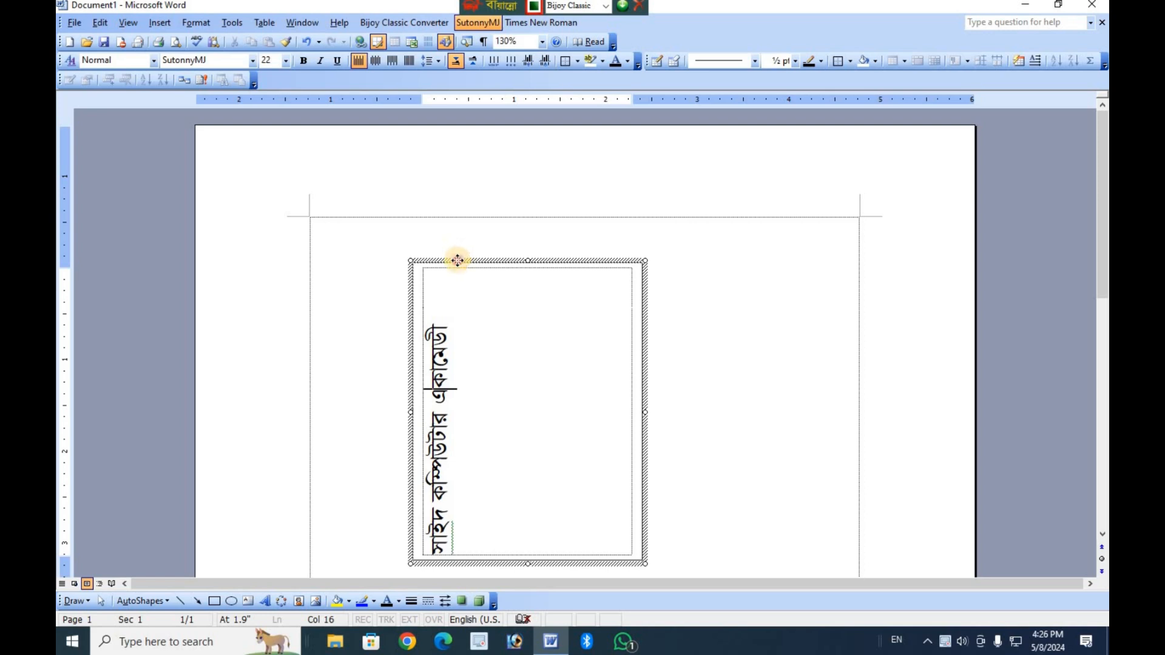
# Remove the text box's outline with No Line and set its wrapping style to Behind text.
pyautogui.click(457, 261)
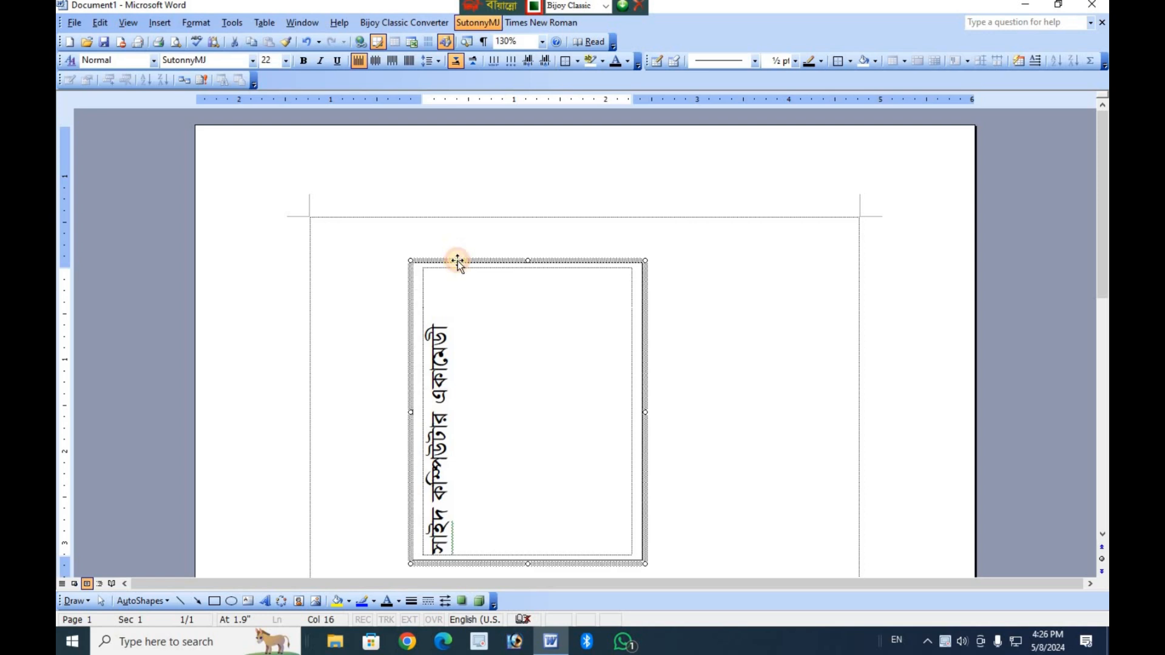
pyautogui.doubleClick(581, 260)
pyautogui.click(550, 296)
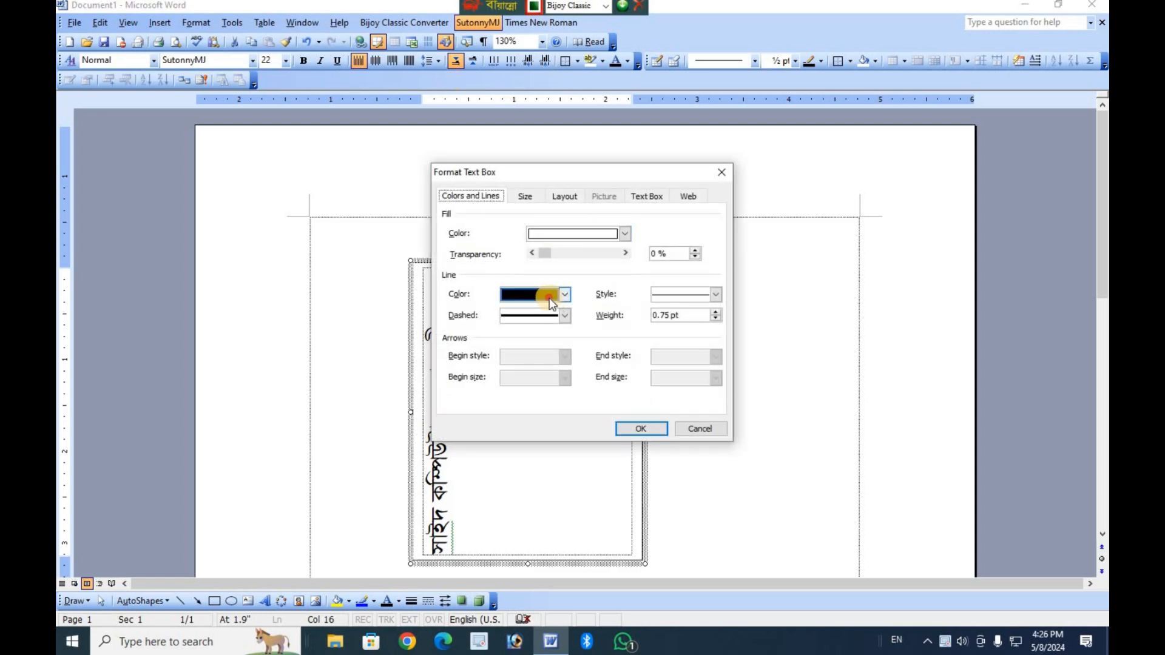
pyautogui.click(557, 312)
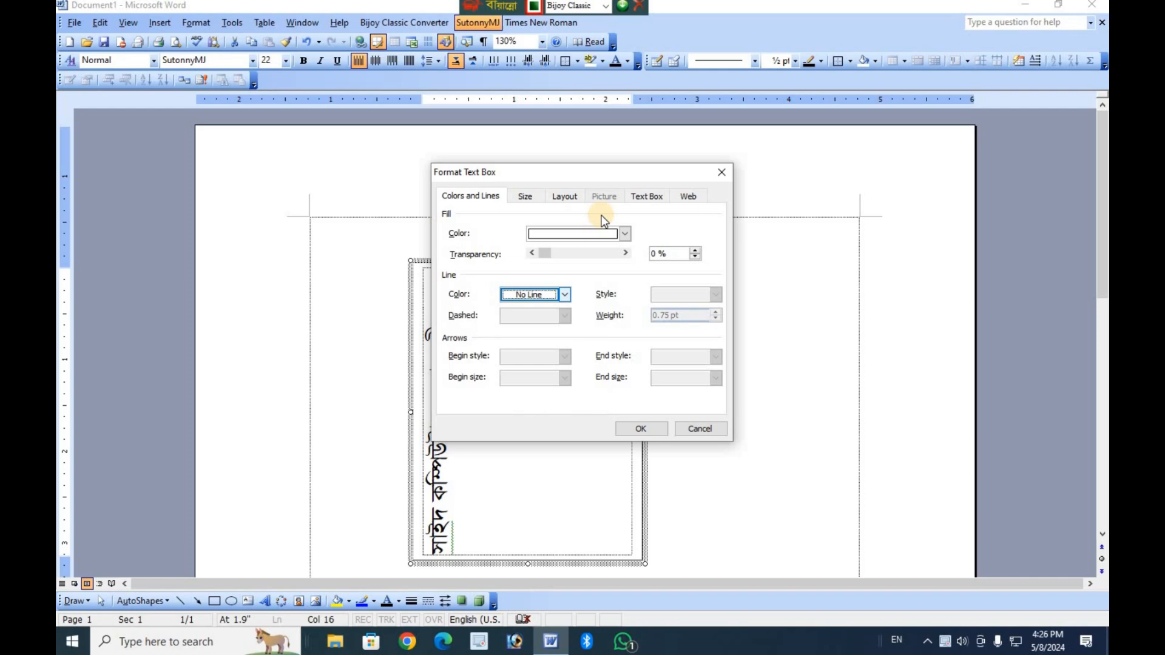
pyautogui.click(564, 196)
pyautogui.click(626, 254)
pyautogui.click(641, 429)
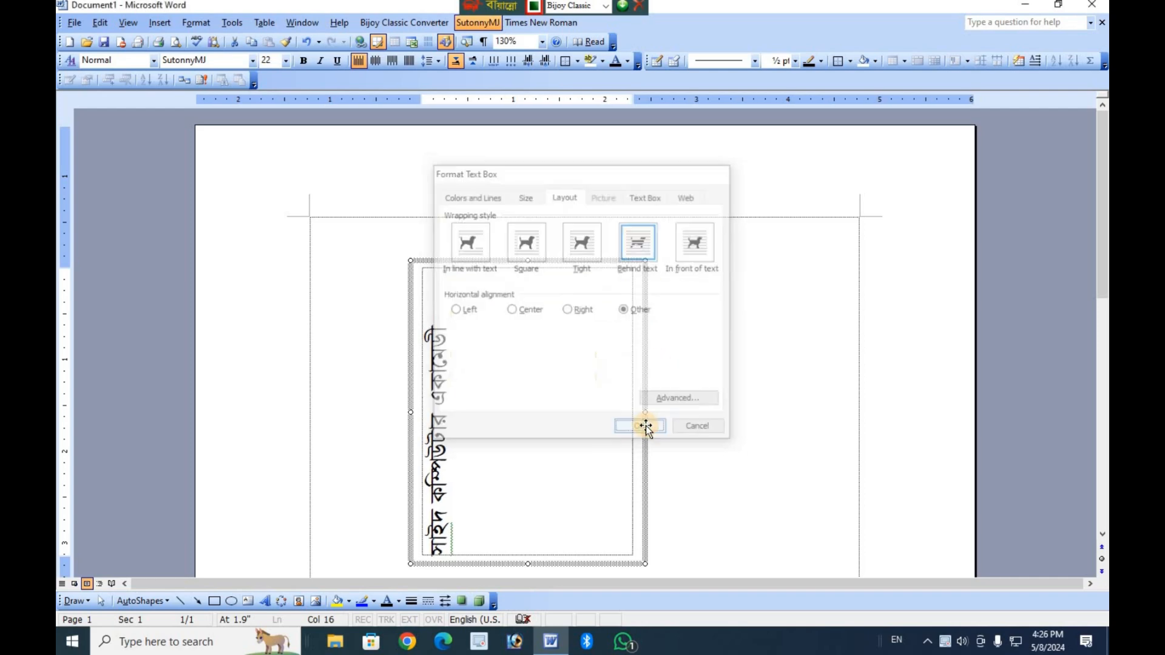
pyautogui.click(362, 288)
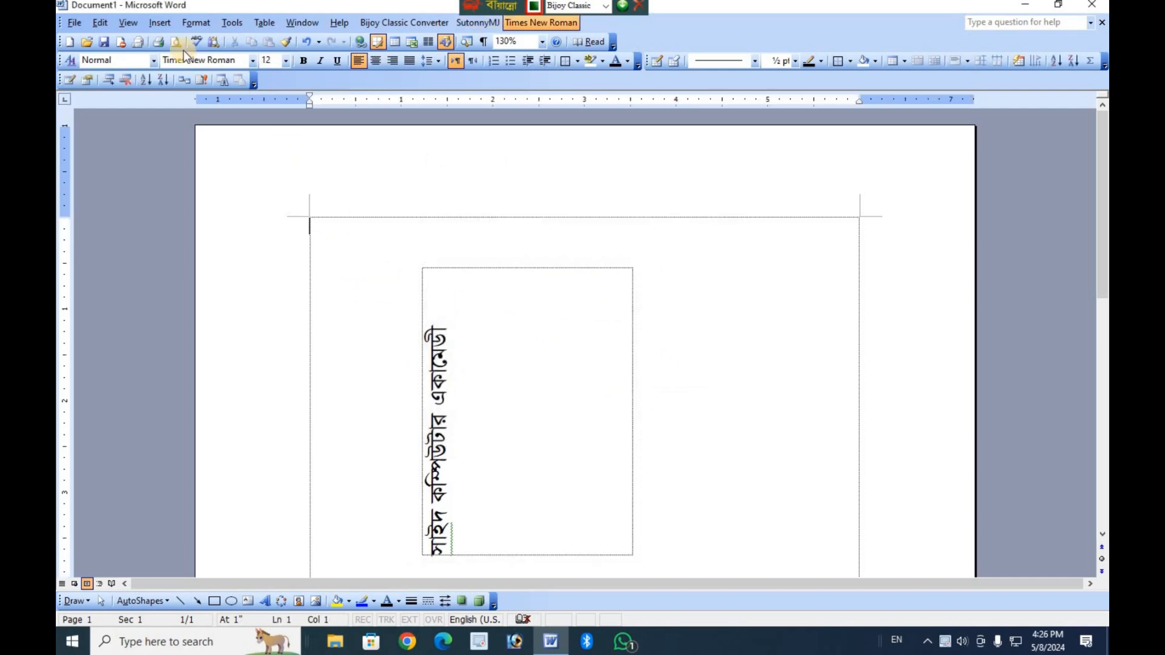
# Examine the vertical text on the page in print preview at several zoom levels, and return to editing.
pyautogui.click(71, 25)
pyautogui.click(99, 65)
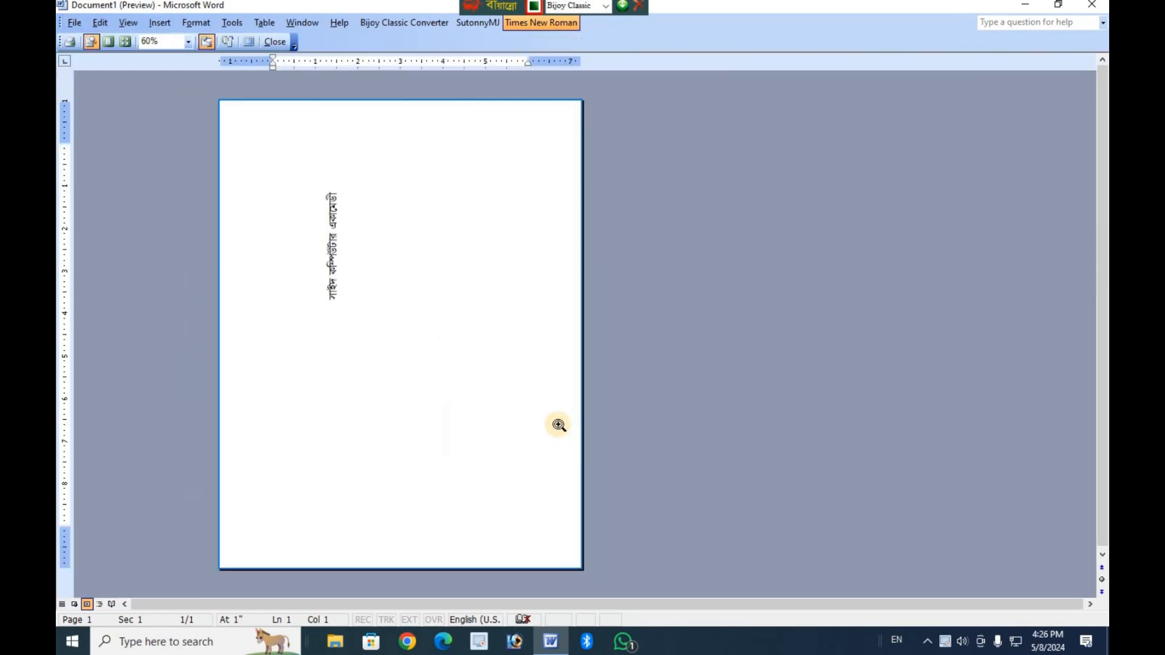
pyautogui.click(559, 426)
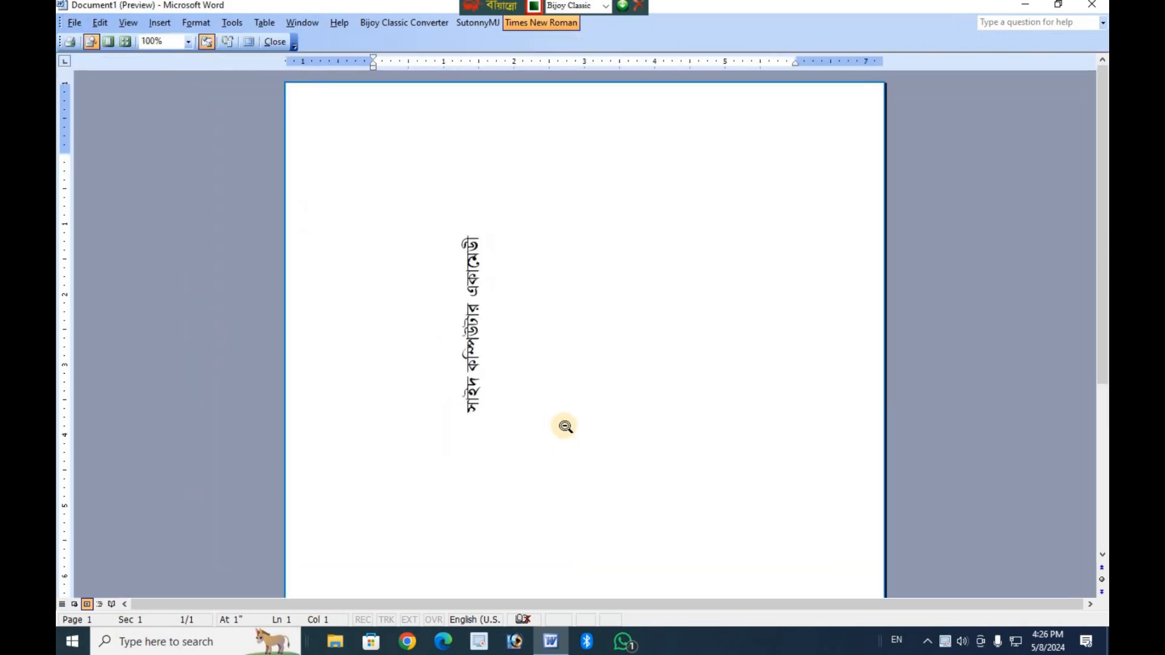
pyautogui.press('alt')
pyautogui.scroll(3, 563, 429)
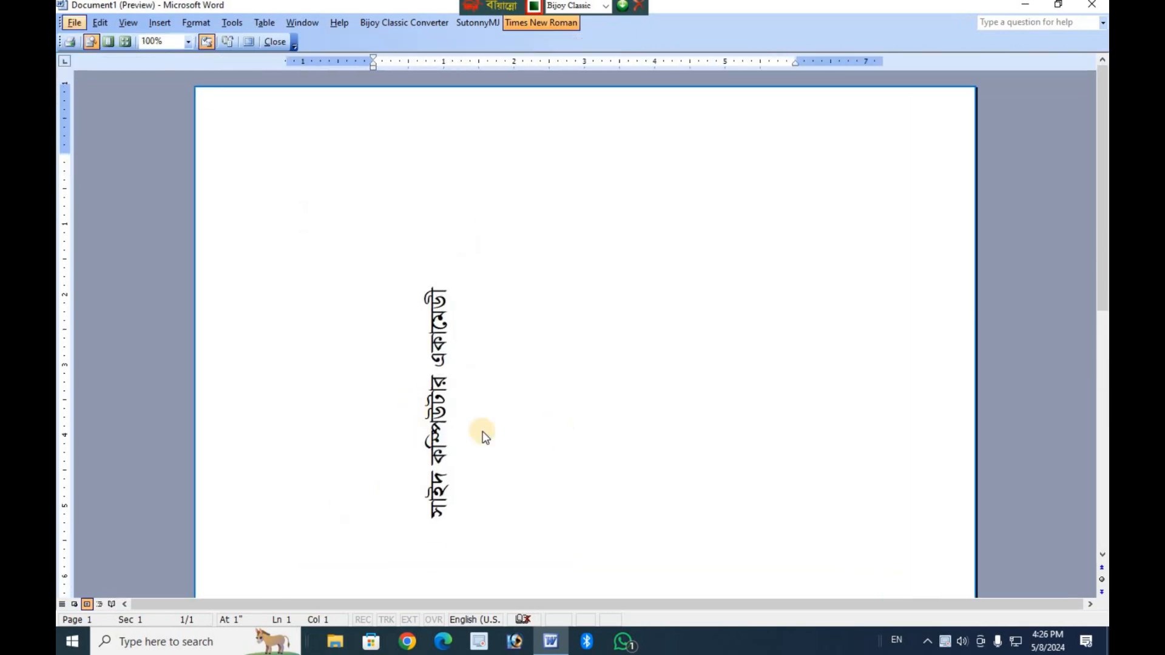
pyautogui.scroll(-3, 449, 531)
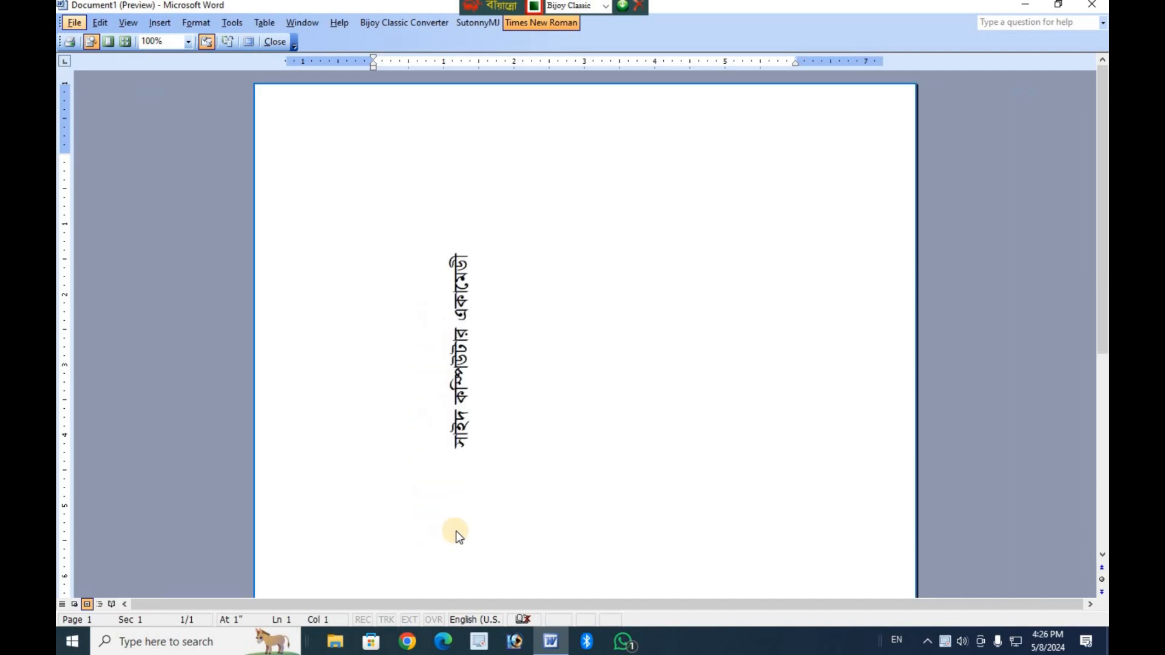
pyautogui.scroll(-2, 456, 530)
pyautogui.scroll(2, 617, 388)
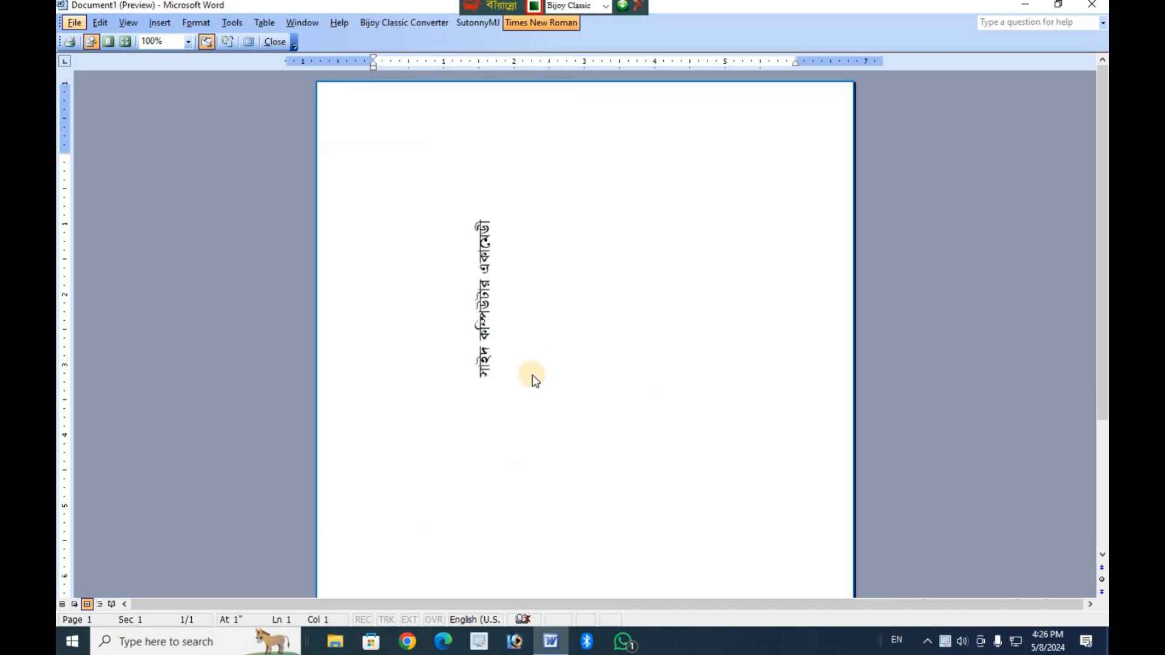
pyautogui.scroll(-6, 535, 380)
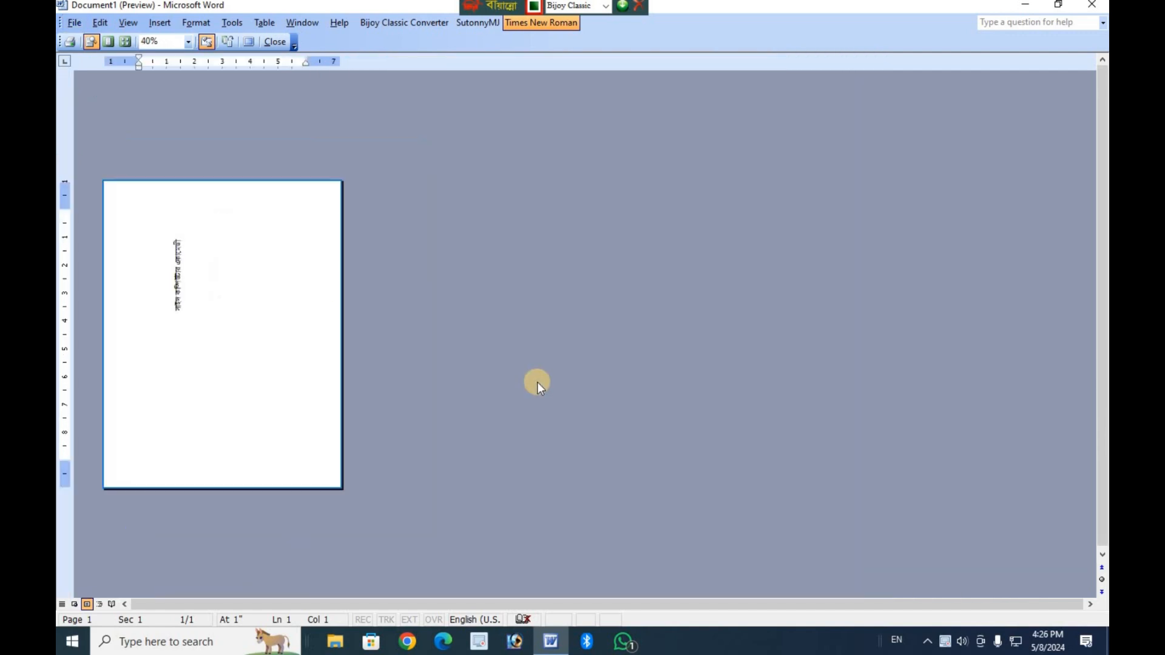
pyautogui.scroll(-1, 537, 383)
pyautogui.scroll(10, 617, 398)
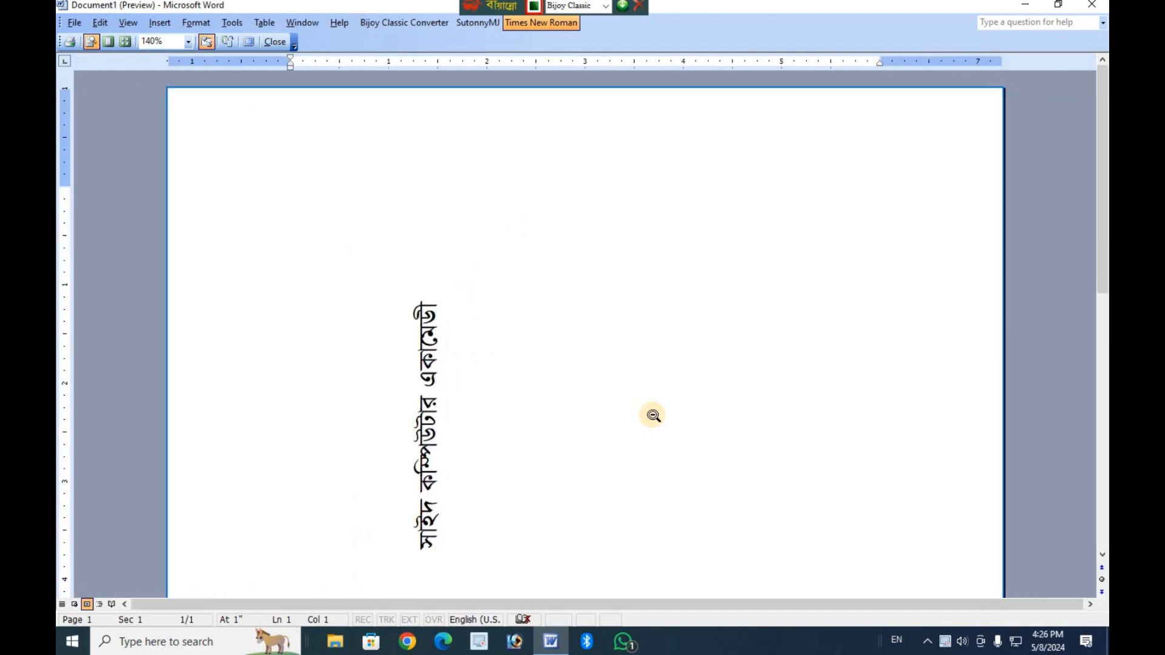
pyautogui.scroll(-4, 654, 417)
pyautogui.scroll(6, 425, 369)
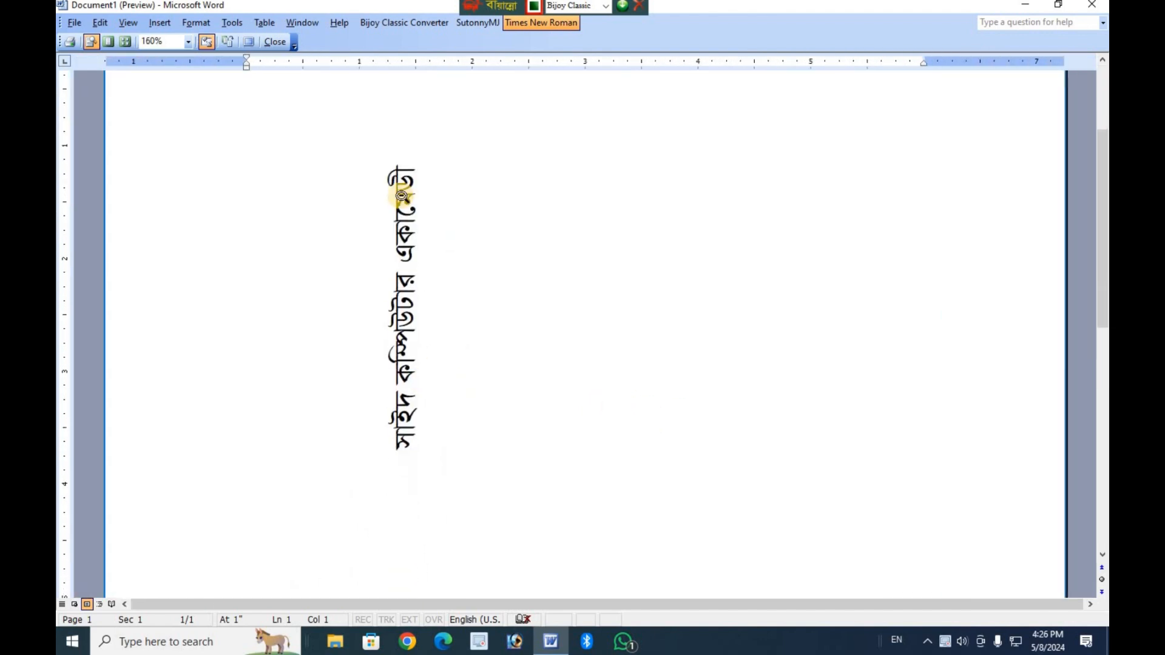
pyautogui.click(284, 48)
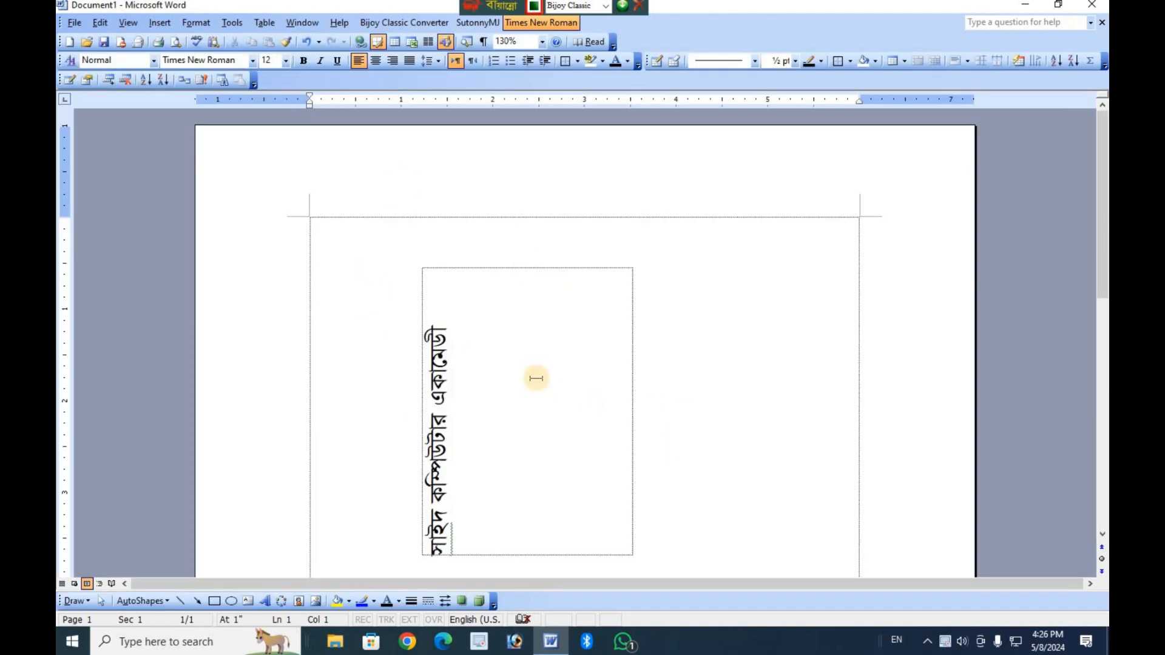
# Delete the text box containing the vertical text from the page.
pyautogui.click(463, 313)
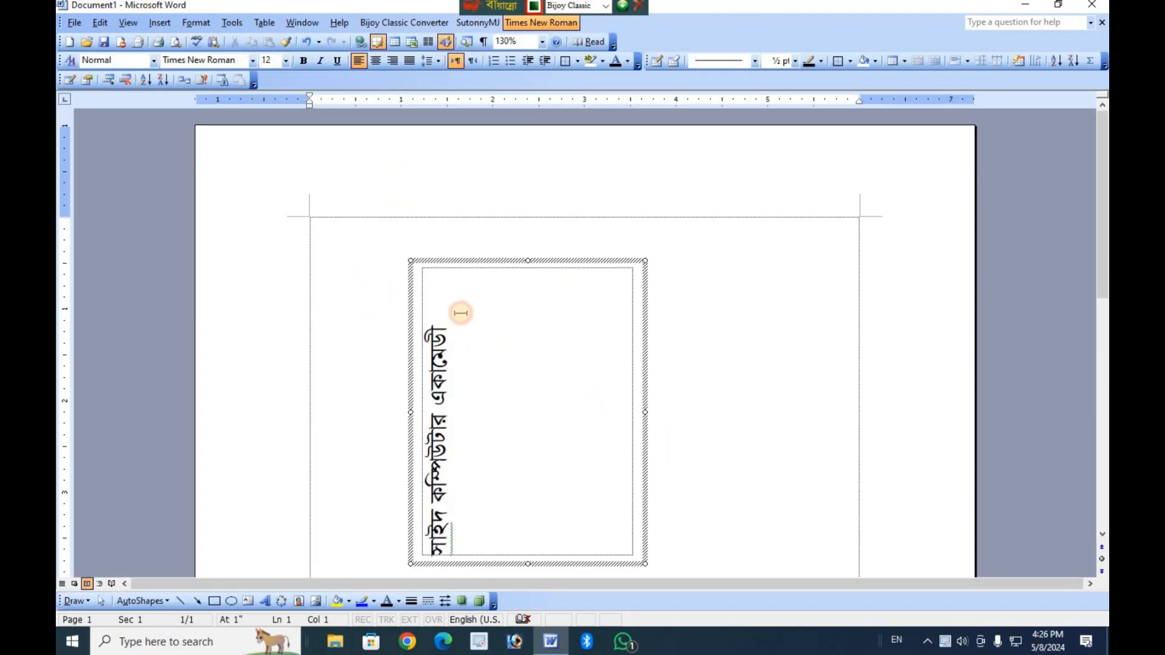
pyautogui.click(463, 265)
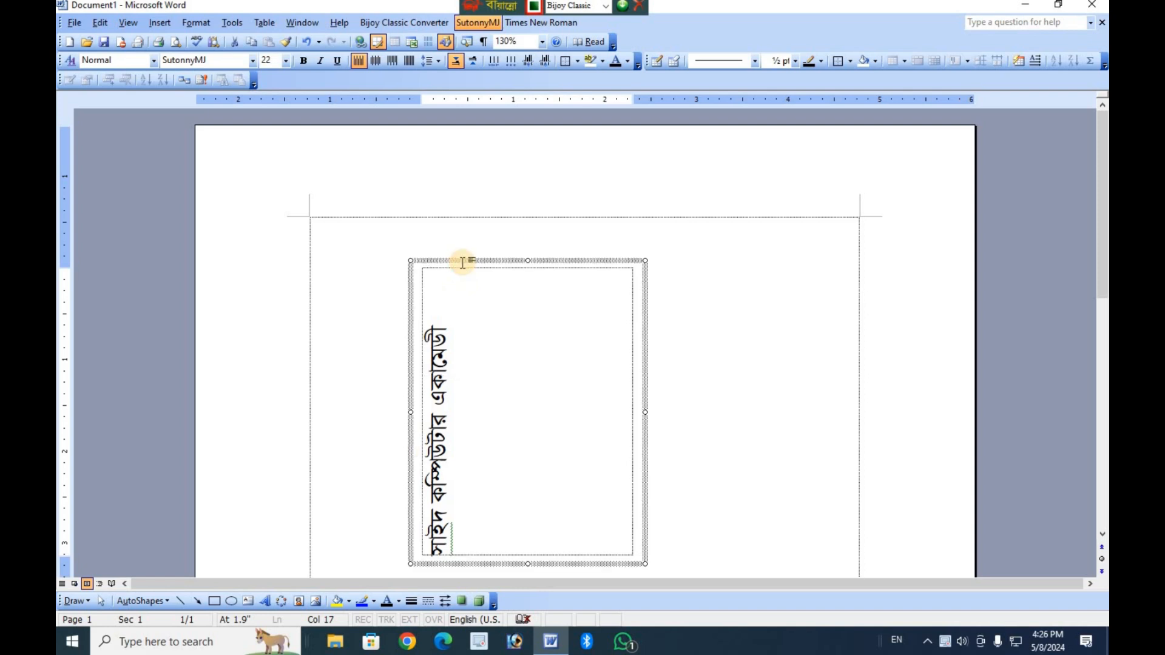
pyautogui.press('Delete')
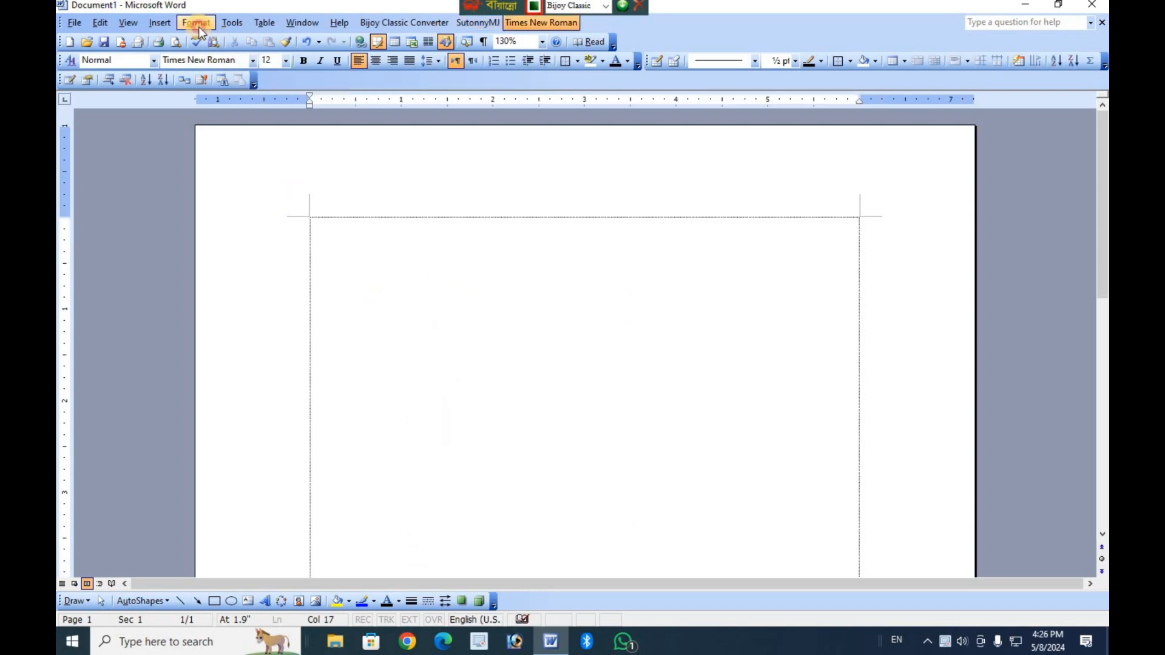
# Look at the Change Case options, trying UPPERCASE and lowercase, and close them without applying a change.
pyautogui.click(197, 23)
pyautogui.moveTo(242, 155)
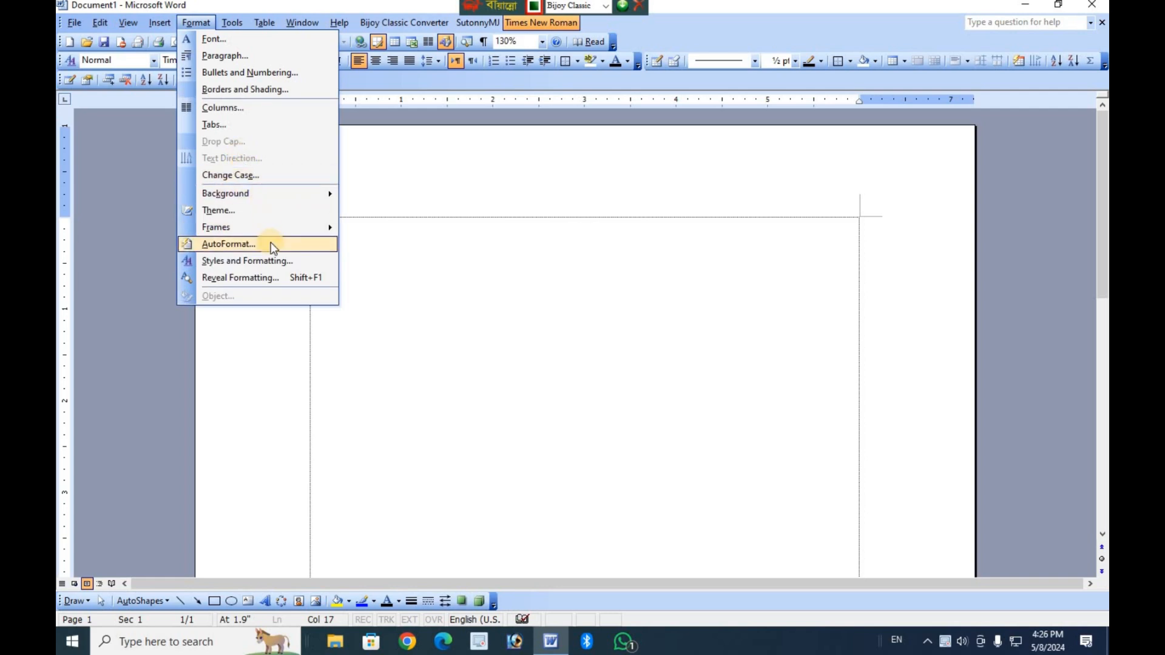
pyautogui.moveTo(269, 194)
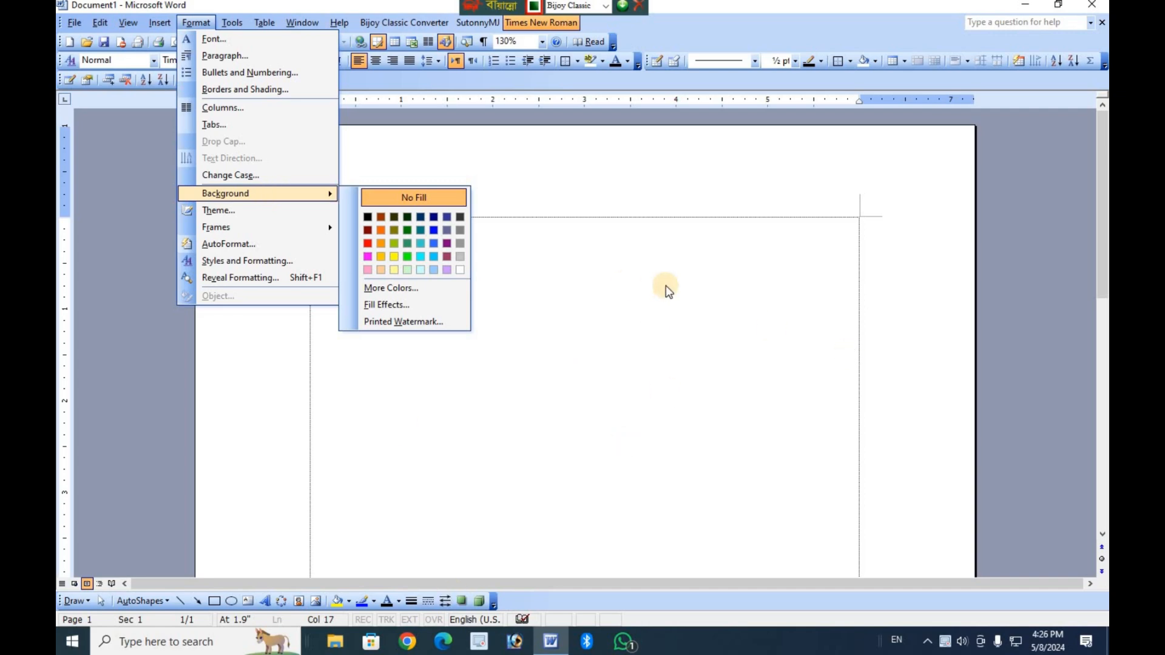
pyautogui.click(222, 175)
pyautogui.click(516, 299)
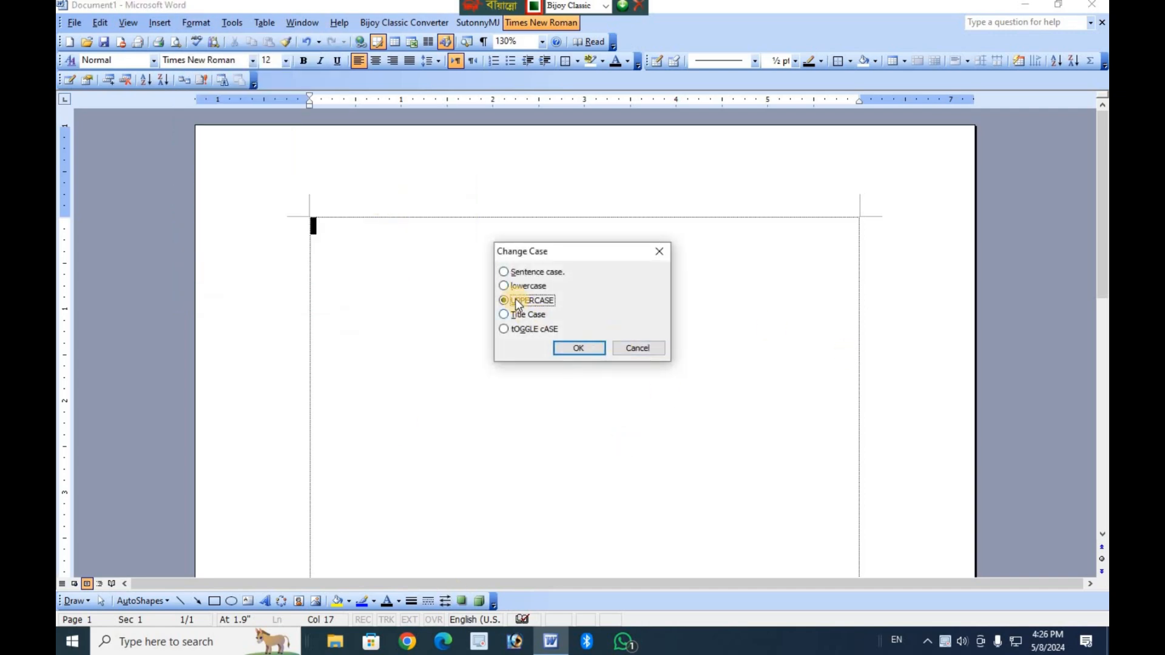
pyautogui.click(503, 285)
pyautogui.click(565, 348)
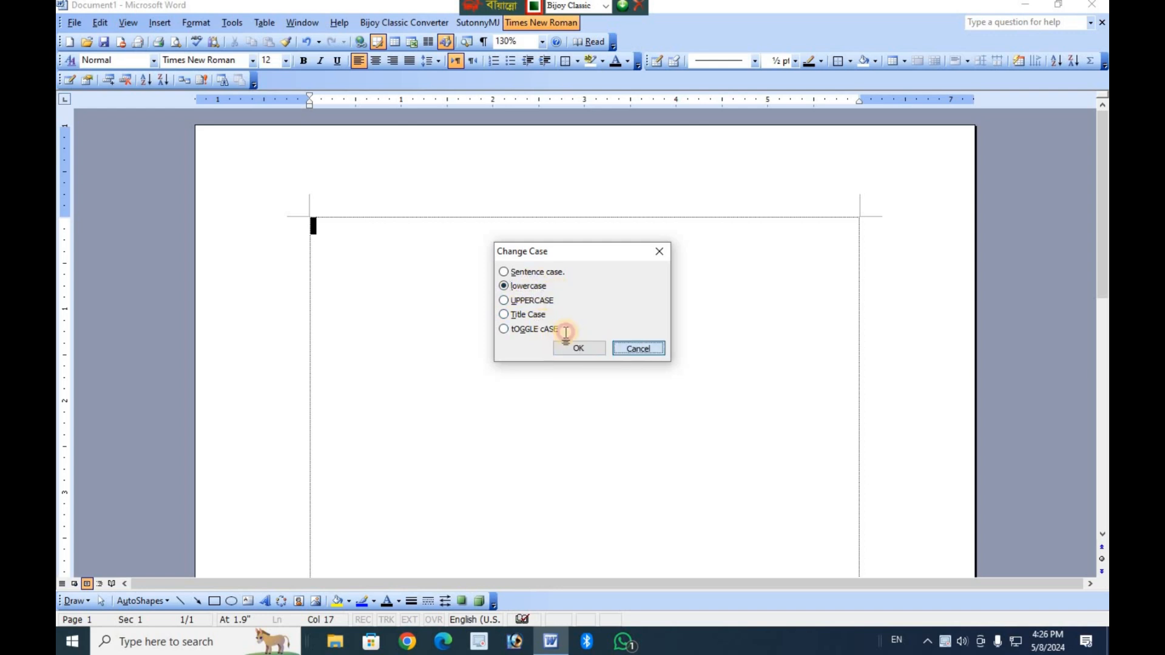
# Enter a line of sample characters on the page with the Bijoy Classic keyboard layout.
pyautogui.write(';vZ;ZË`')
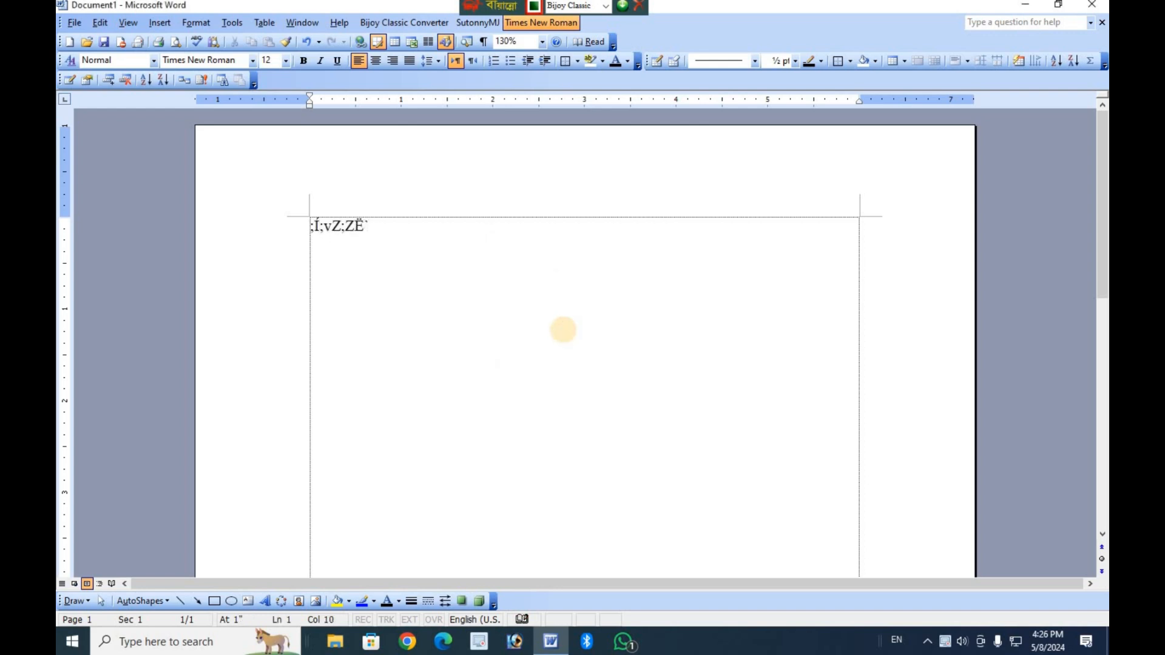
pyautogui.write('ZË&ÏZ;ZoM;`g')
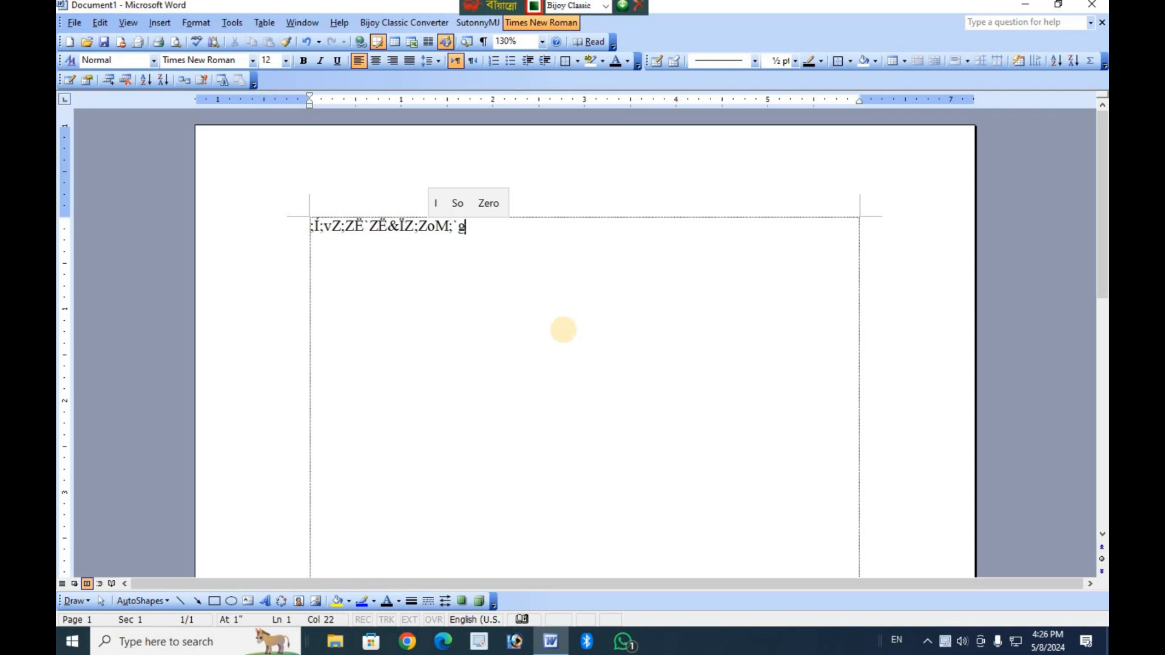
pyautogui.write(';;')
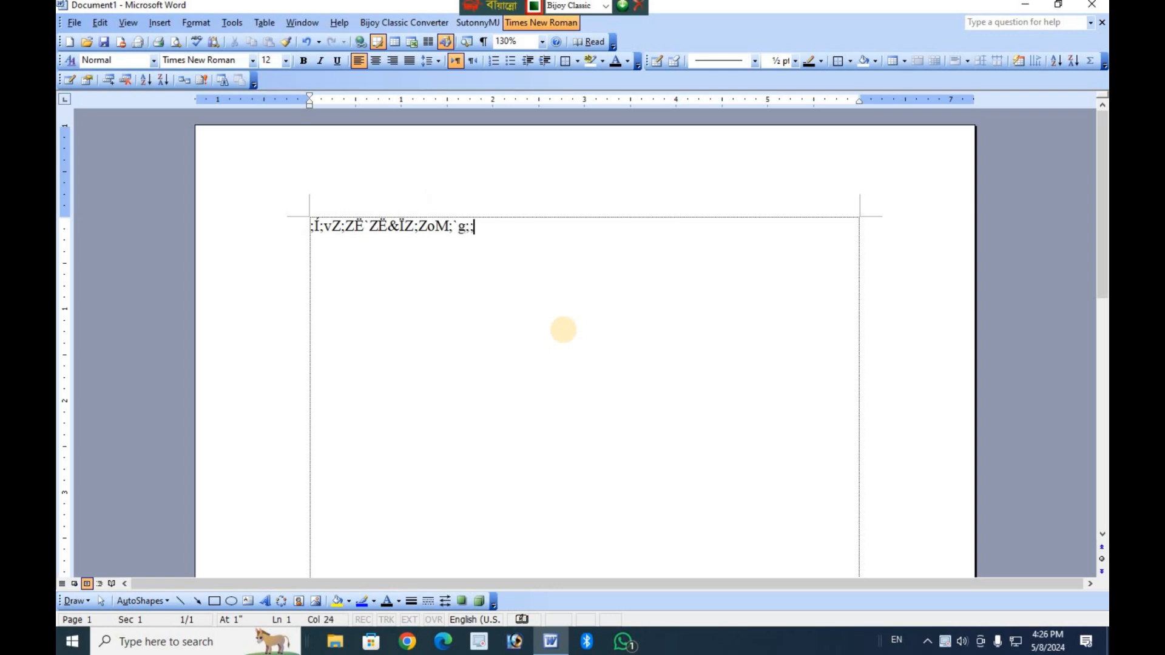
# Switch the keyboard layout to English and keep Times New Roman as the font.
pyautogui.click(485, 27)
pyautogui.click(546, 24)
pyautogui.hotkey('ctrl', 'alt', 'b')
# Try to change the sample line to lowercase with Change Case.
pyautogui.moveTo(474, 230); pyautogui.dragTo(264, 226)
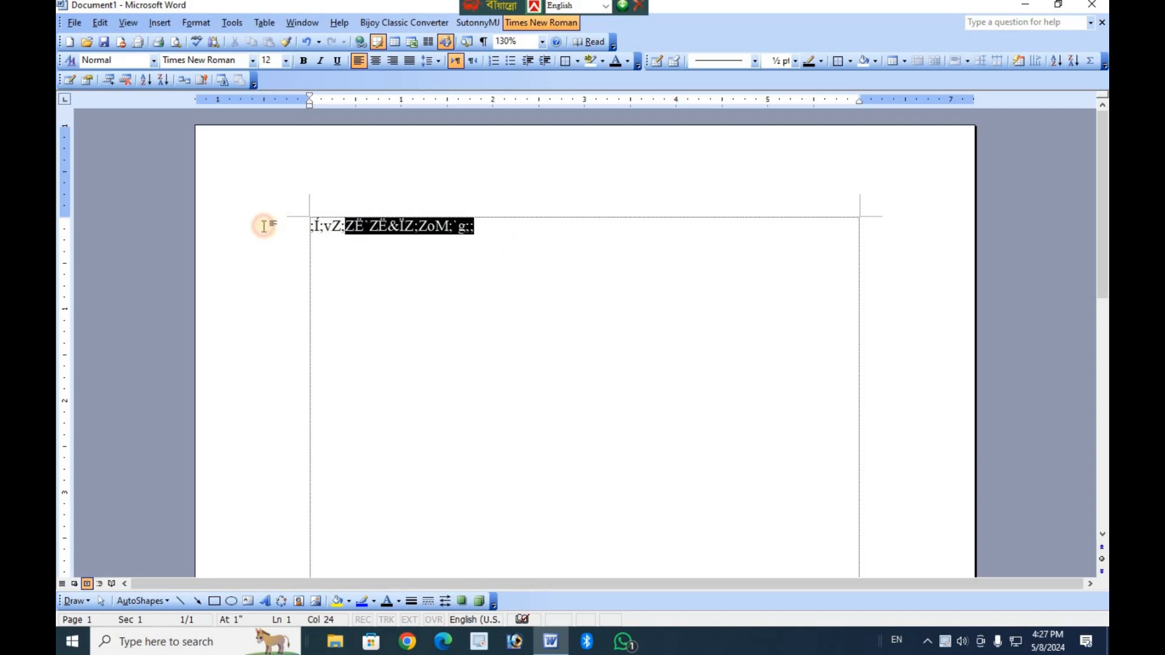
pyautogui.click(264, 226)
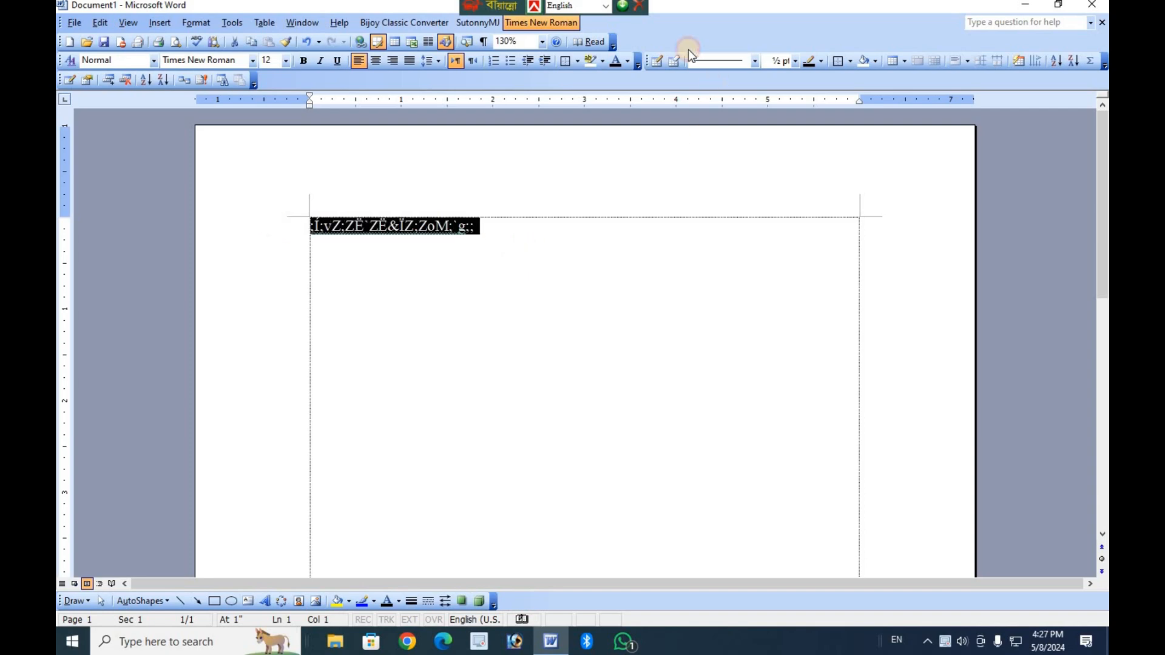
pyautogui.click(515, 231)
pyautogui.click(201, 22)
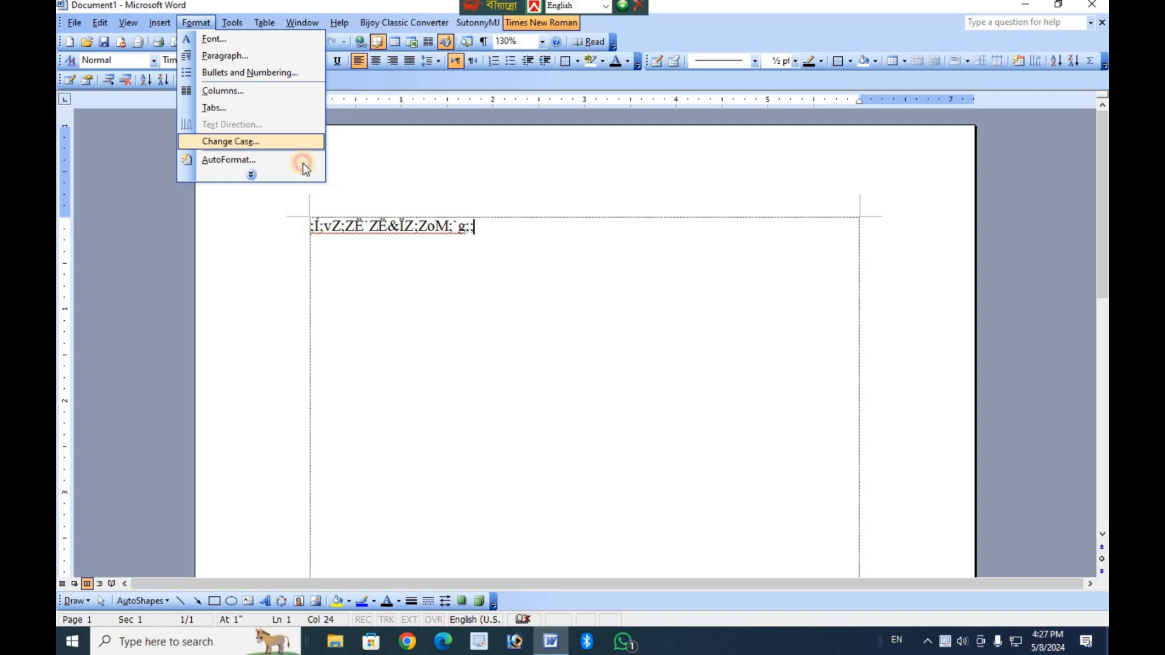
pyautogui.click(258, 144)
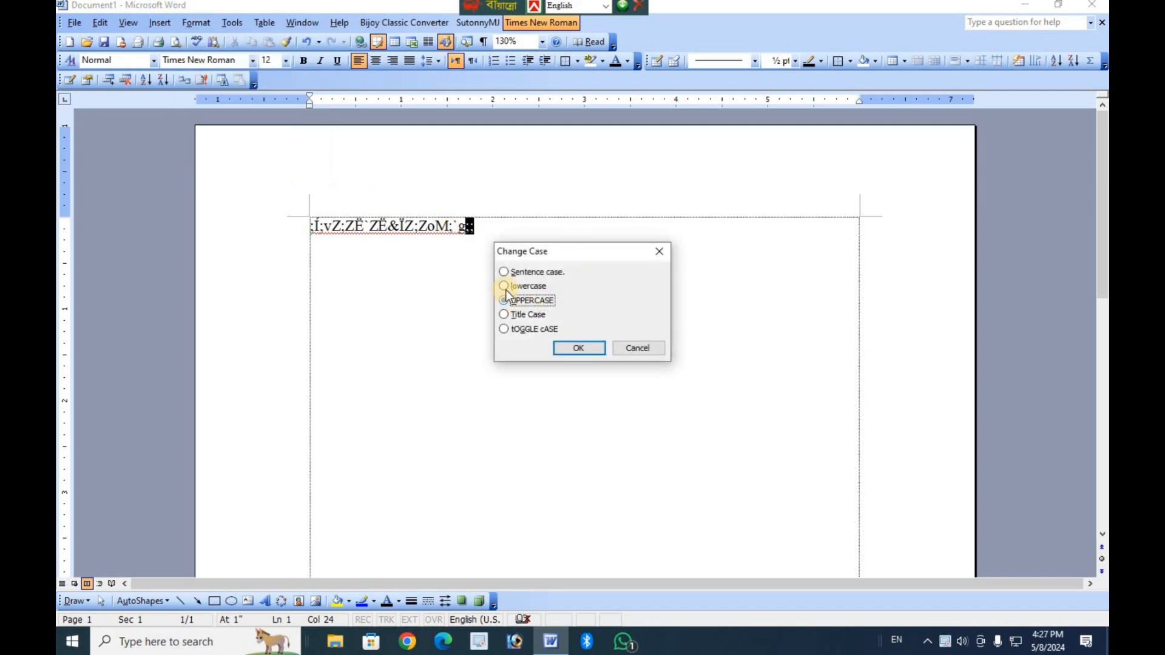
pyautogui.click(504, 285)
pyautogui.click(577, 346)
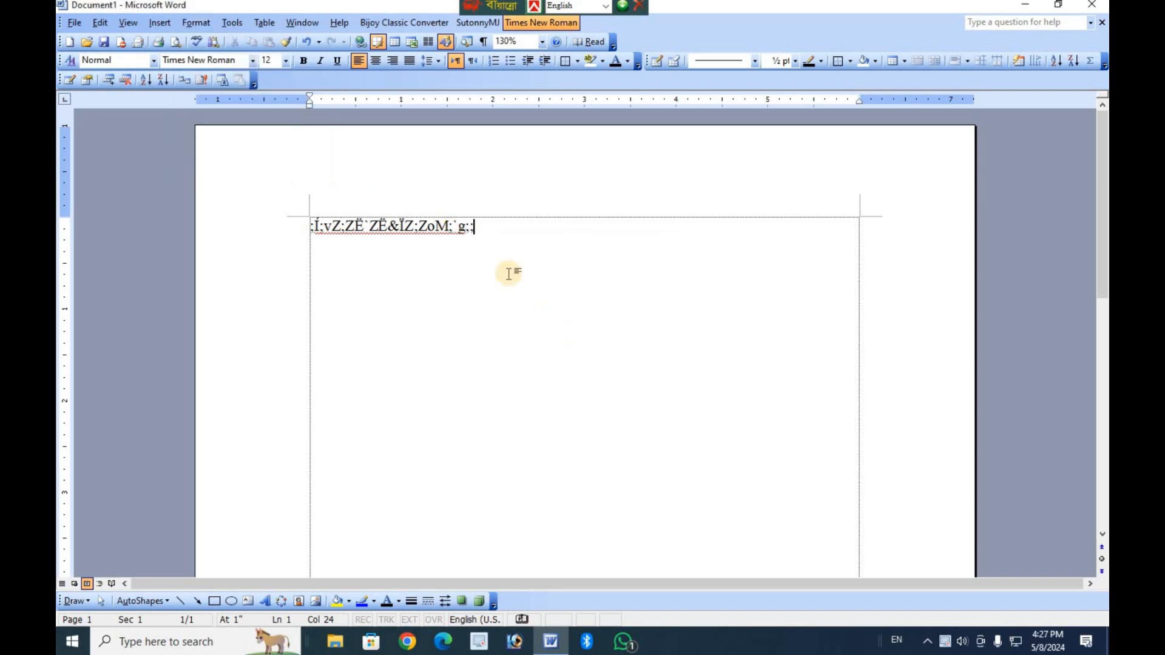
# Apply Title Case to the whole sample line with Change Case.
pyautogui.moveTo(481, 228); pyautogui.dragTo(302, 220)
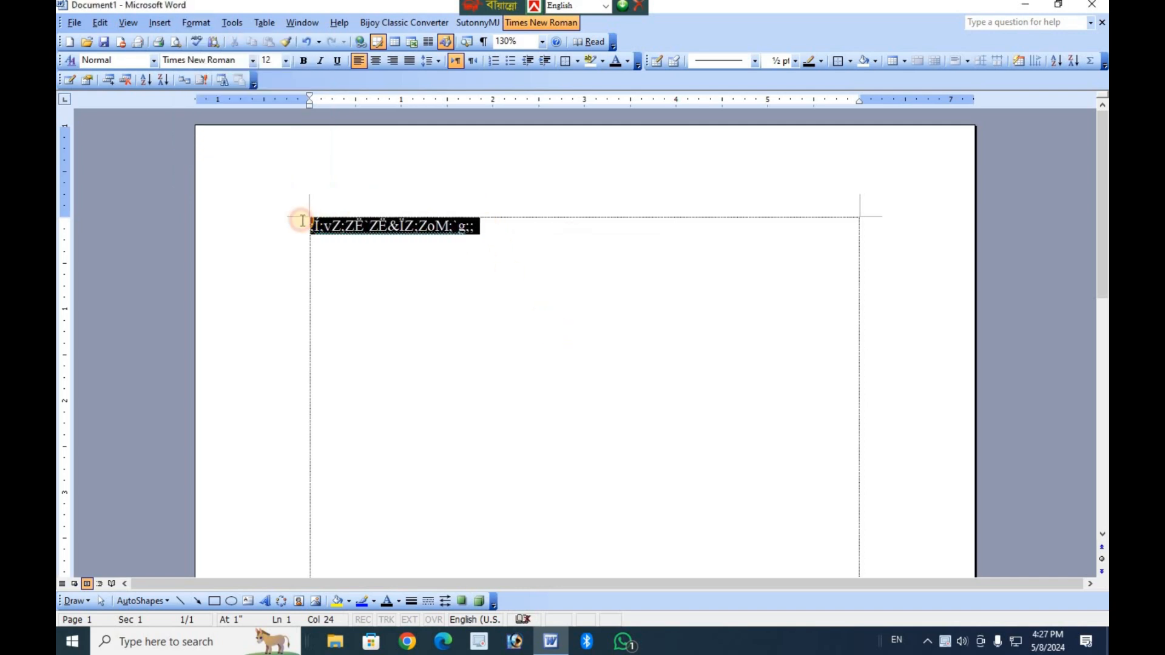
pyautogui.click(234, 20)
pyautogui.moveTo(209, 21)
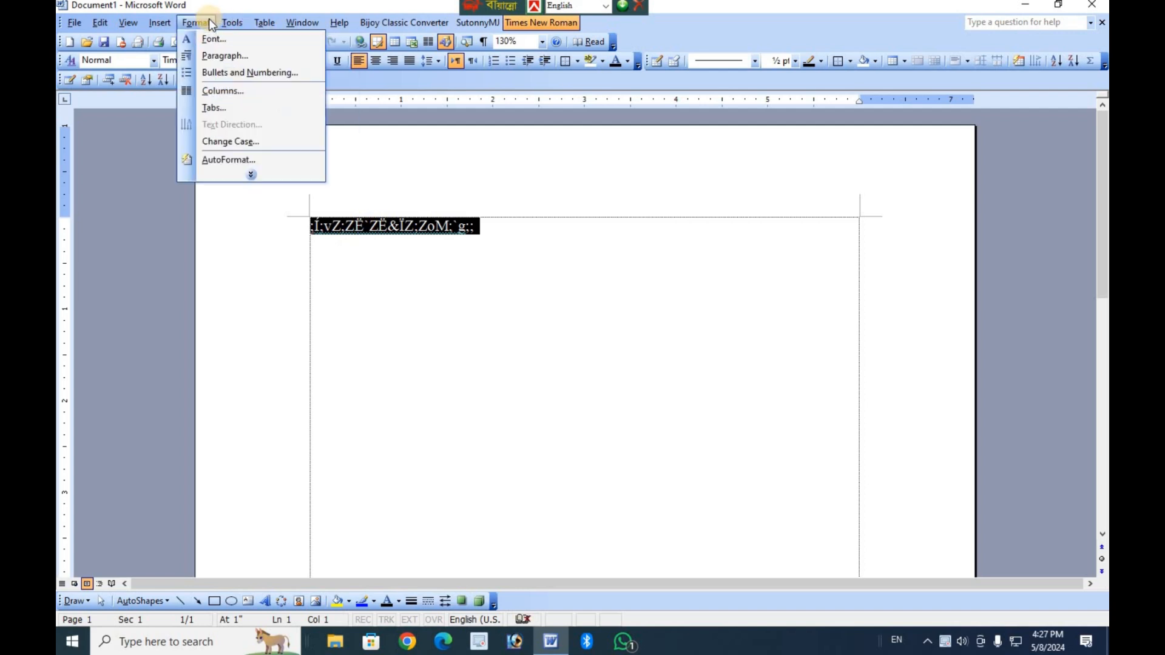
pyautogui.click(242, 141)
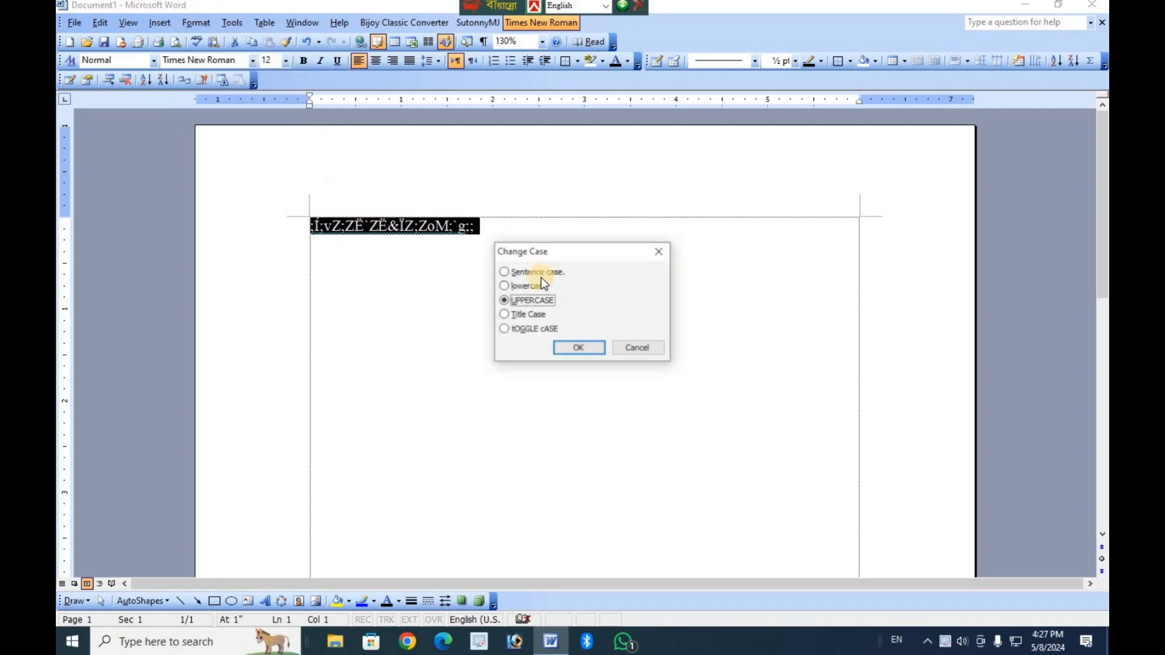
pyautogui.click(508, 315)
pyautogui.click(572, 348)
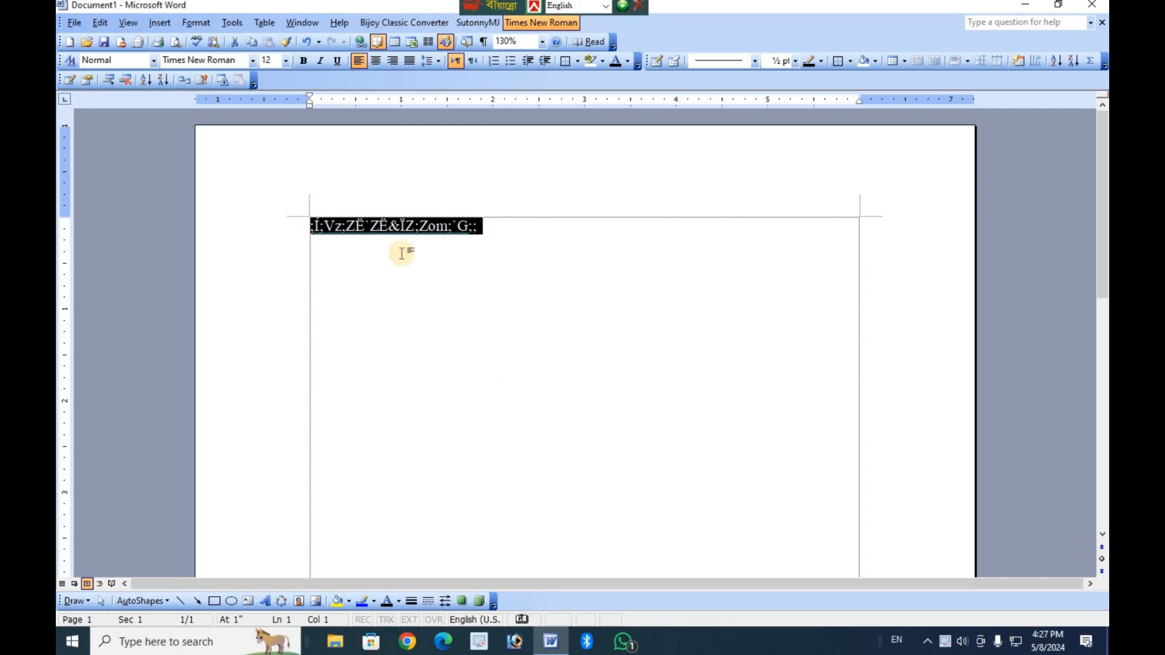
# Replace the whole sample line with the text "Asdfg;lkjh".
pyautogui.click(324, 231)
pyautogui.moveTo(483, 242); pyautogui.dragTo(286, 221)
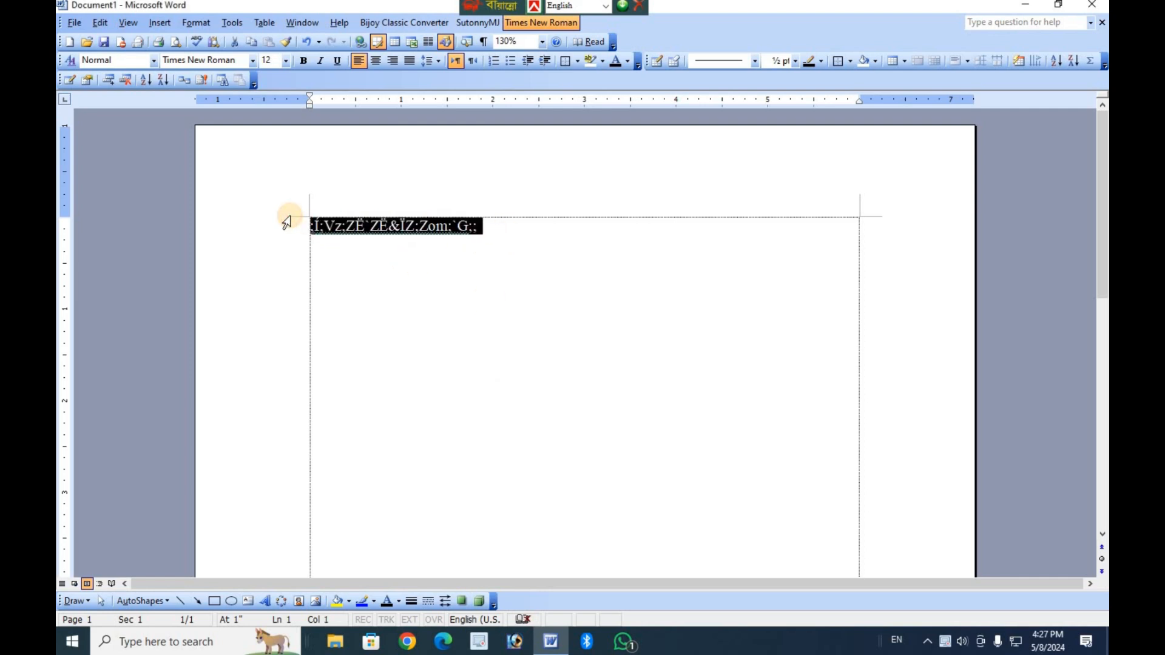
pyautogui.write('As')
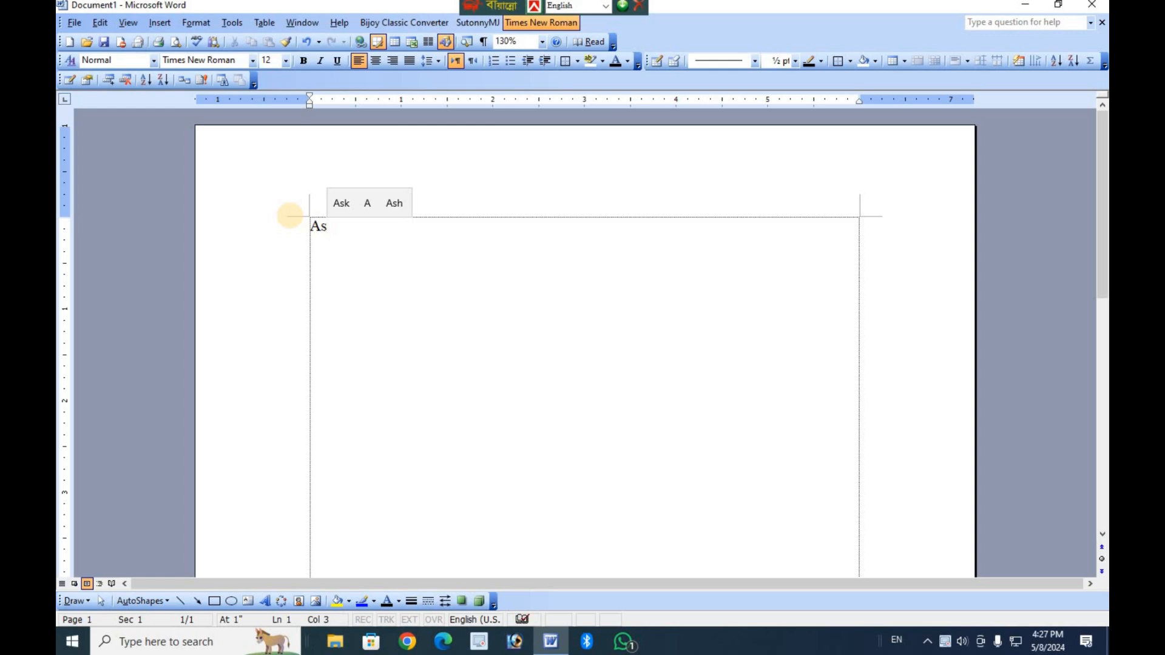
pyautogui.write('df')
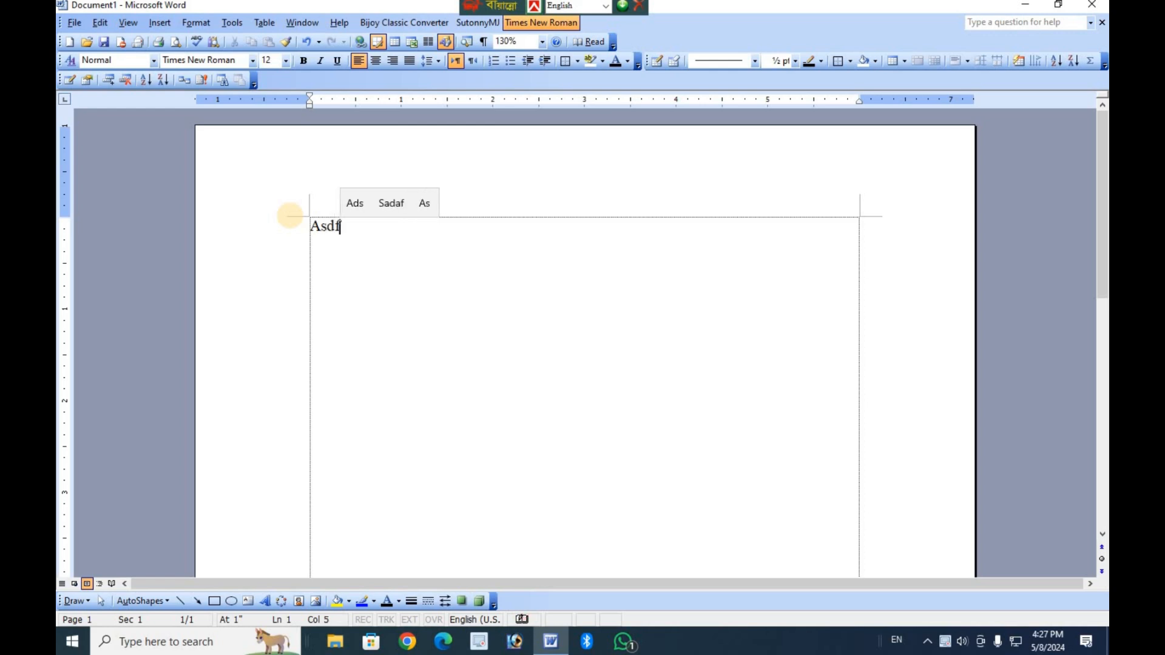
pyautogui.write('g;')
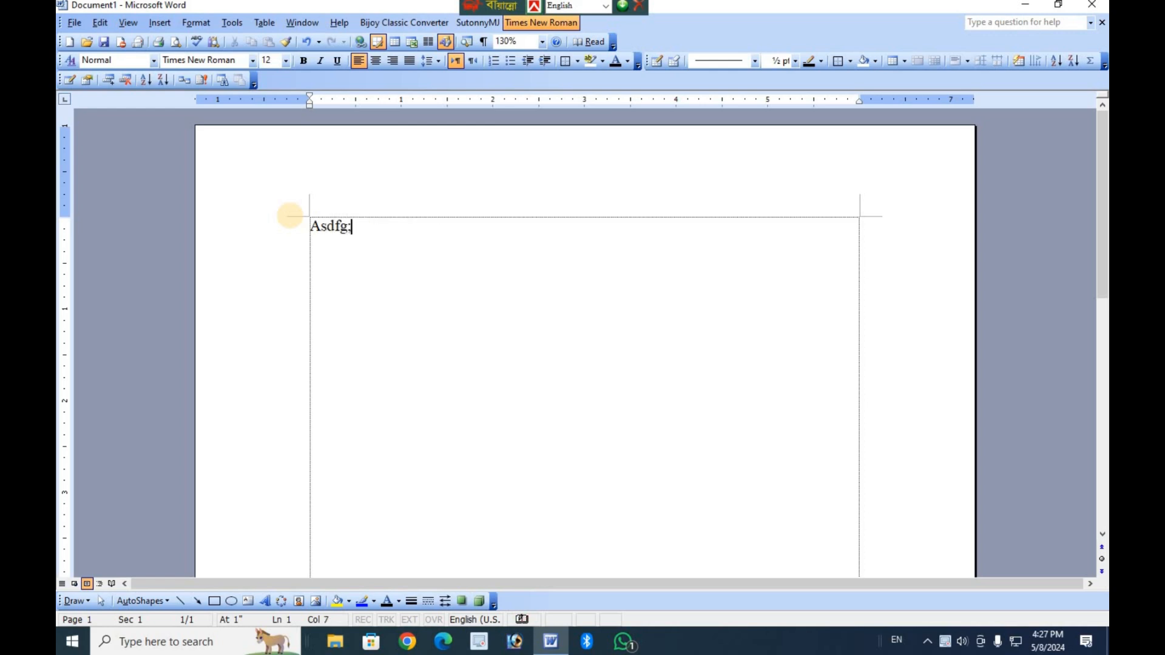
pyautogui.write('lkjh')
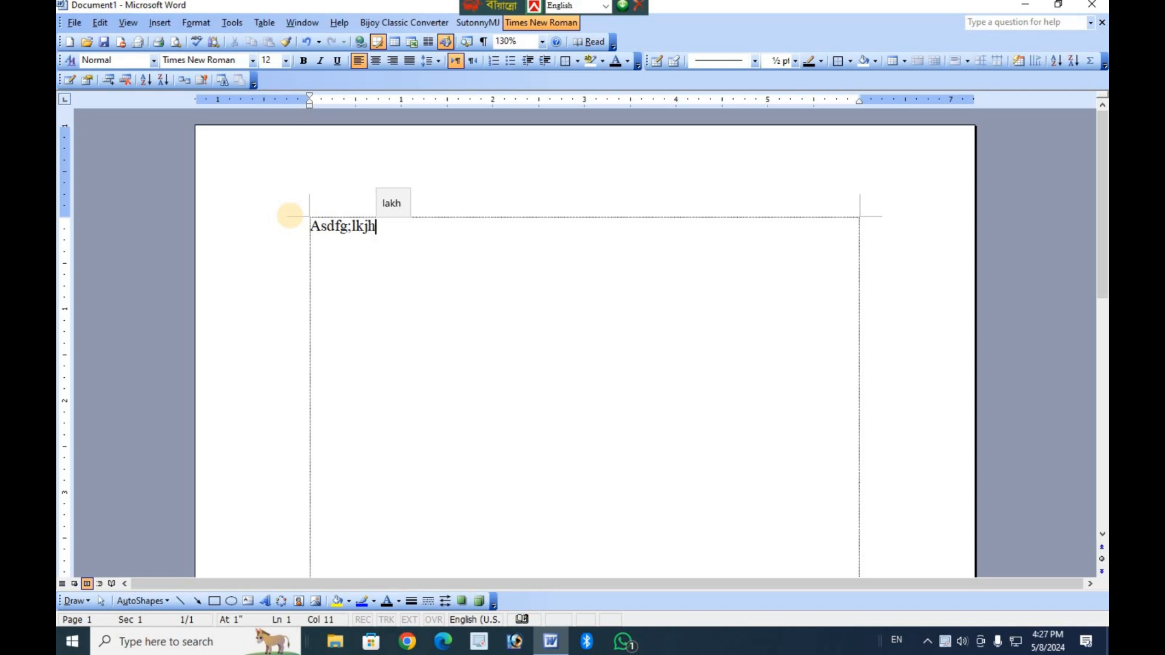
# Change the case of the "Asdfg;lkjh" line to lowercase.
pyautogui.scroll(4, 548, 291)
pyautogui.scroll(3, 488, 211)
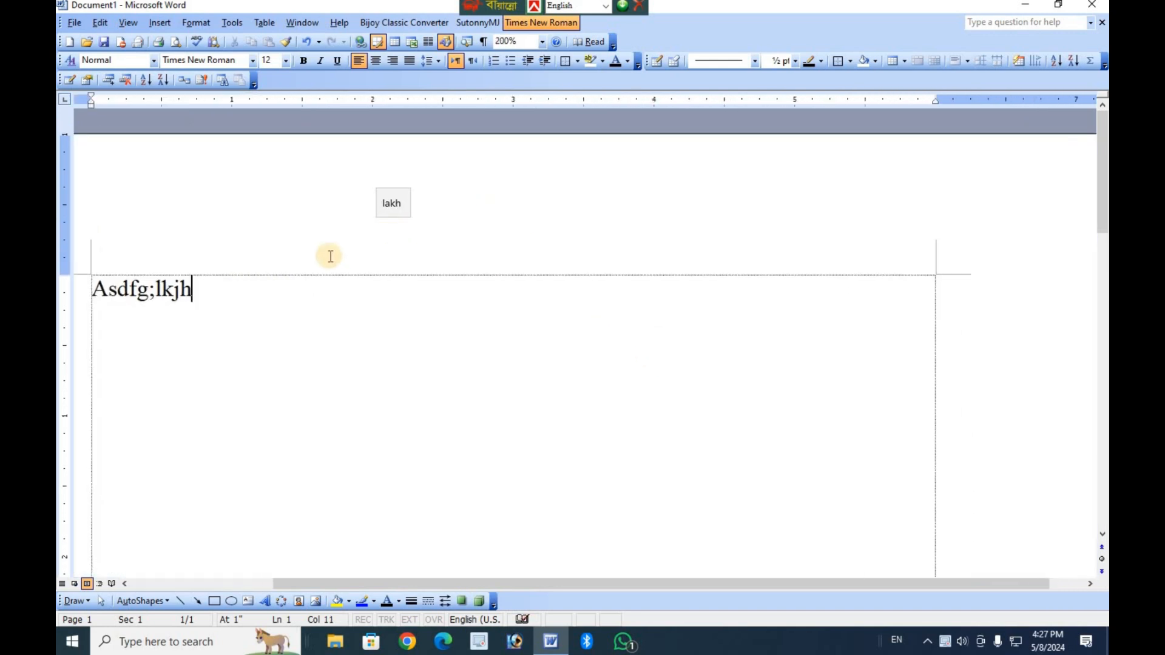
pyautogui.moveTo(159, 289); pyautogui.dragTo(74, 291)
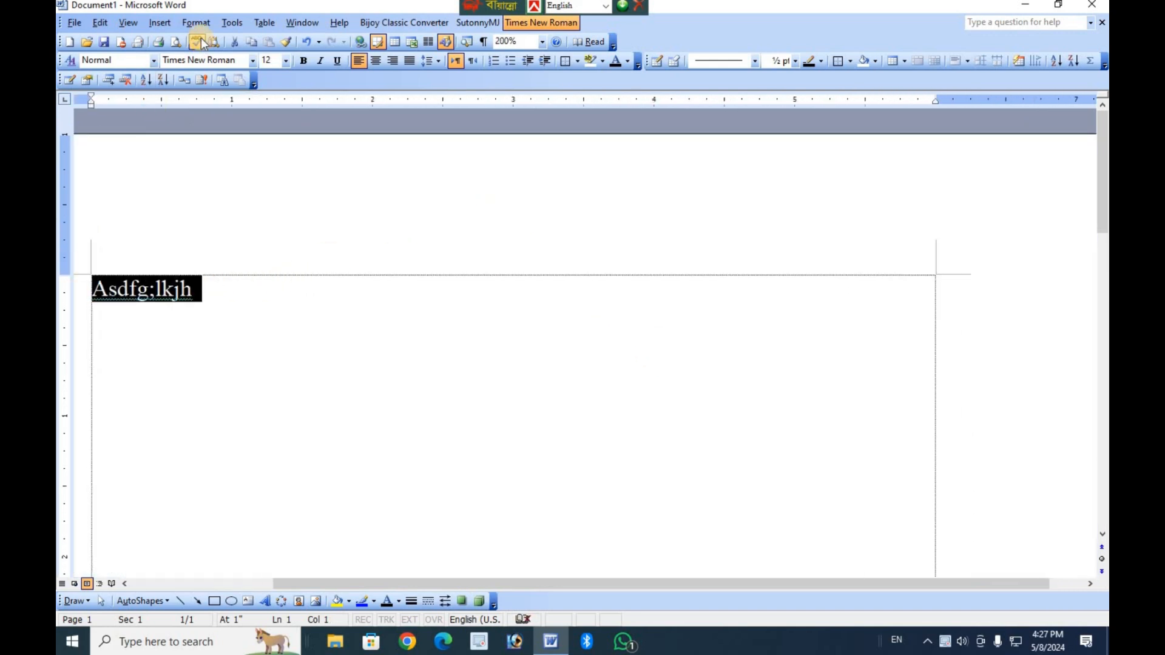
pyautogui.click(197, 23)
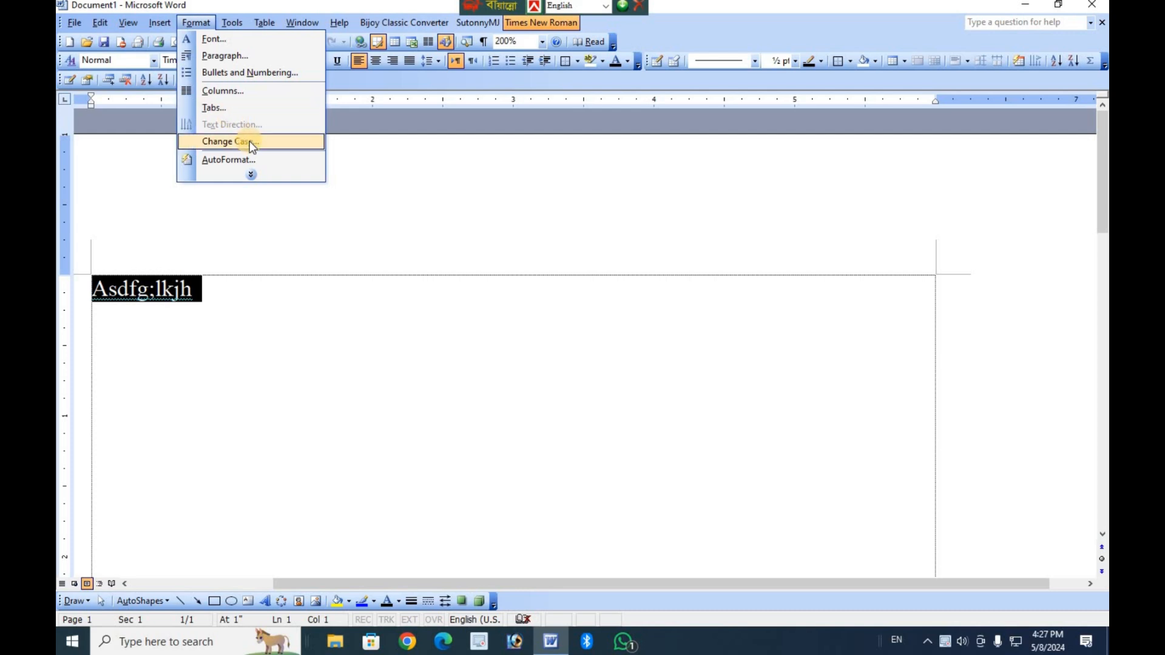
pyautogui.click(249, 141)
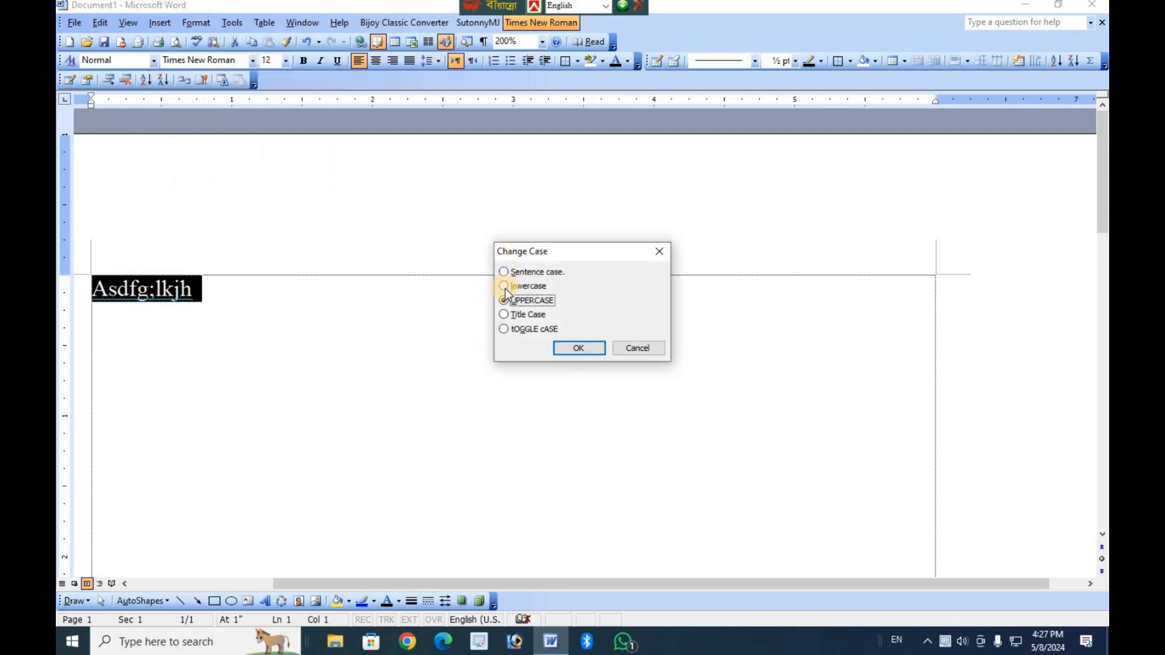
pyautogui.click(505, 288)
pyautogui.click(579, 348)
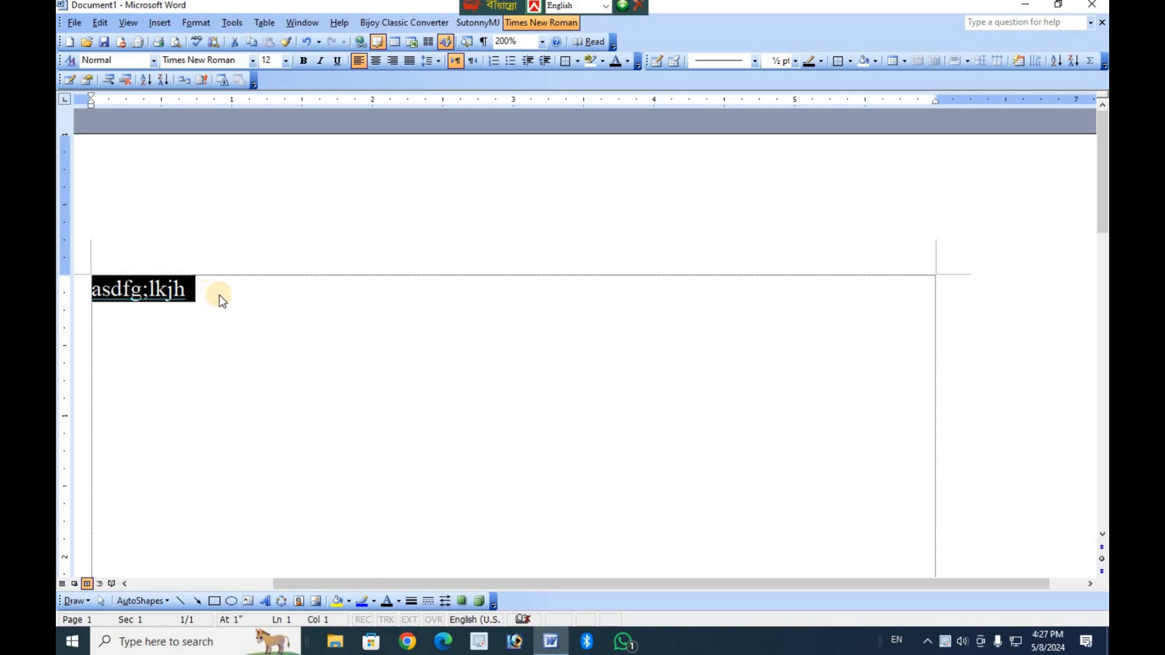
# Apply the tOGGLE cASE option to the "asdfg;lkjh" line with Change Case.
pyautogui.click(197, 22)
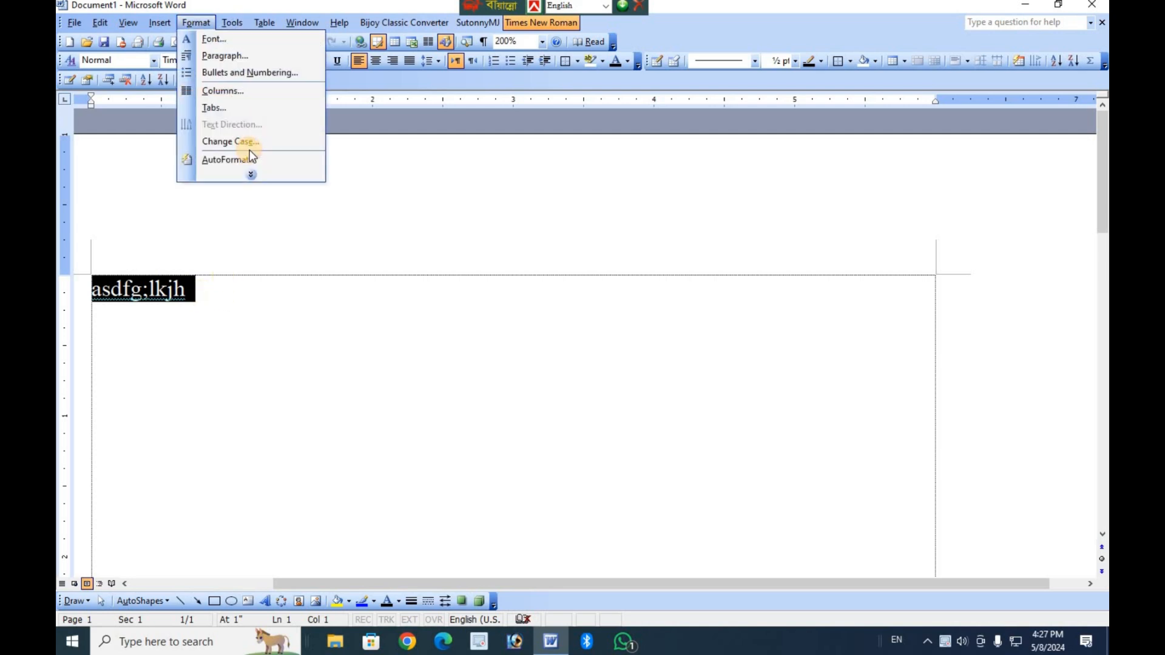
pyautogui.click(258, 143)
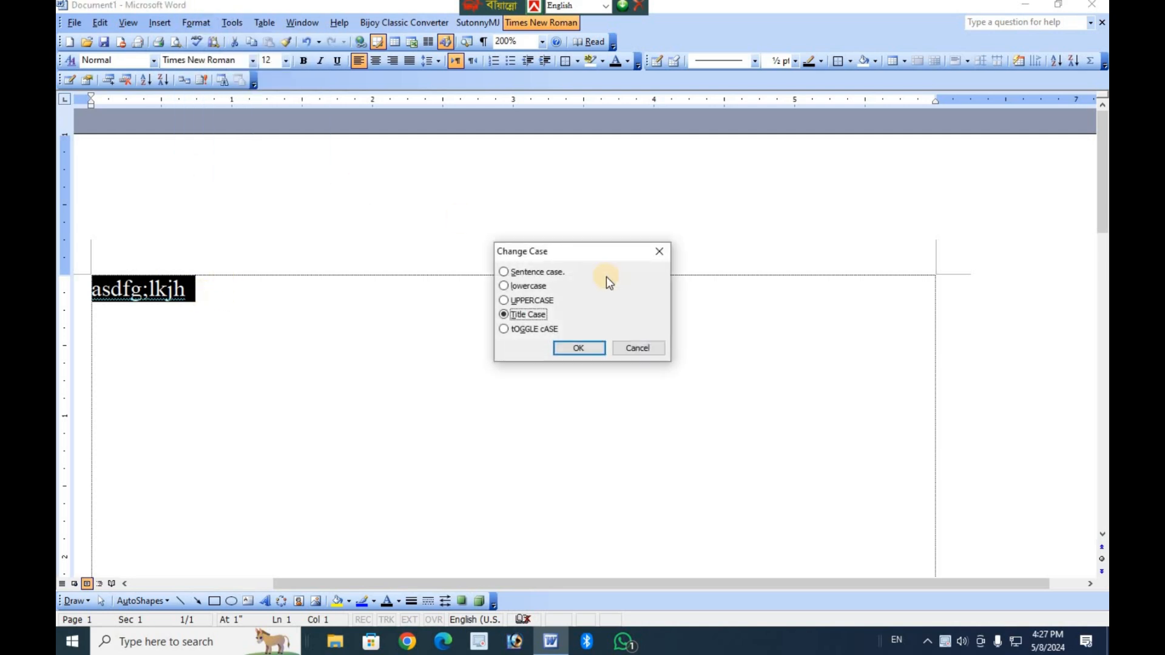
pyautogui.click(505, 329)
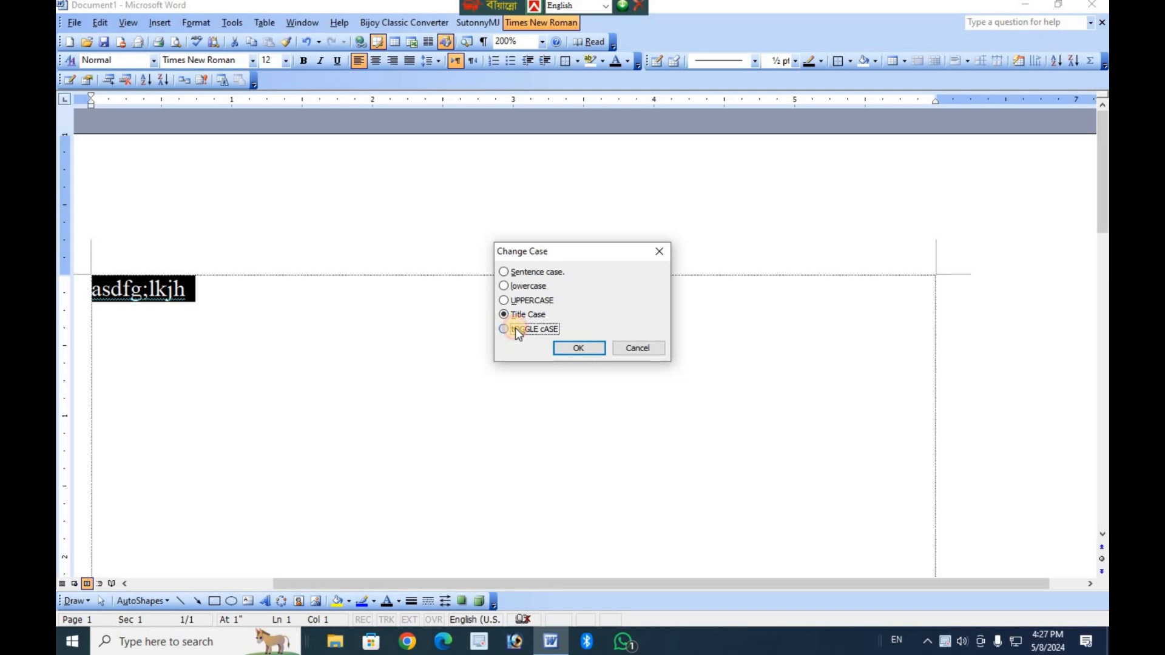
pyautogui.click(580, 346)
# Select the whole "ASDFG;LKJH" line and change it to Sentence case.
pyautogui.moveTo(230, 294)
pyautogui.mouseDown()
pyautogui.moveTo(143, 295)
pyautogui.moveTo(242, 287)
pyautogui.mouseUp()
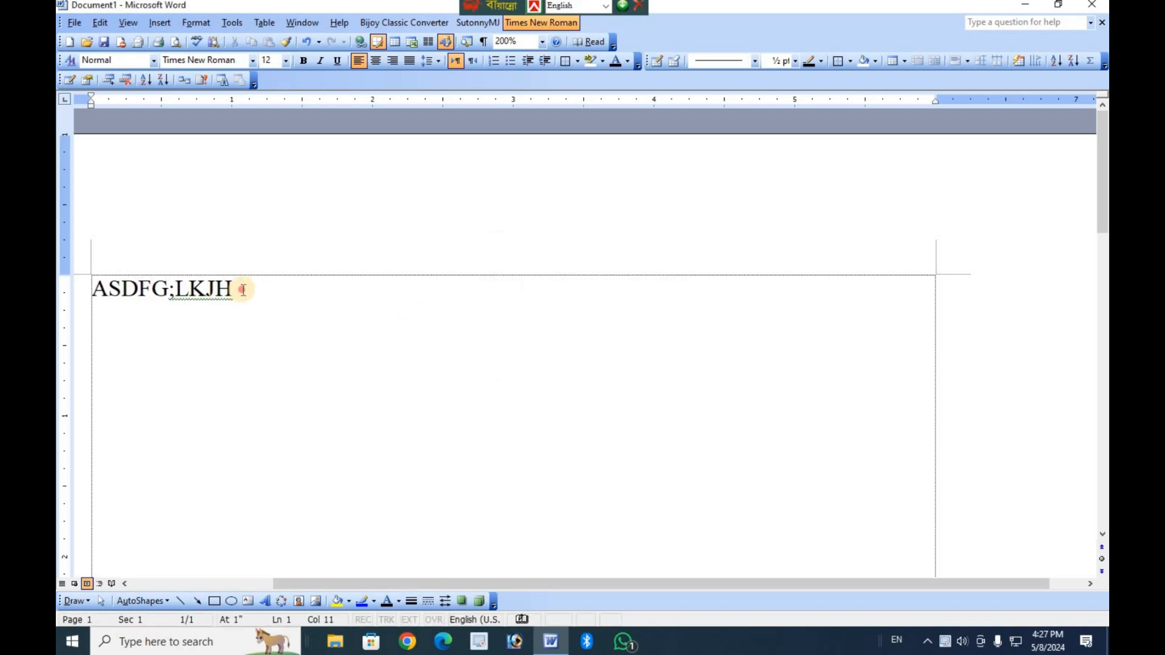
pyautogui.click(78, 292)
pyautogui.click(204, 27)
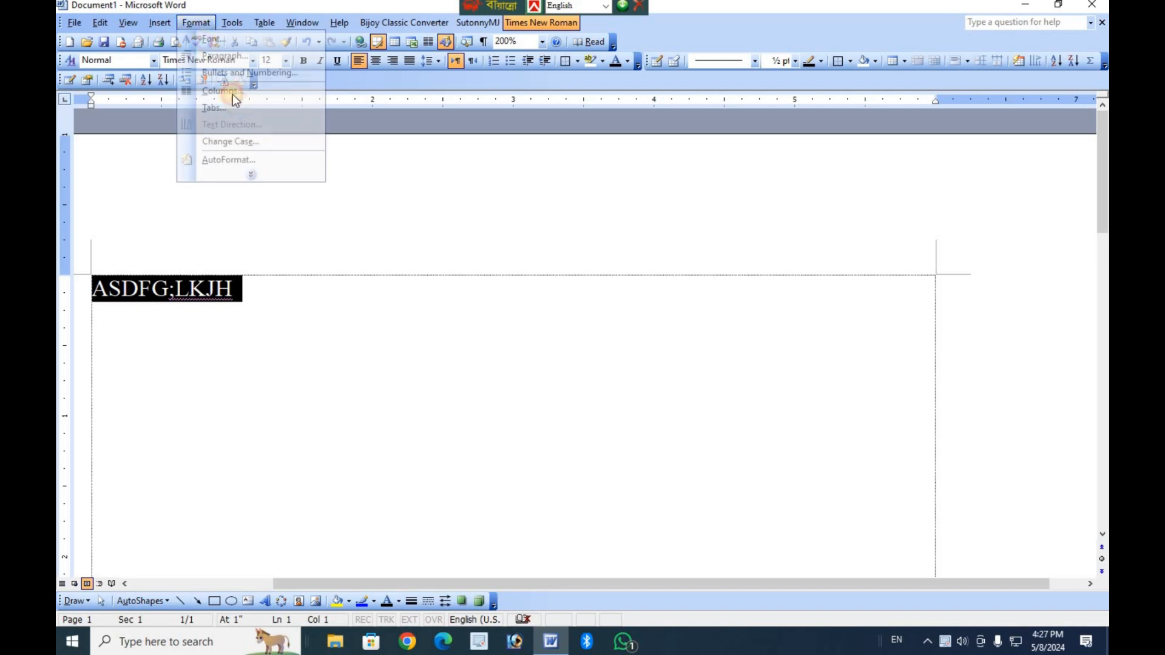
pyautogui.click(600, 241)
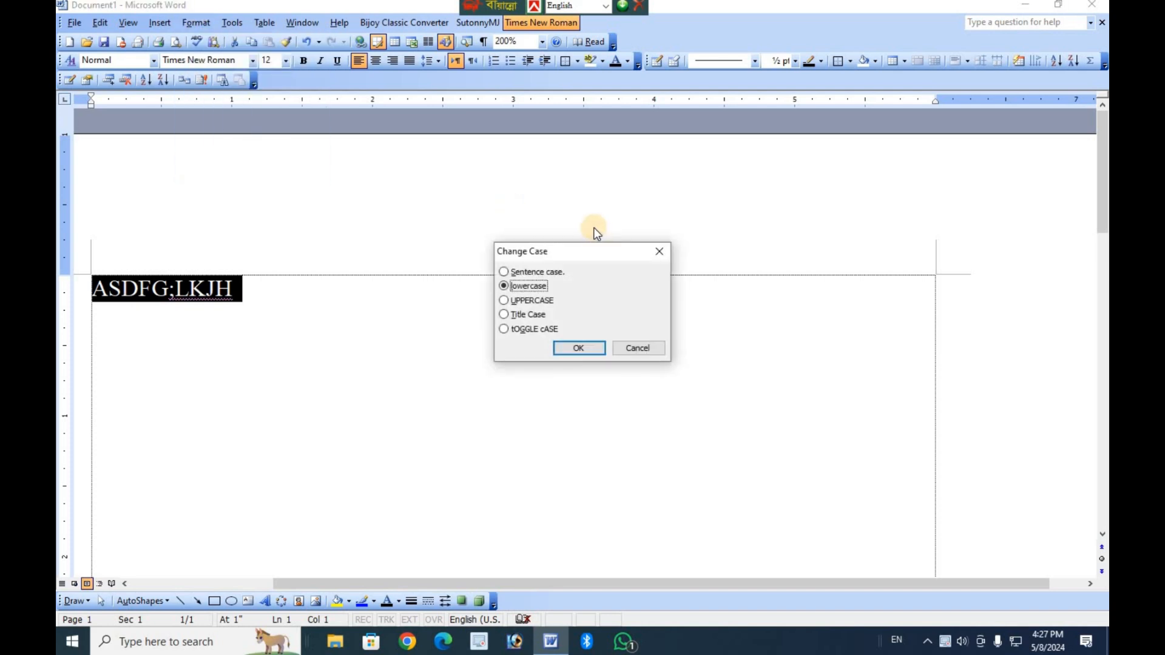
pyautogui.click(526, 272)
pyautogui.click(596, 349)
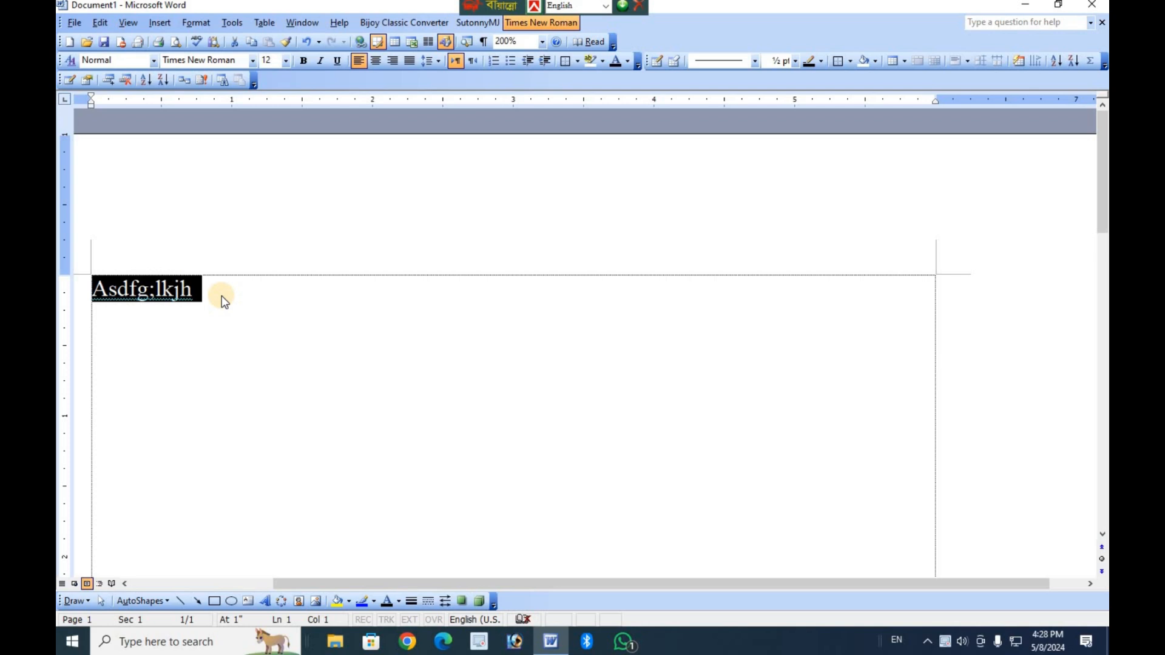
# Change the selected "Asdfg;lkjh" line to UPPERCASE with Change Case.
pyautogui.click(195, 23)
pyautogui.click(255, 139)
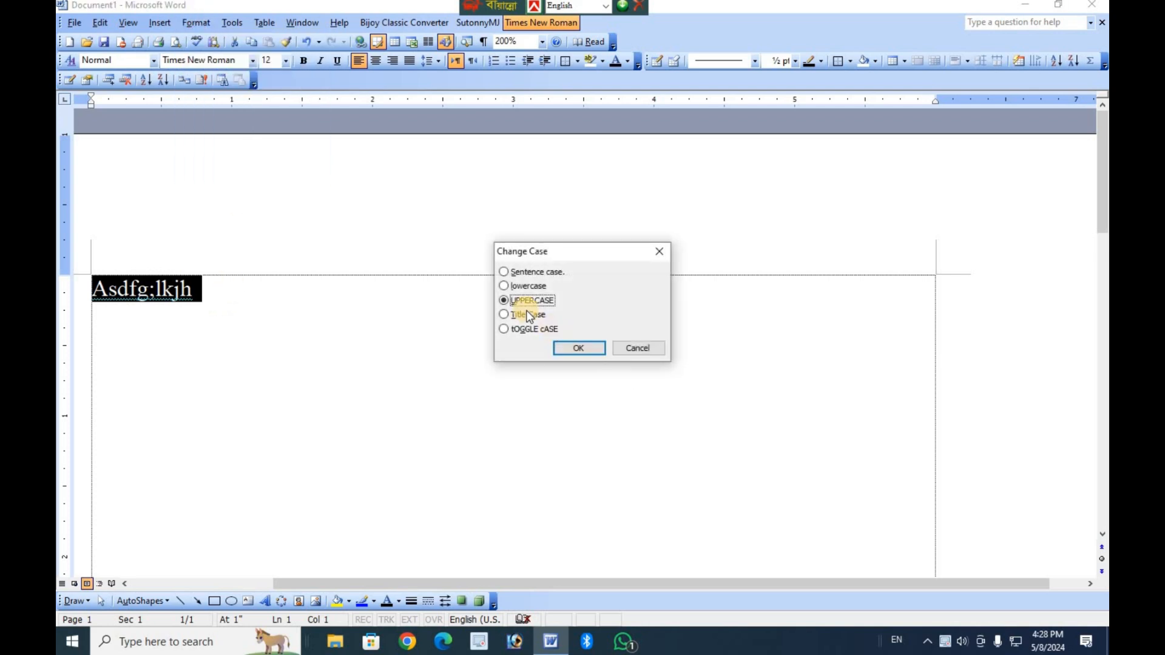
pyautogui.click(577, 355)
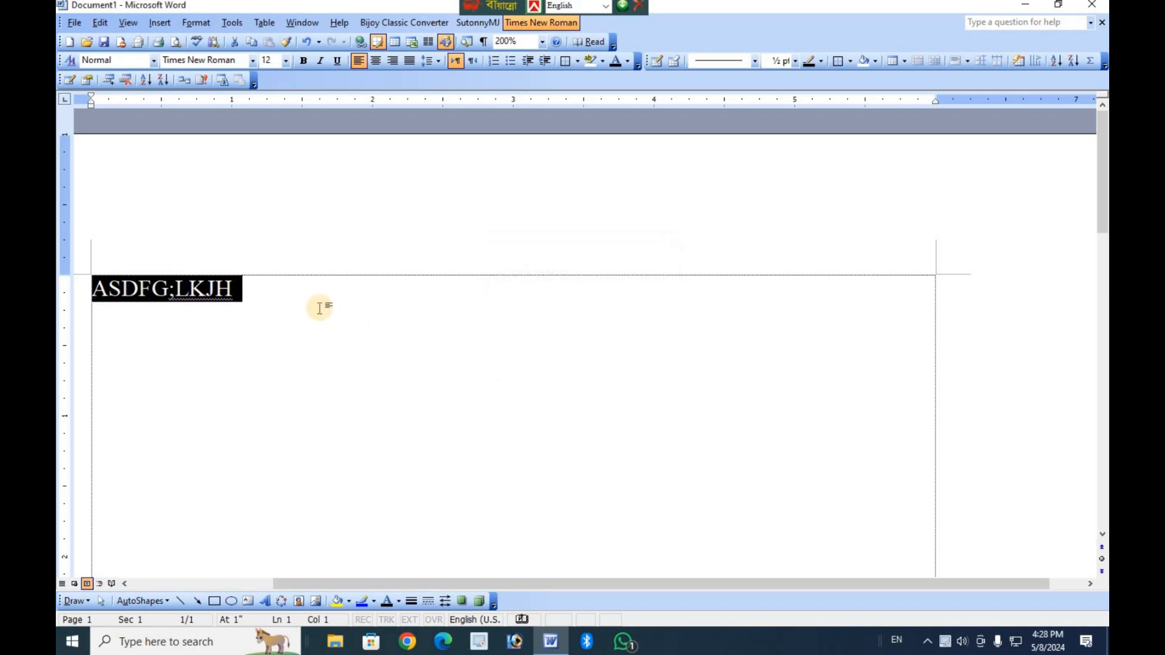
# Delete the whole "ASDFG;LKJH" line to leave the page empty.
pyautogui.moveTo(100, 295); pyautogui.dragTo(96, 296)
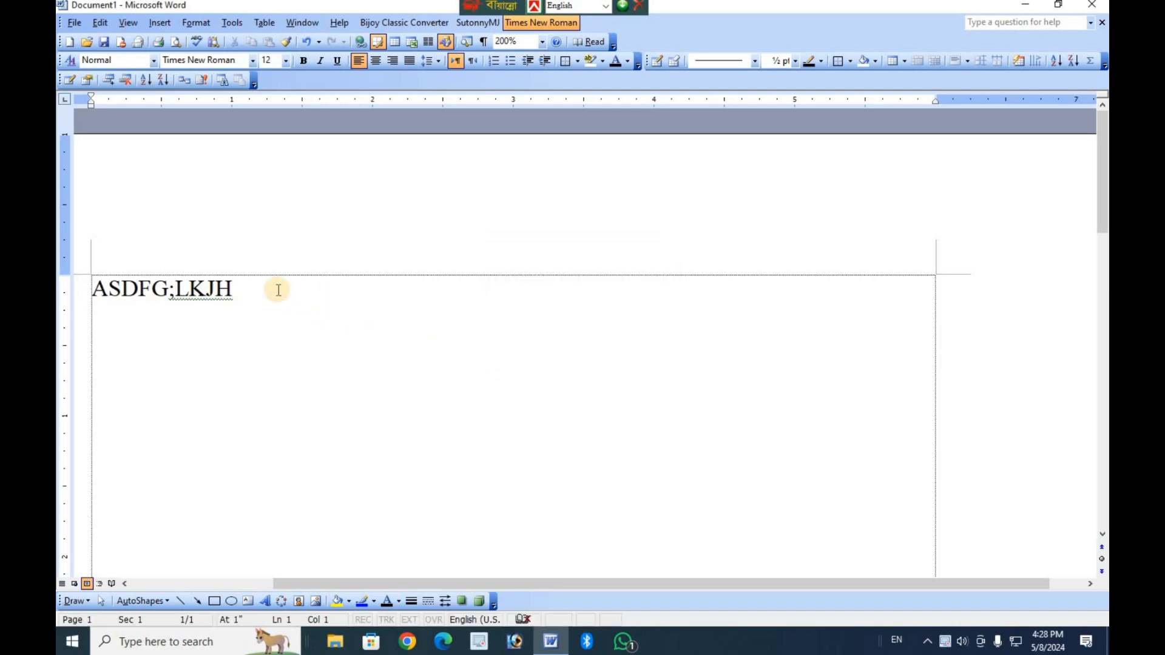
pyautogui.click(276, 289)
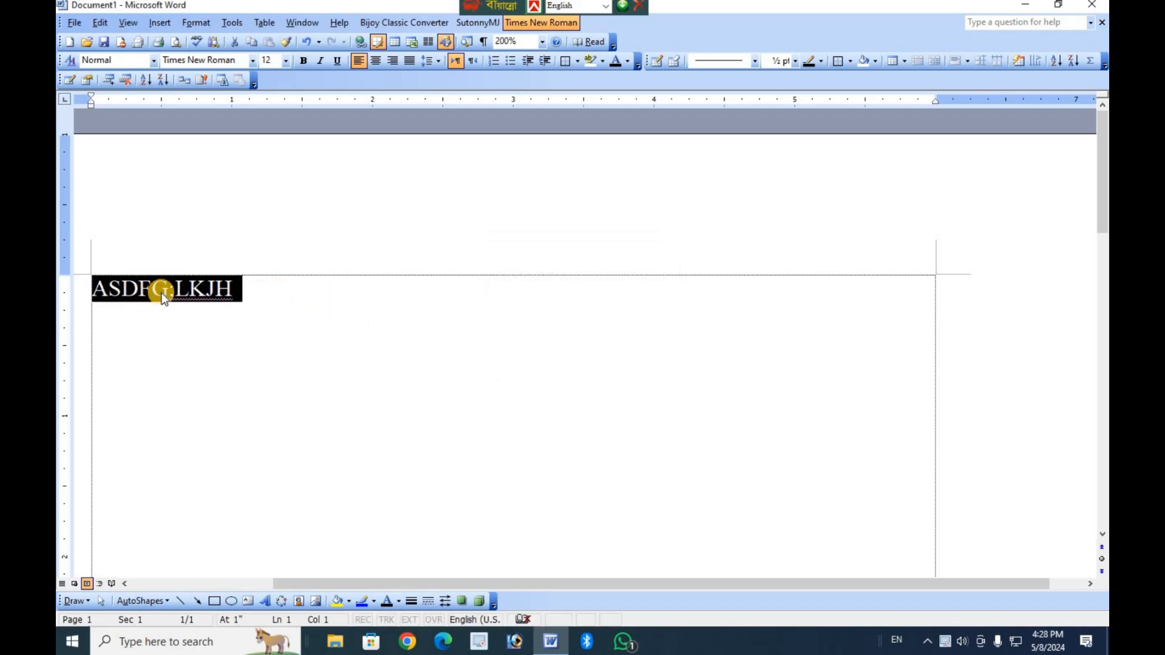
pyautogui.press('Delete')
pyautogui.click(209, 25)
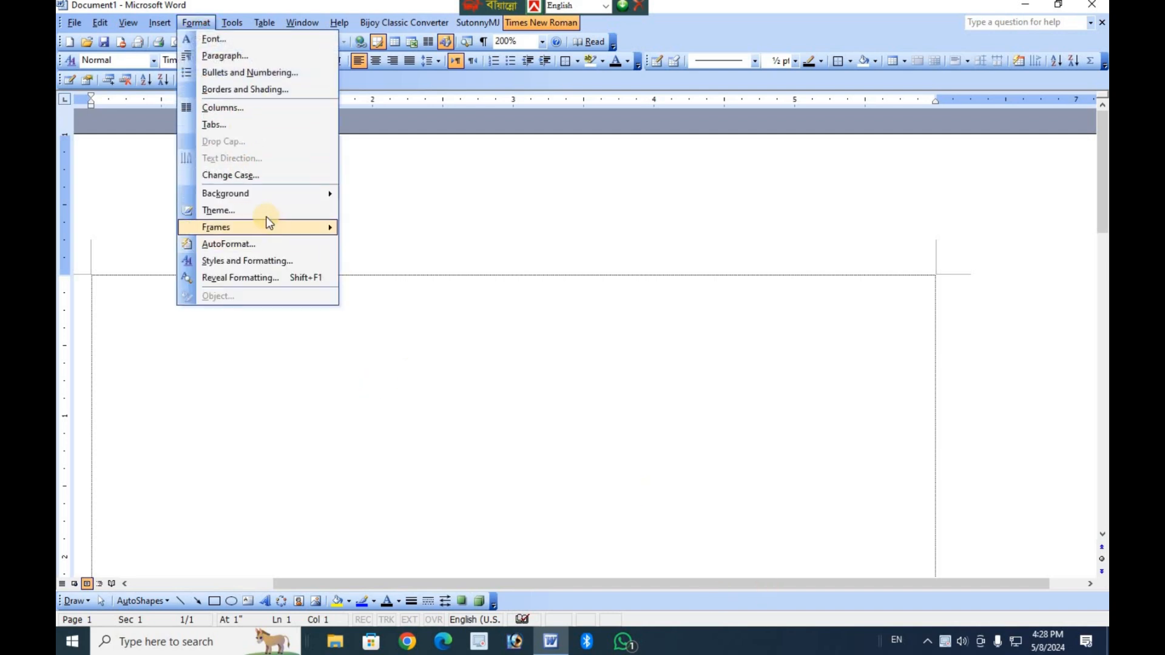
pyautogui.moveTo(265, 204)
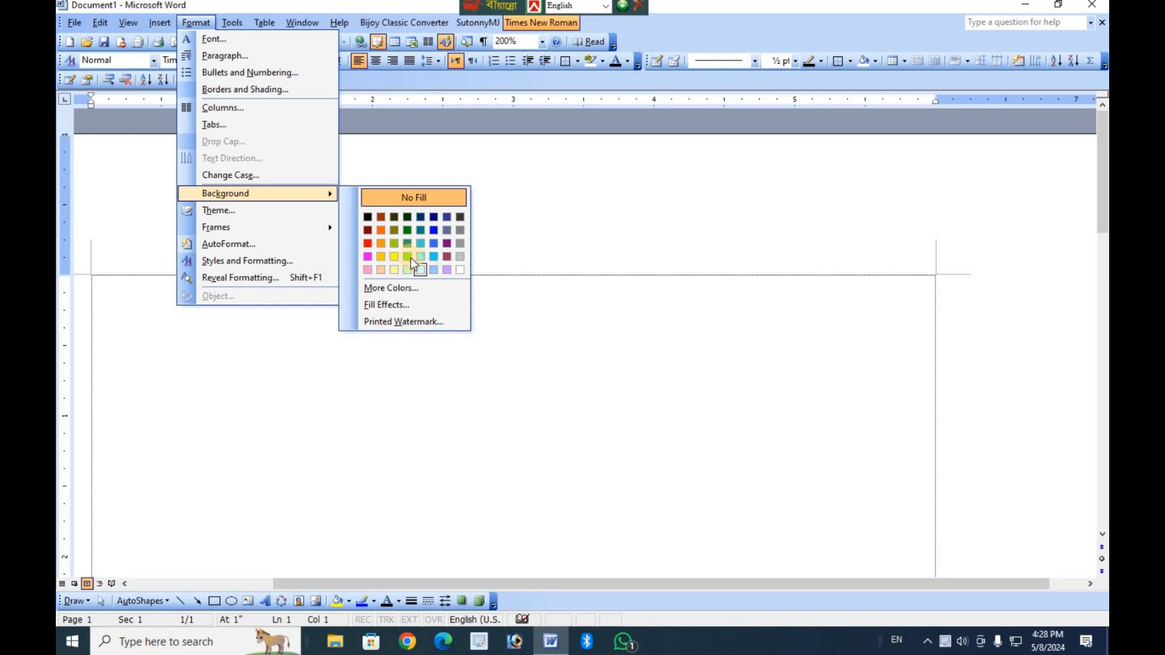
pyautogui.click(392, 401)
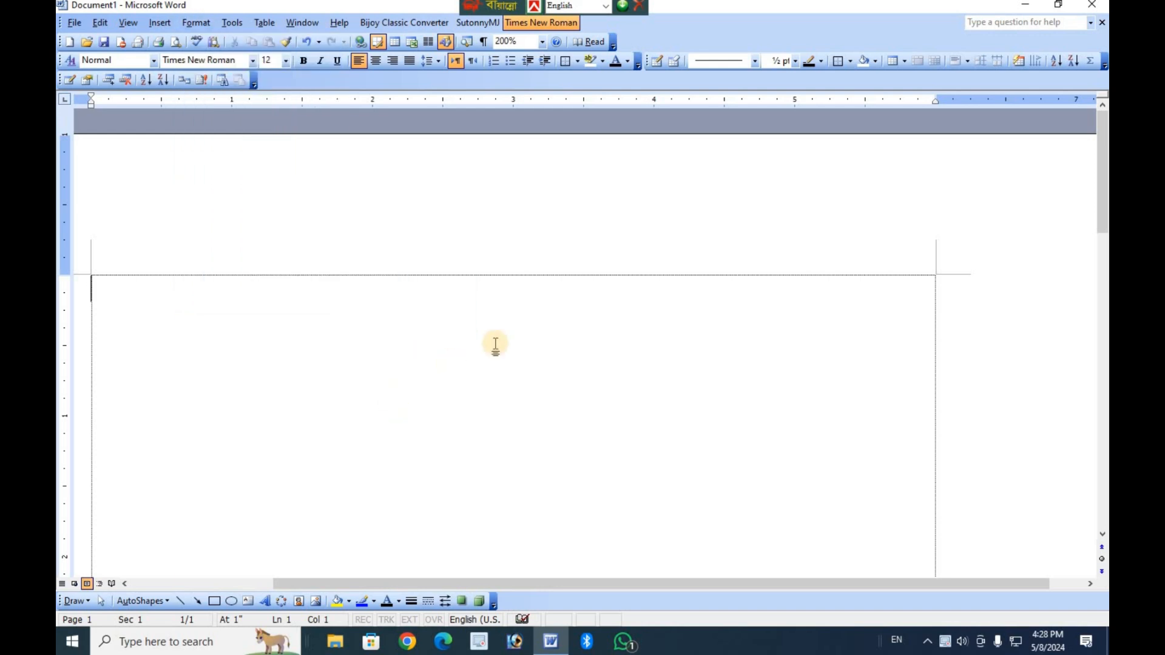
# Switch the keyboard layout to Bijoy Classic and the font to SutonnyMJ, and write "আমার সোনার বাংলা" on the empty page.
pyautogui.hotkey('ctrl', 'alt', 'b')
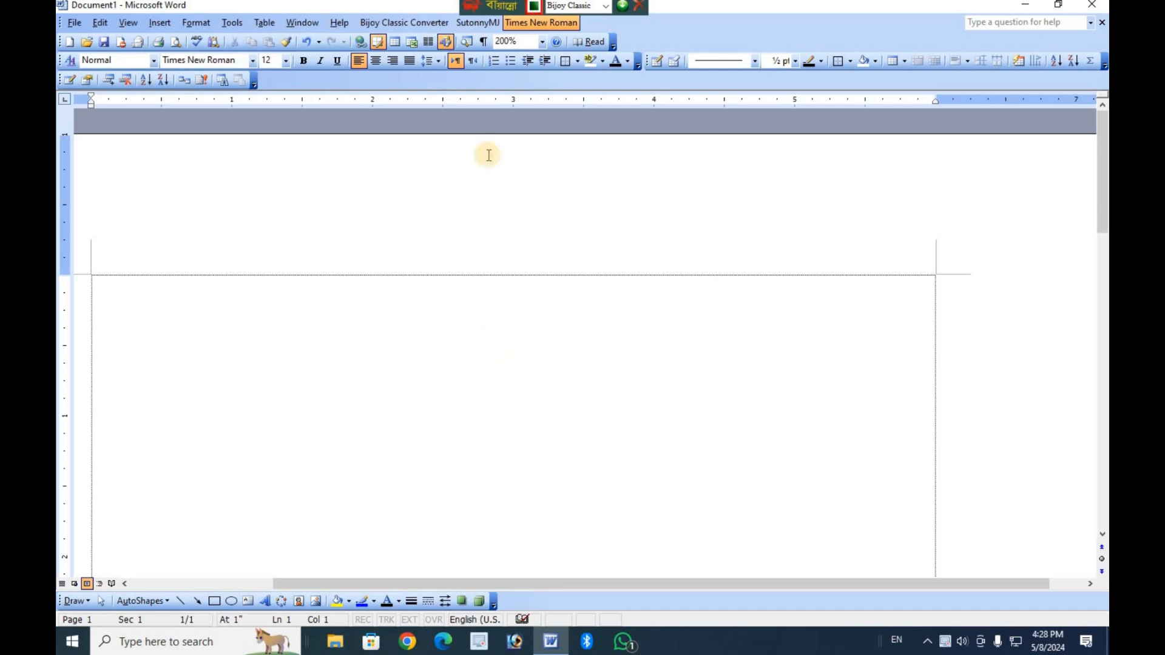
pyautogui.click(481, 28)
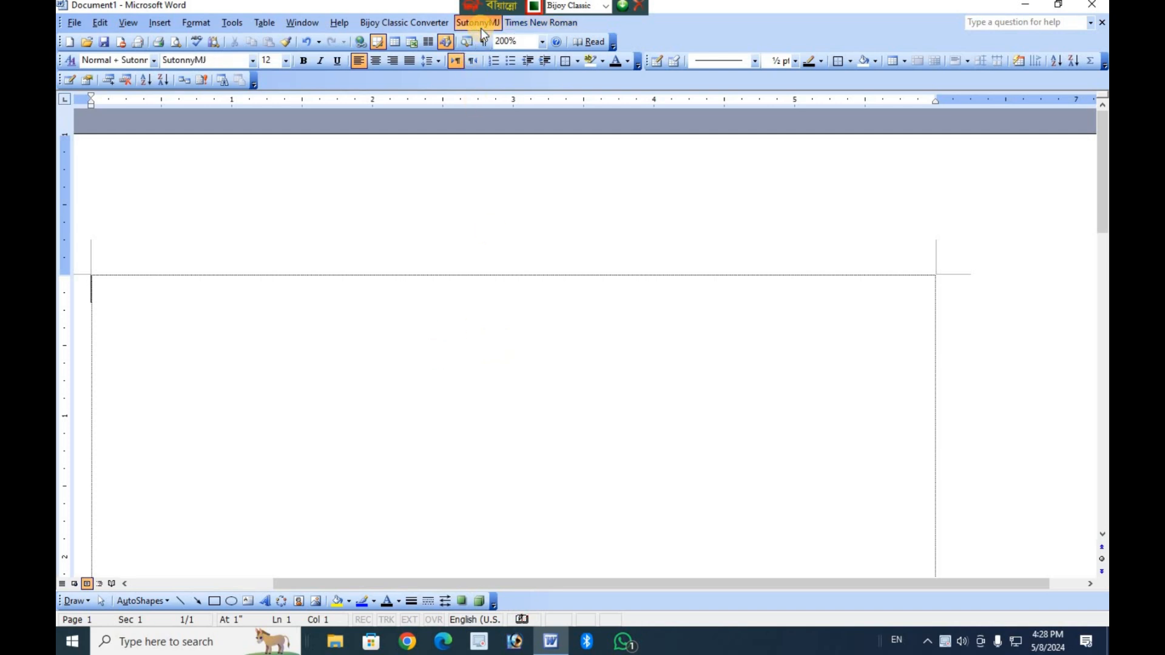
pyautogui.write('আমার সেনা')
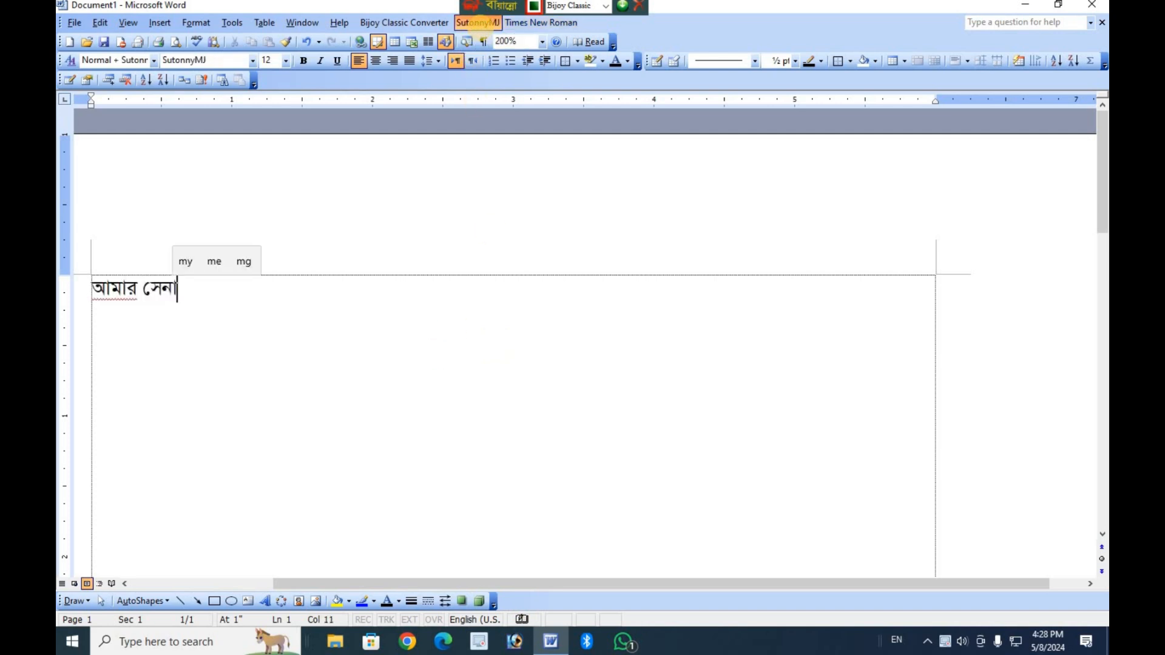
pyautogui.press('BackSpace')
pyautogui.write('ার সোনা')
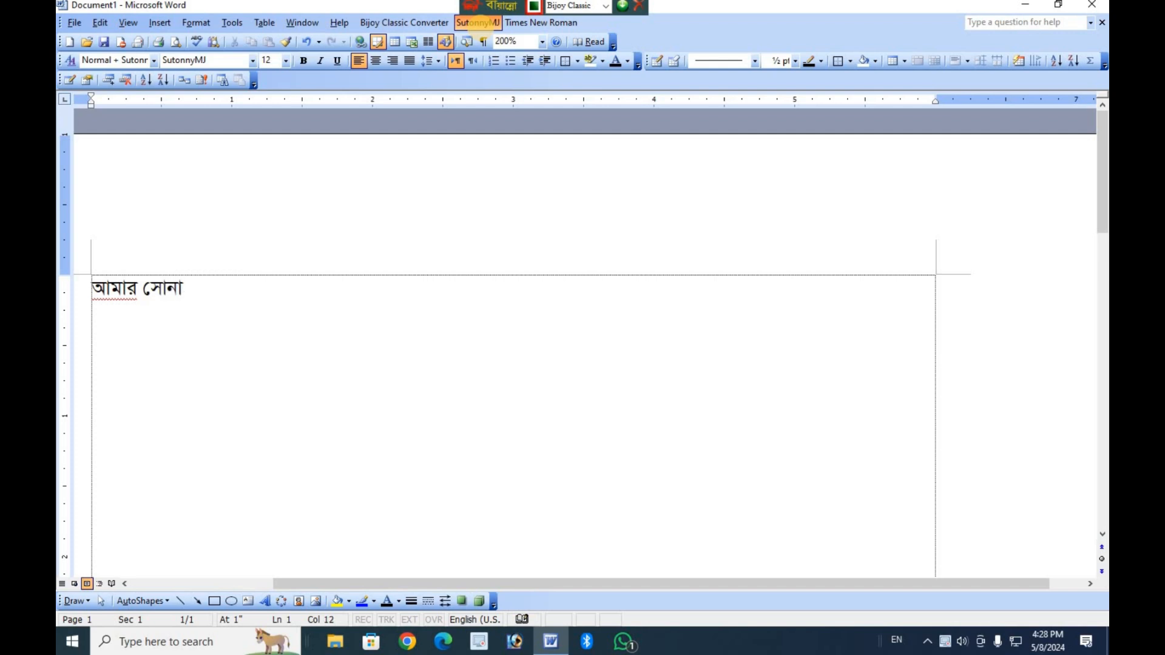
pyautogui.write('র বাংরা')
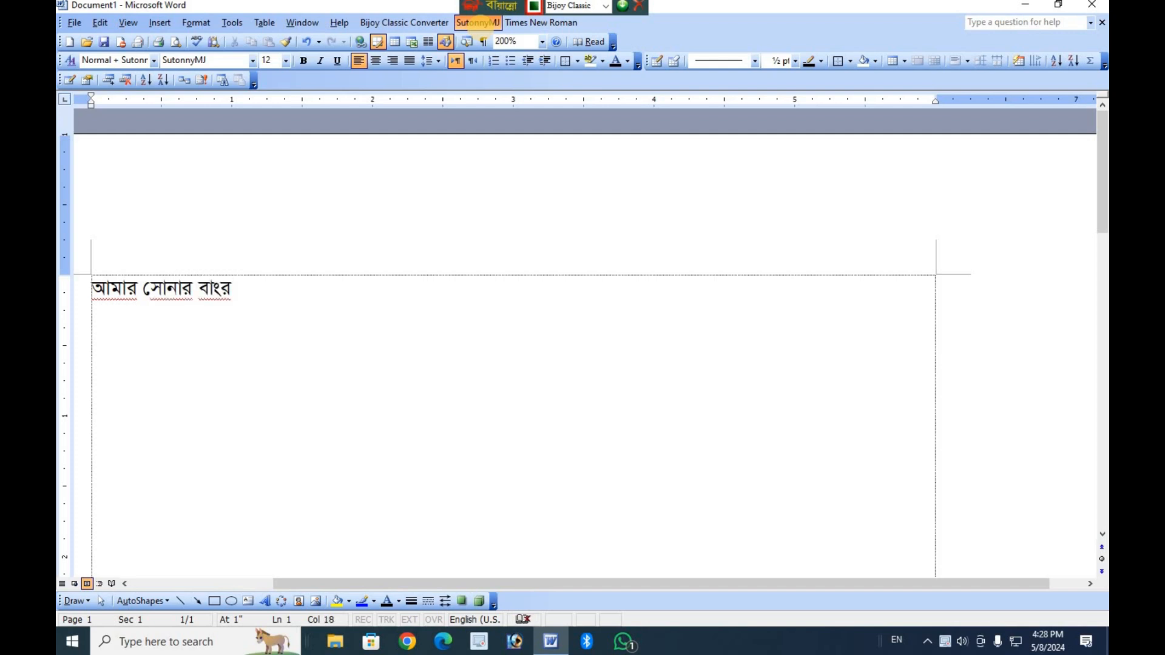
pyautogui.press('BackSpace')
pyautogui.write('ল')
pyautogui.write('ইম')
pyautogui.write('তোমায় ভাে')
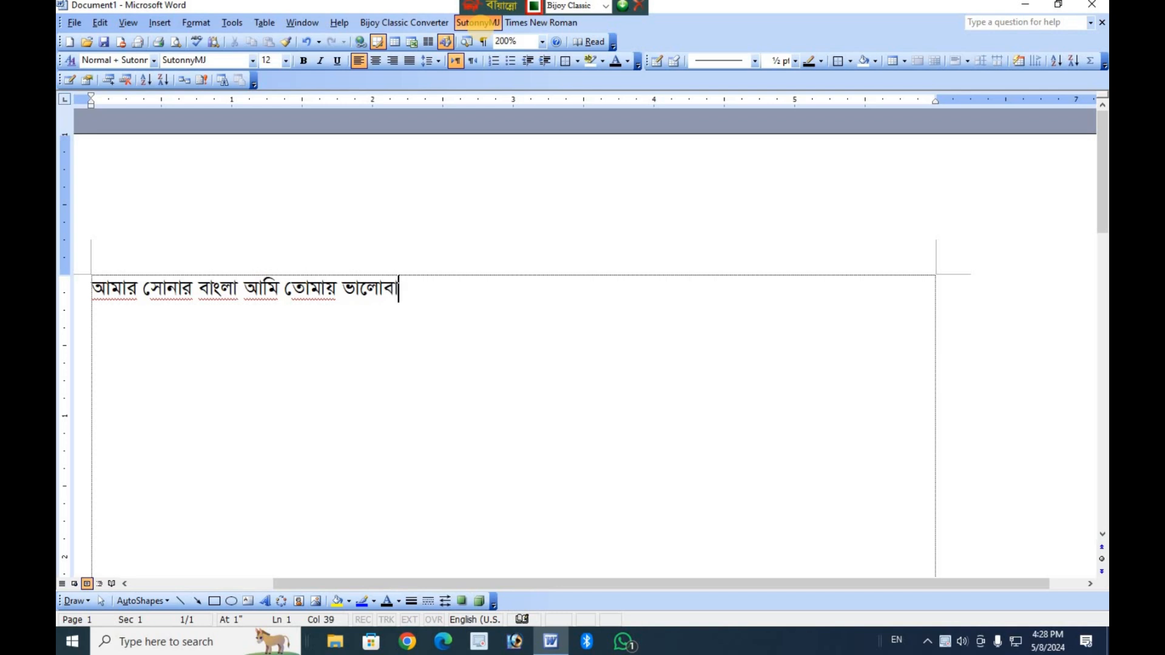
pyautogui.write('সি িচত')
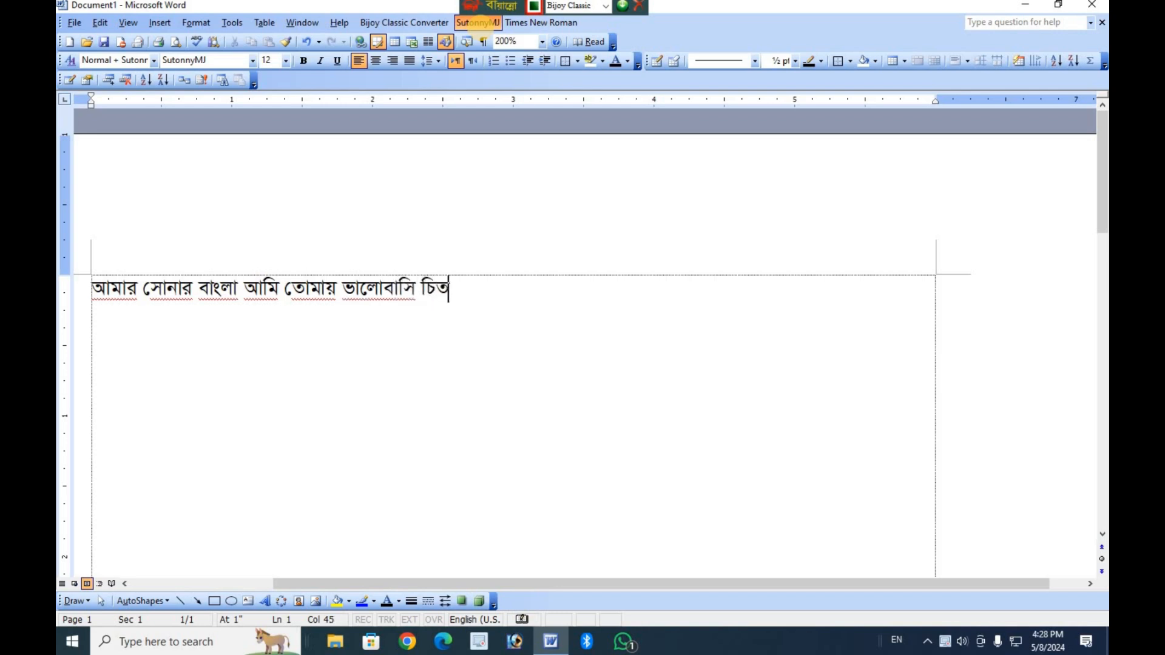
pyautogui.write('দা')
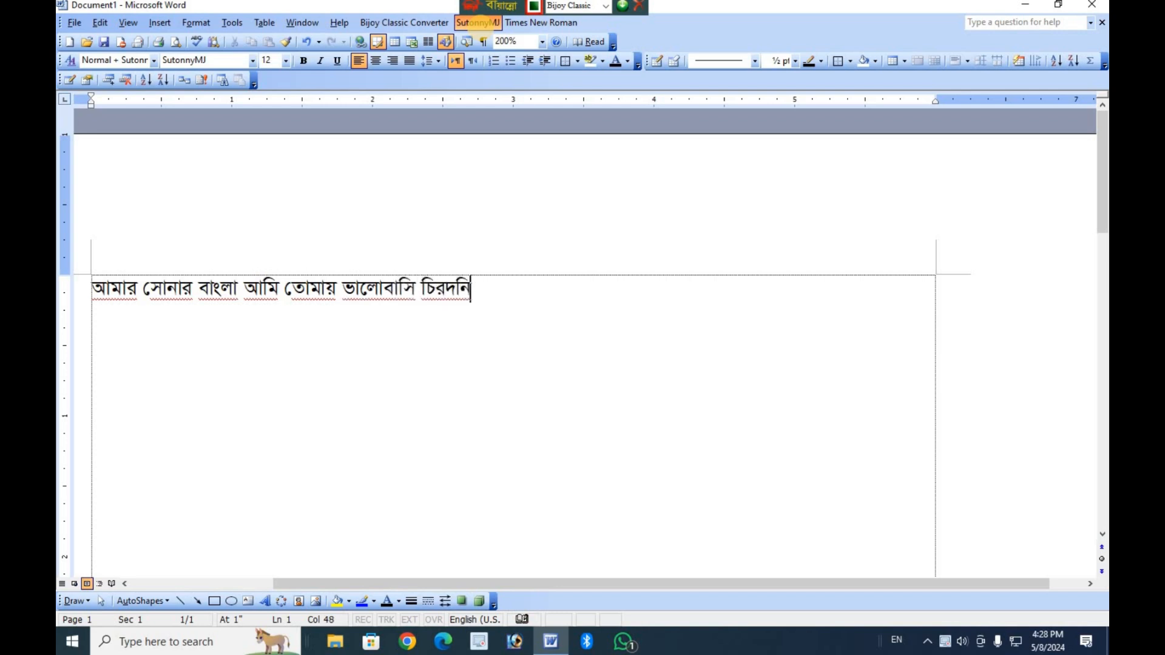
pyautogui.write('িন তো')
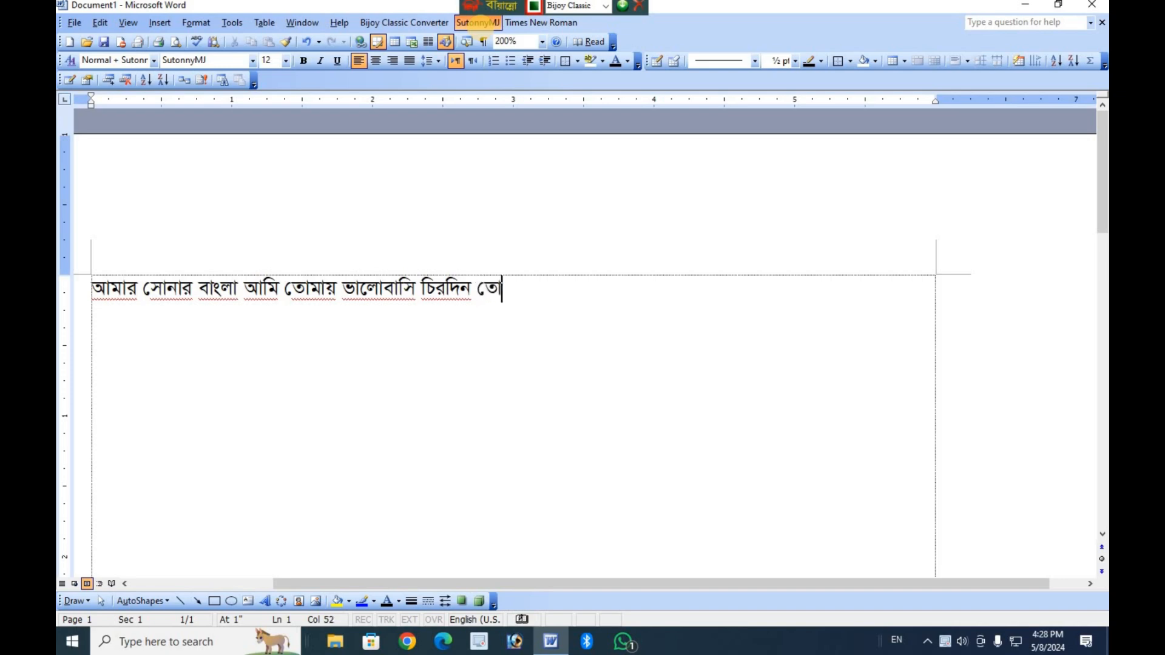
pyautogui.write('মার আকাশ ')
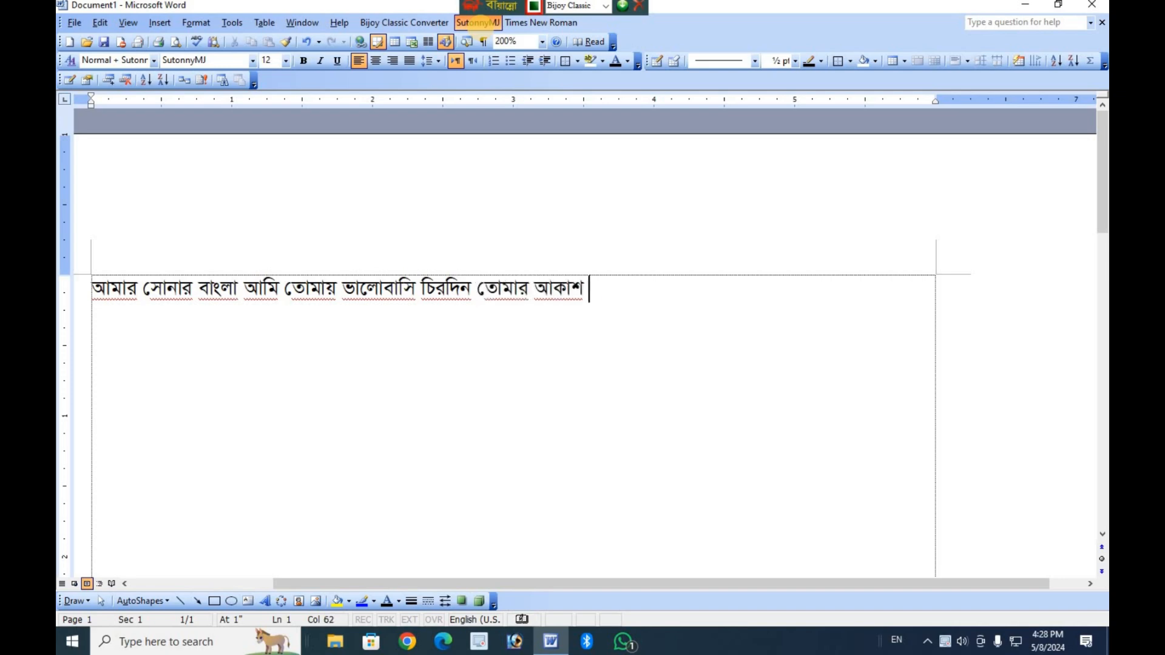
pyautogui.write('তোমার ব')
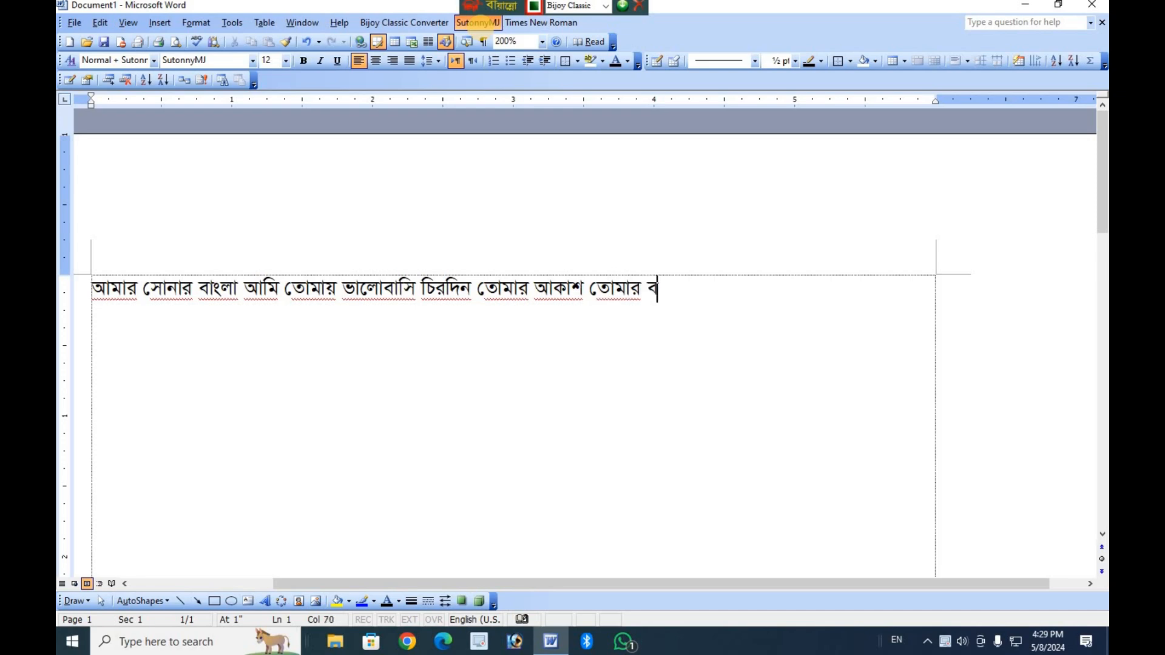
pyautogui.write('াতাশ')
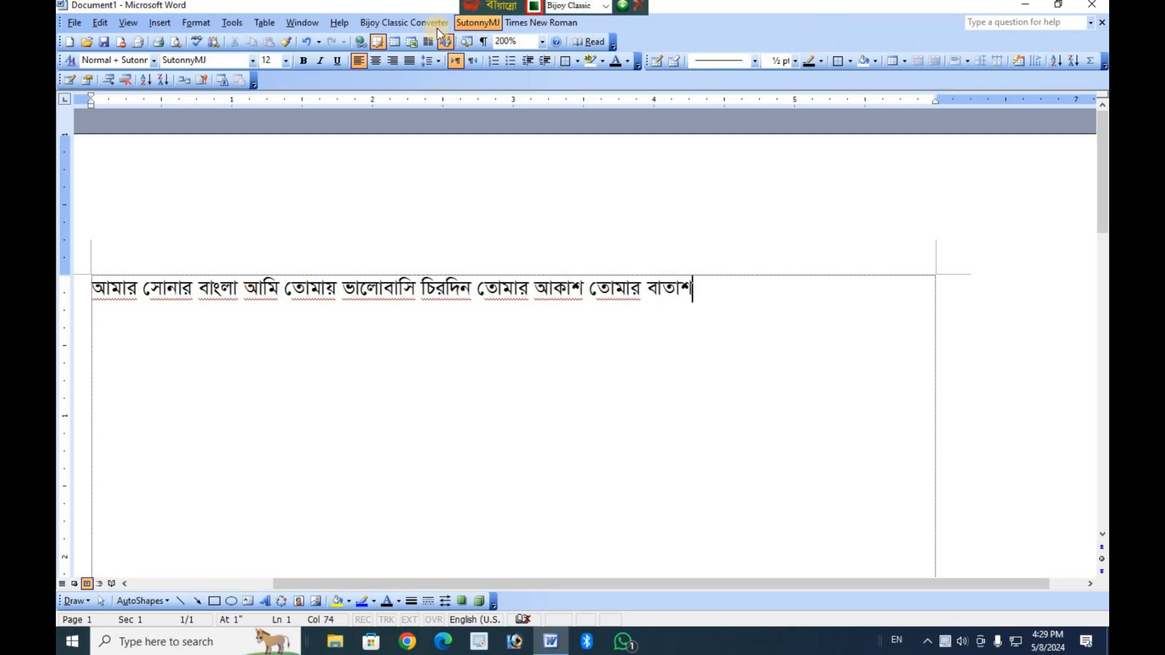
# Fill the page background with the bright blue palette color.
pyautogui.hotkey('ctrl', 'a')
pyautogui.click(737, 289)
pyautogui.scroll(4, 733, 377)
pyautogui.scroll(-17, 733, 377)
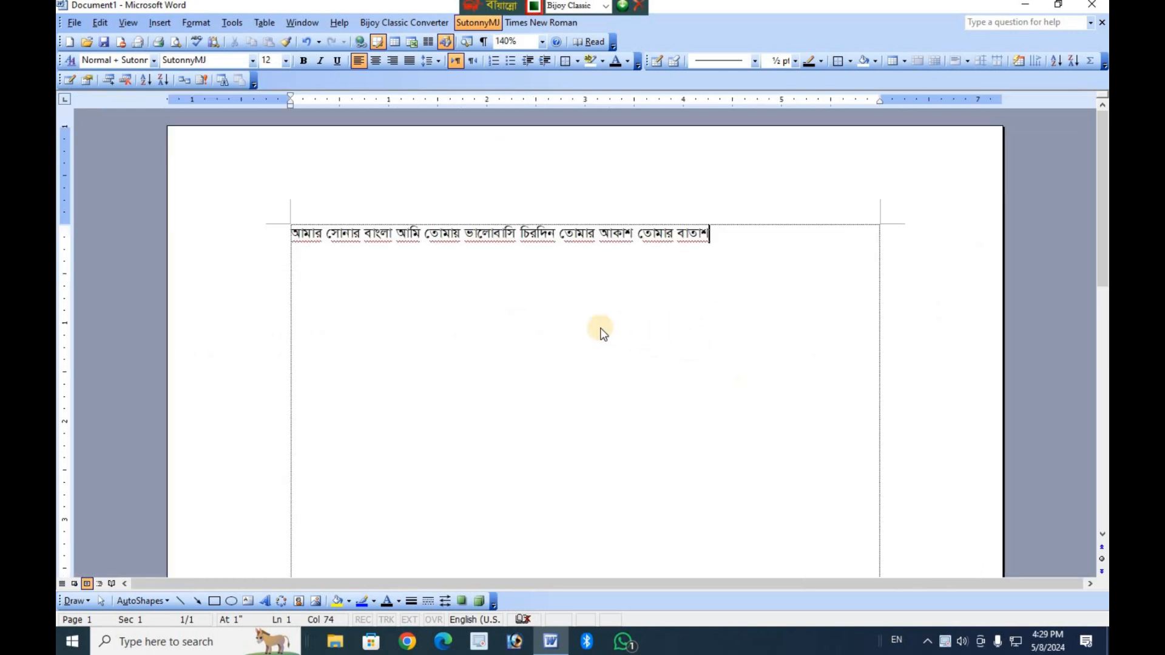
pyautogui.scroll(5, 463, 358)
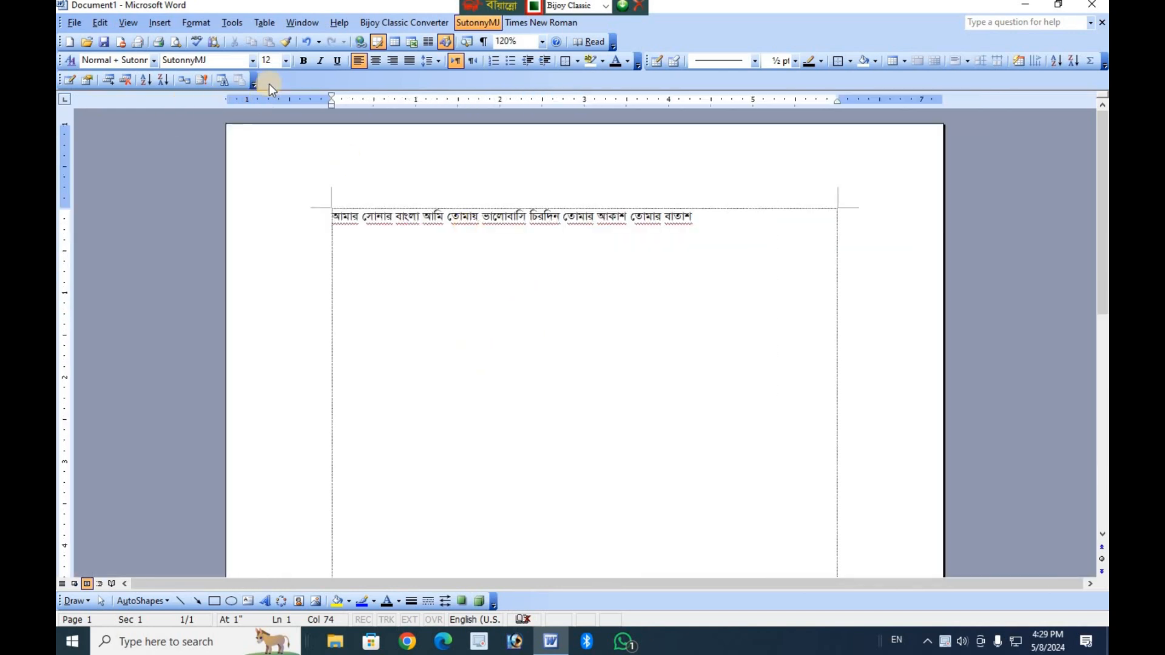
pyautogui.click(195, 24)
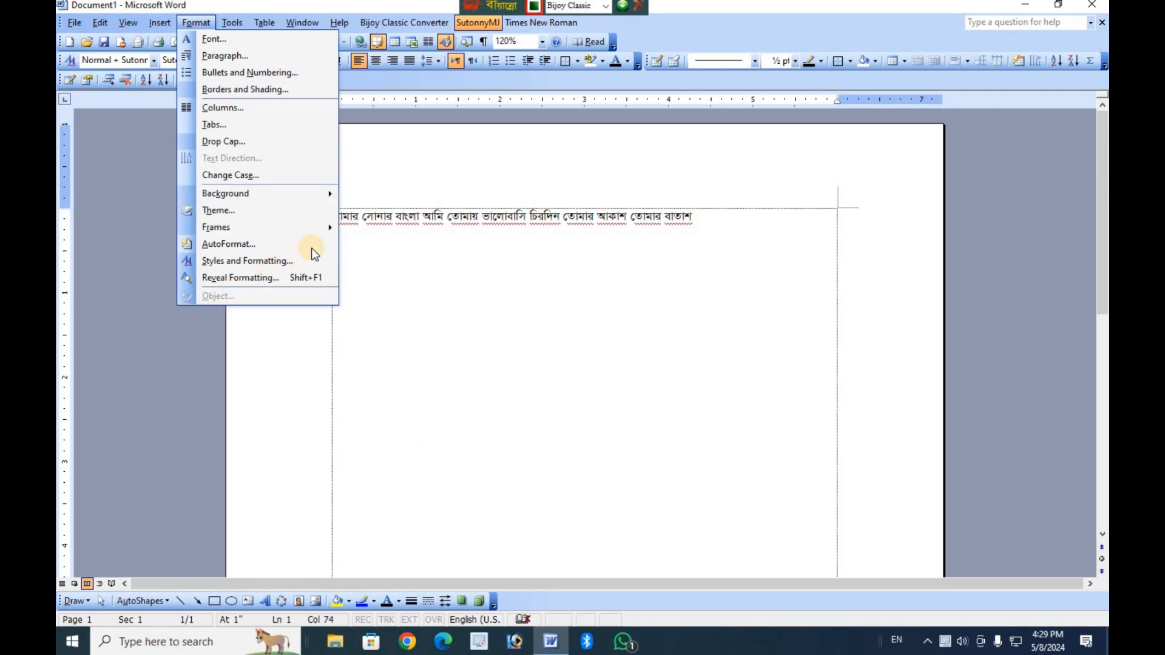
pyautogui.moveTo(278, 199)
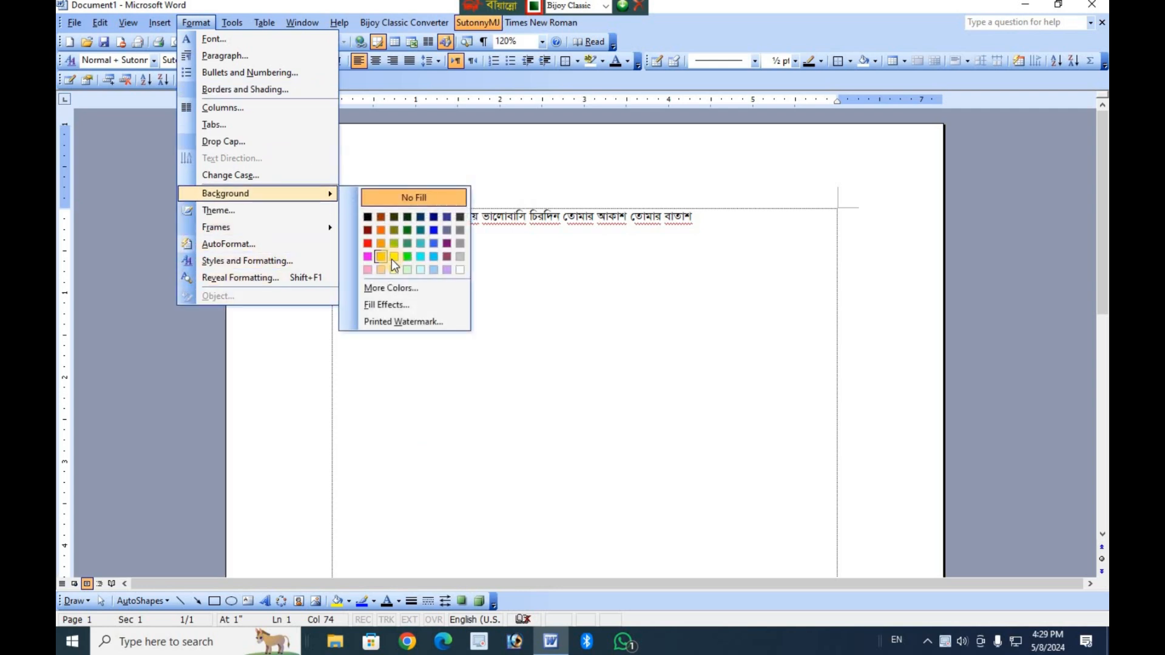
pyautogui.click(434, 243)
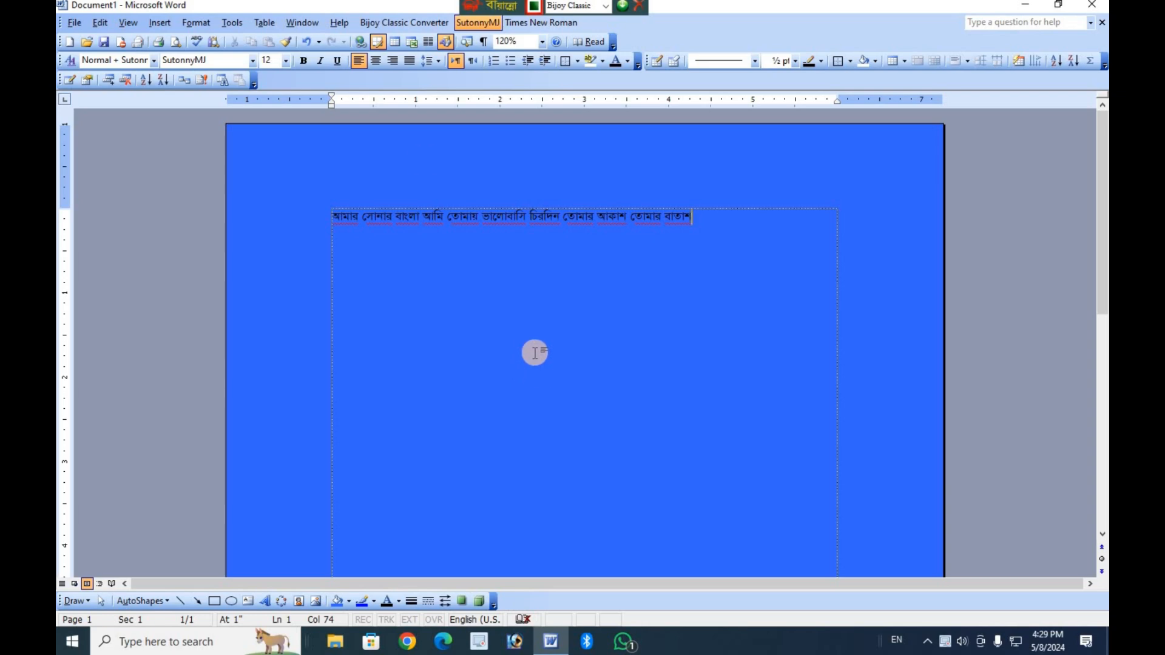
# Change the page background color to red.
pyautogui.click(209, 24)
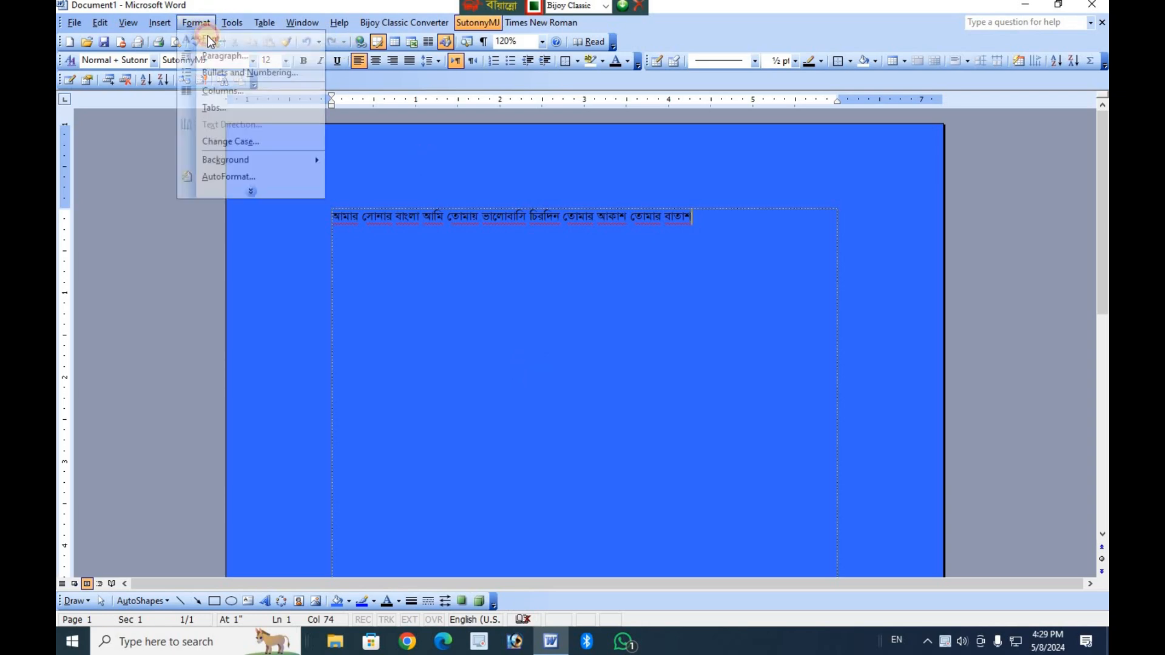
pyautogui.moveTo(241, 156)
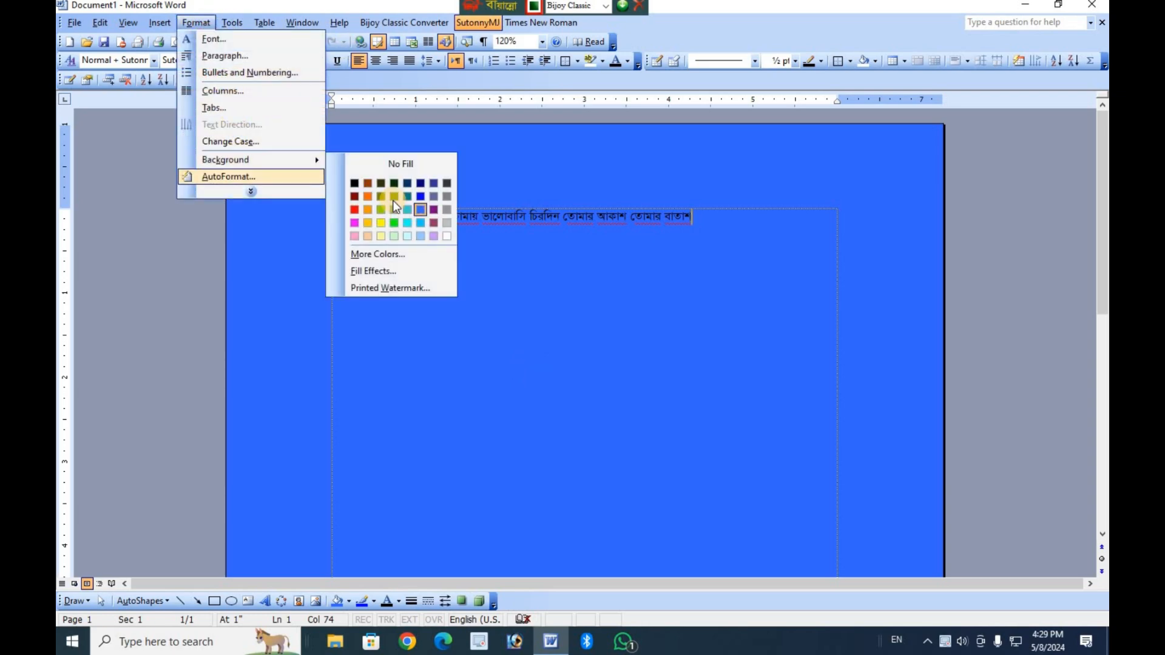
pyautogui.click(357, 207)
pyautogui.click(641, 336)
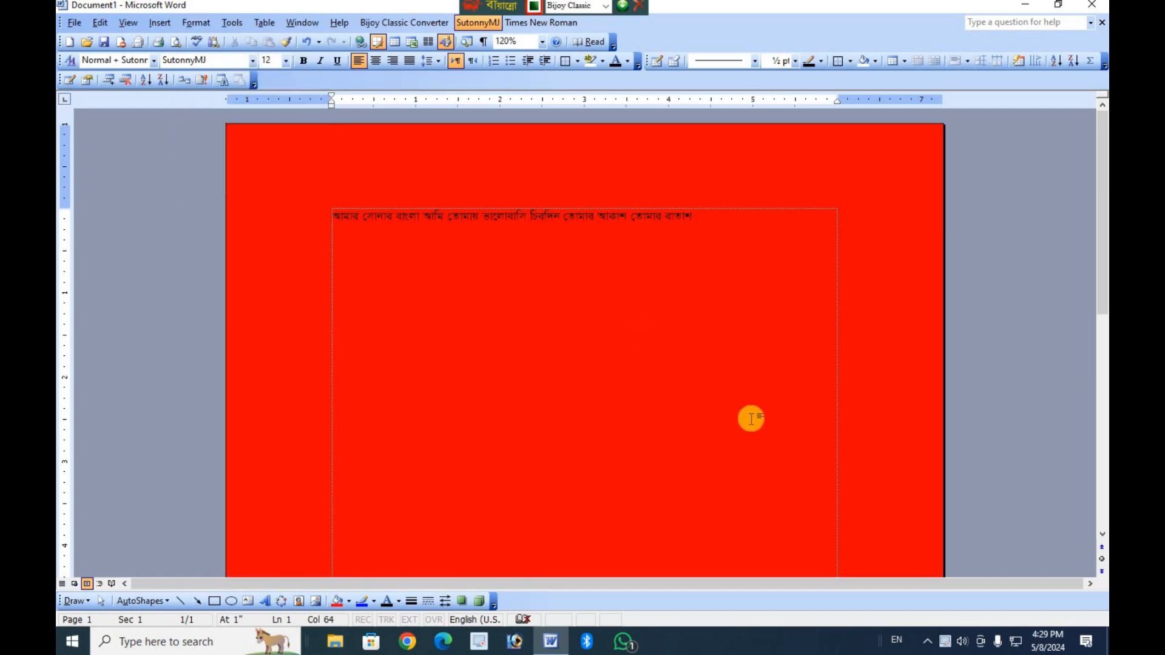
pyautogui.scroll(2, 751, 416)
pyautogui.scroll(-13, 715, 408)
pyautogui.scroll(20, 692, 410)
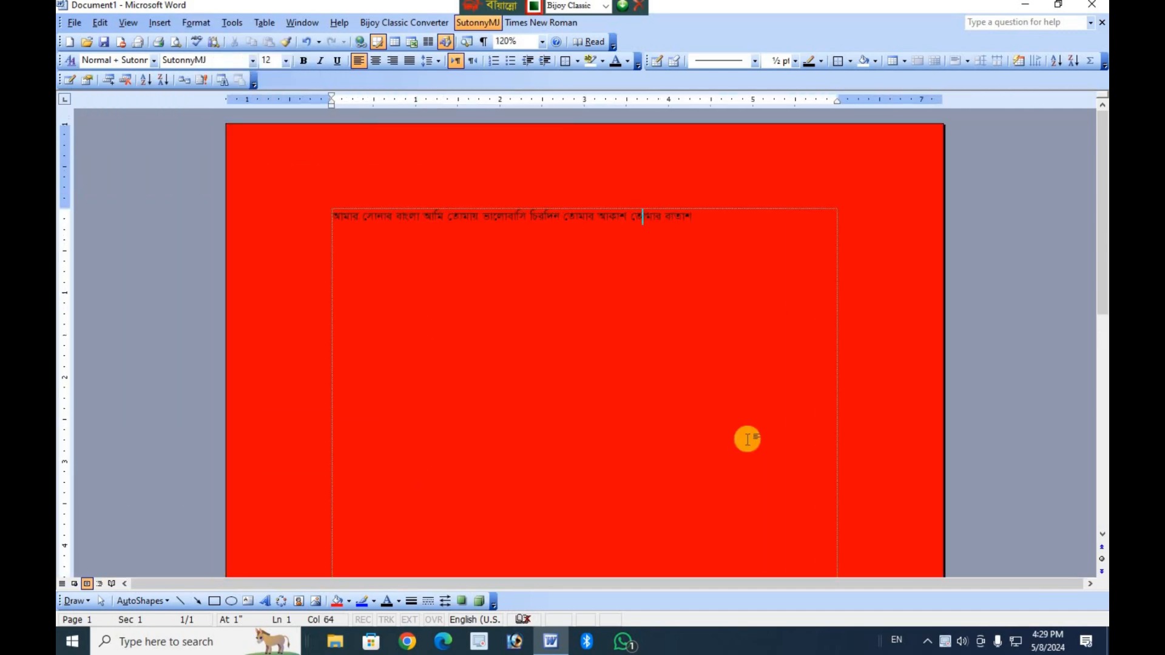
pyautogui.scroll(-16, 474, 286)
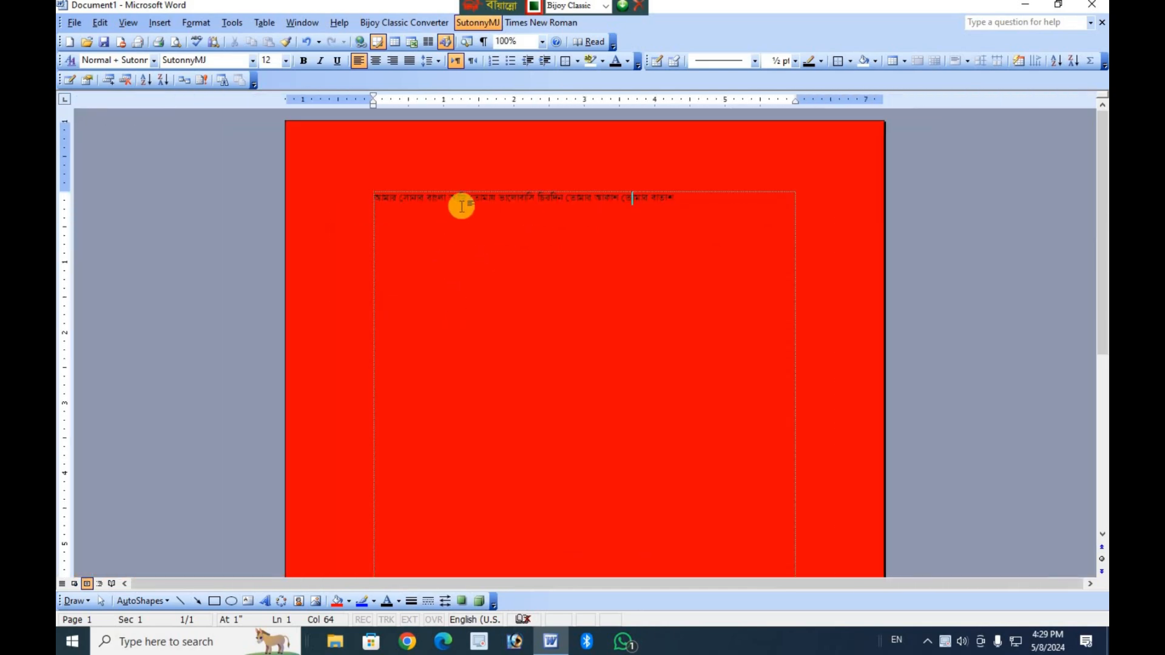
# Set the font size of the whole Bangla line to 20, then deselect the text.
pyautogui.doubleClick(462, 205)
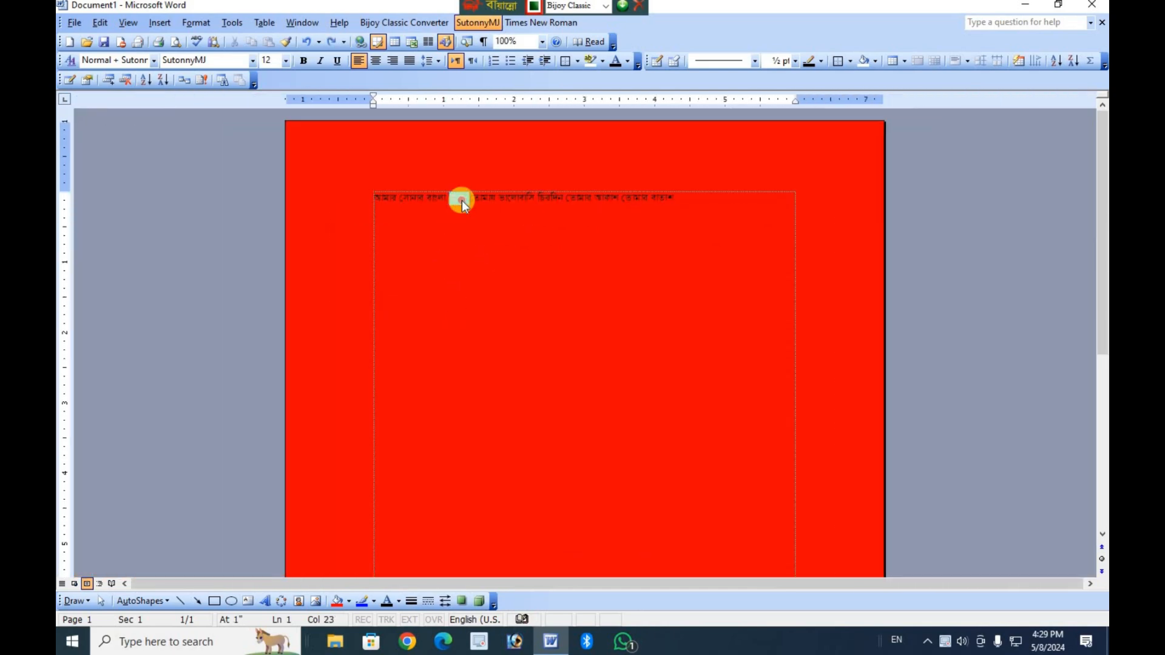
pyautogui.tripleClick(462, 200)
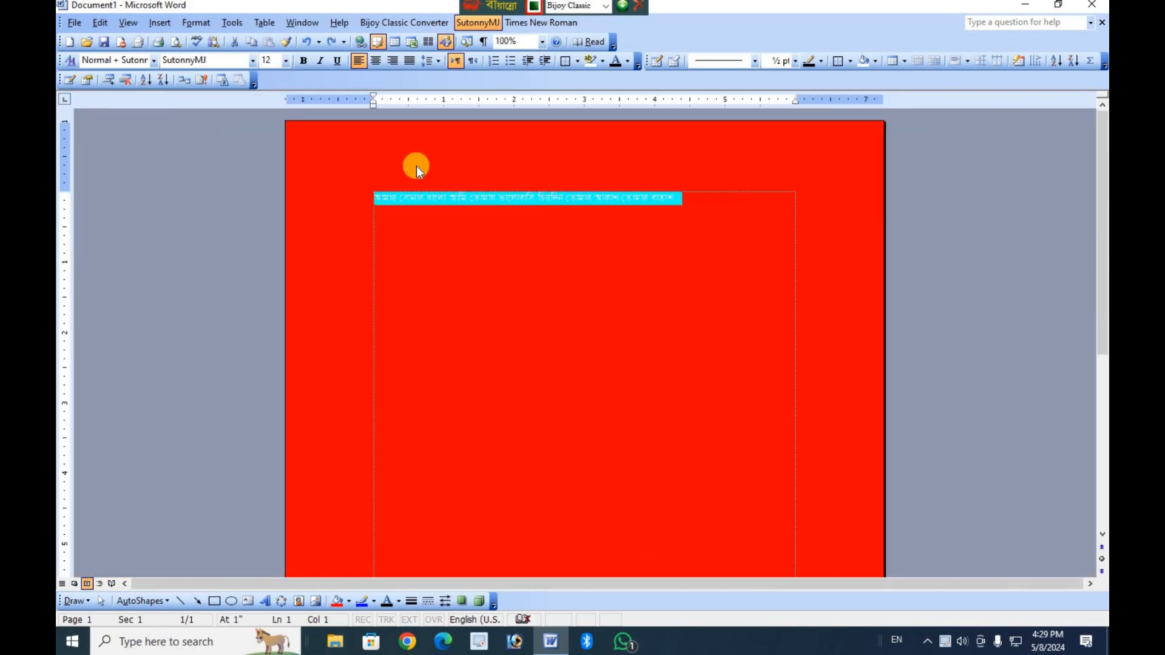
pyautogui.click(285, 62)
pyautogui.click(271, 165)
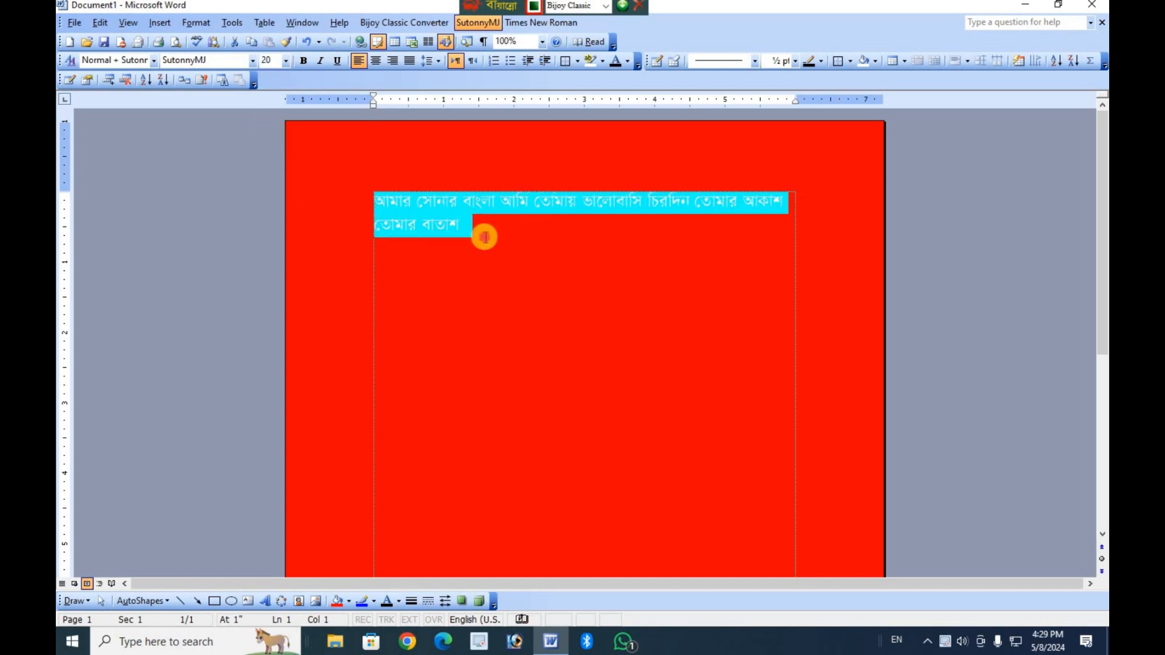
pyautogui.click(485, 237)
# Check in Print Preview how the page with the background color would print, then return to the document.
pyautogui.click(74, 23)
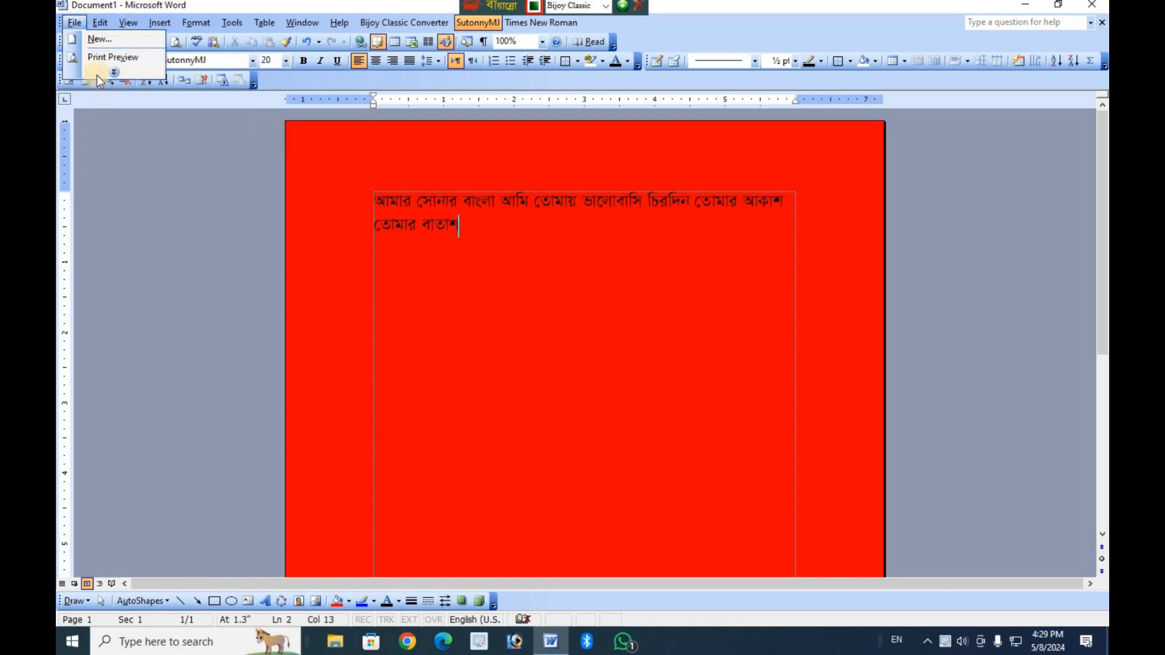
pyautogui.click(101, 61)
pyautogui.scroll(9, 304, 222)
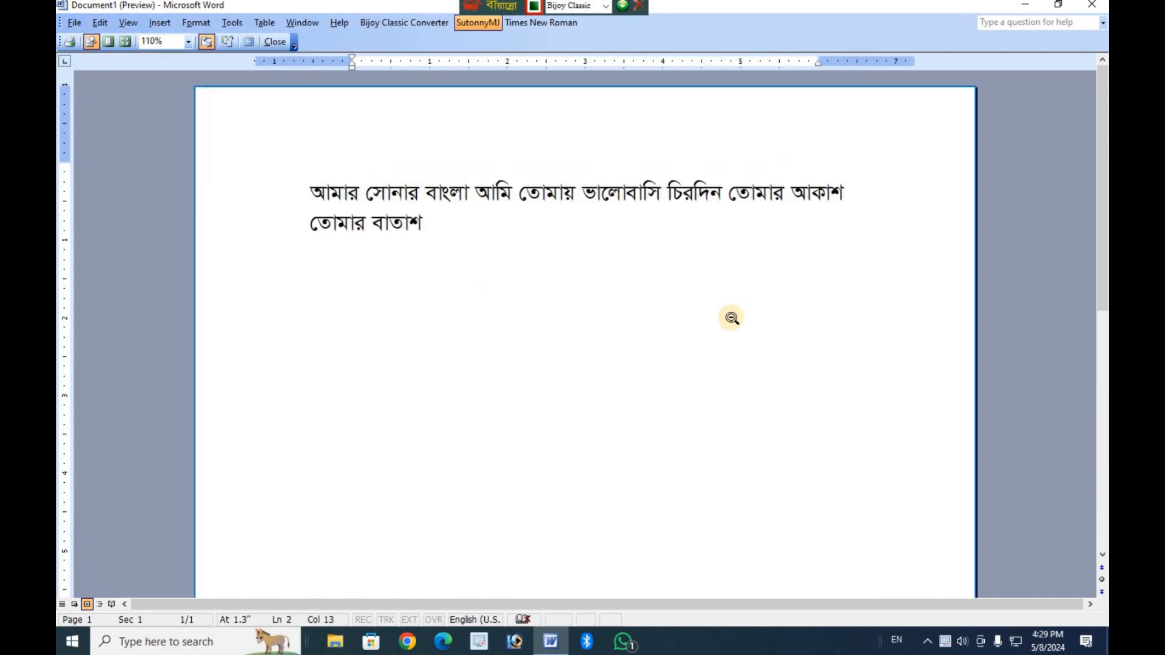
pyautogui.scroll(1, 312, 252)
pyautogui.scroll(-6, 106, 199)
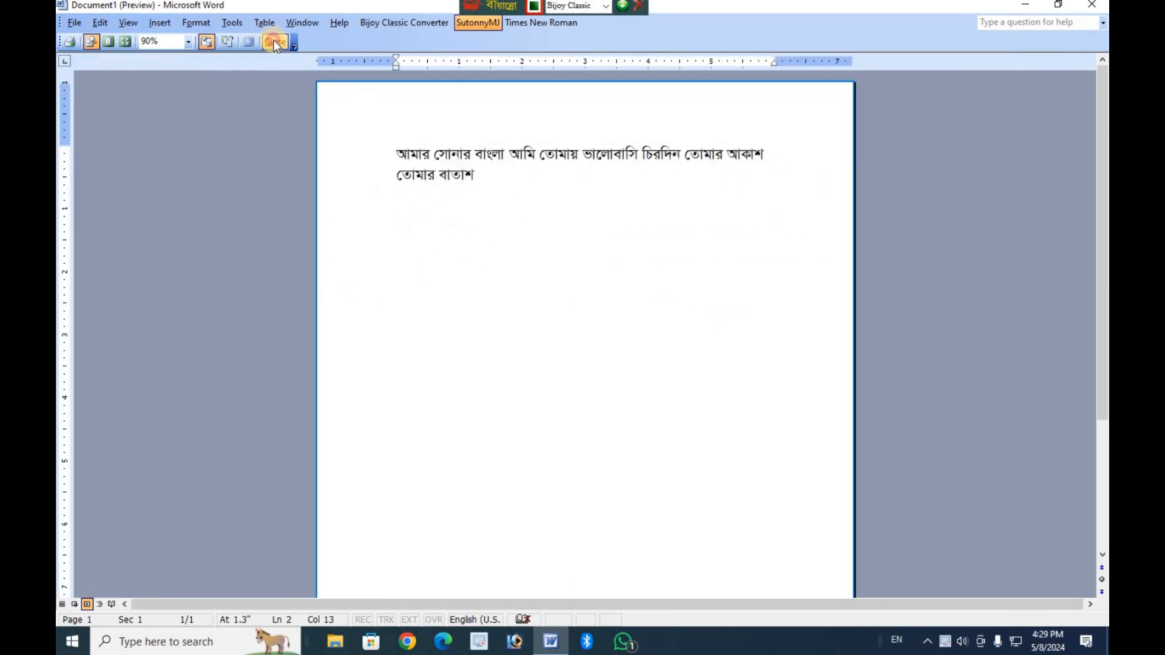
pyautogui.click(274, 42)
# Remove the red page background by setting the background to No Fill.
pyautogui.scroll(5, 581, 287)
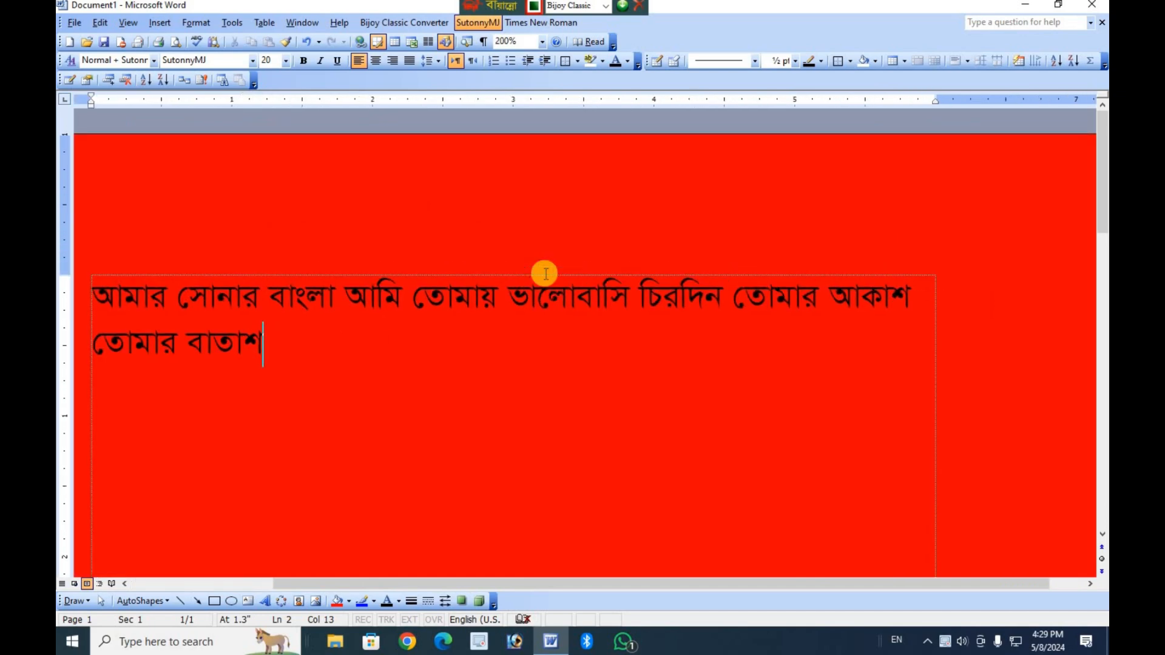
pyautogui.scroll(-12, 544, 271)
pyautogui.scroll(-4, 799, 315)
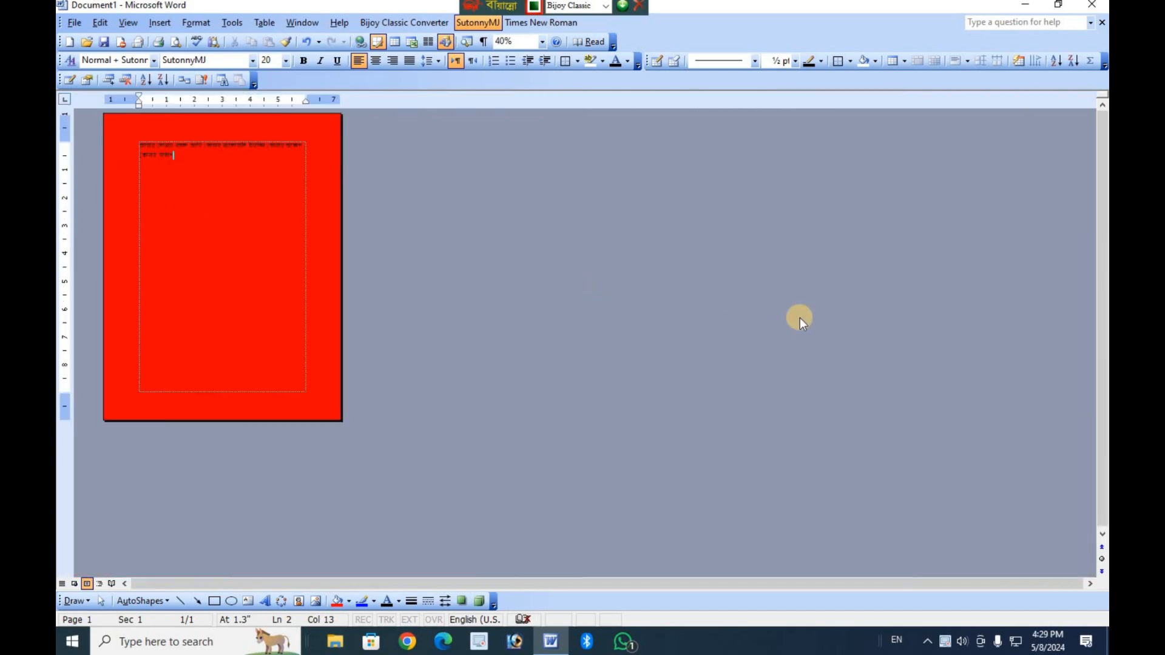
pyautogui.scroll(10, 655, 304)
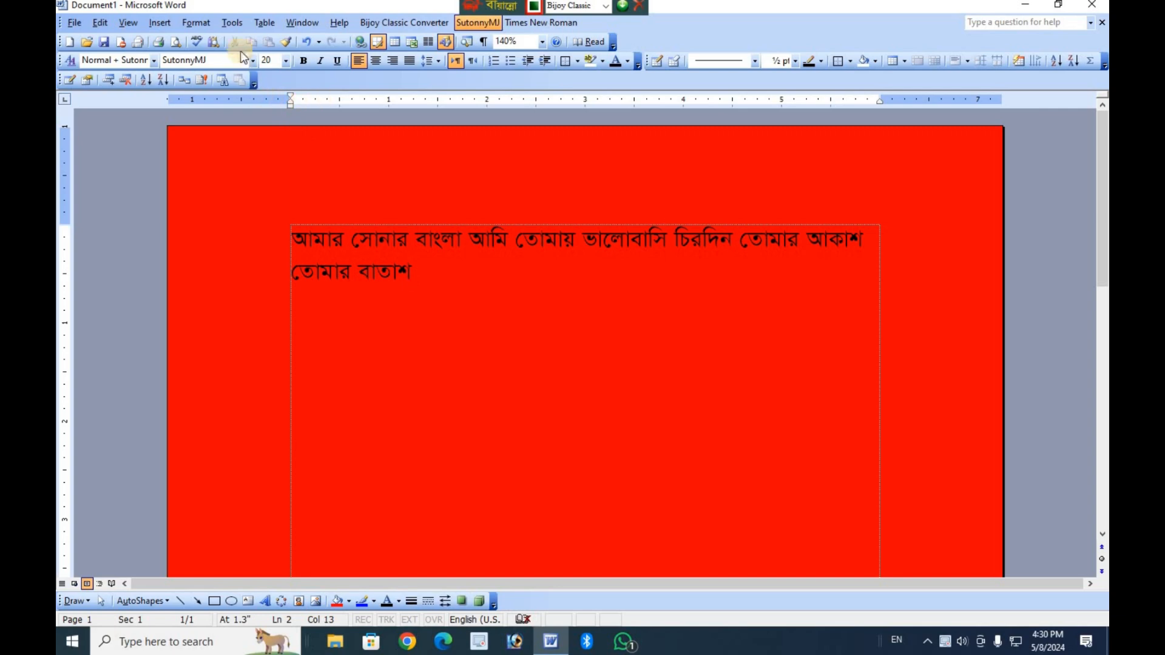
pyautogui.click(206, 27)
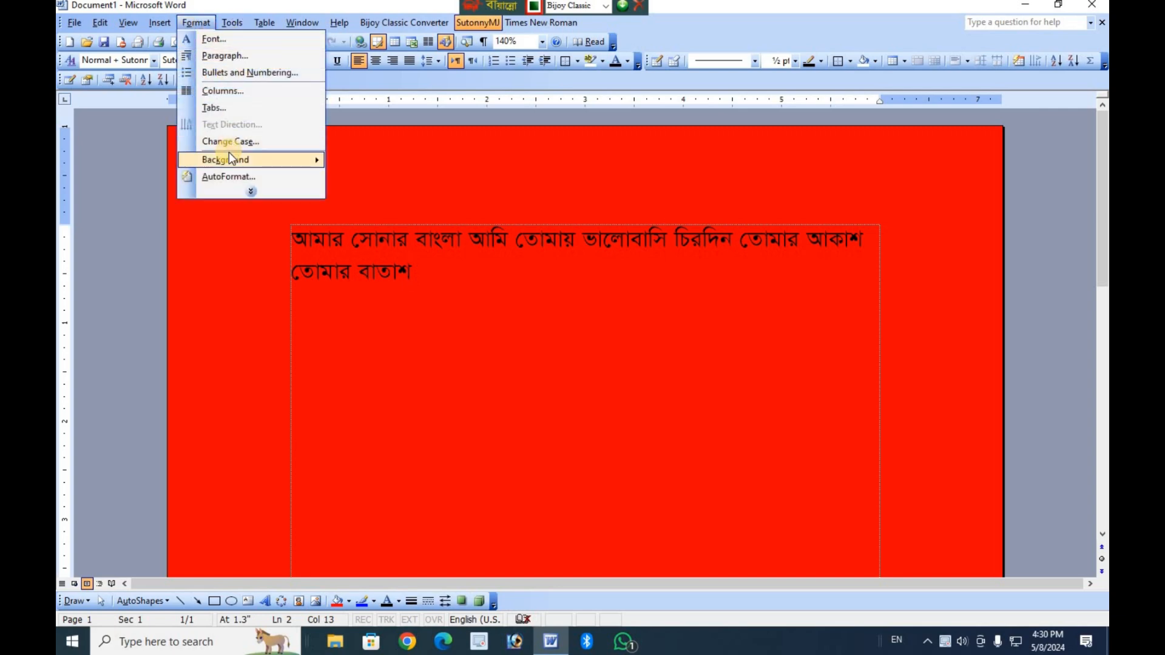
pyautogui.moveTo(229, 159)
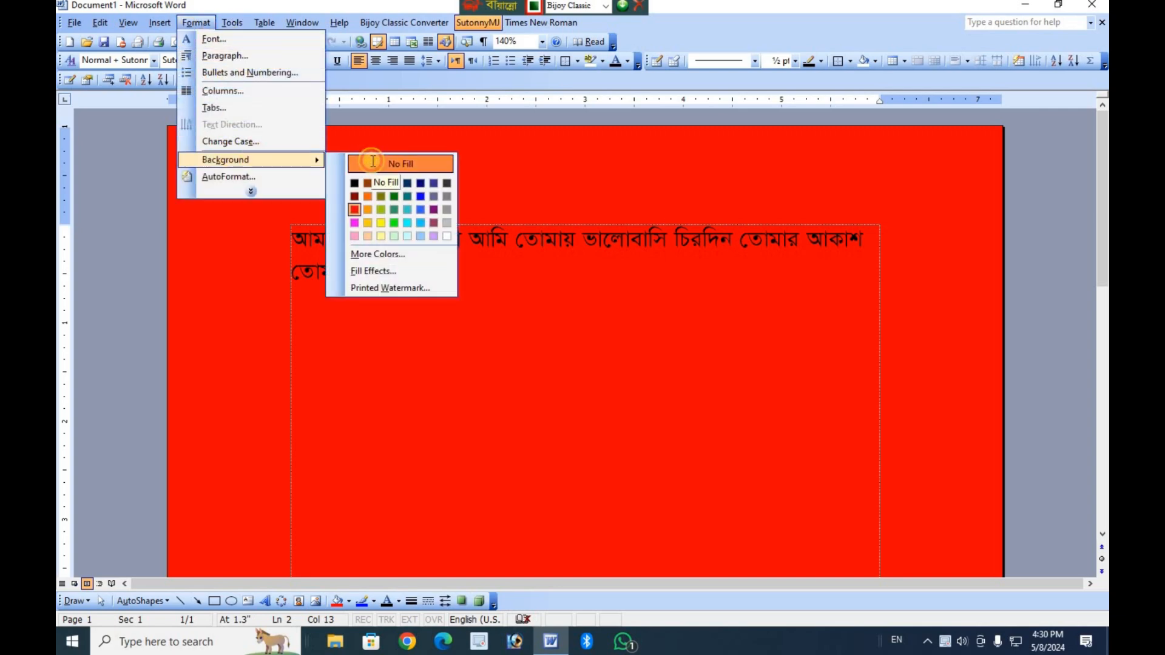
pyautogui.click(373, 162)
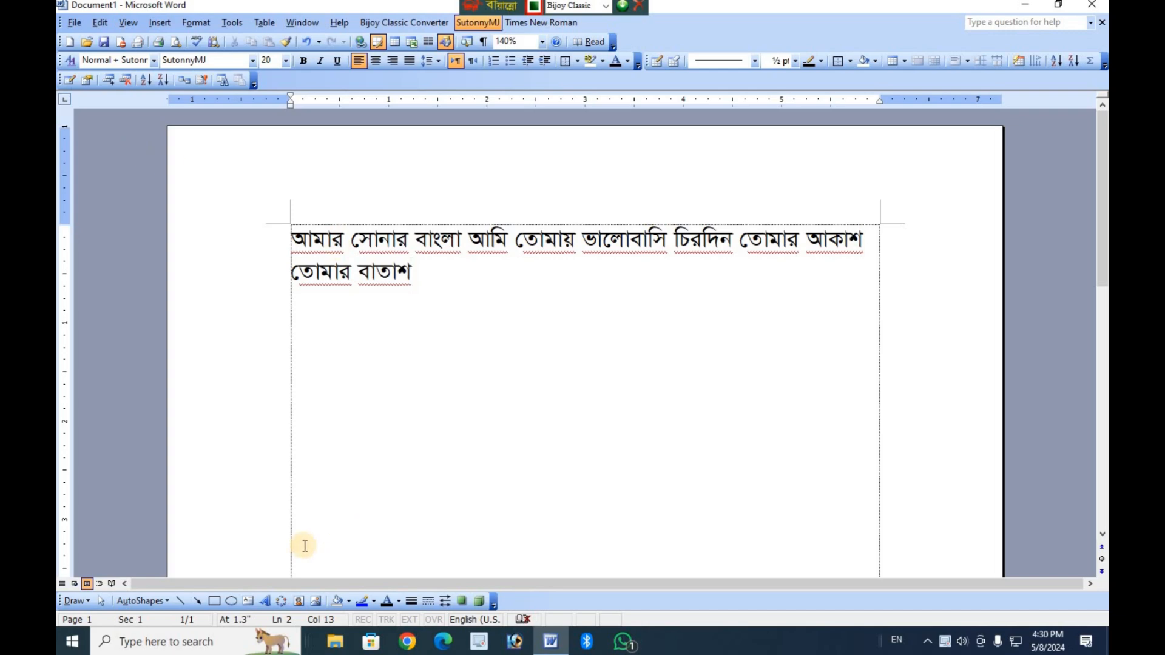
# Insert a text box without the drawing canvas, drawn from the page's upper corner to its opposite lower corner so it covers the page.
pyautogui.click(159, 24)
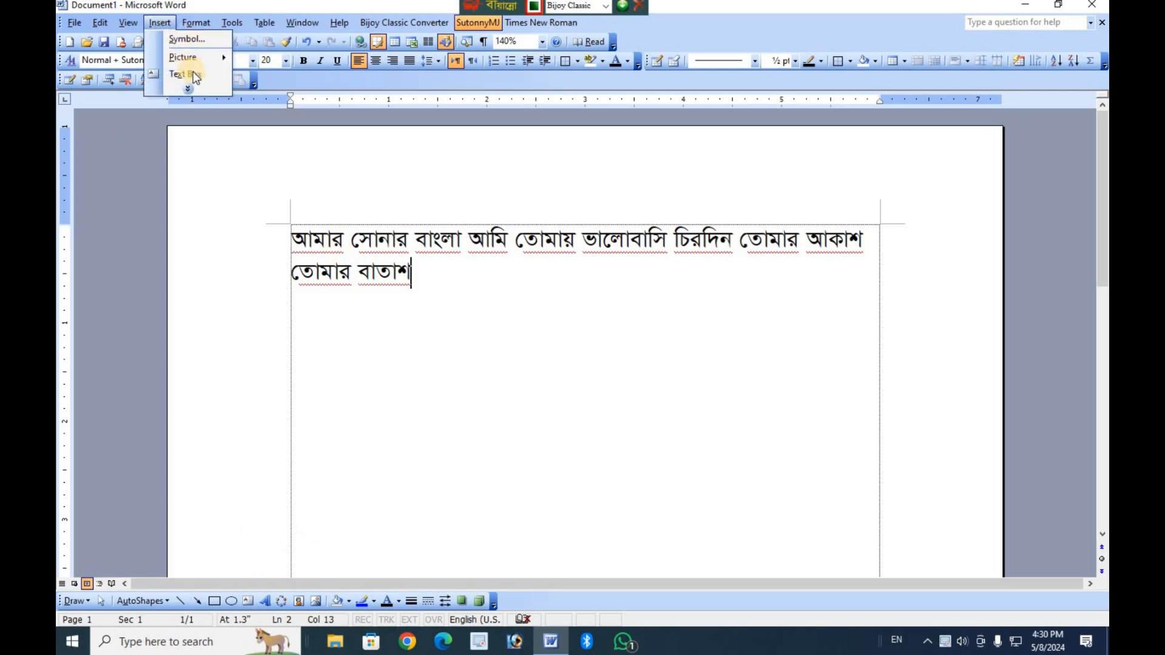
pyautogui.click(193, 74)
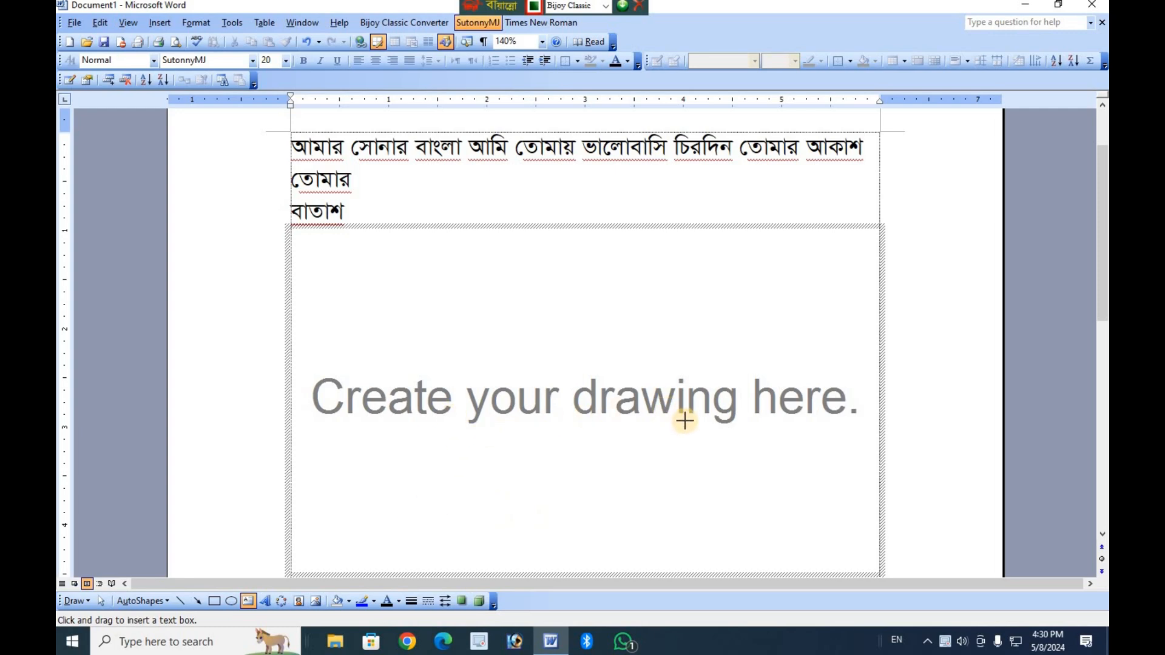
pyautogui.press('Escape')
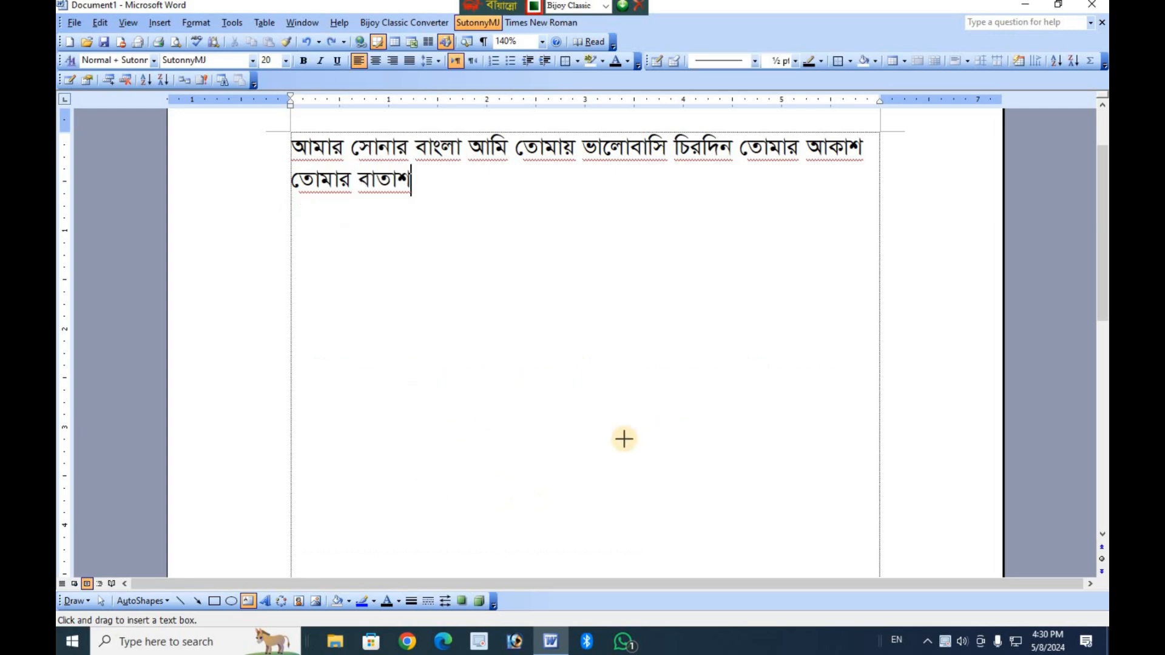
pyautogui.scroll(3, 518, 296)
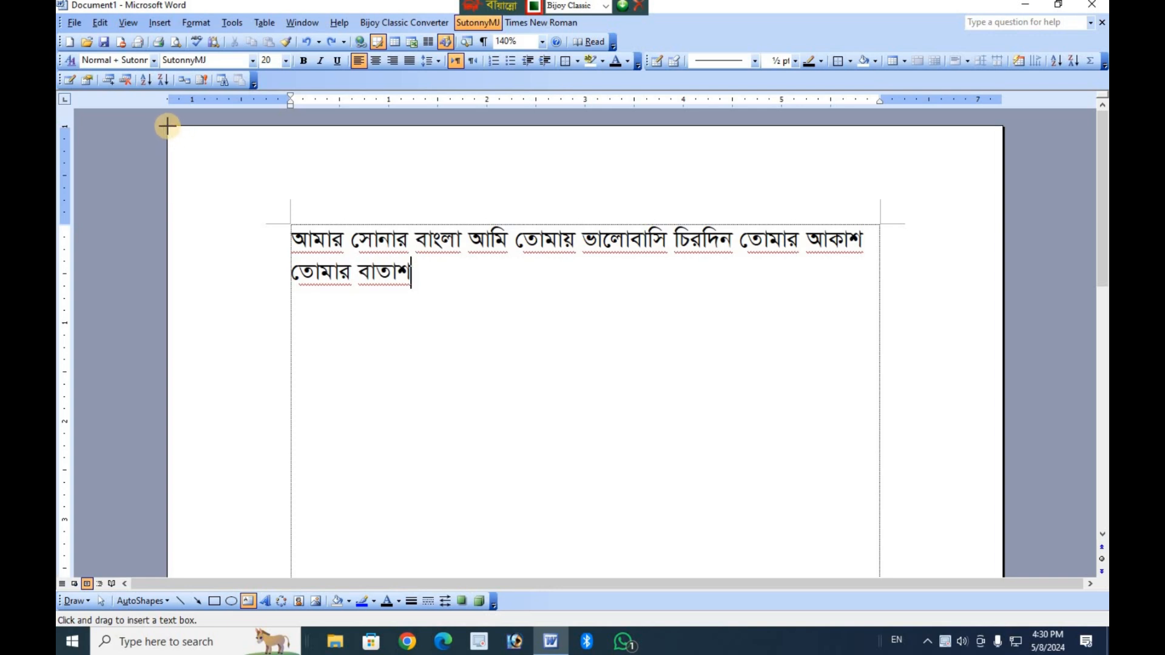
pyautogui.scroll(-5, 558, 535)
pyautogui.scroll(-9, 1043, 548)
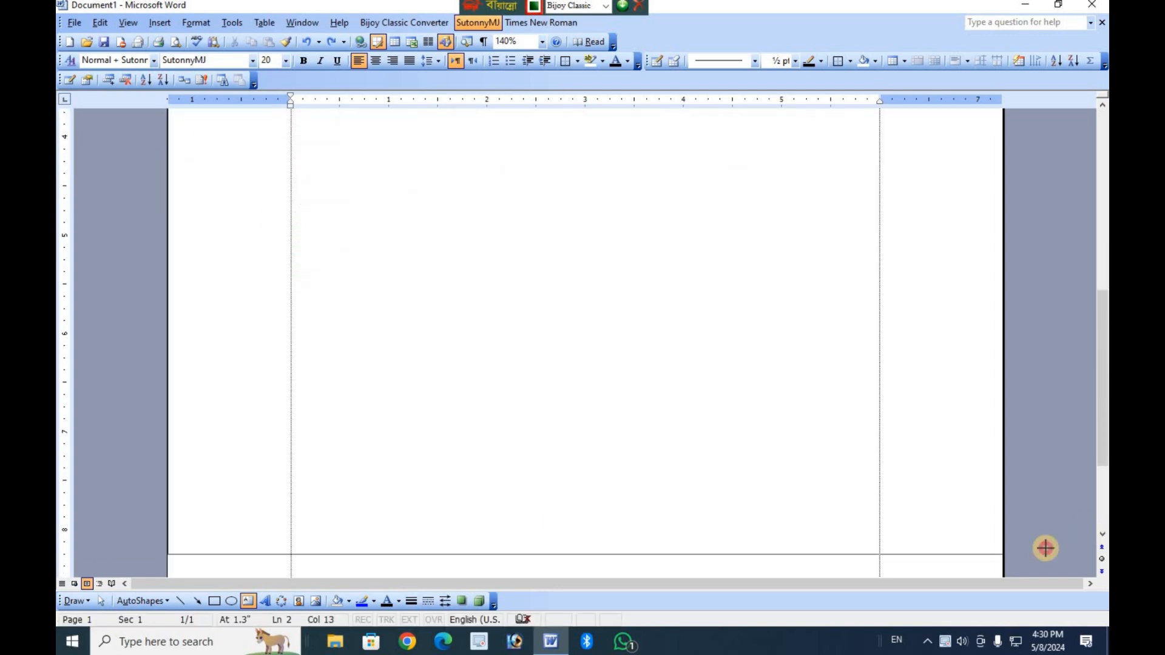
pyautogui.moveTo(1005, 557); pyautogui.dragTo(1002, 562)
# Open the formatting settings of the page-sized text box and set its wrapping style to Behind text.
pyautogui.scroll(1, 977, 427)
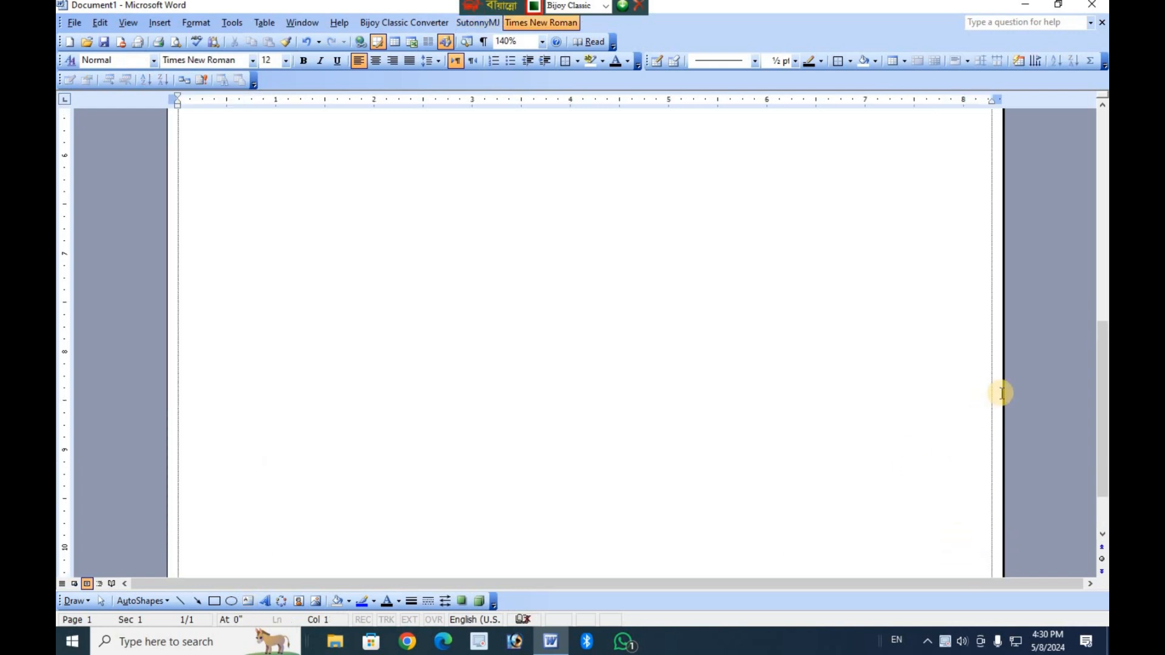
pyautogui.moveTo(997, 376); pyautogui.dragTo(944, 366)
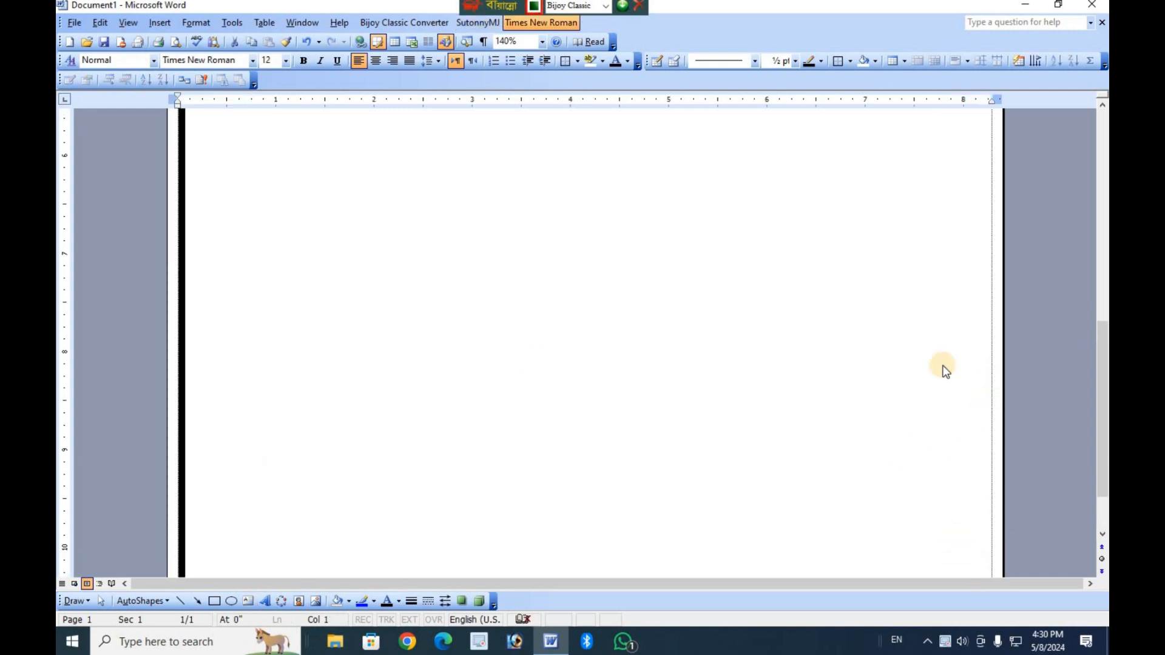
pyautogui.click(165, 380)
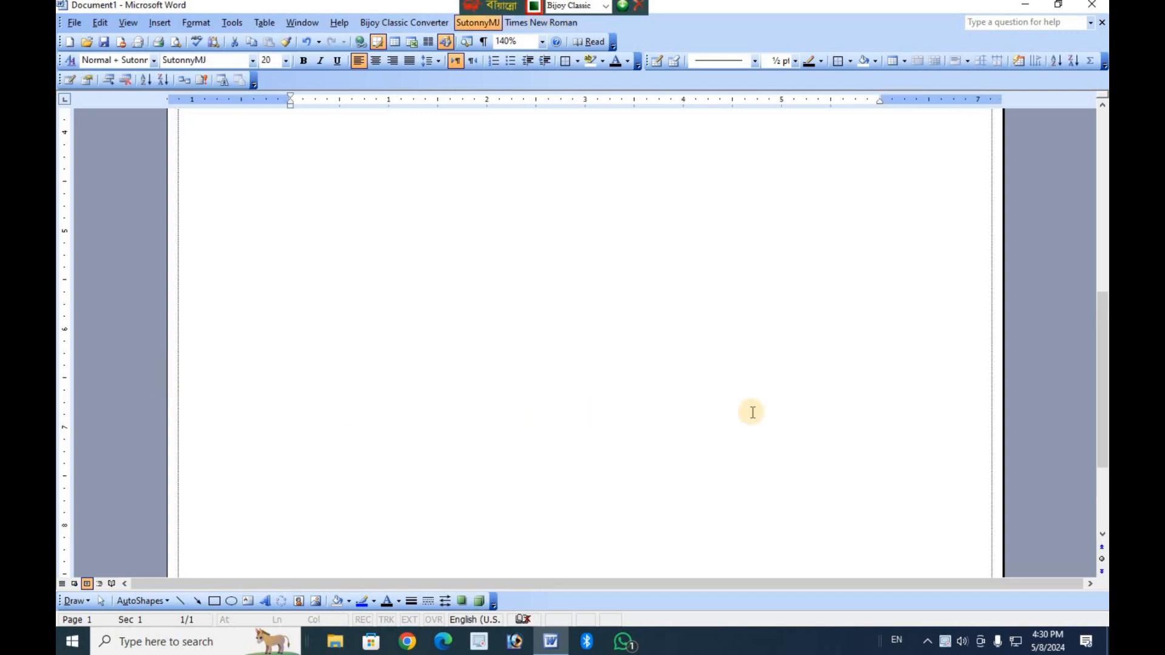
pyautogui.scroll(10, 834, 406)
pyautogui.scroll(1, 834, 406)
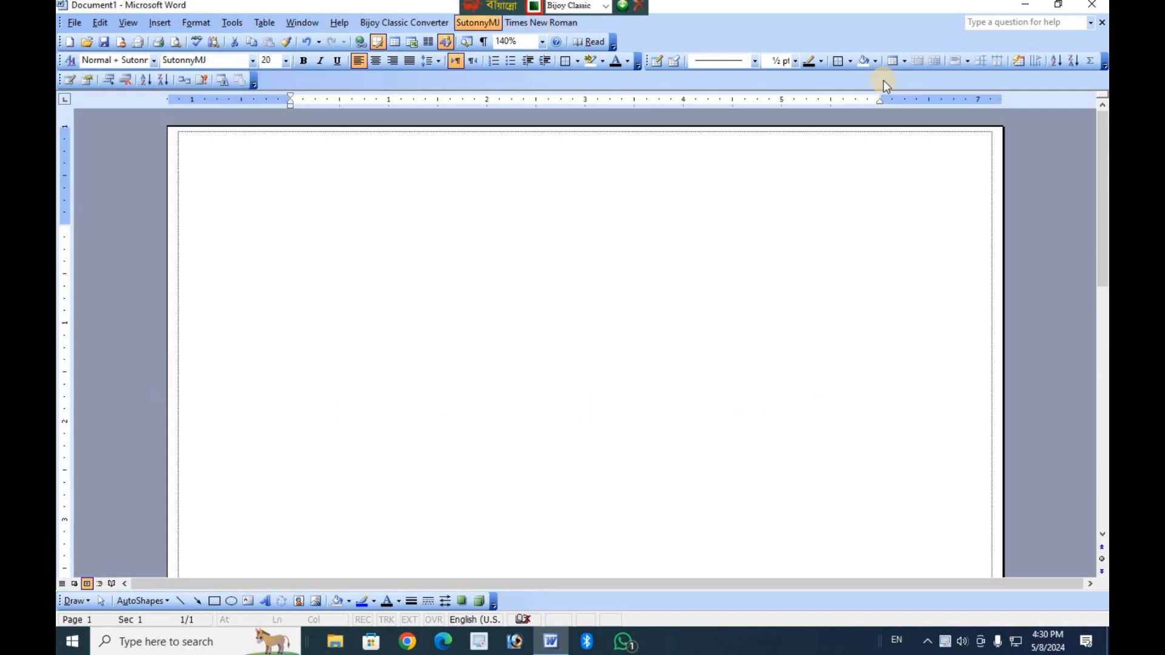
pyautogui.doubleClick(840, 129)
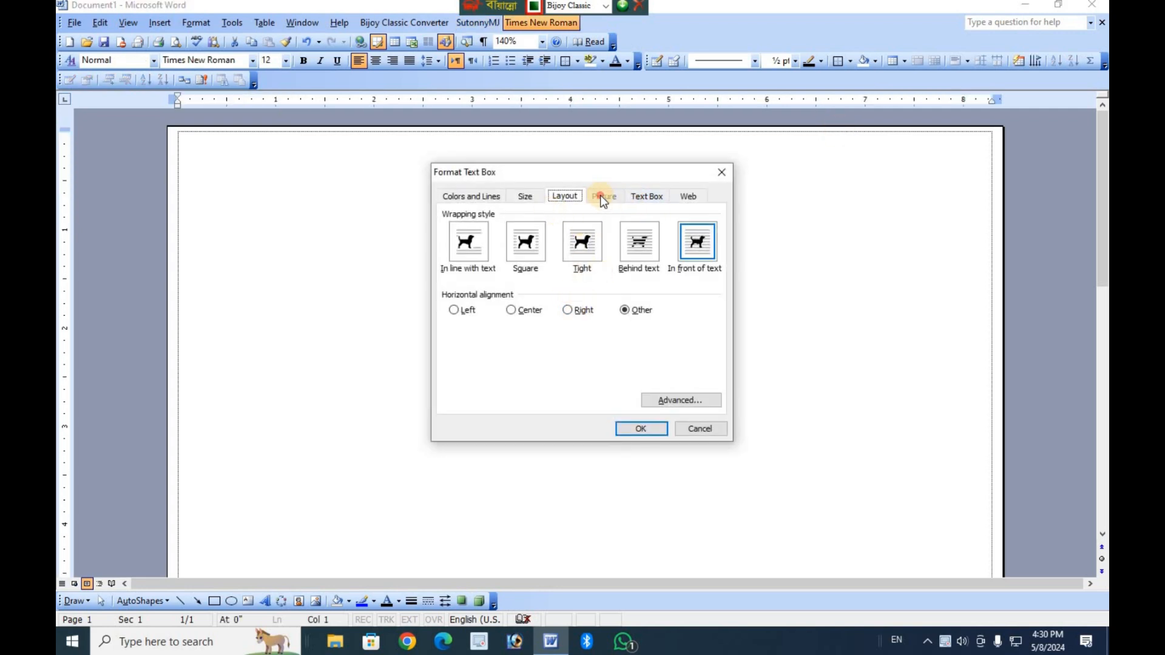
pyautogui.click(653, 250)
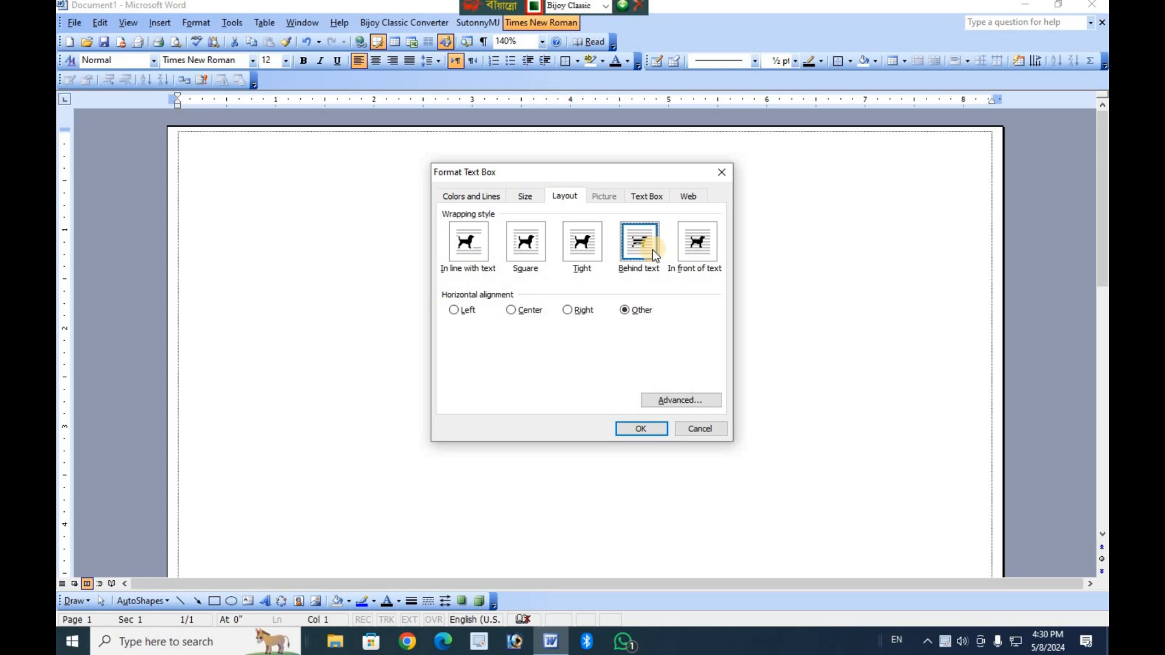
# Set the text box's line color to No Line and its fill to turquoise, and apply the formatting.
pyautogui.click(480, 196)
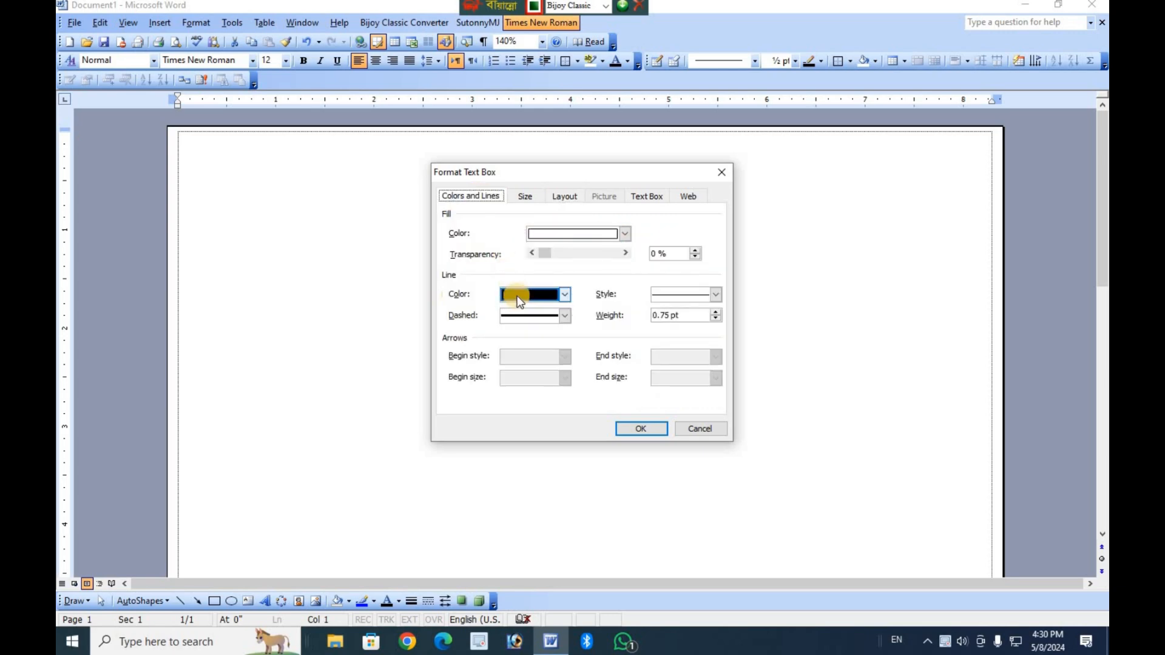
pyautogui.click(518, 297)
pyautogui.click(530, 313)
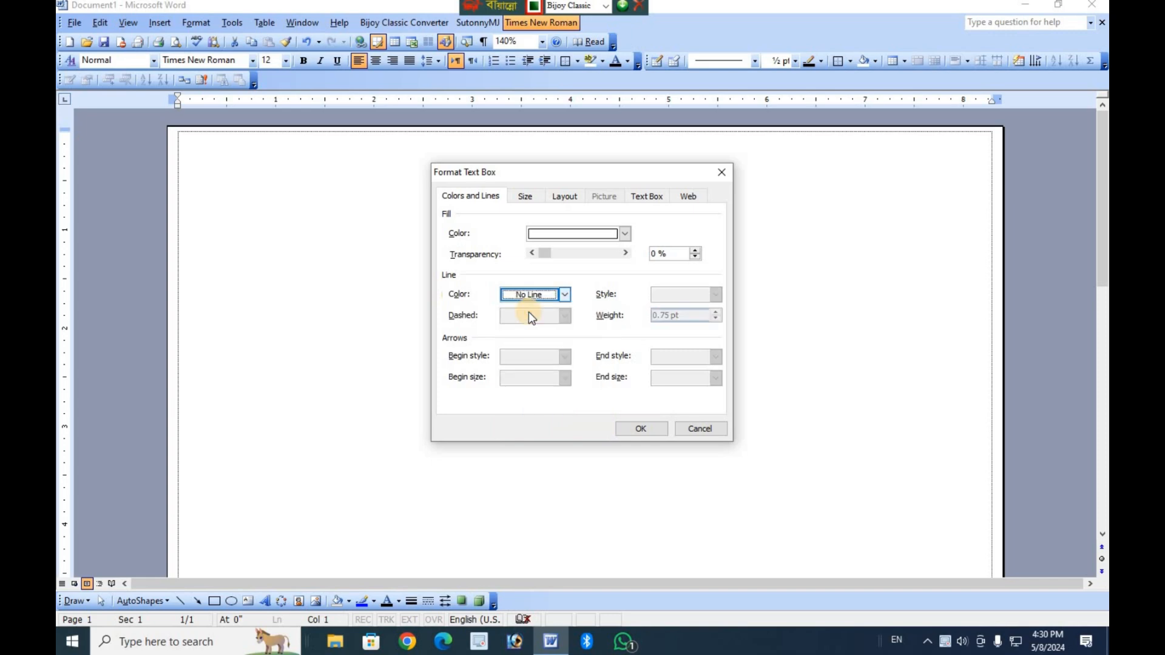
pyautogui.click(532, 296)
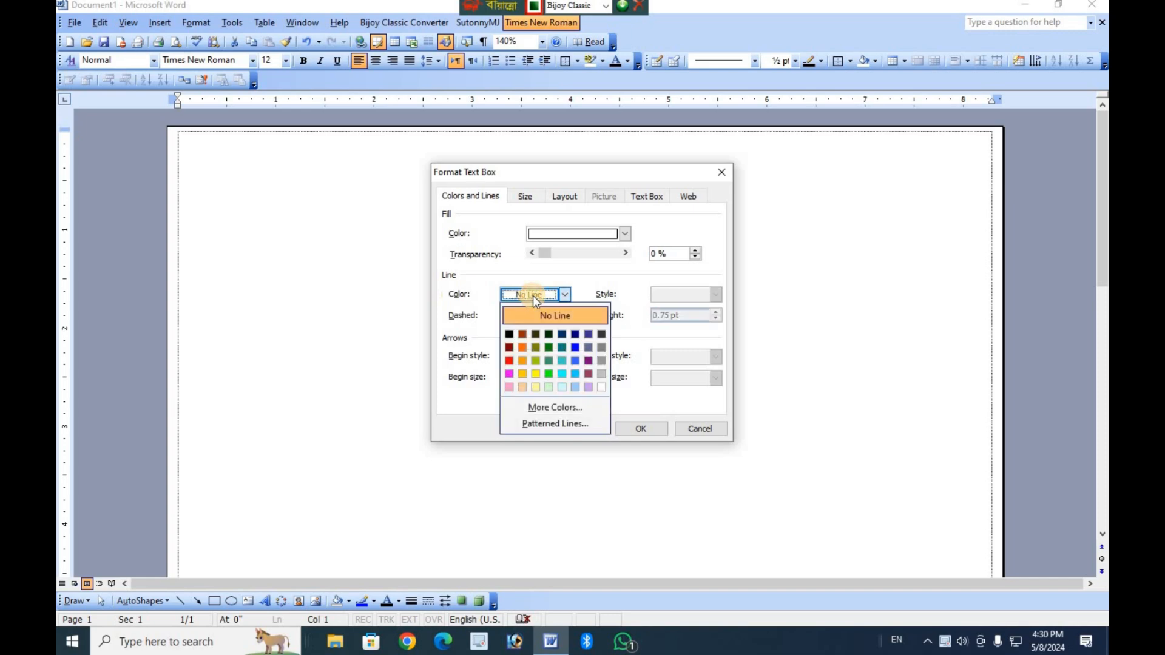
pyautogui.click(545, 315)
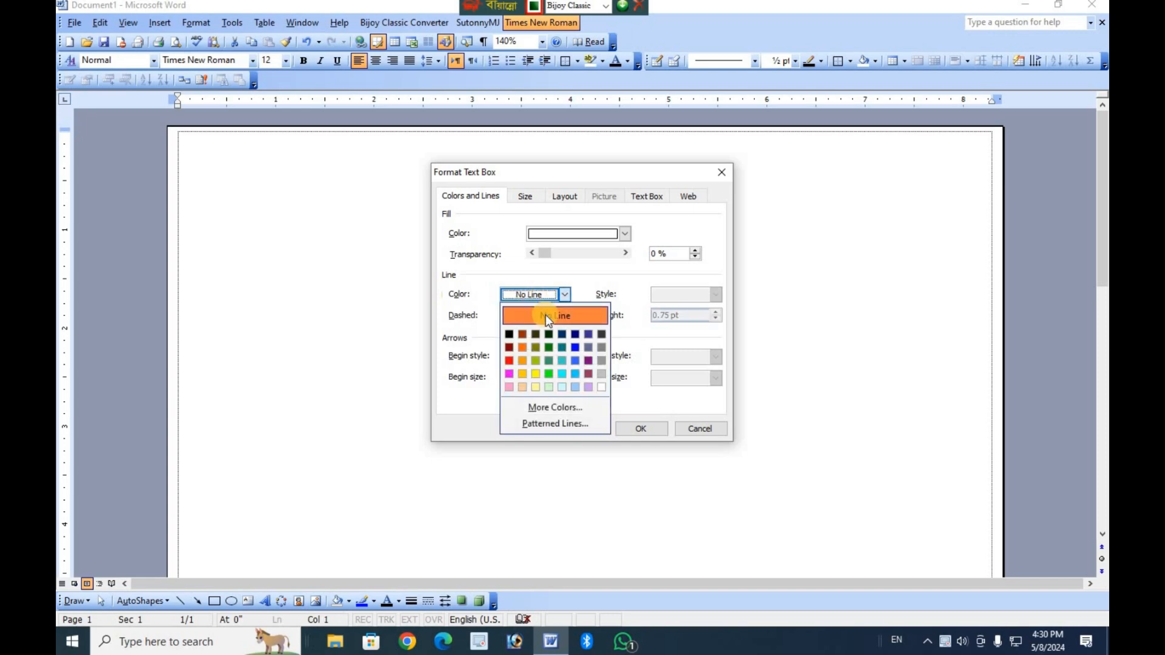
pyautogui.click(569, 236)
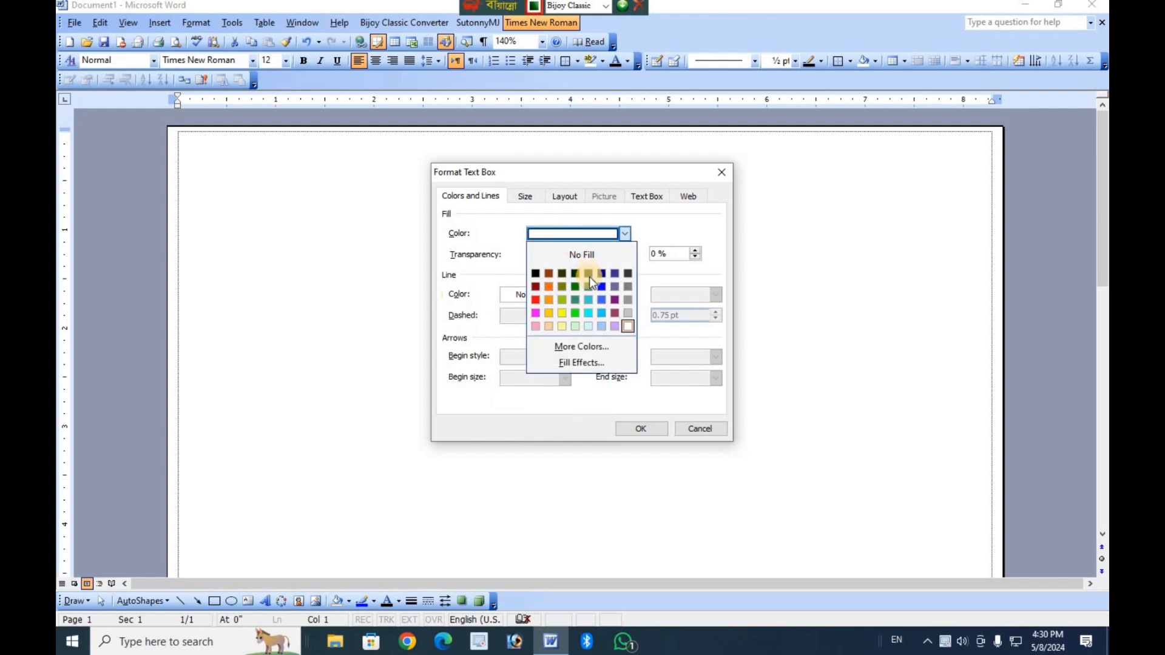
pyautogui.click(588, 311)
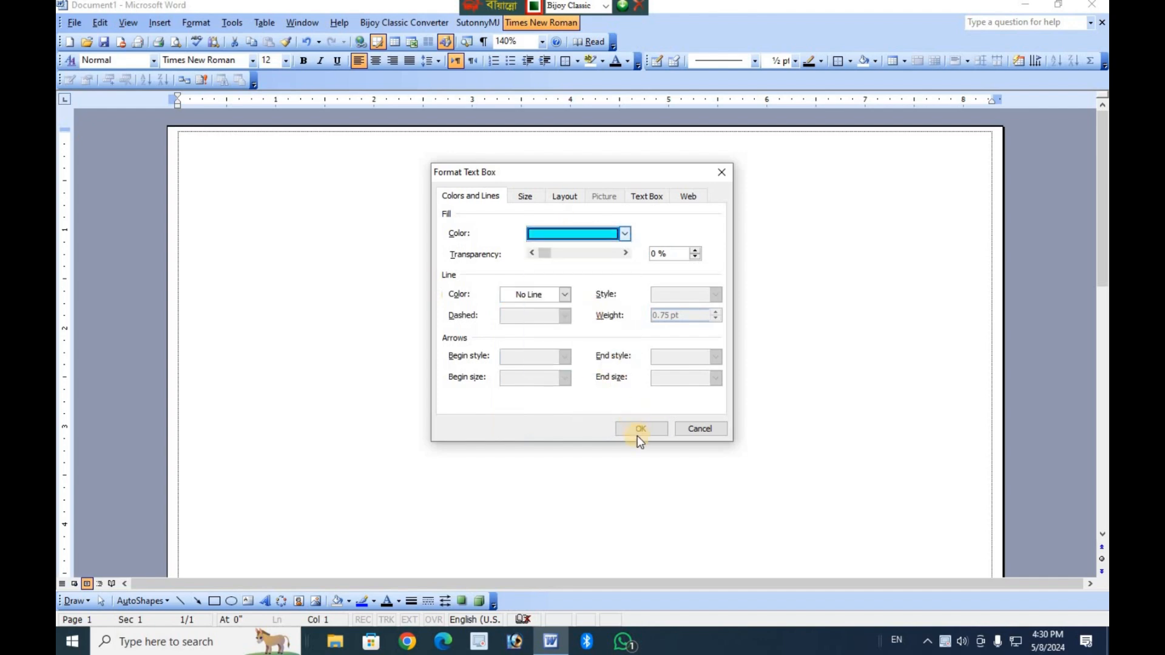
pyautogui.click(638, 429)
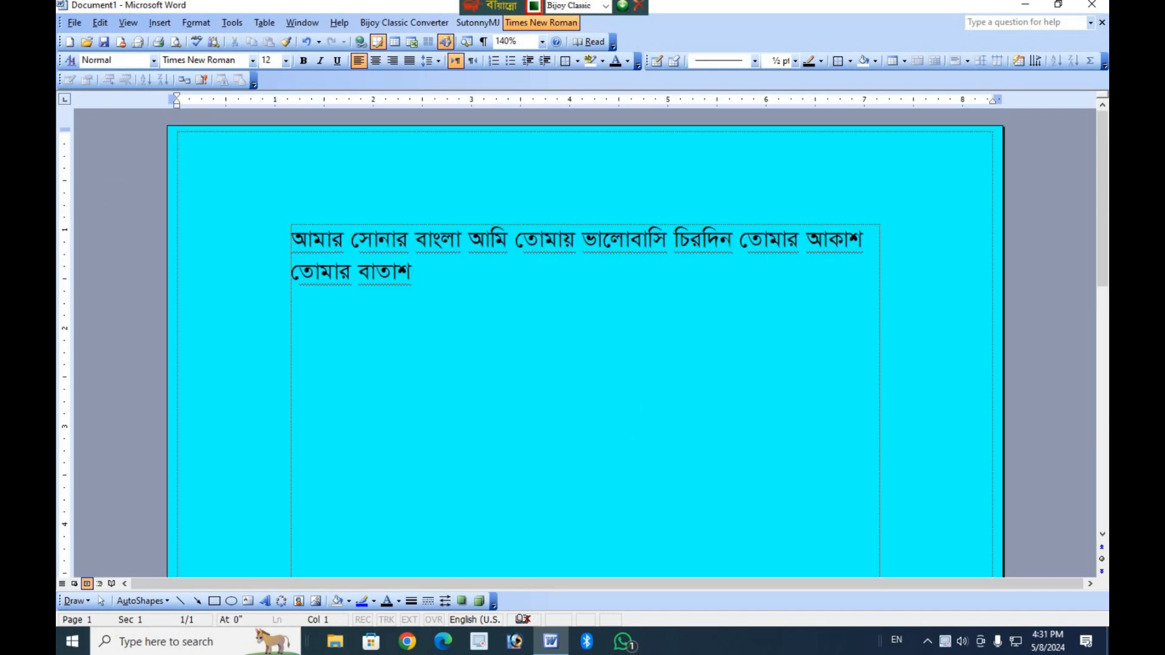
# Check in Print Preview how the page with the filled text box behind the text would print, and return to the document.
pyautogui.click(74, 22)
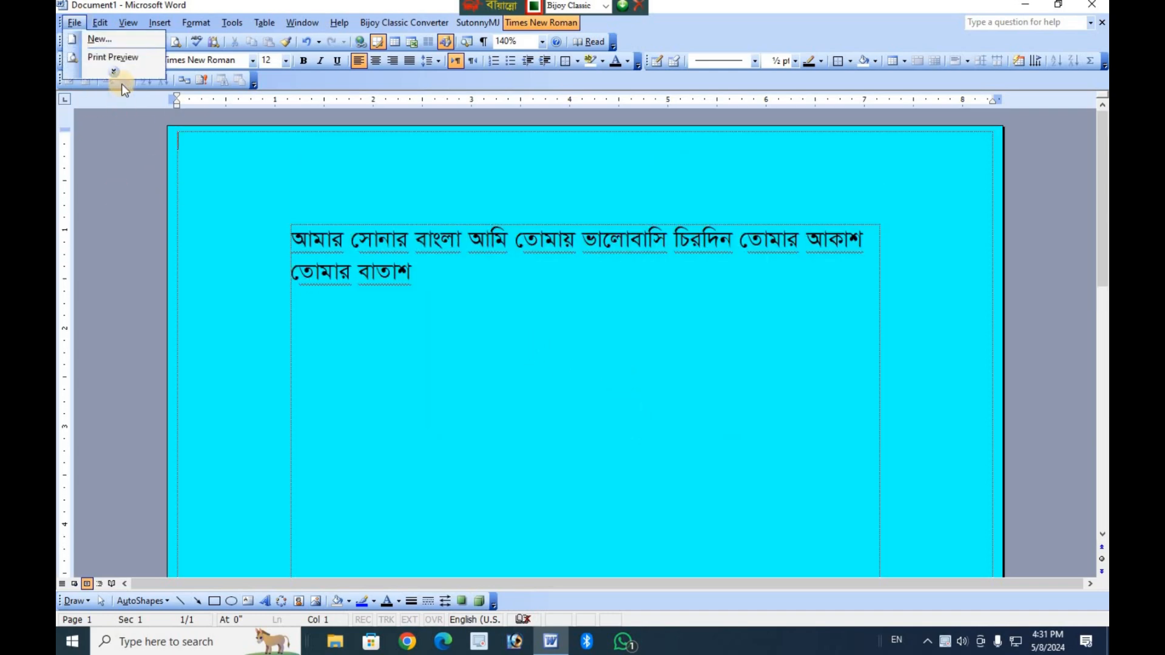
pyautogui.click(121, 58)
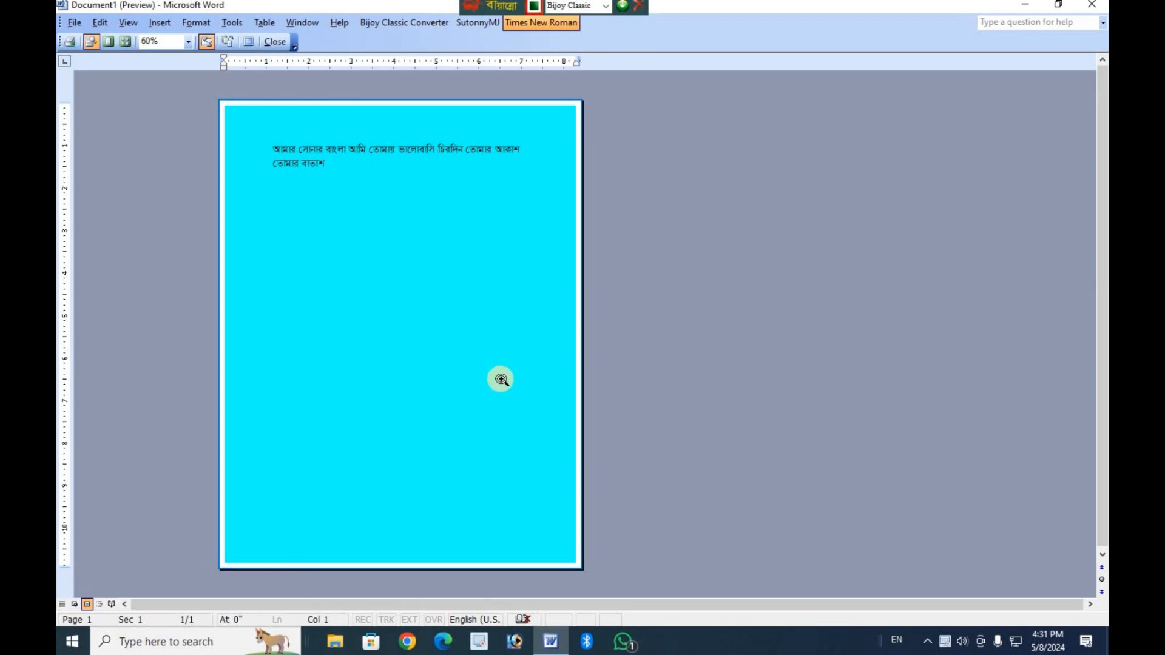
pyautogui.click(486, 409)
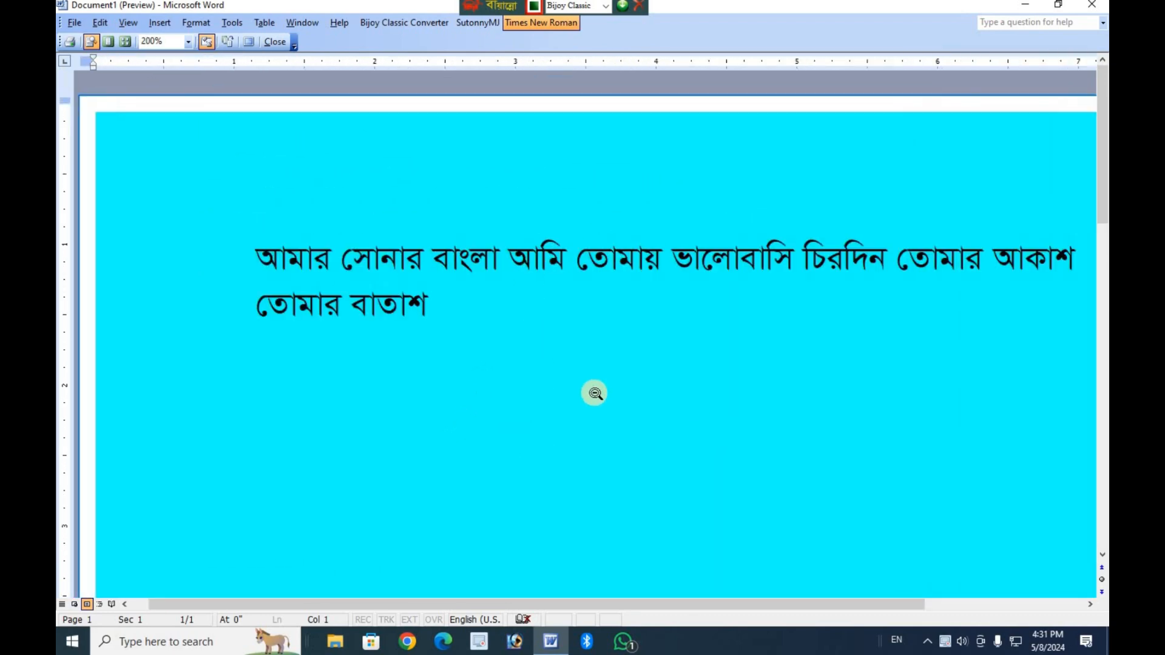
pyautogui.press('alt')
pyautogui.scroll(-8, 592, 405)
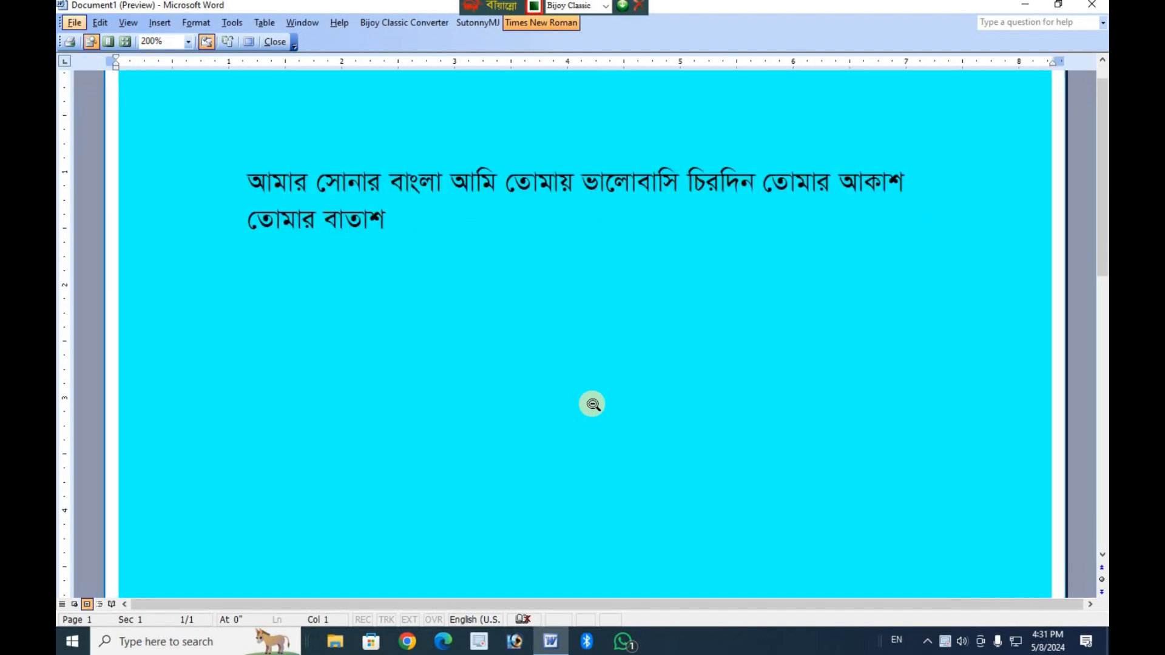
pyautogui.scroll(-2, 593, 405)
pyautogui.scroll(6, 595, 402)
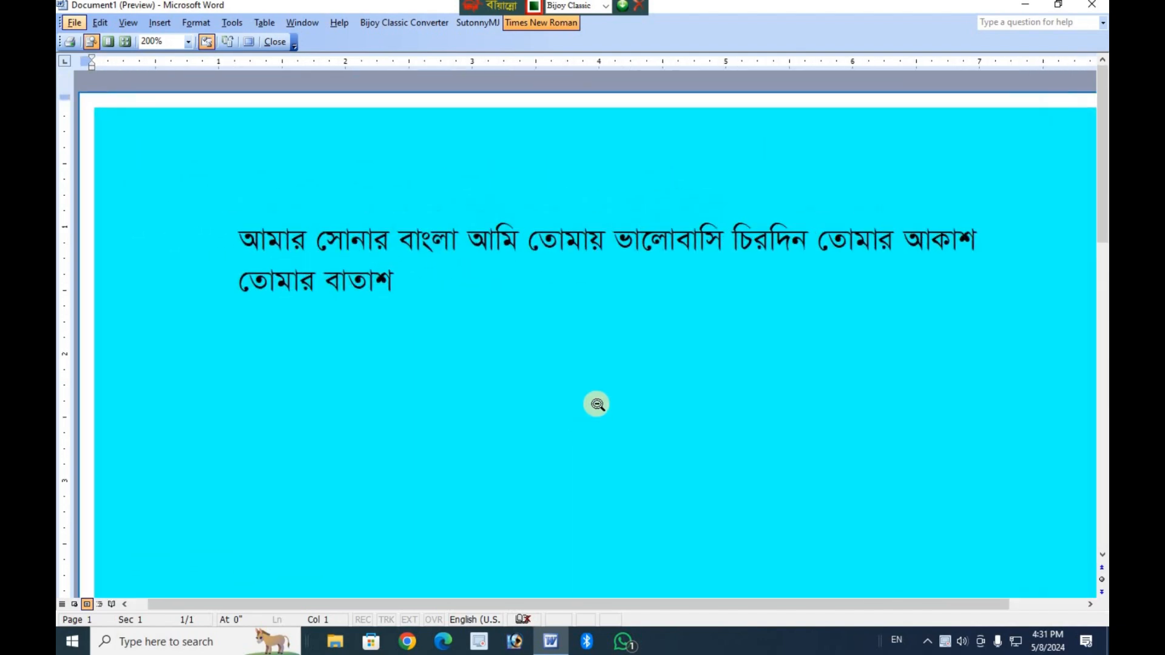
pyautogui.scroll(-6, 597, 400)
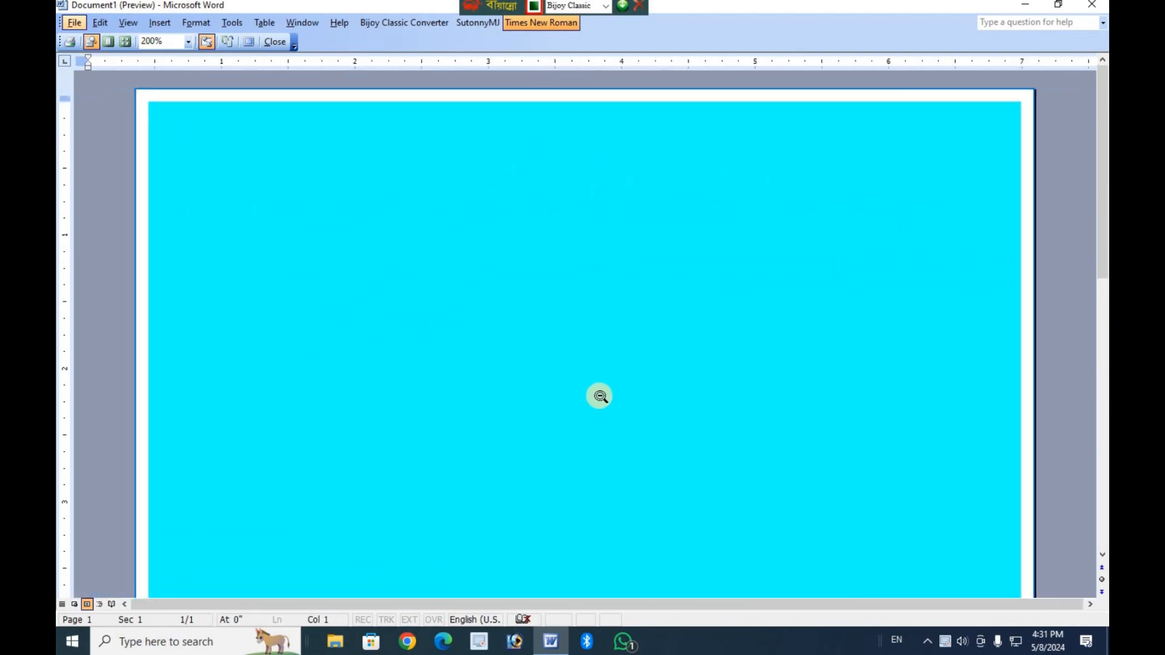
pyautogui.scroll(6, 607, 399)
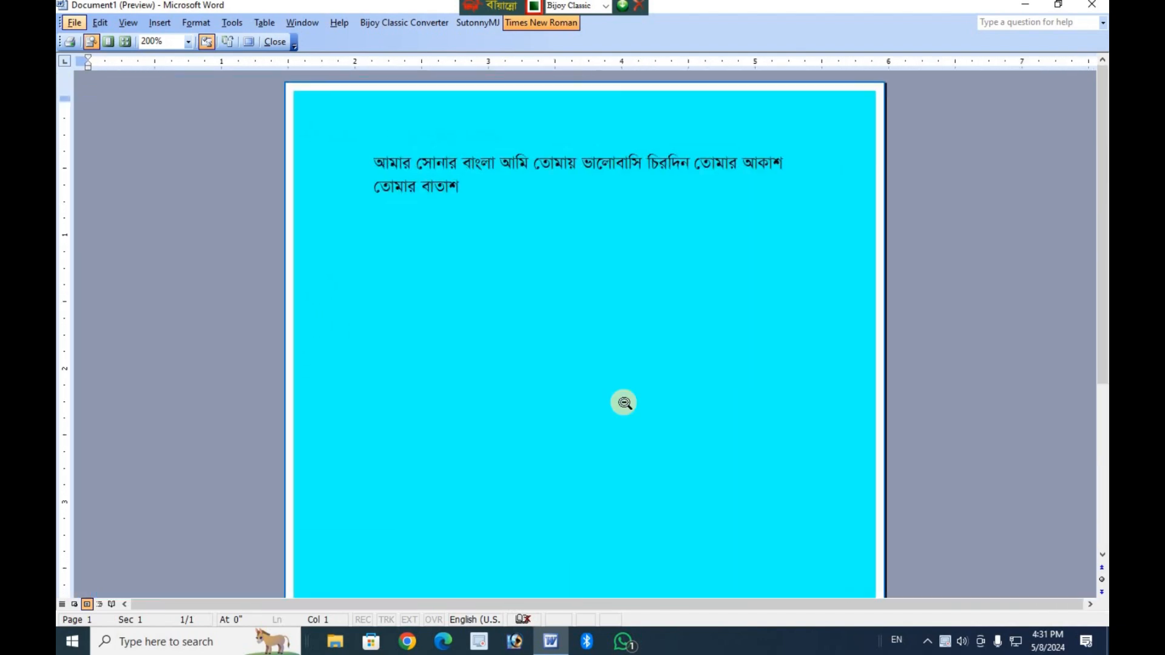
pyautogui.click(275, 42)
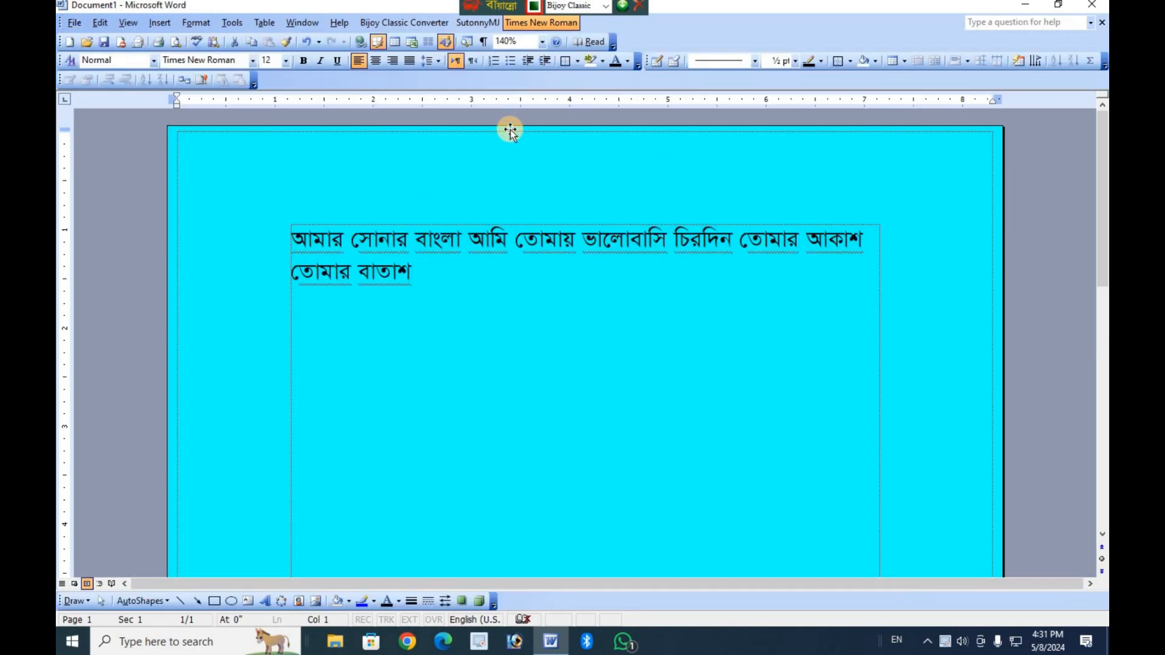
# Delete the turquoise text box that covers the page.
pyautogui.click(510, 130)
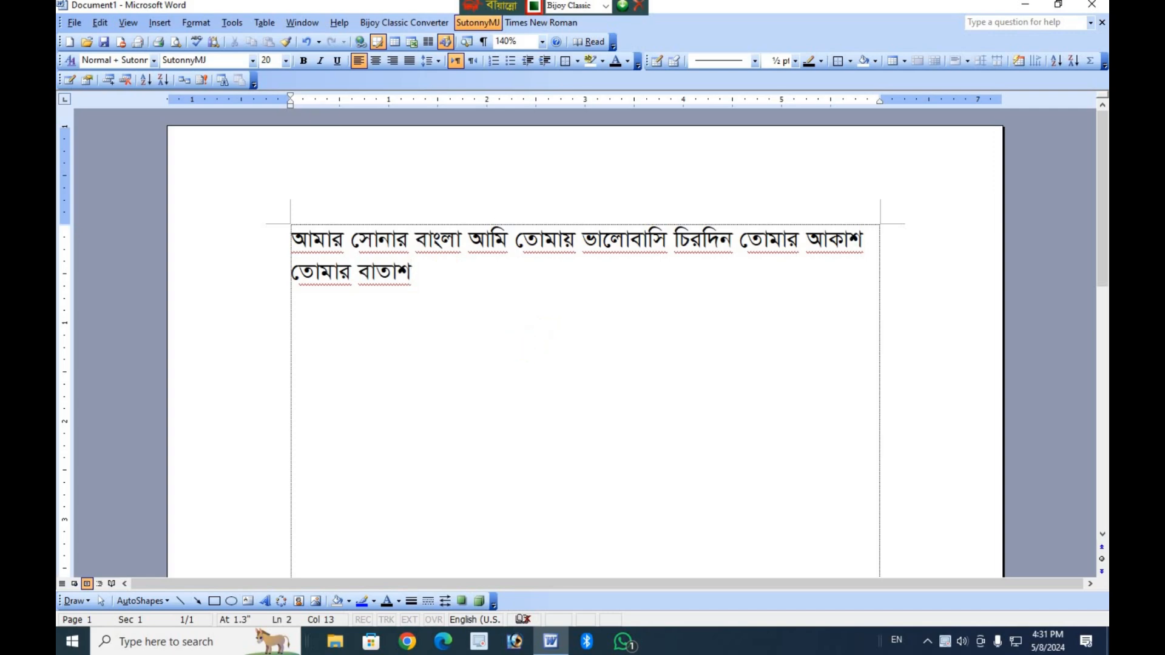
# Open the AutoFormat dialog to view its options, and close it without formatting the document.
pyautogui.click(198, 23)
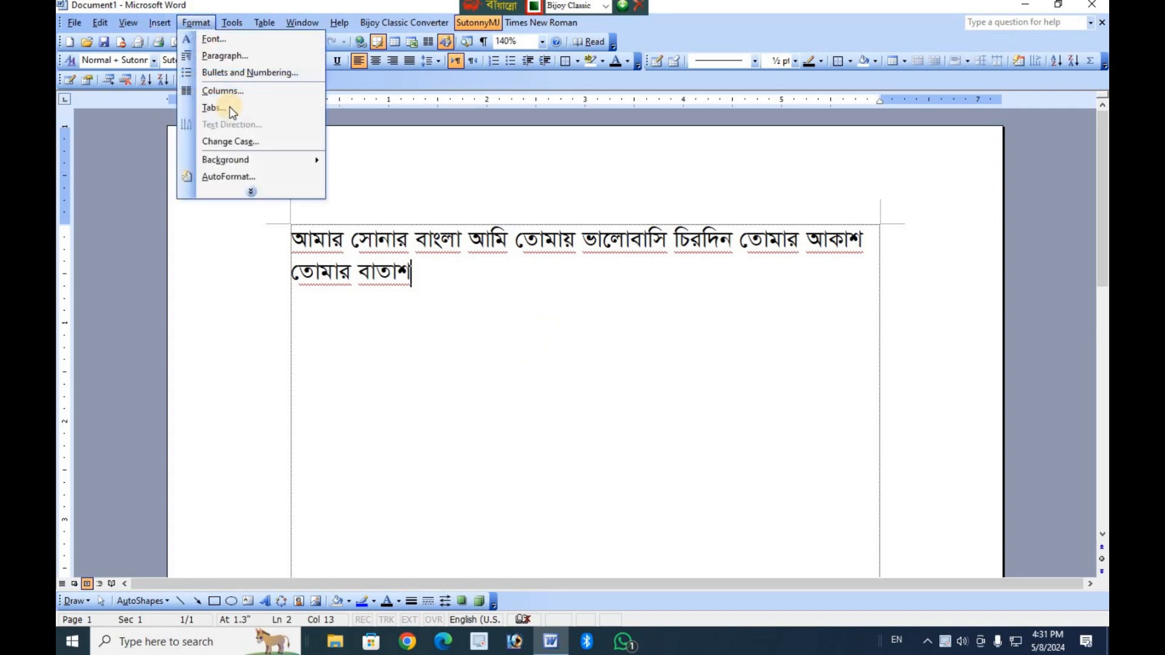
pyautogui.click(249, 191)
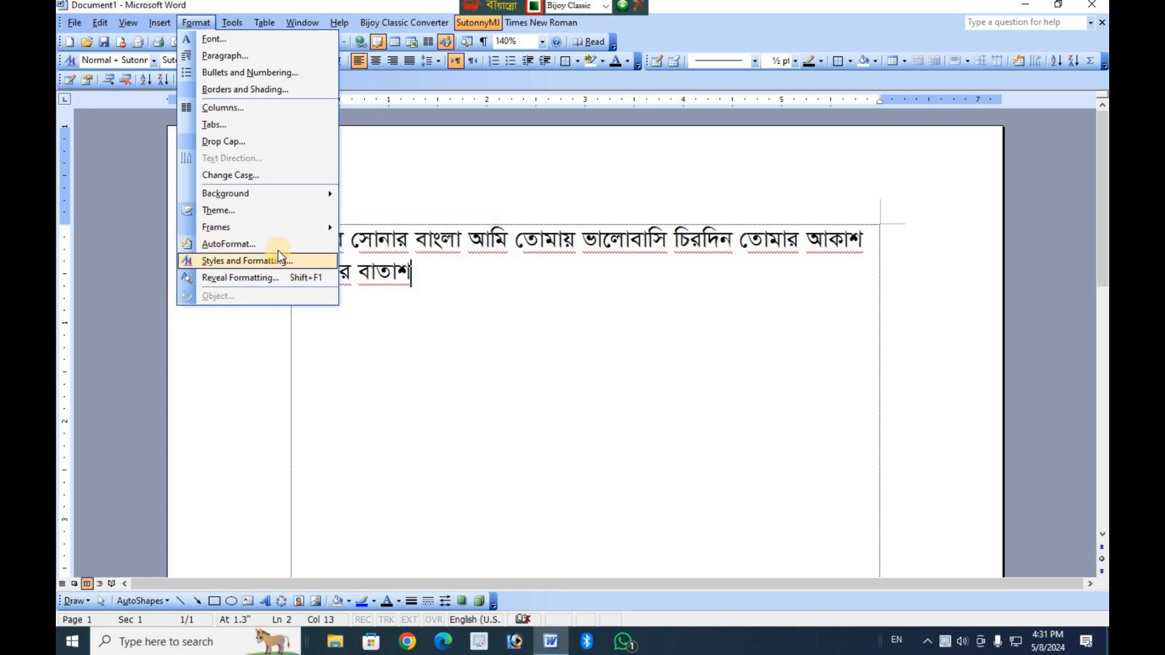
pyautogui.click(278, 246)
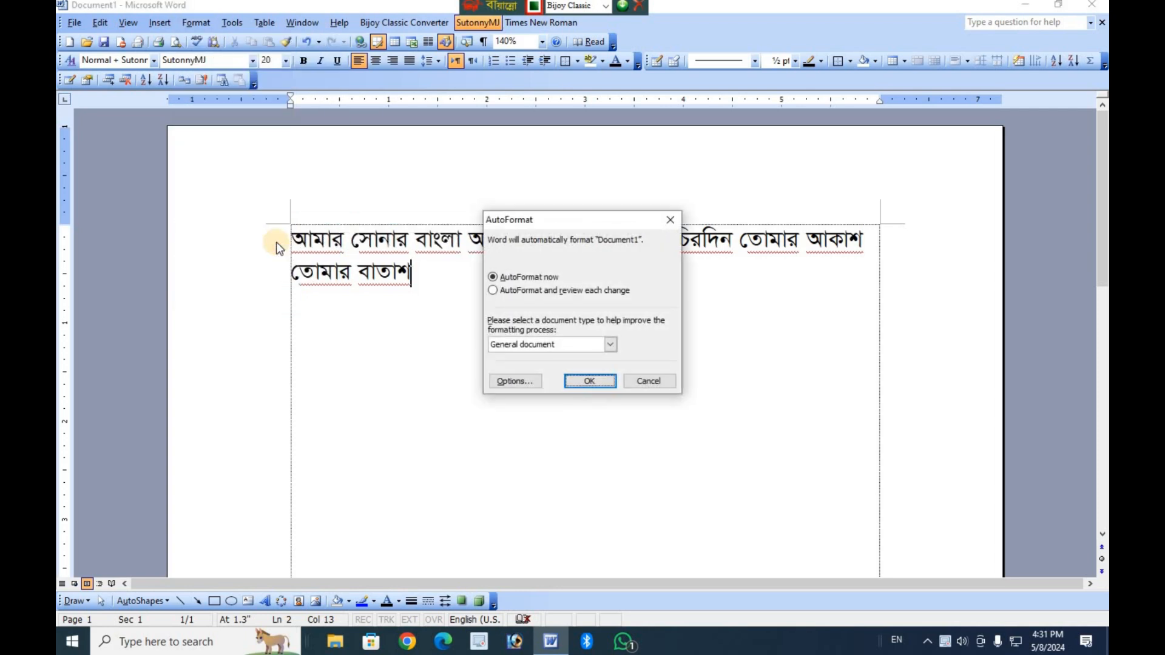
pyautogui.click(659, 381)
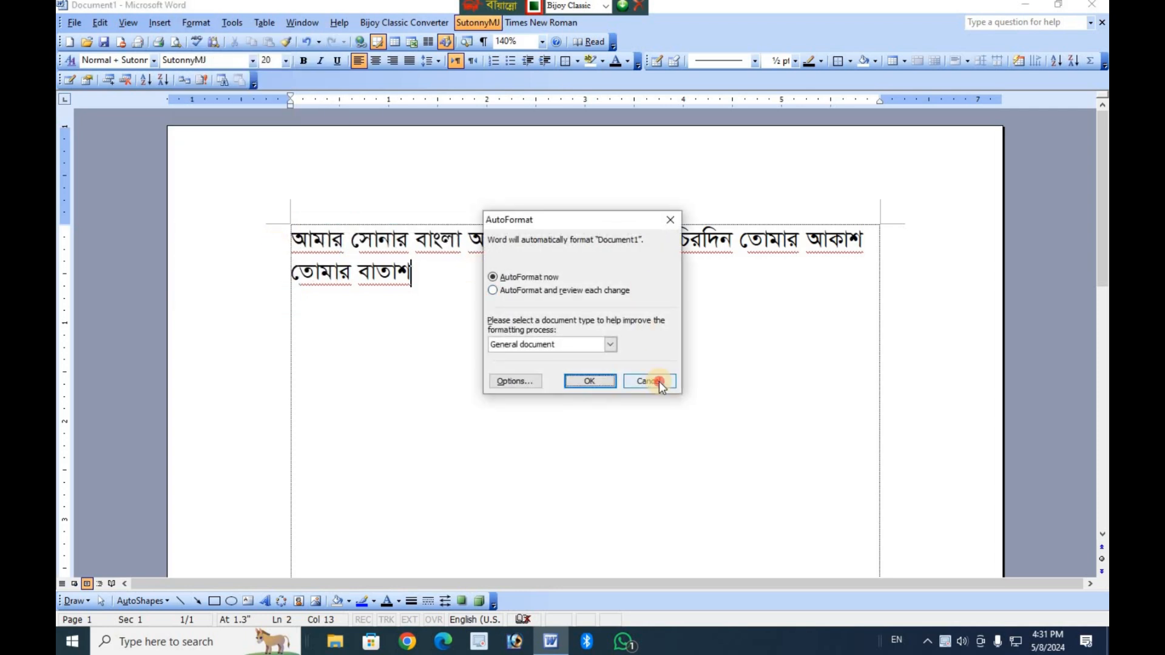
# Try the Heading 2, Normal and Heading 3 styles on the Bangla paragraph through Styles and Formatting, and close the pane.
pyautogui.click(195, 23)
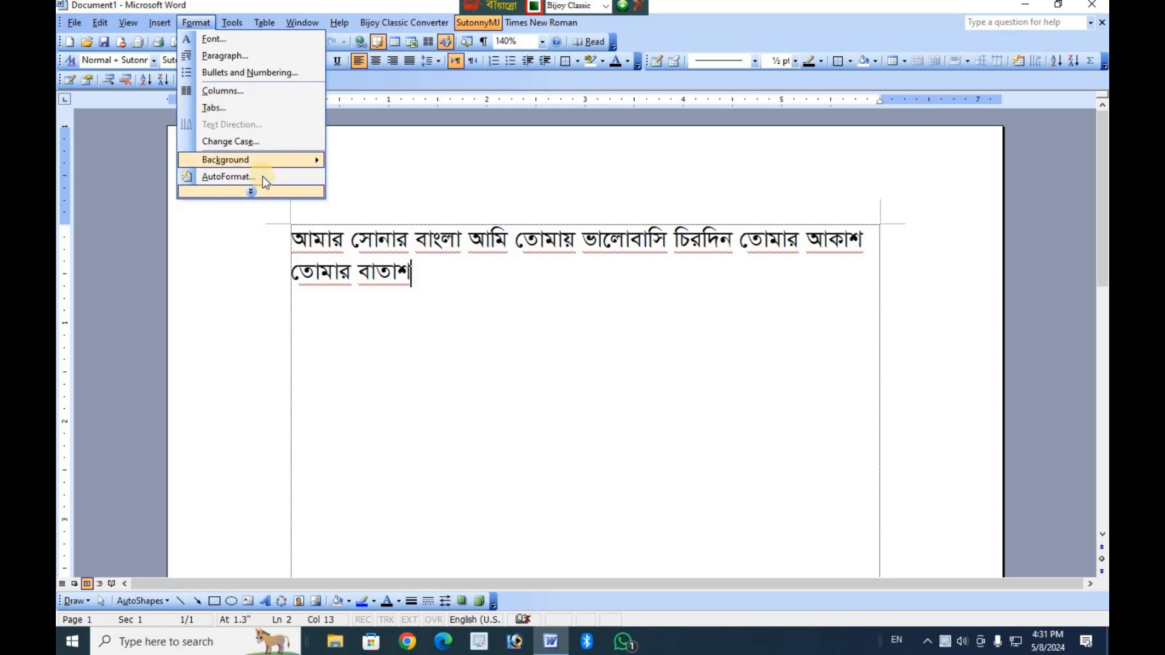
pyautogui.click(251, 191)
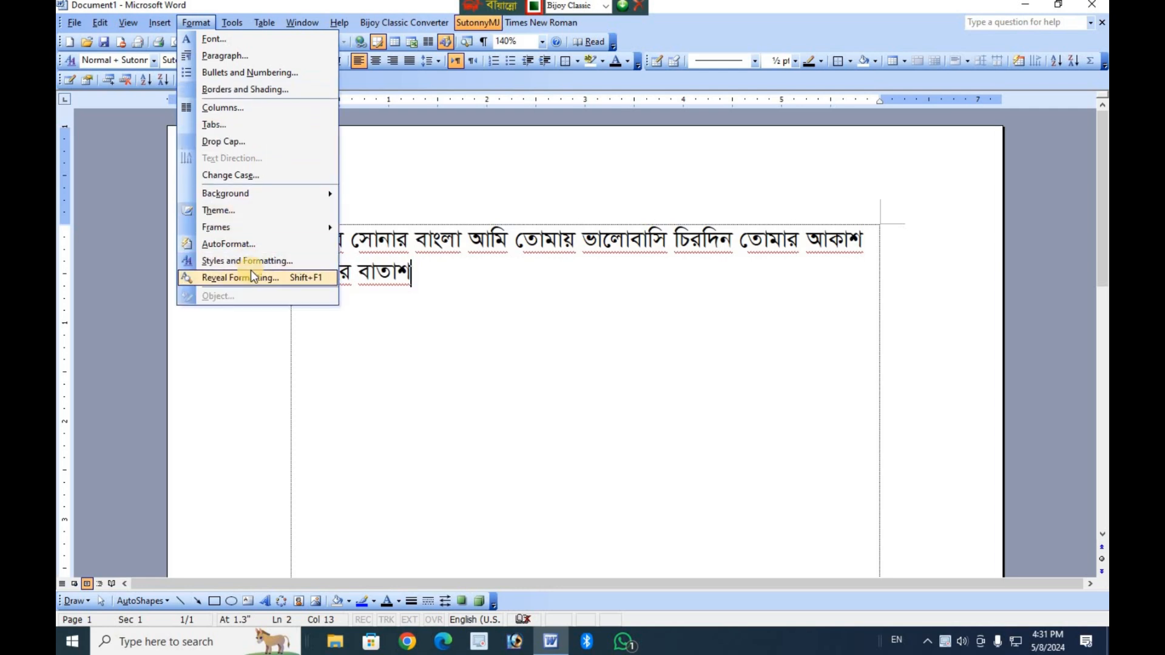
pyautogui.click(256, 262)
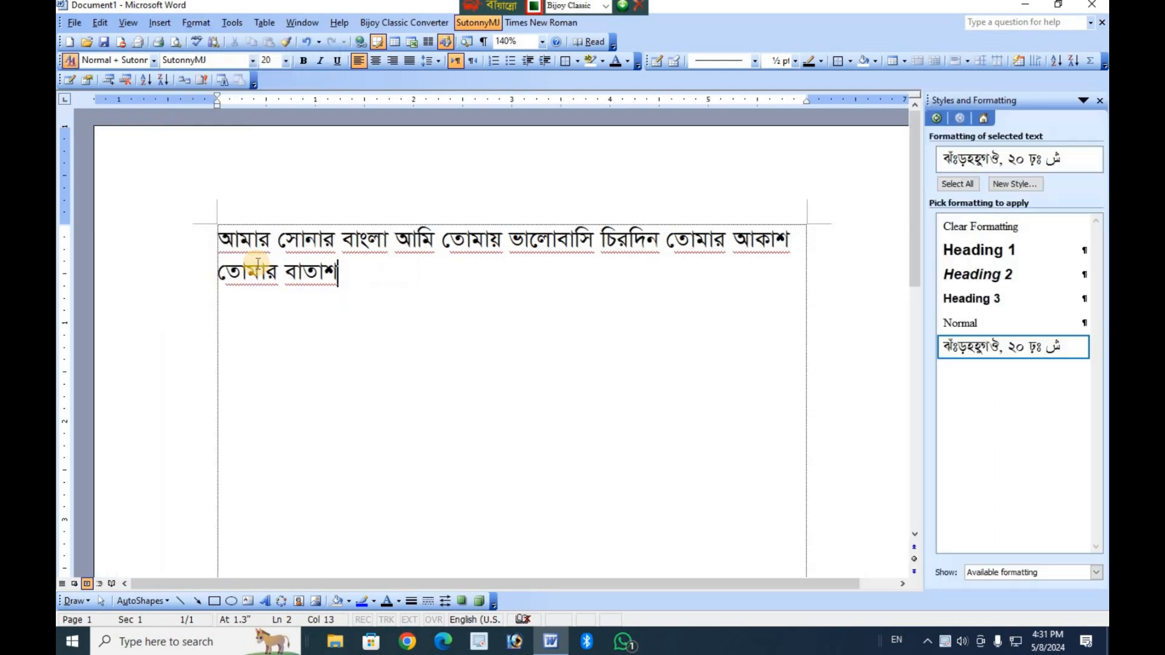
pyautogui.click(1042, 271)
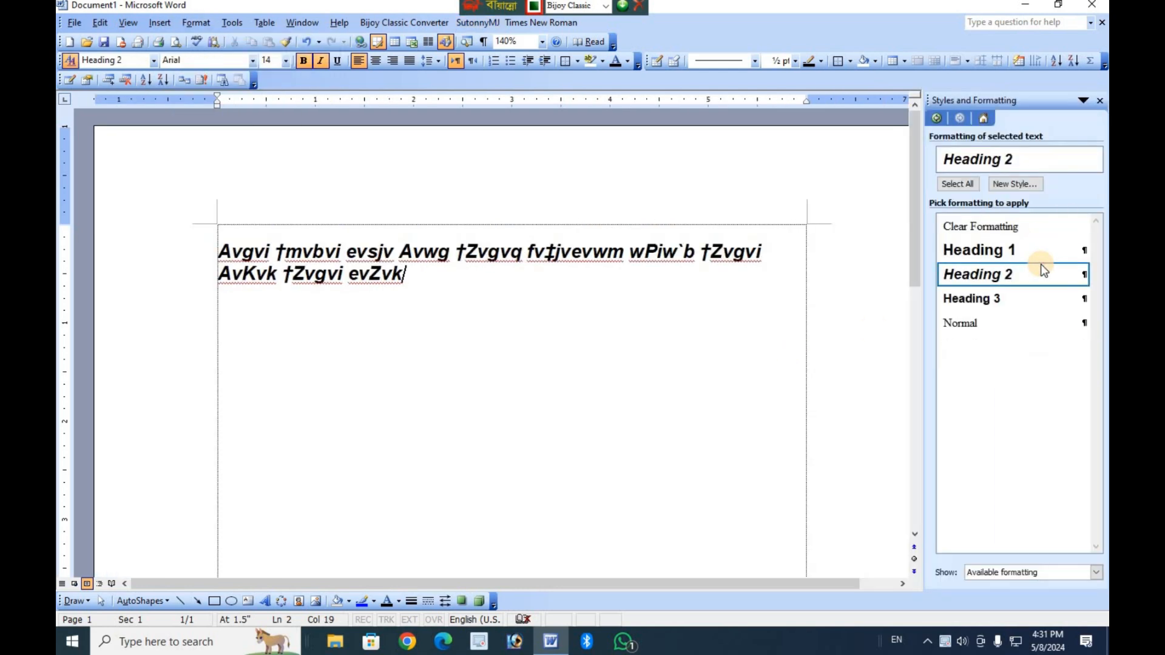
pyautogui.click(993, 320)
pyautogui.click(995, 301)
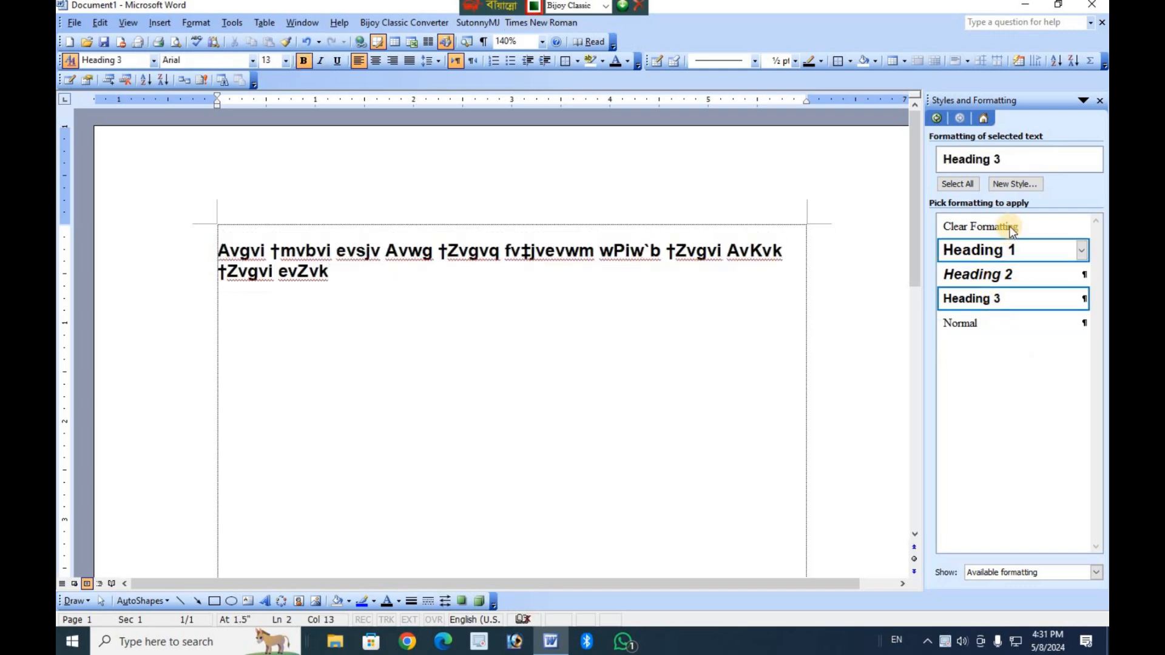
pyautogui.click(1099, 101)
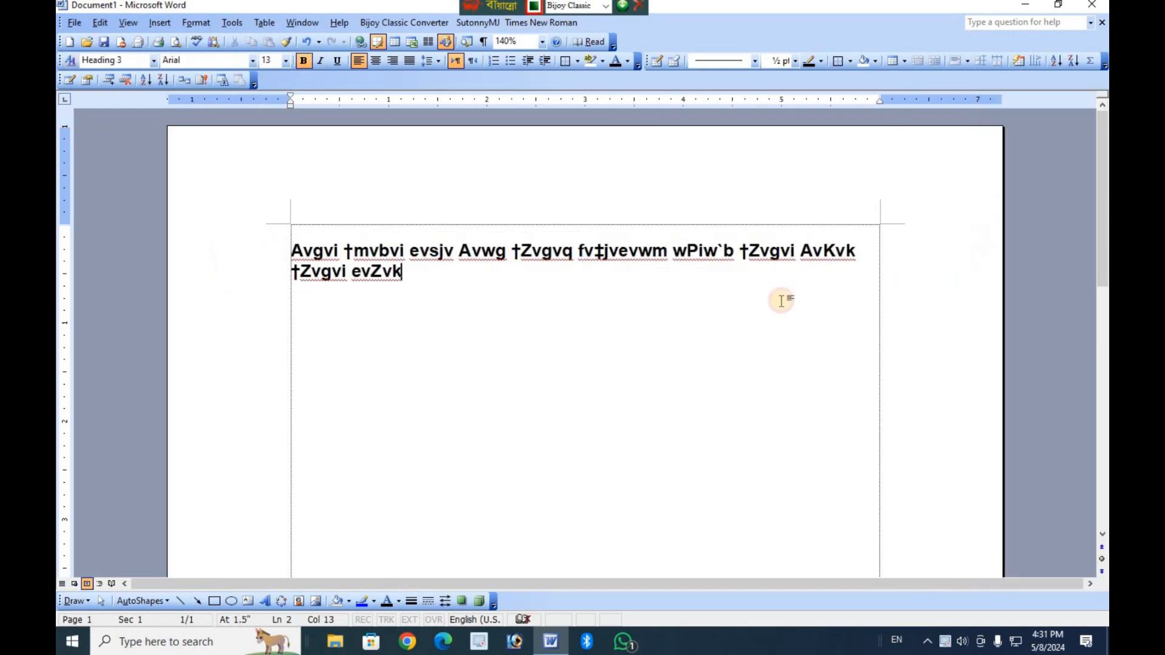
# Undo the heading and Normal style changes on the Bangla paragraph.
pyautogui.hotkey('ctrl', 'z')
pyautogui.hotkey('ctrl', 'z')
pyautogui.hotkey('ctrl', 'z')
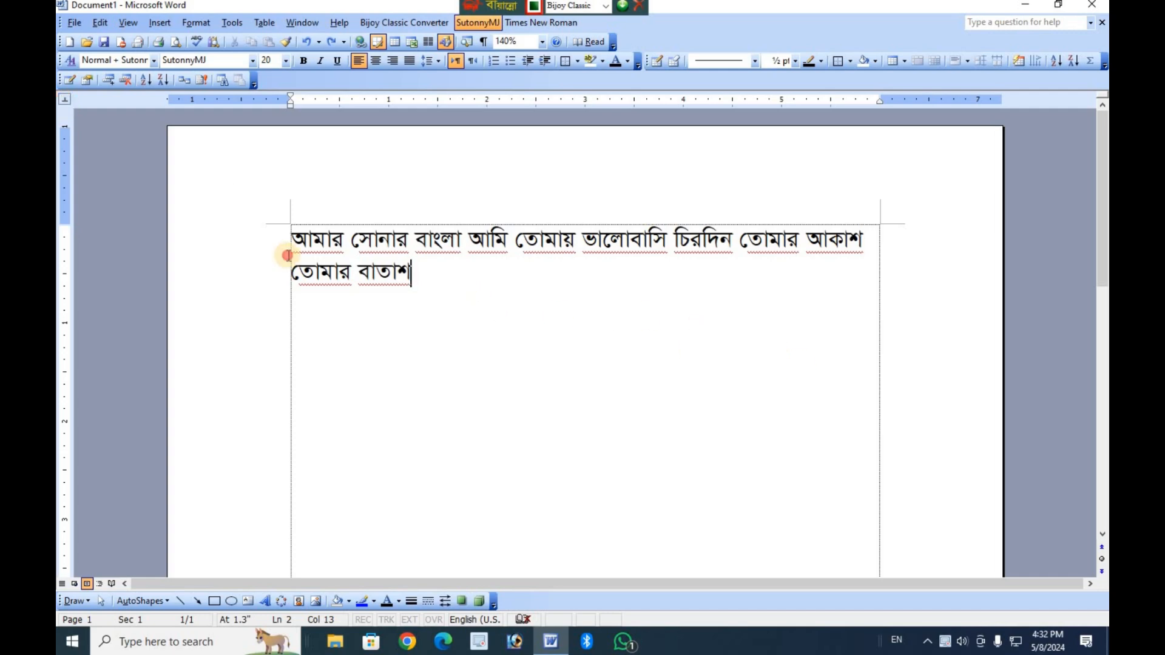
# Delete the whole two-line Bangla paragraph from the page.
pyautogui.doubleClick(224, 242)
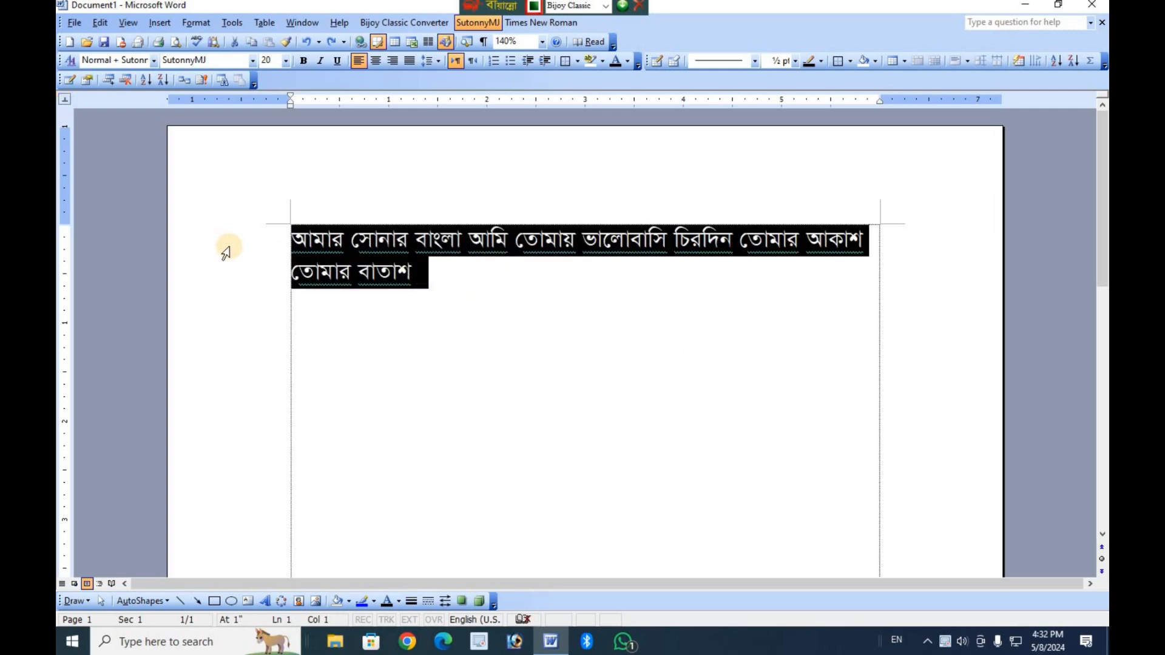
pyautogui.press('Delete')
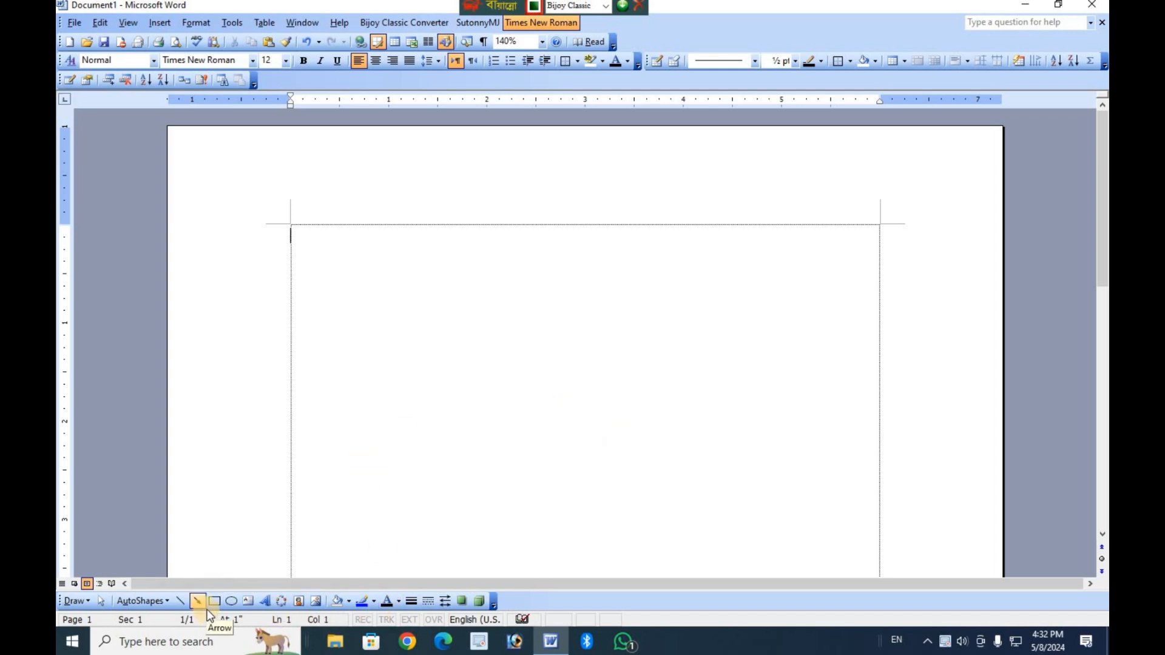
# Draw a vertical line about 1.4 inches long near the middle of the page without using the drawing canvas.
pyautogui.click(180, 601)
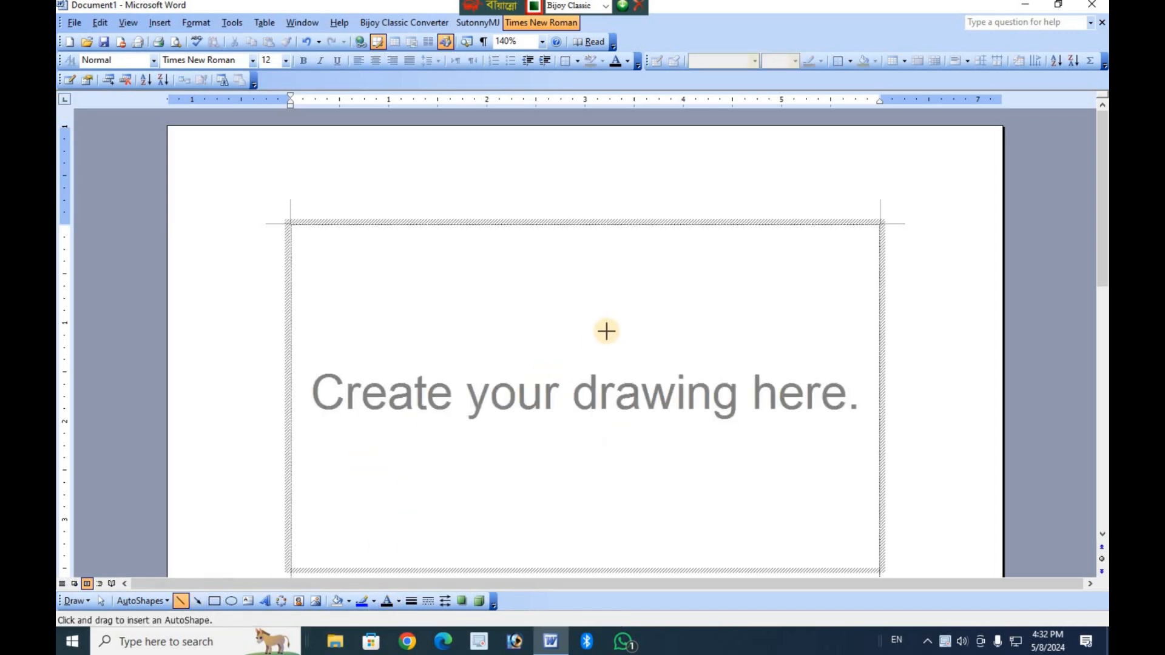
pyautogui.press('Escape')
pyautogui.moveTo(560, 279); pyautogui.dragTo(561, 414)
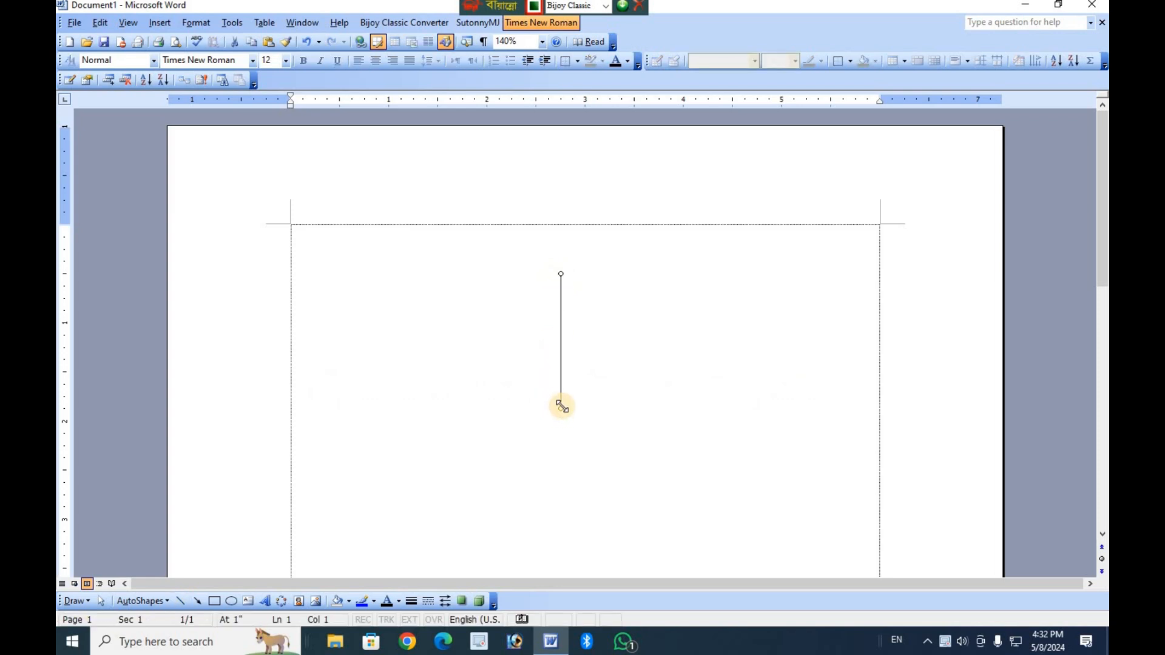
# Draw a horizontal line about 1.9 inches long rightward from the lower end of the vertical line, and deselect it.
pyautogui.click(181, 601)
pyautogui.press('Escape')
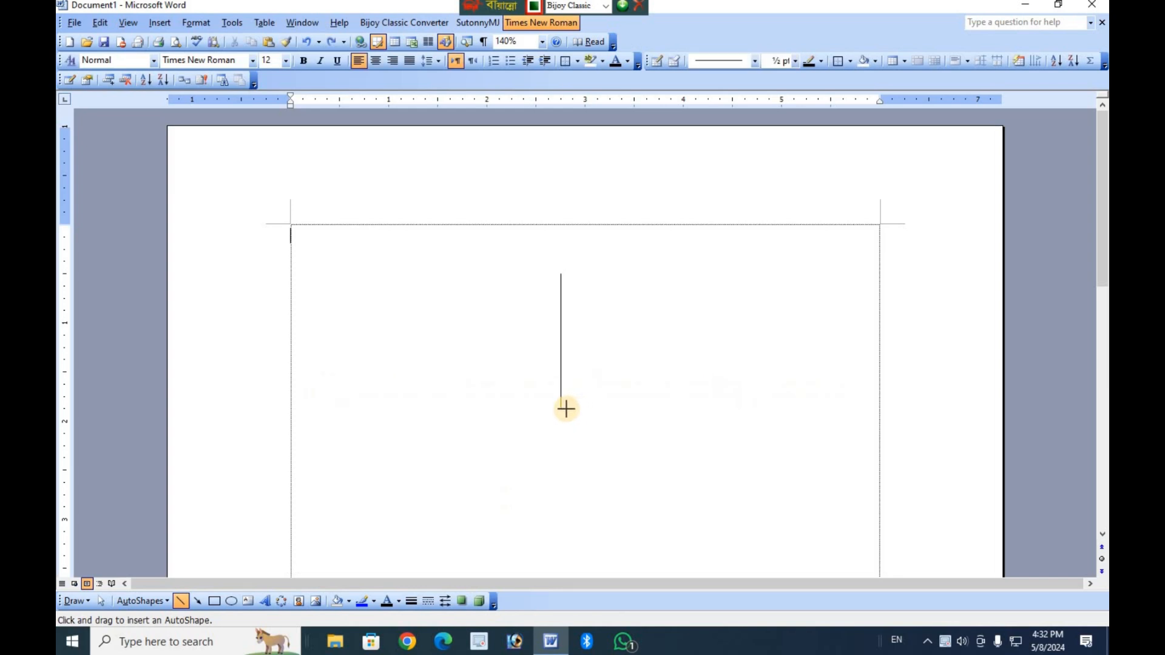
pyautogui.moveTo(557, 407); pyautogui.dragTo(745, 409)
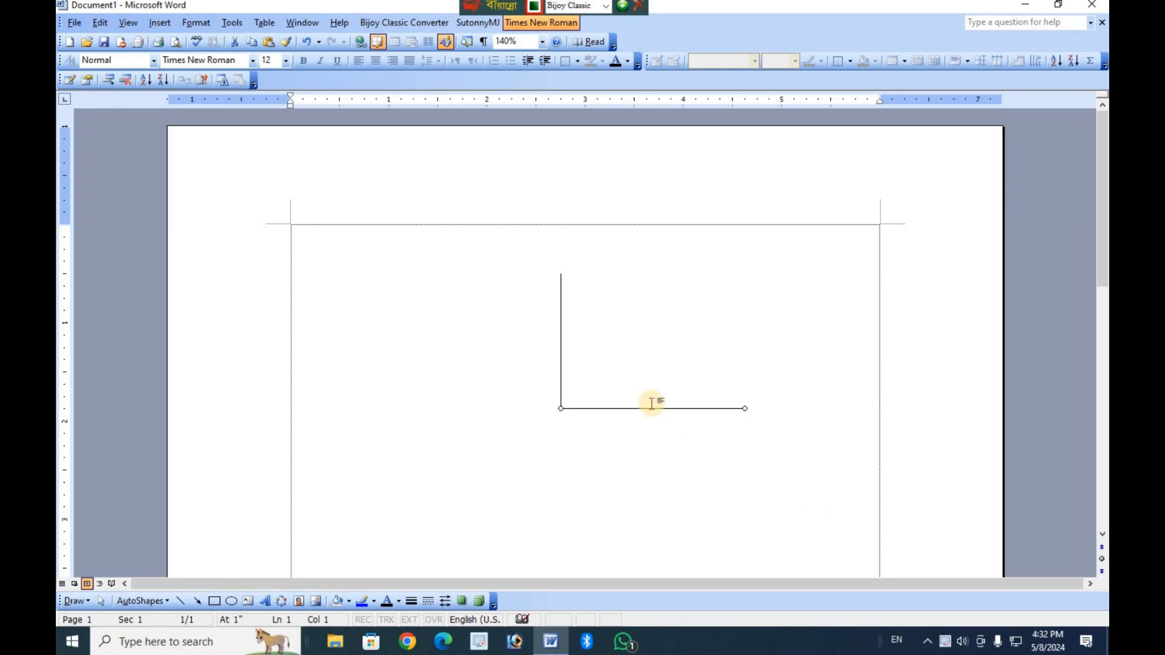
pyautogui.click(653, 336)
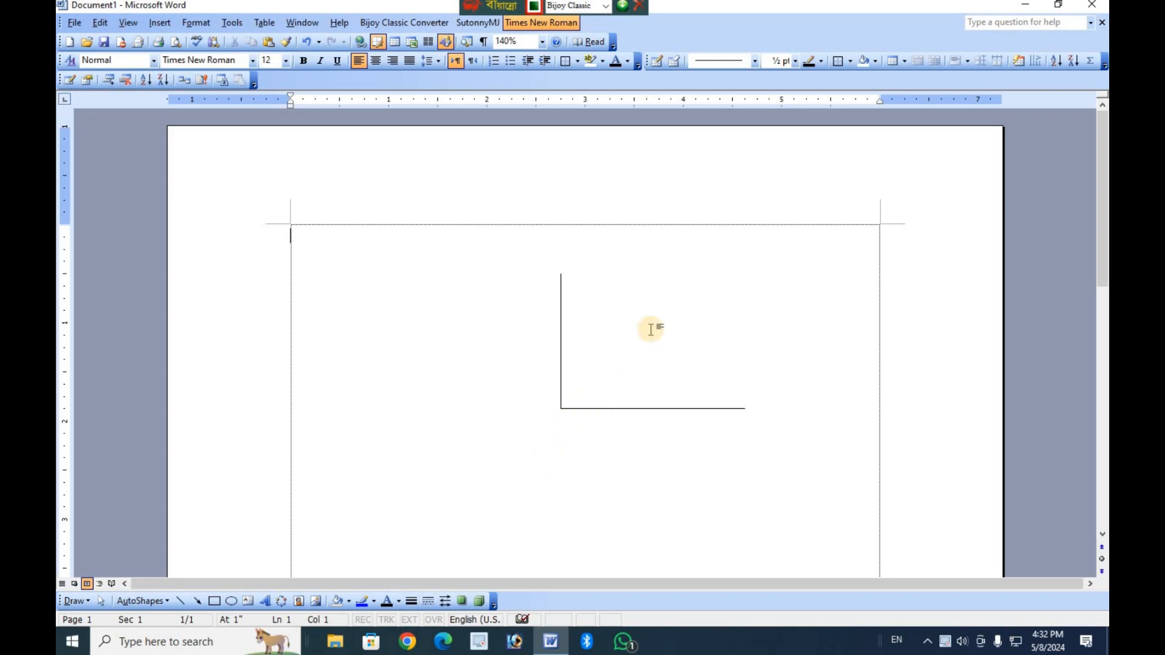
# Delete the horizontal line and the vertical line from the page.
pyautogui.click(661, 408)
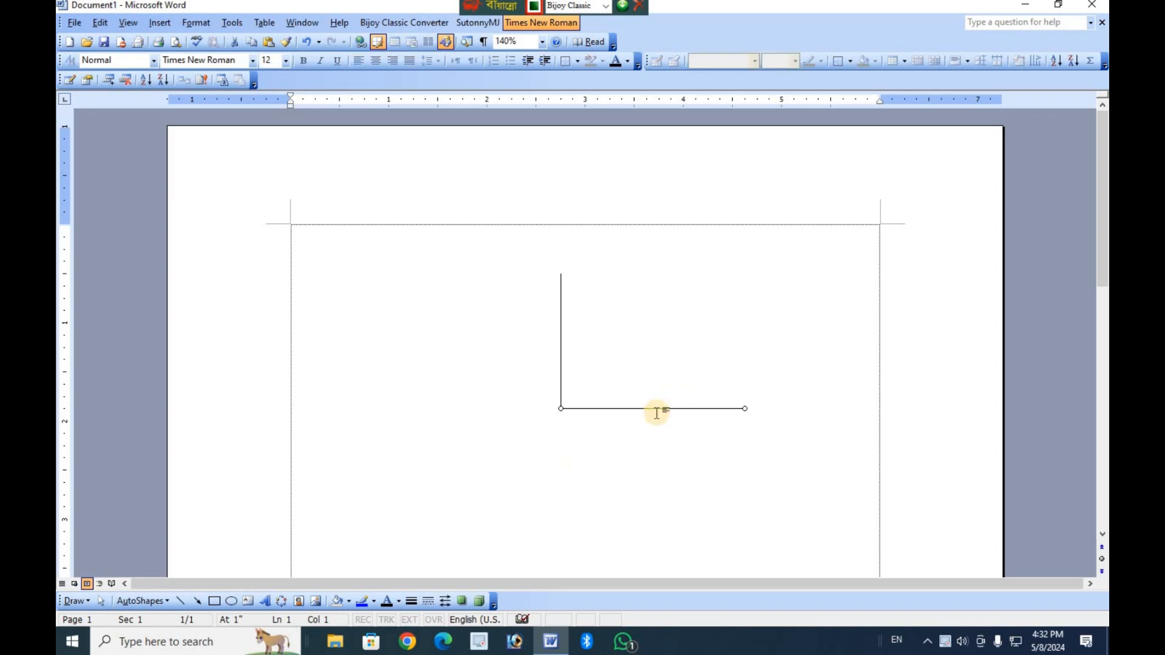
pyautogui.press('Delete')
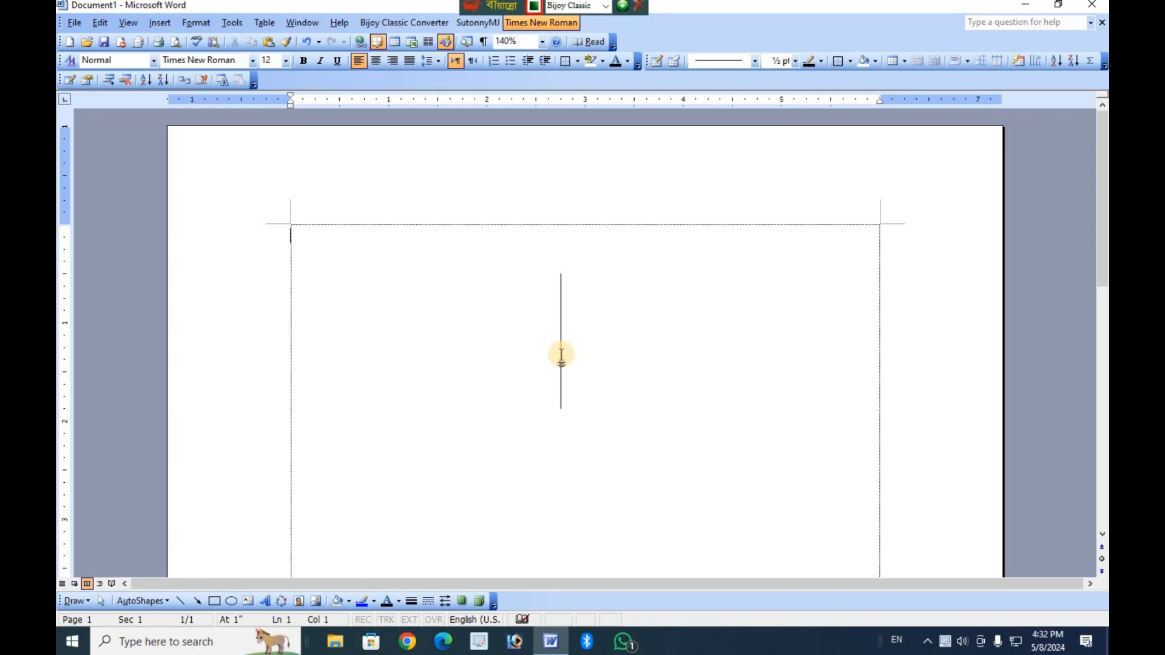
pyautogui.click(561, 355)
pyautogui.click(560, 354)
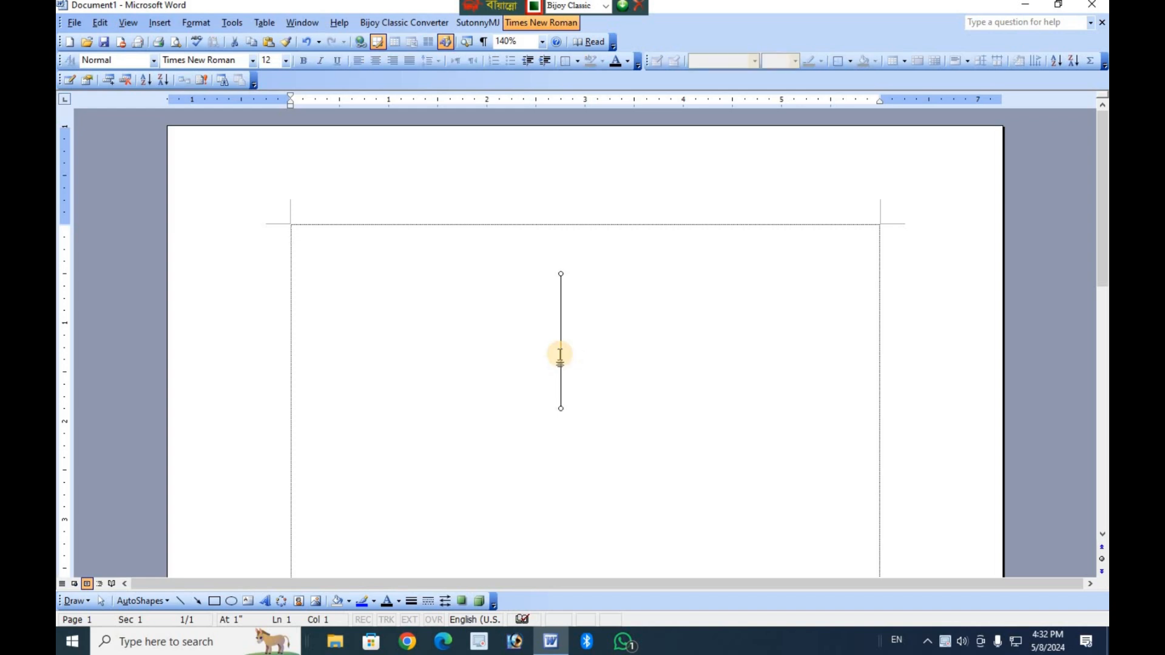
pyautogui.press('Delete')
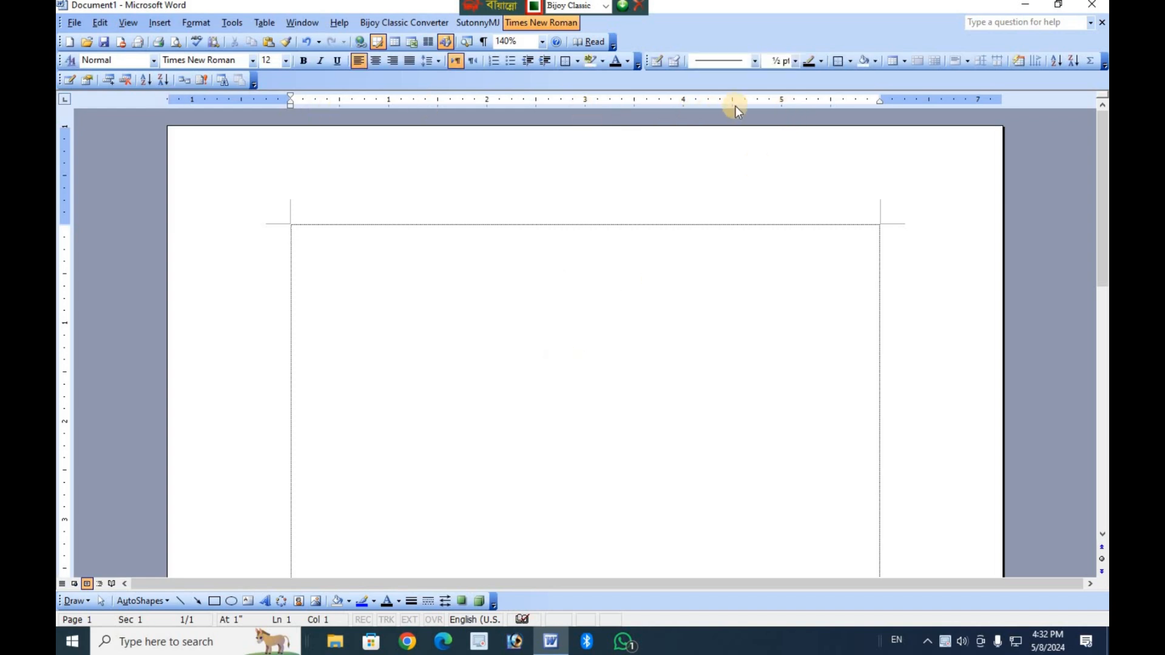
# Set a left tab stop at 4.5 inches and enter "তোমার বাড়ি কোথায়" at it in the SutonnyMJ font.
pyautogui.click(732, 101)
pyautogui.click(486, 27)
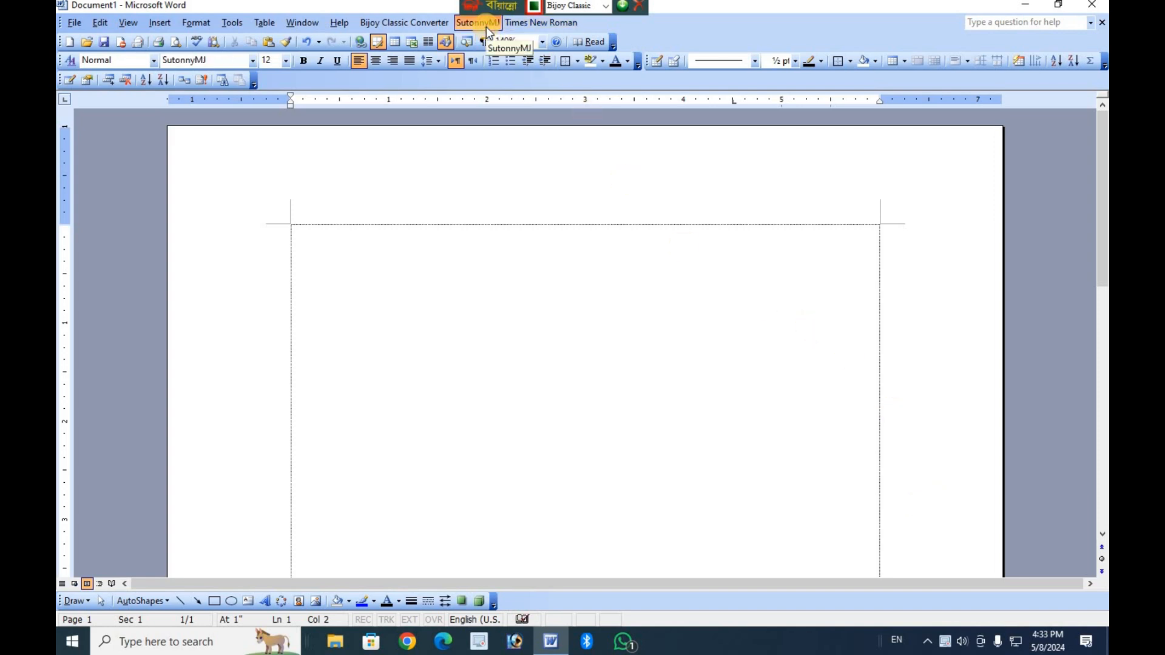
pyautogui.write('c')
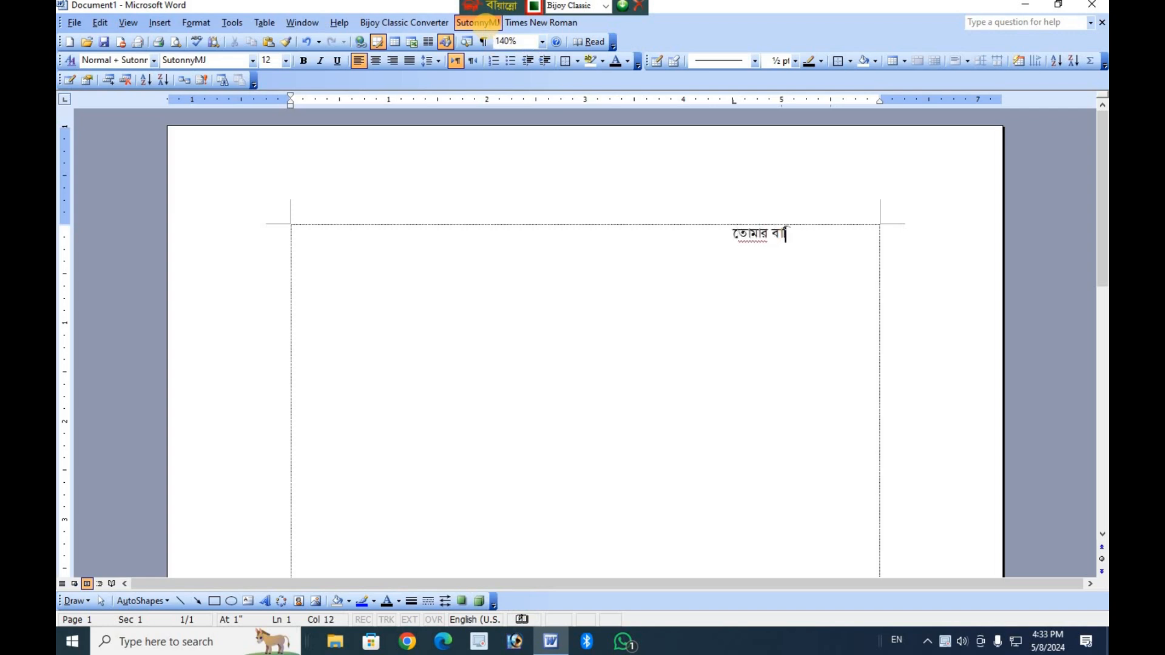
pyautogui.write(' cjW')
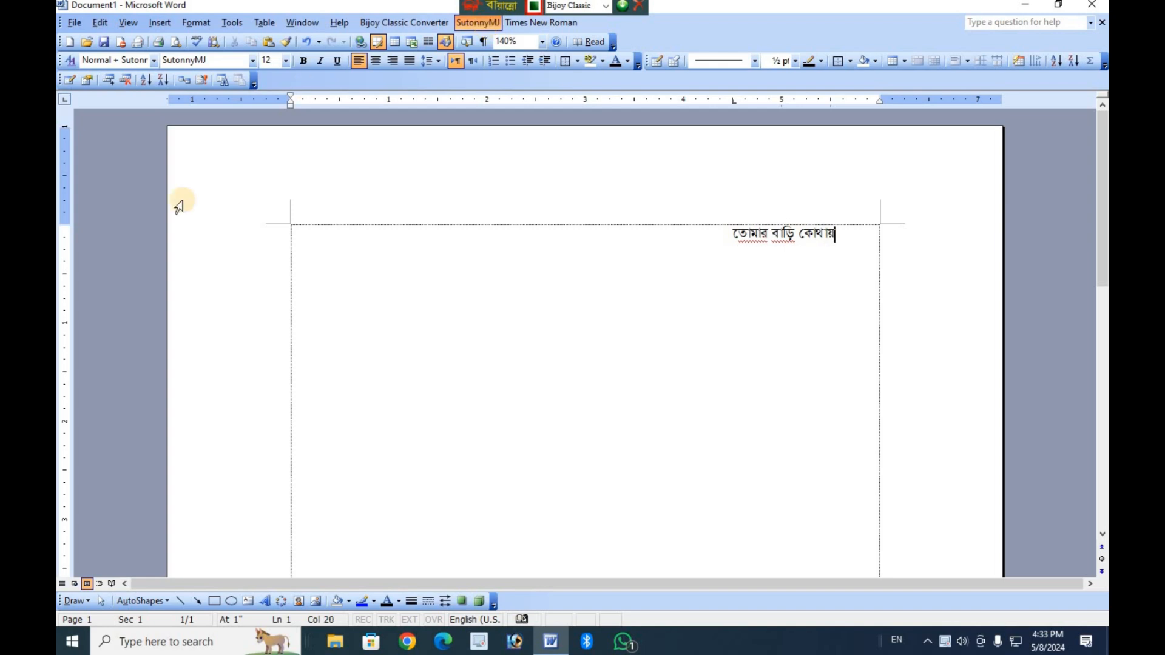
# Move the Bangla sentence's left tab stop to 3 inches on the ruler, and select the line.
pyautogui.keyDown('ctrl'); pyautogui.scroll(7, 714, 343); pyautogui.keyUp('ctrl')
pyautogui.keyDown('ctrl'); pyautogui.scroll(6, 926, 427); pyautogui.keyUp('ctrl')
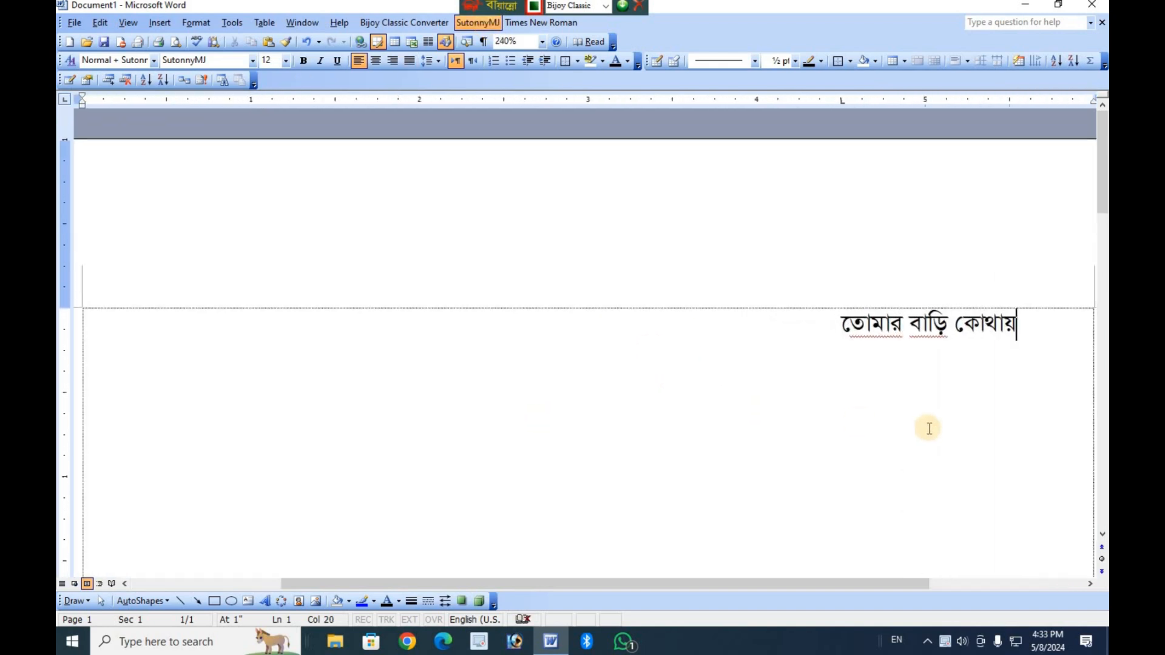
pyautogui.click(554, 350)
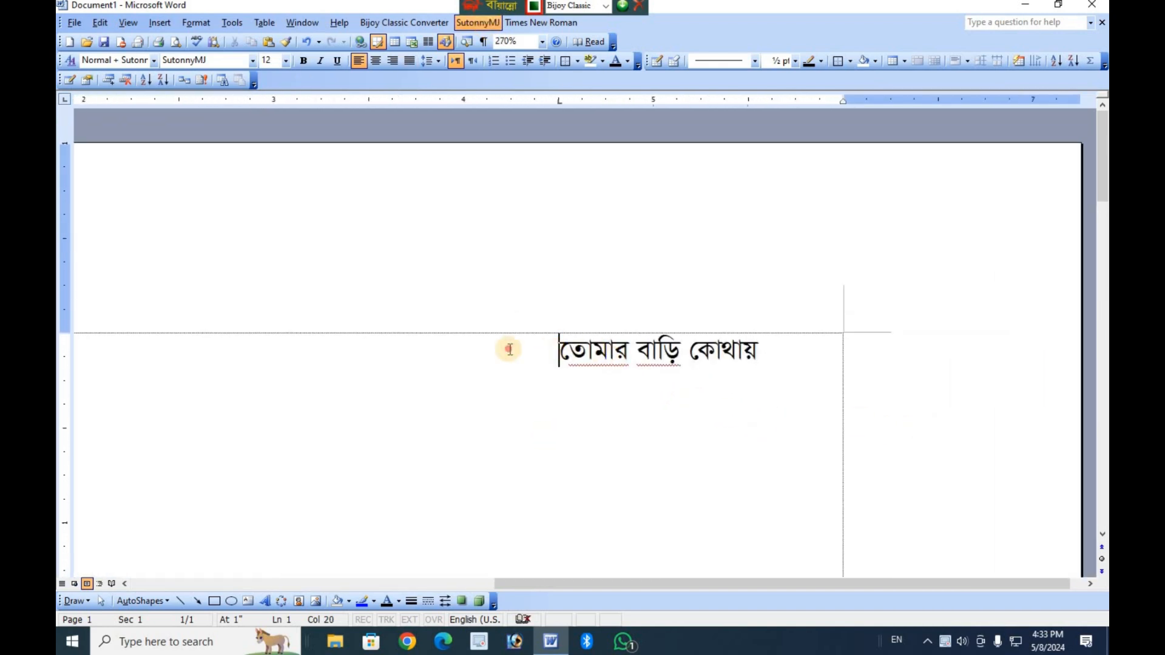
pyautogui.hotkey('ctrl', 'alt', 'b')
pyautogui.moveTo(394, 94); pyautogui.dragTo(279, 105)
pyautogui.moveTo(279, 362); pyautogui.dragTo(536, 372)
pyautogui.hotkey('ctrl', 'alt', 'b')
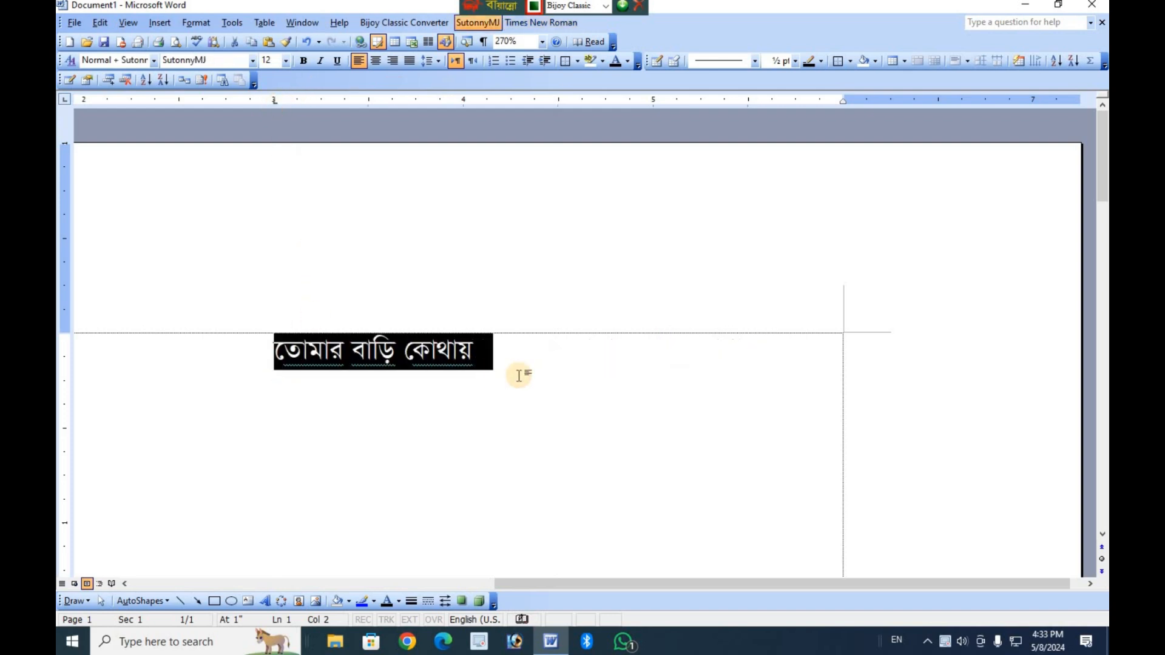
# Append "তোাকততিা" to the Bangla sentence, and undo a trial paste of the copied Bangla paragraph after it.
pyautogui.click(569, 376)
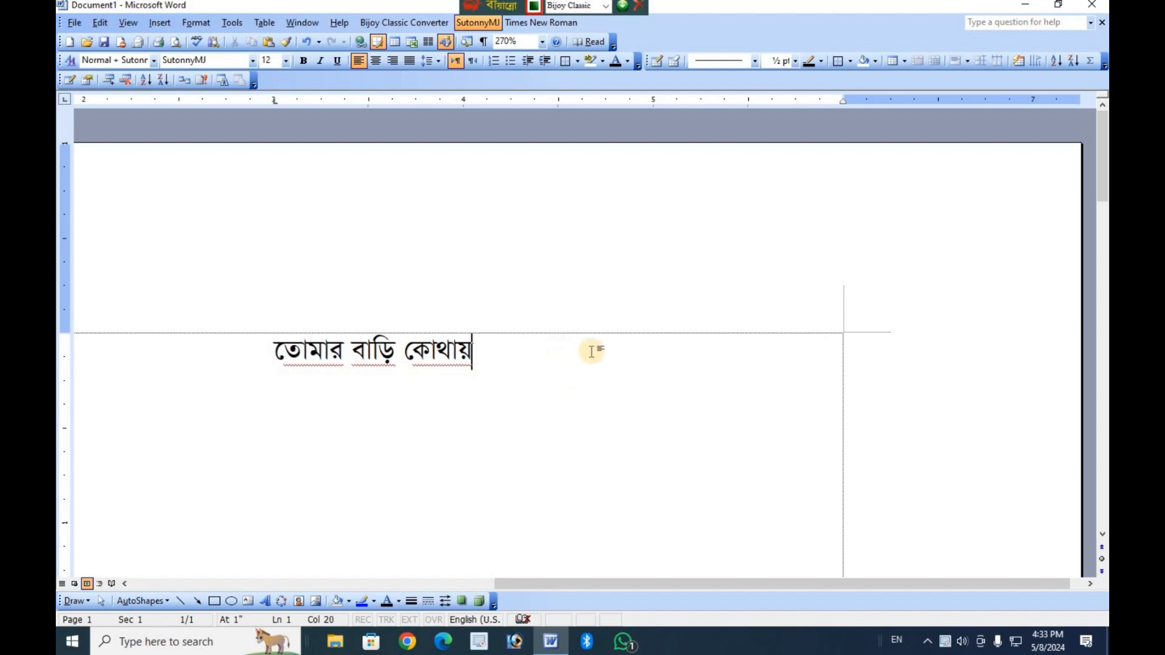
pyautogui.write('তোকততি')
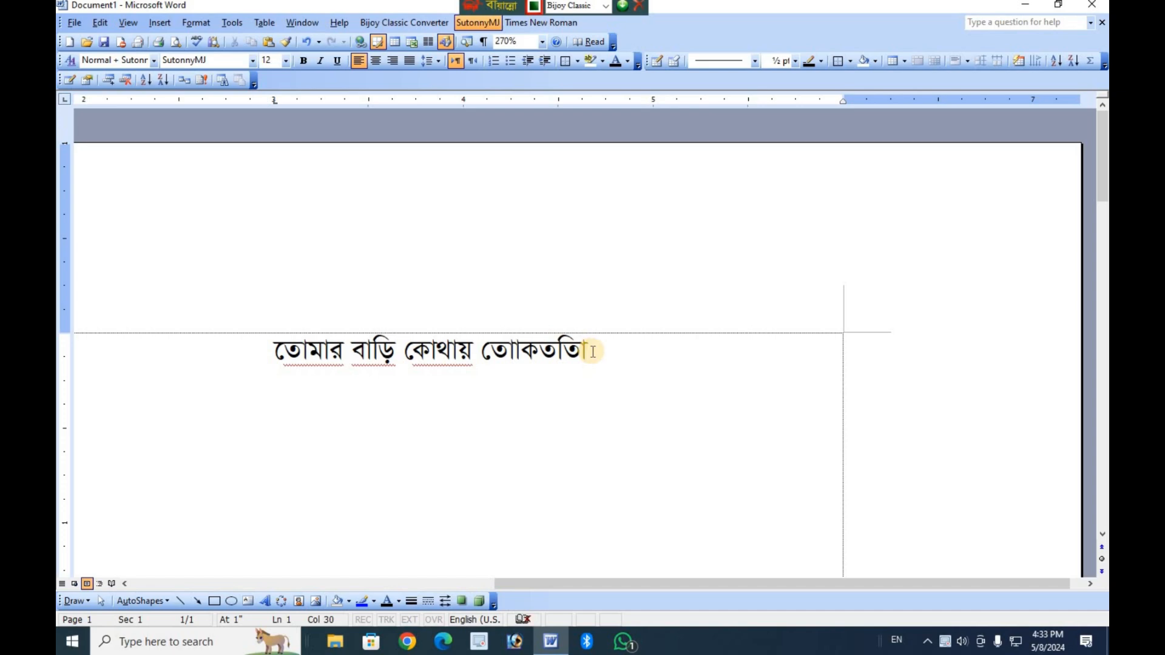
pyautogui.write('আমার সোনার বাংলা আমি তোমায় ভালোবাসি চিরদিন তোমার আকাশ তোমার বাতাশ')
pyautogui.scroll(6, 495, 495)
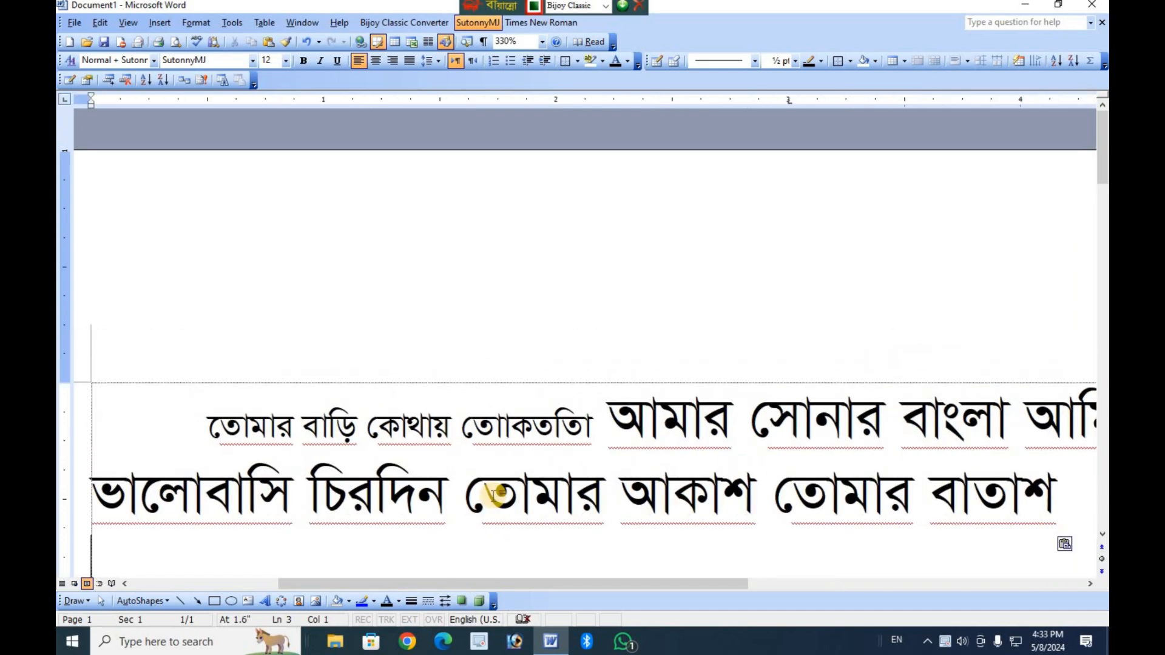
pyautogui.scroll(-5, 495, 495)
pyautogui.hotkey('ctrl', 'z')
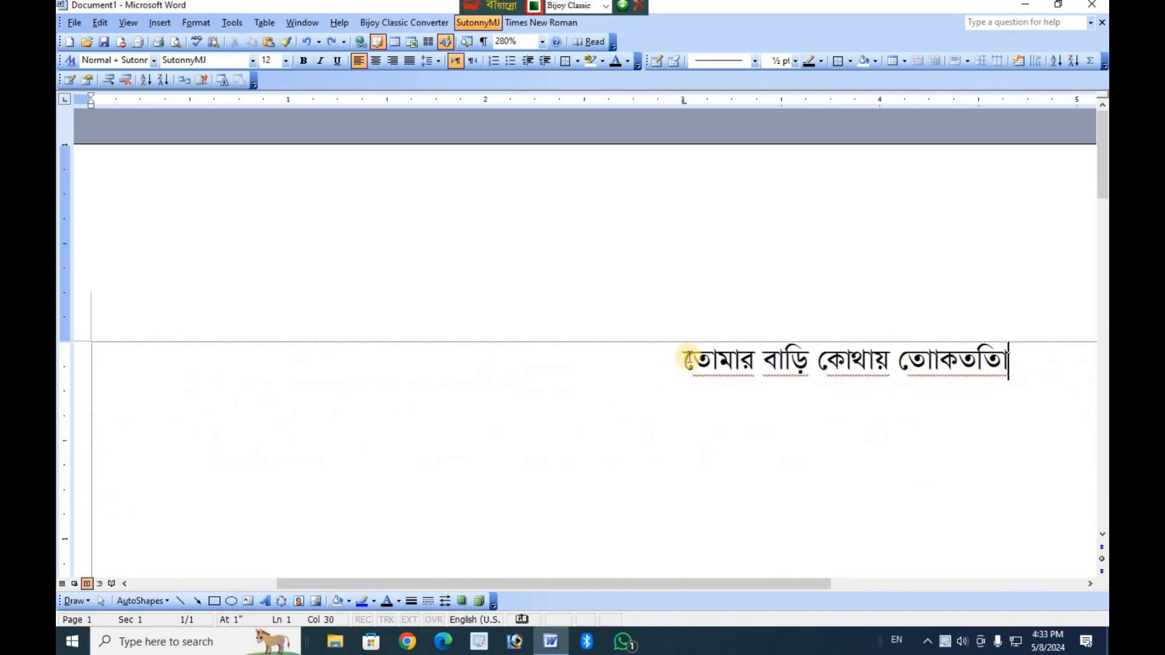
# Try two line breaks after the Bangla line, remove them, and extend its last word with a long run of "া" characters.
pyautogui.press('Return')
pyautogui.press('Return')
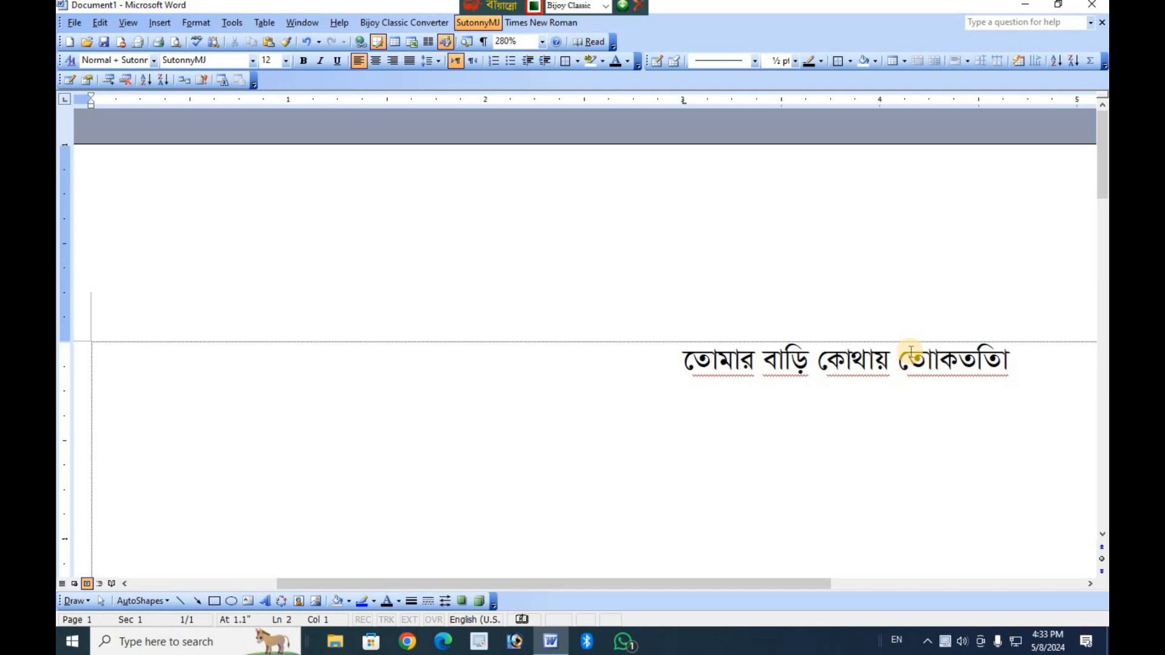
pyautogui.press('BackSpace')
pyautogui.press('BackSpace')
pyautogui.write('ffffffffffff')
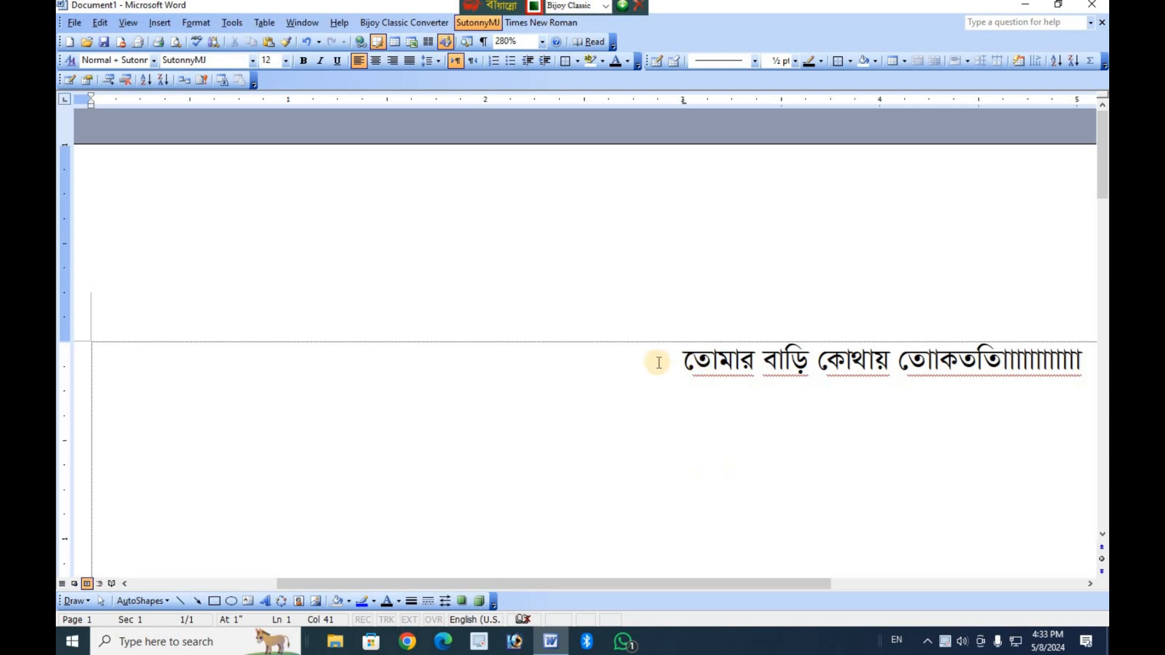
# Delete the Bangla line and clear its left tab stop at 3 inches, with the font back on Times New Roman.
pyautogui.tripleClick(975, 367)
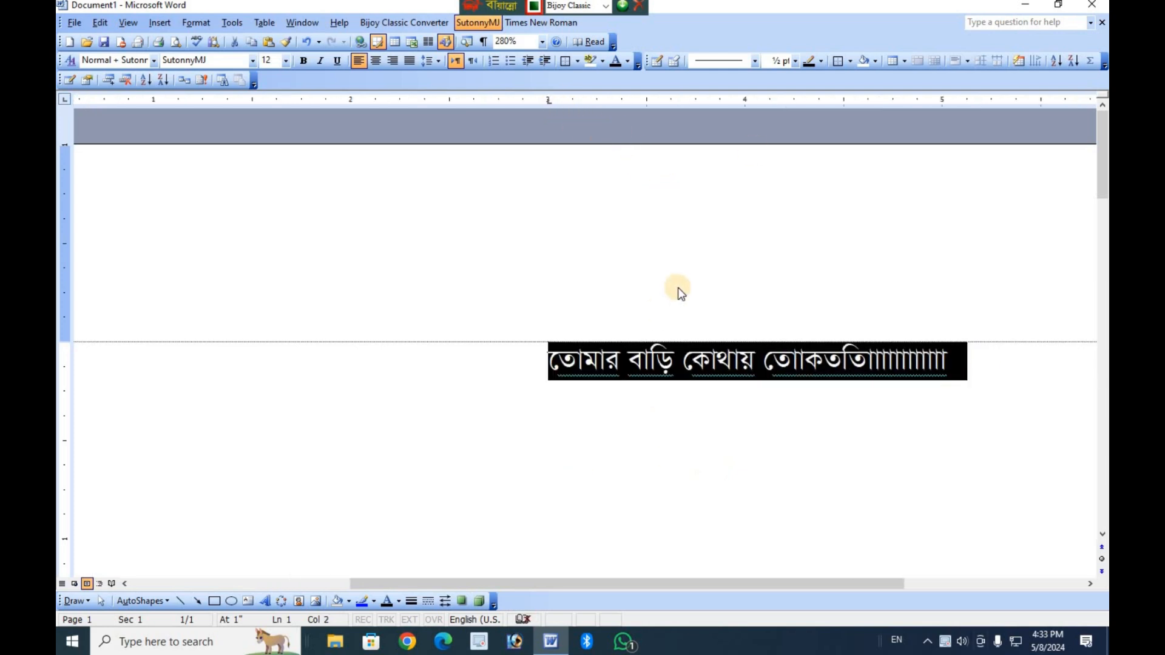
pyautogui.press('Delete')
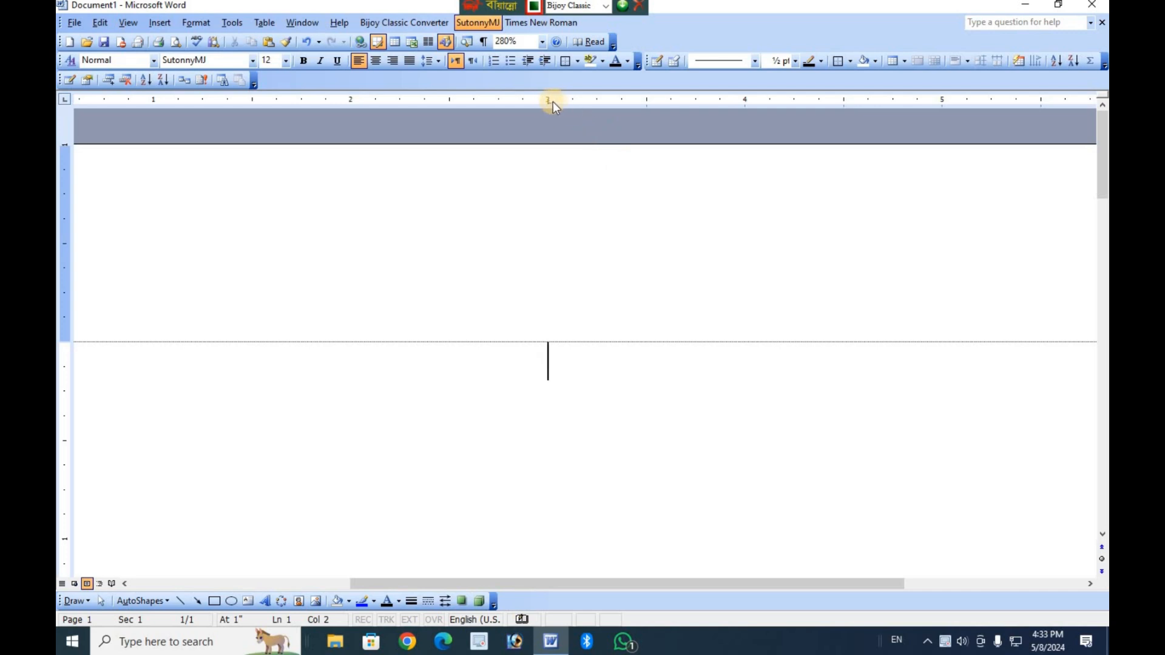
pyautogui.moveTo(557, 77); pyautogui.dragTo(556, 80)
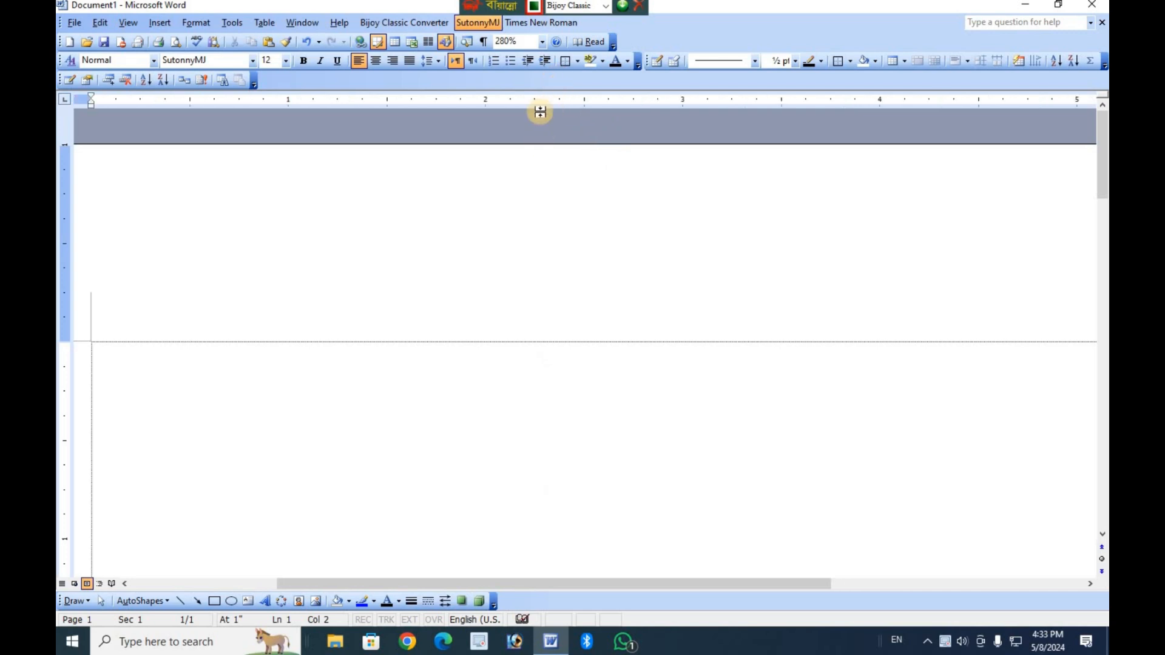
pyautogui.hotkey('ctrl', 'alt', 'b')
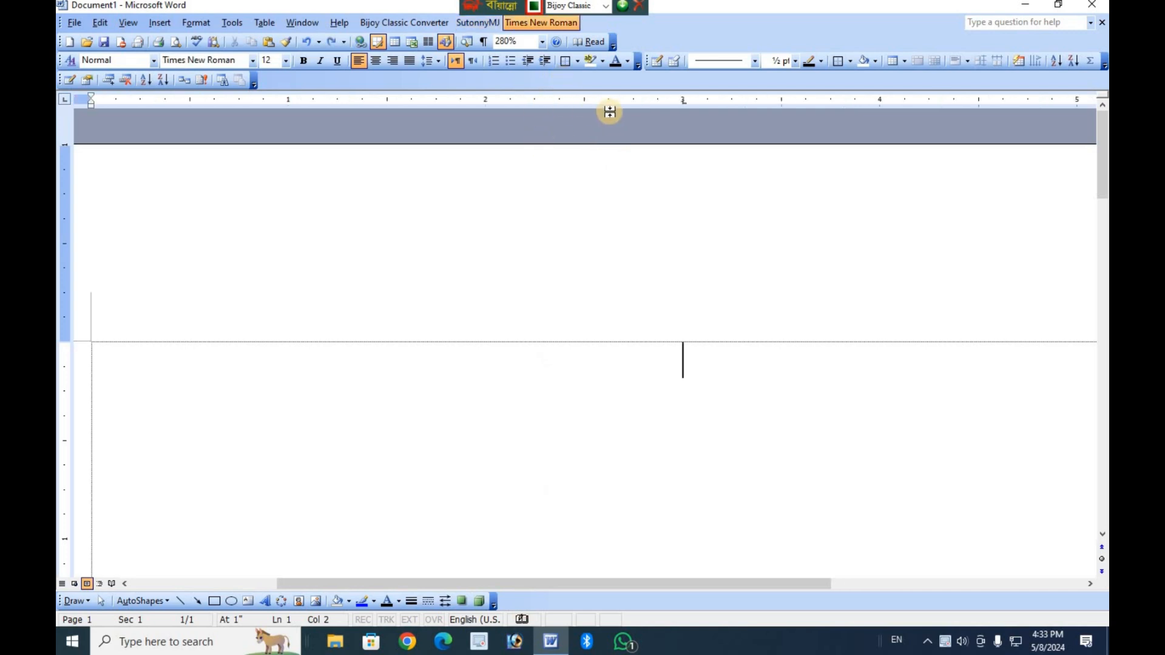
pyautogui.click(683, 104)
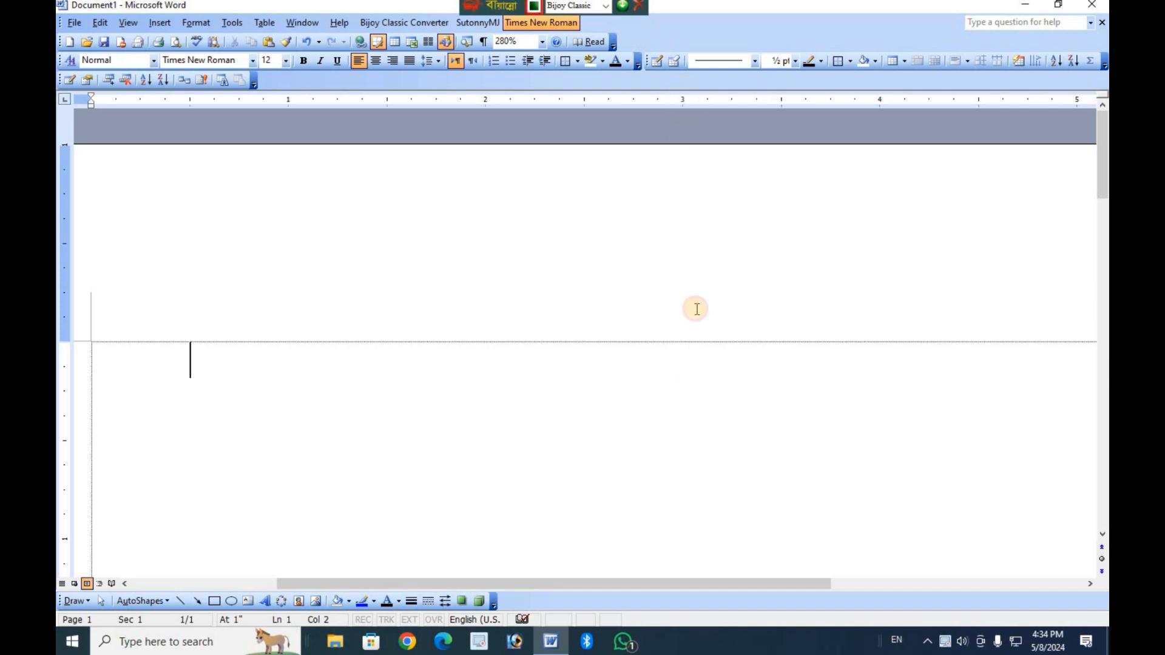
# Switch the tab type to Right Tab, and draw a vertical line about 1.25 inches long without the drawing canvas.
pyautogui.click(67, 102)
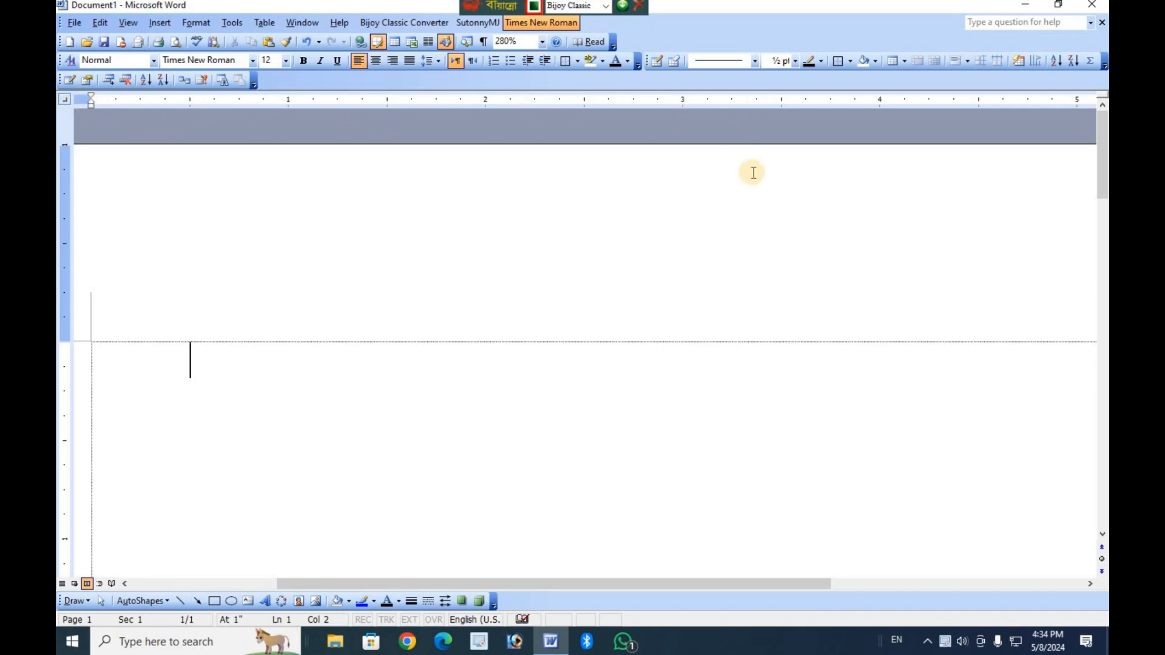
pyautogui.click(185, 601)
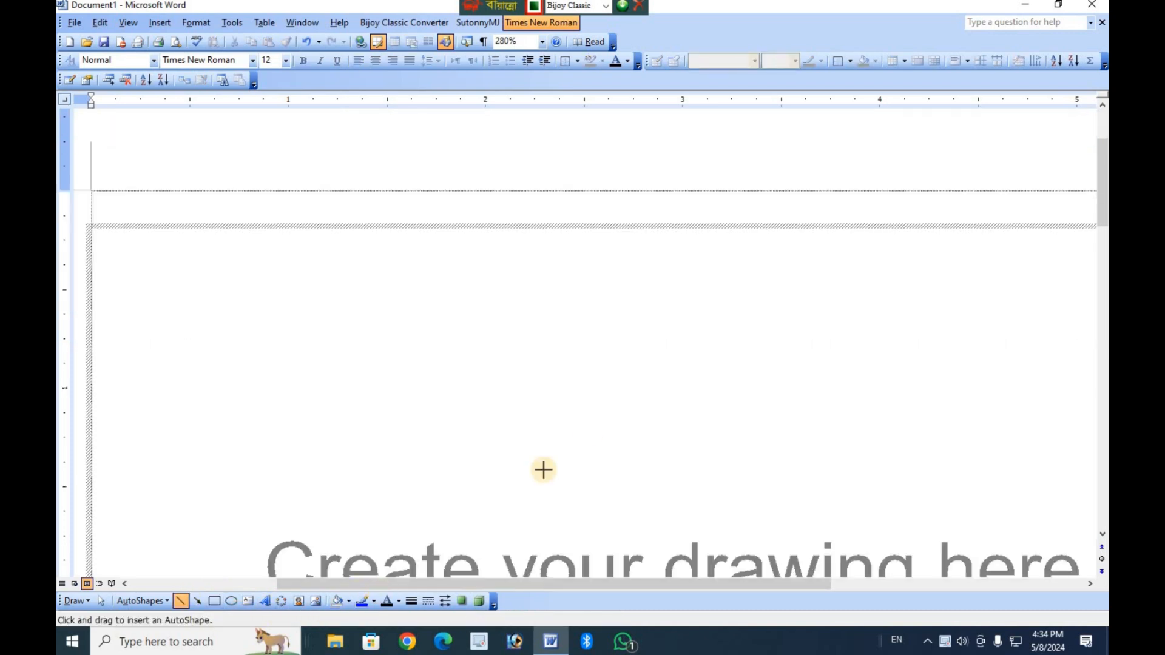
pyautogui.press('Escape')
pyautogui.moveTo(660, 240)
pyautogui.mouseDown()
pyautogui.moveTo(682, 474)
pyautogui.moveTo(653, 479)
pyautogui.mouseUp()
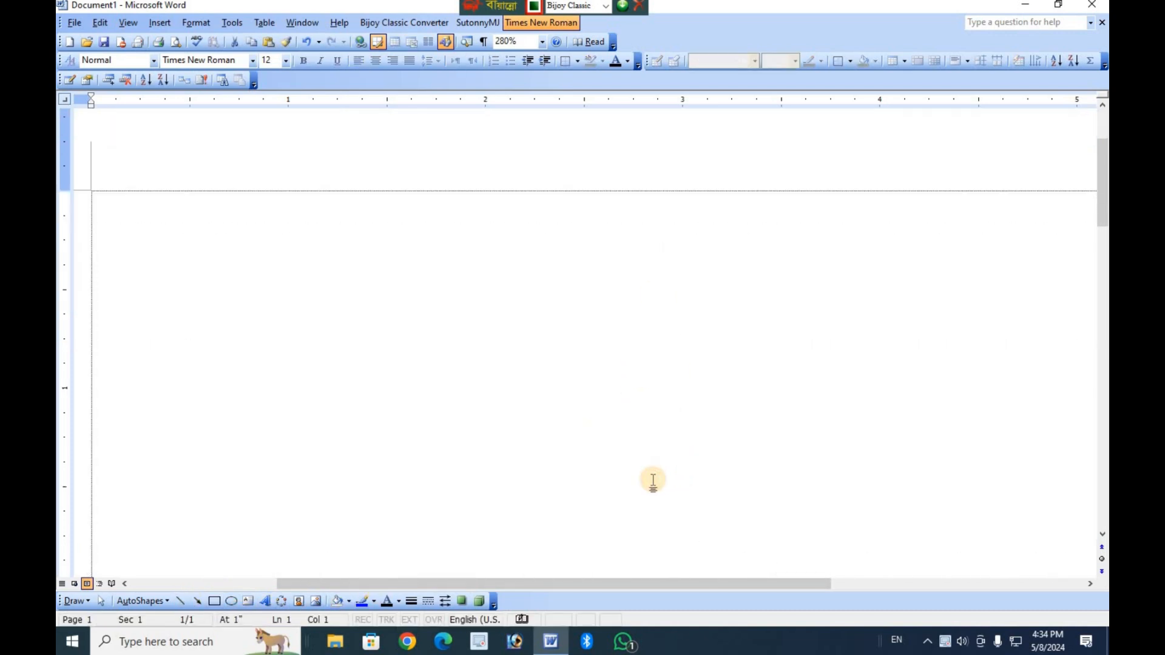
# Draw a horizontal line about 1 inch long leftward from the lower end of the vertical line, and deselect it.
pyautogui.click(180, 601)
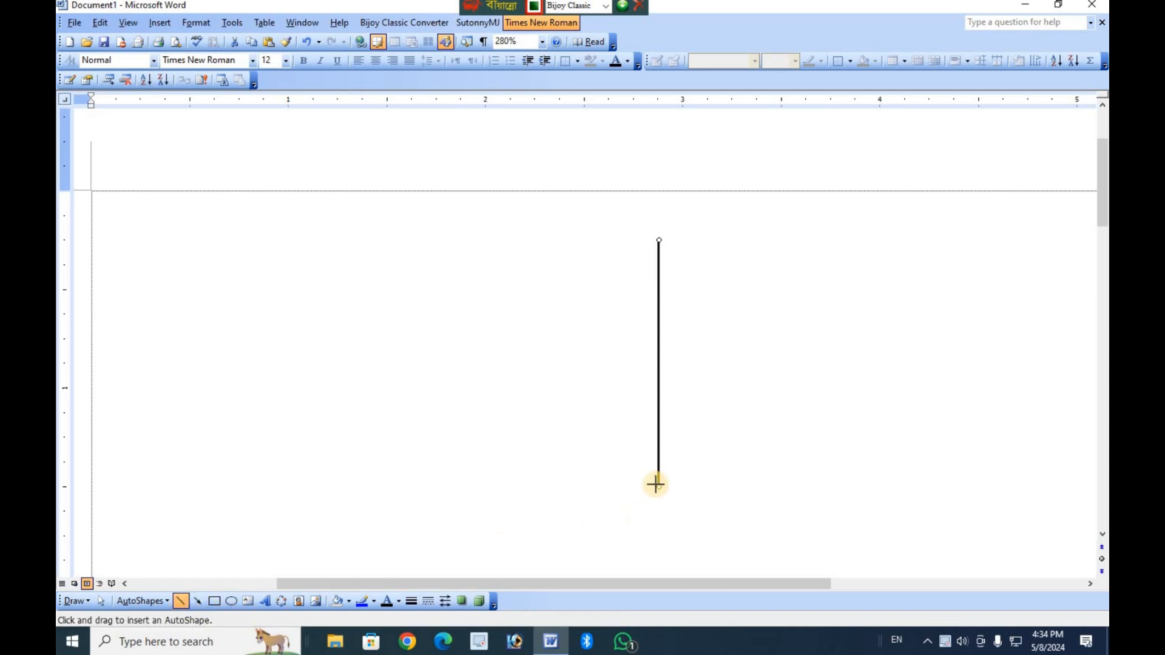
pyautogui.moveTo(658, 486); pyautogui.dragTo(462, 487)
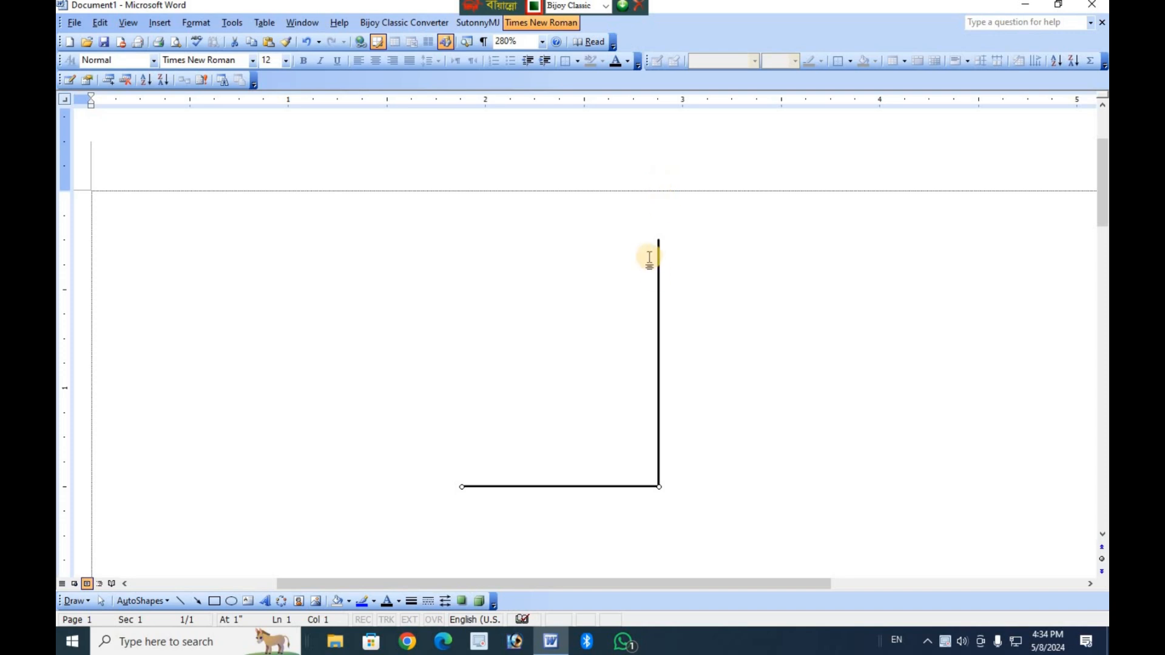
pyautogui.click(370, 261)
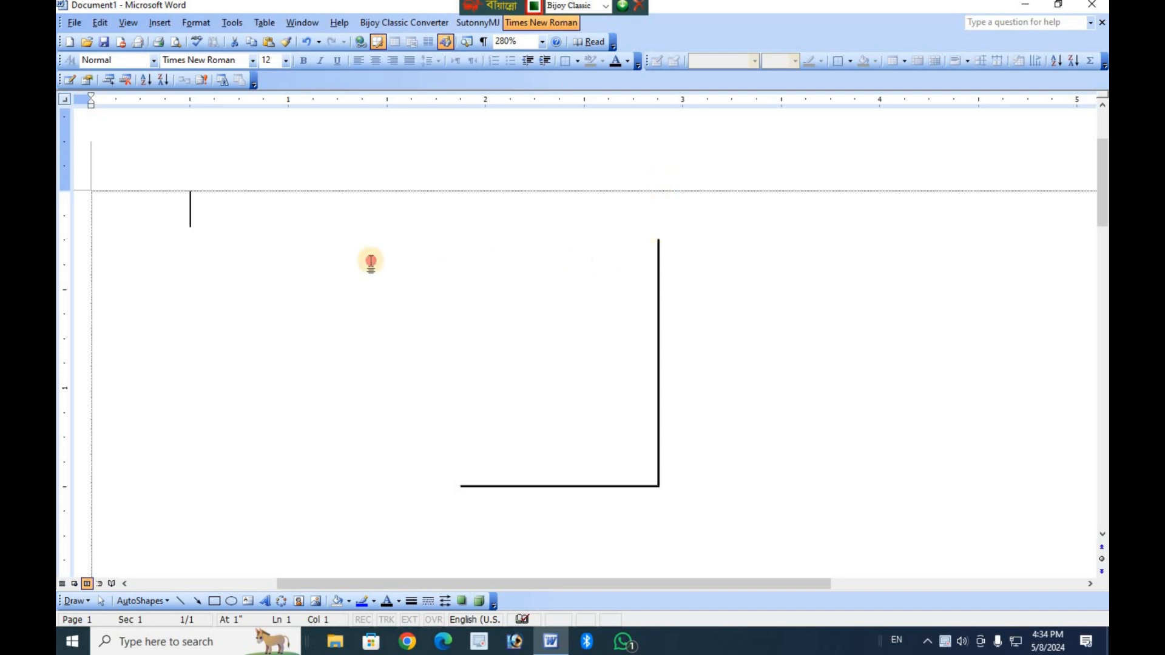
# Delete the two lines that form the right-tab shape, first the vertical one and then the horizontal one.
pyautogui.moveTo(203, 221); pyautogui.dragTo(369, 265)
pyautogui.click(370, 265)
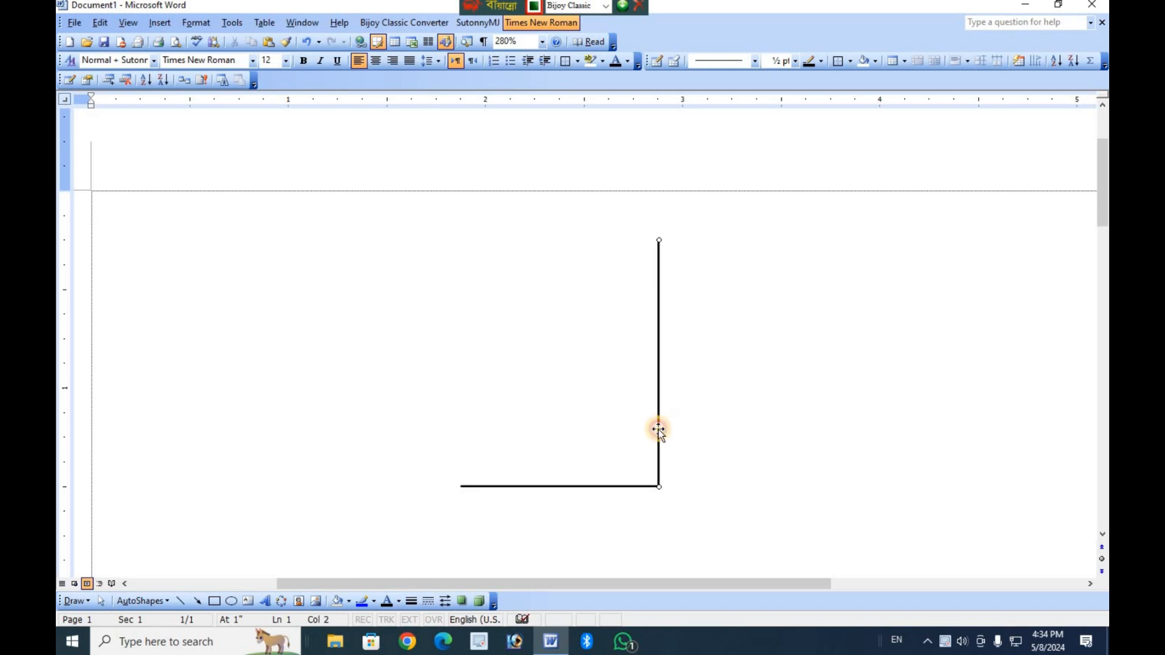
pyautogui.press('Delete')
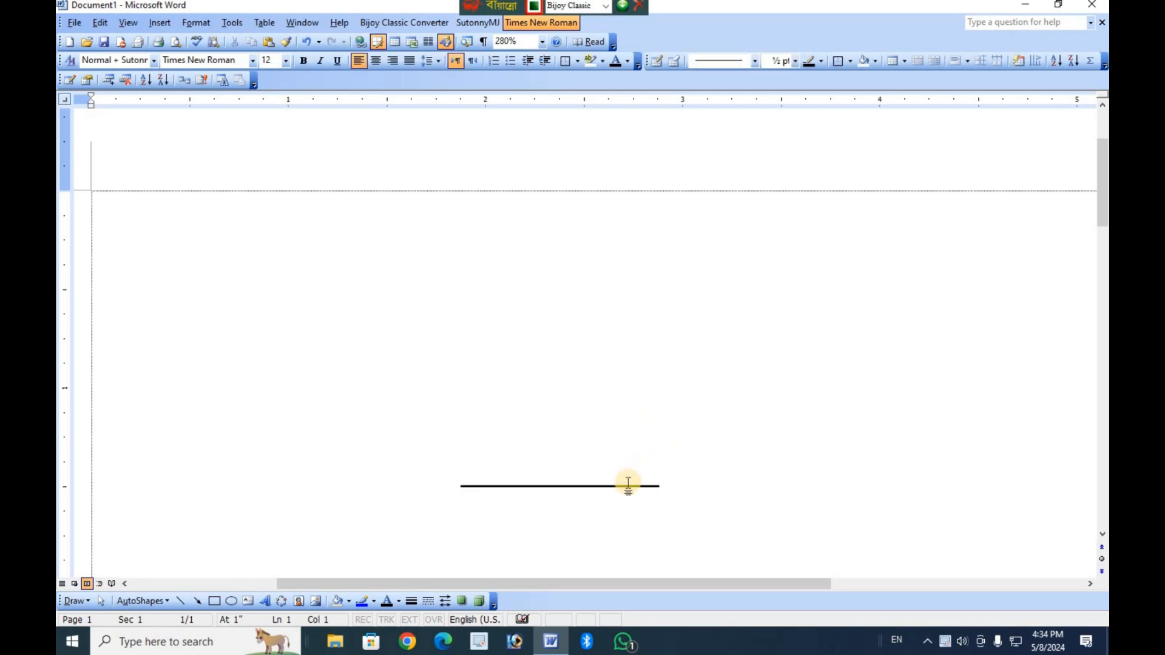
pyautogui.click(628, 487)
pyautogui.press('Delete')
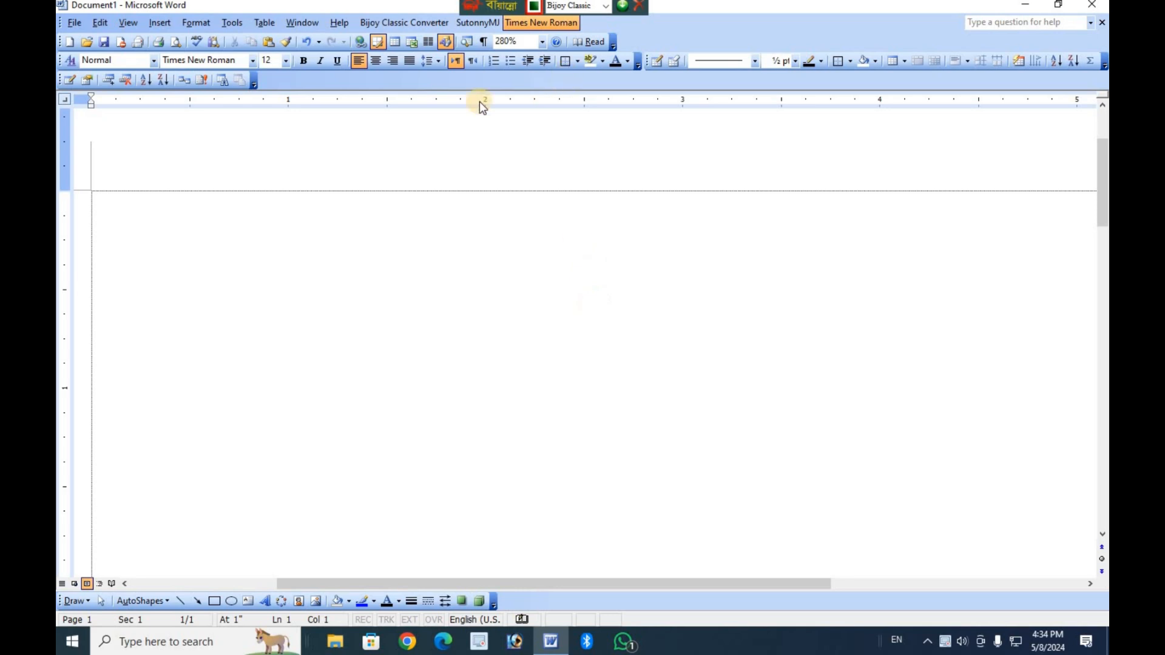
# Set a right tab stop at 3 inches on the ruler and switch the font to SutonnyMJ.
pyautogui.click(683, 108)
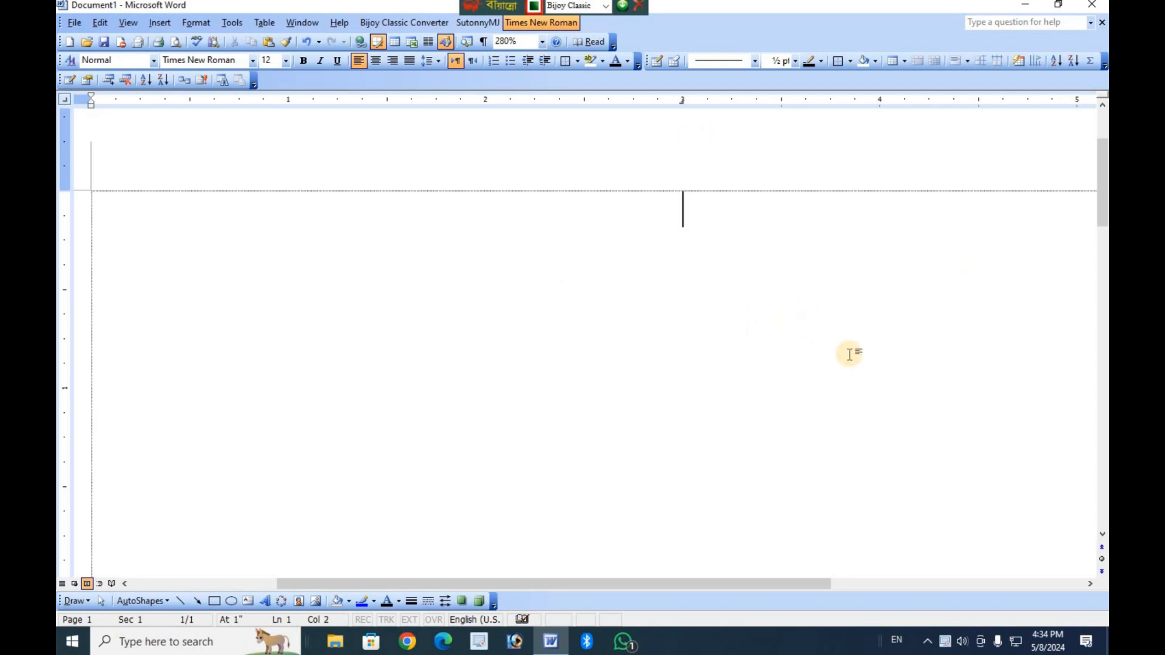
pyautogui.click(535, 7)
pyautogui.click(486, 23)
pyautogui.click(664, 273)
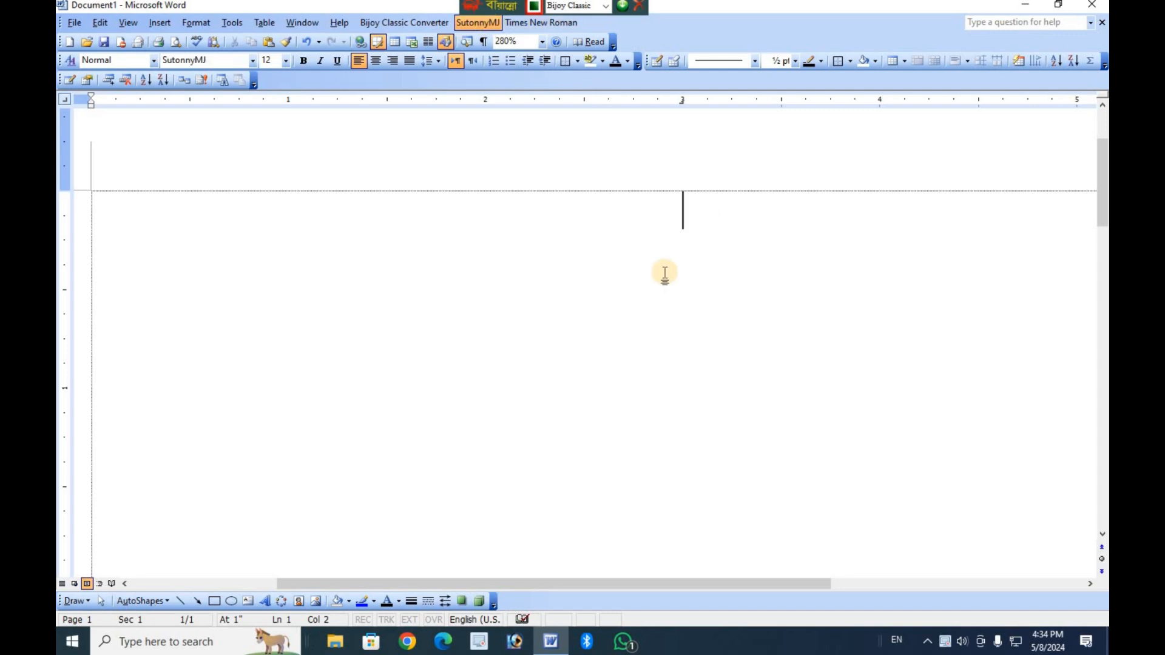
# Type the sentence "আমাদের নবীর নাম মোহাম্মাদ (সাঃ)" at the right tab stop at 3 inches.
pyautogui.write('আমারদর')
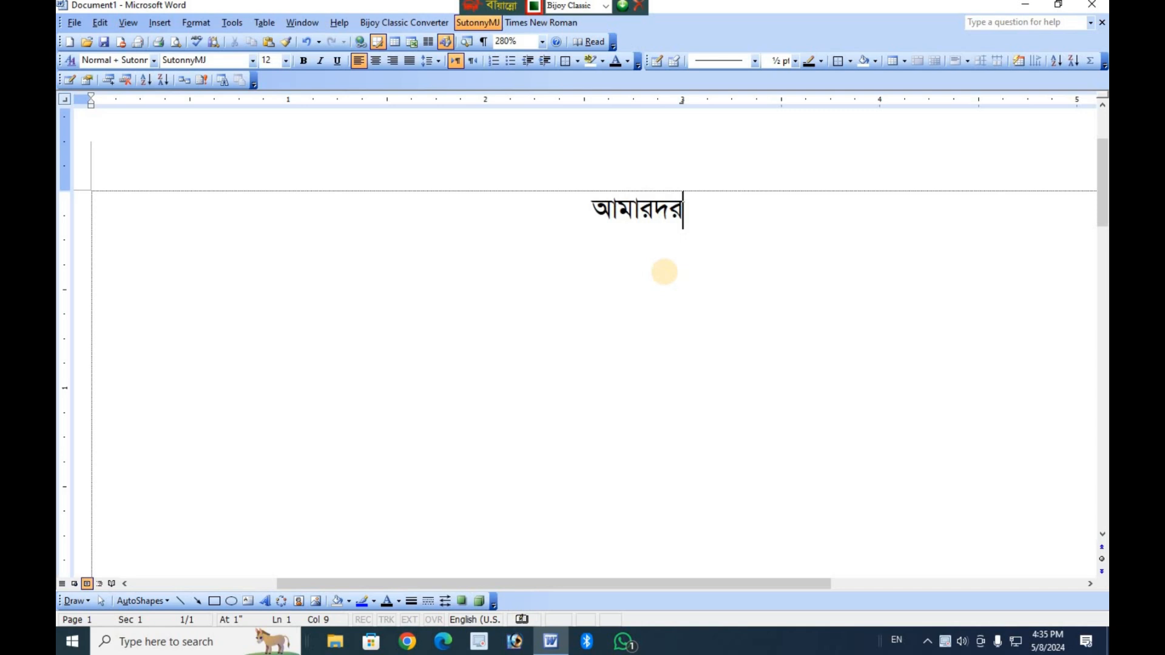
pyautogui.press('BackSpace')
pyautogui.press('BackSpace')
pyautogui.press('BackSpace')
pyautogui.write('দের')
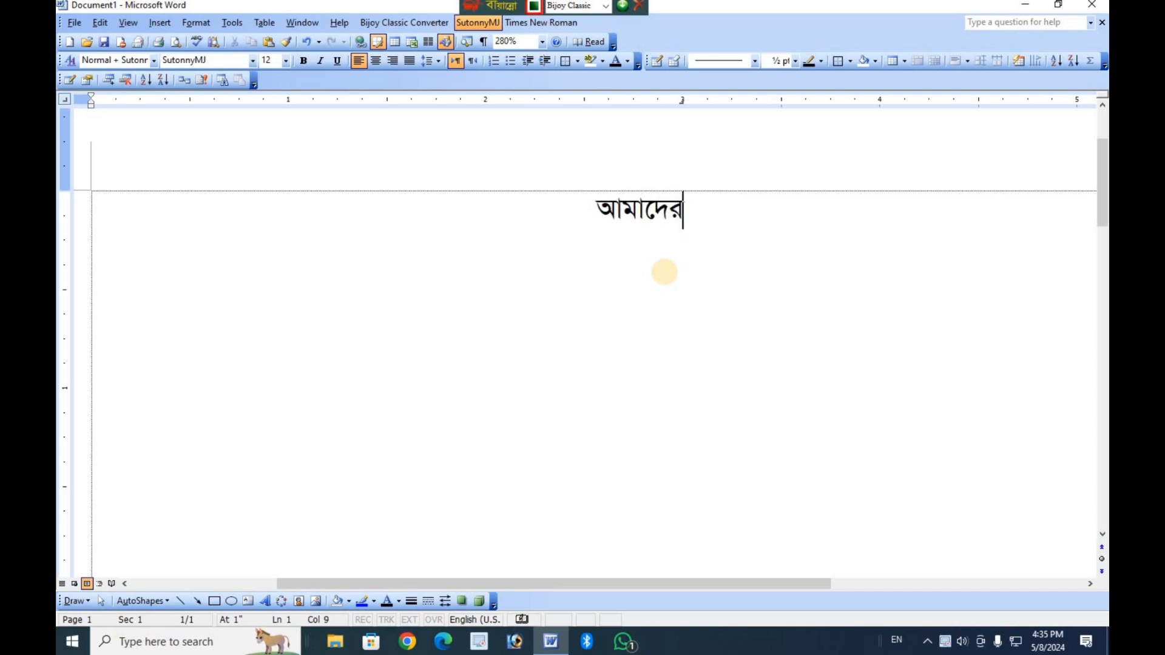
pyautogui.write(' নব')
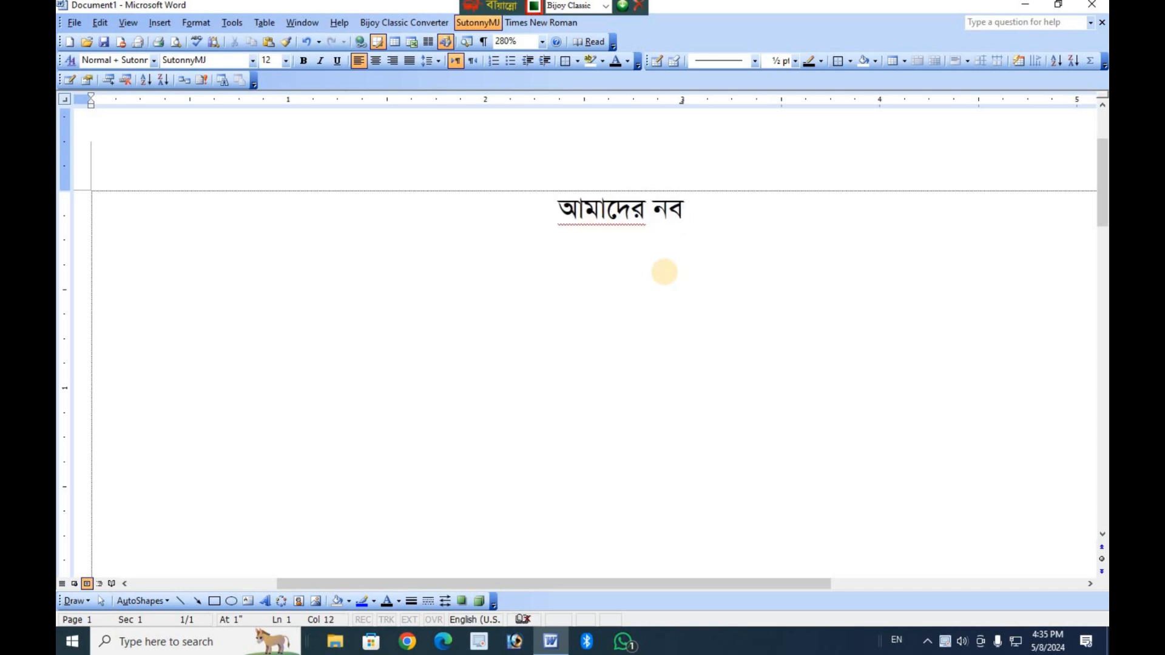
pyautogui.write('ীর নাম ')
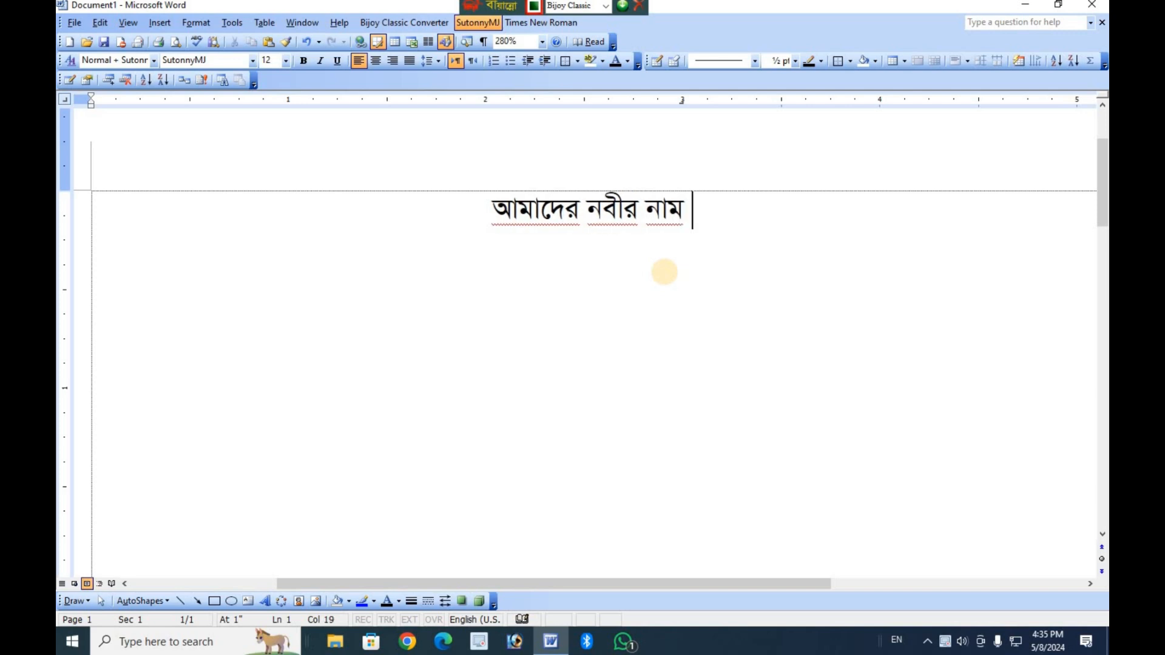
pyautogui.write('মোহম')
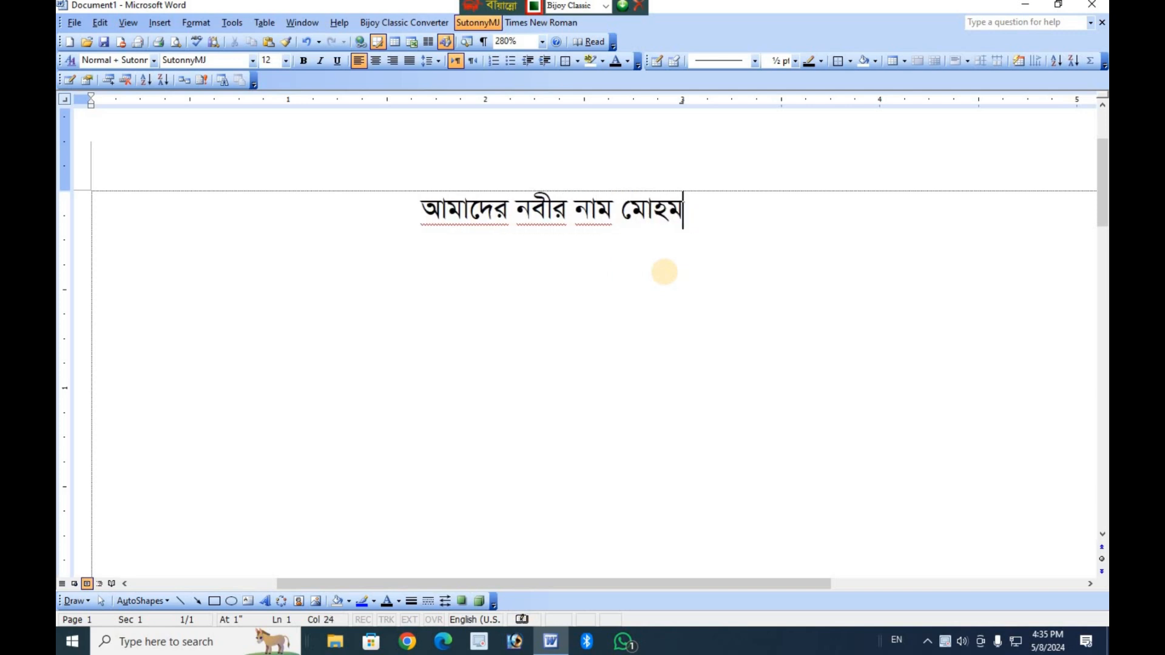
pyautogui.press('BackSpace')
pyautogui.write('াম্মাদ ')
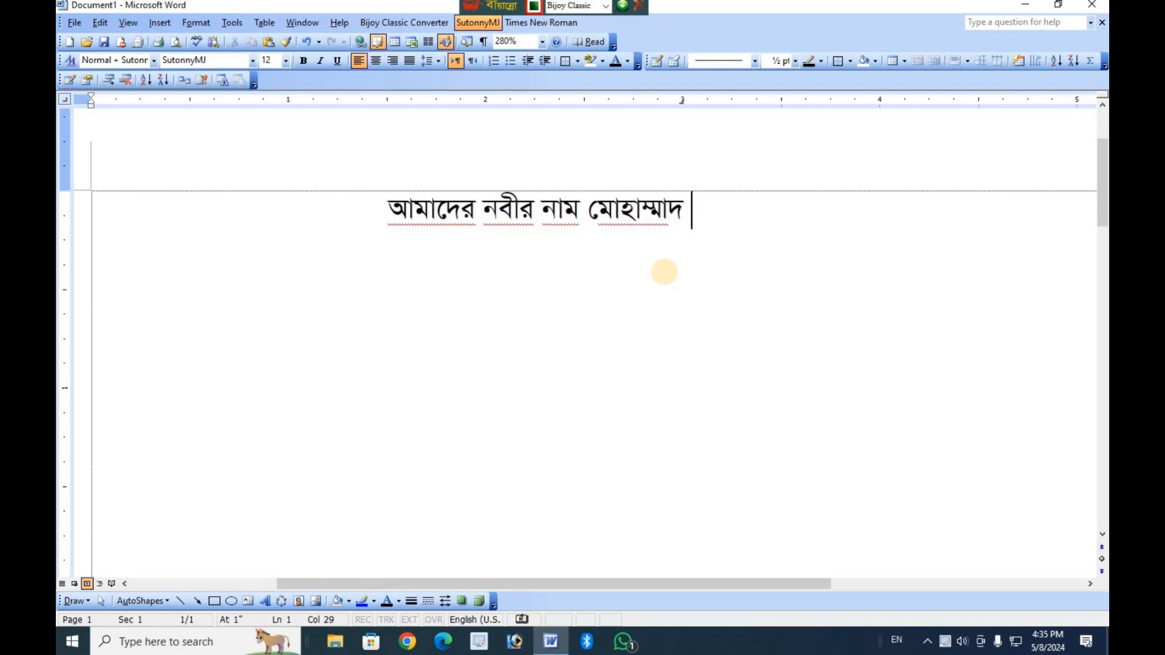
pyautogui.write('(সাঃ')
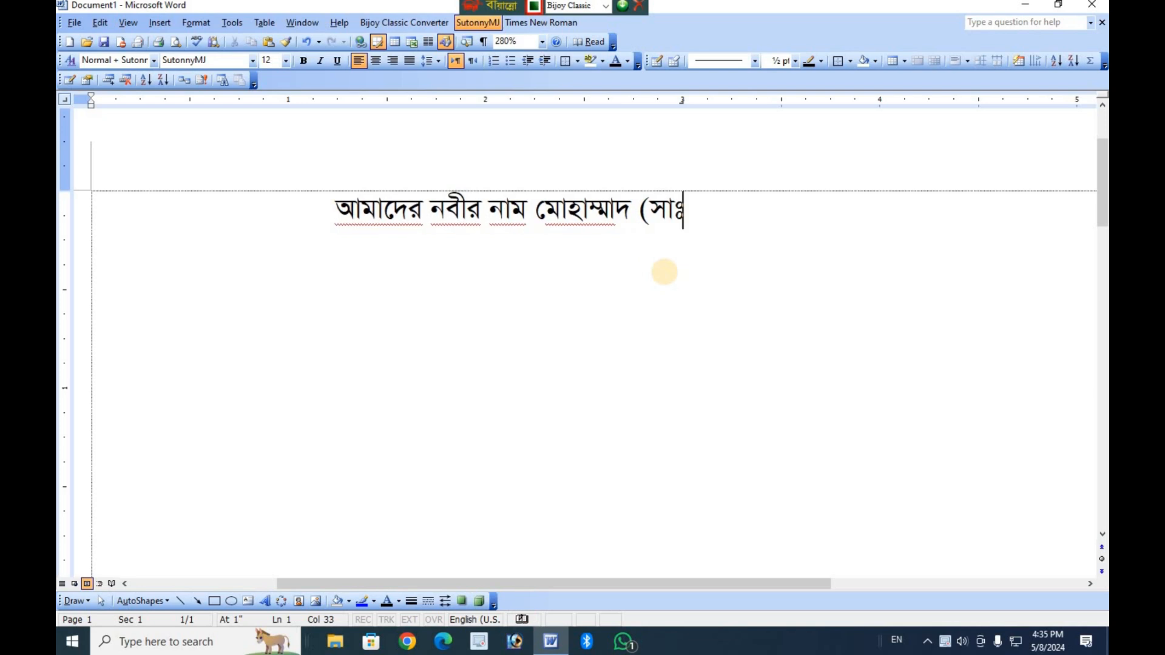
pyautogui.write('))')
pyautogui.press('BackSpace')
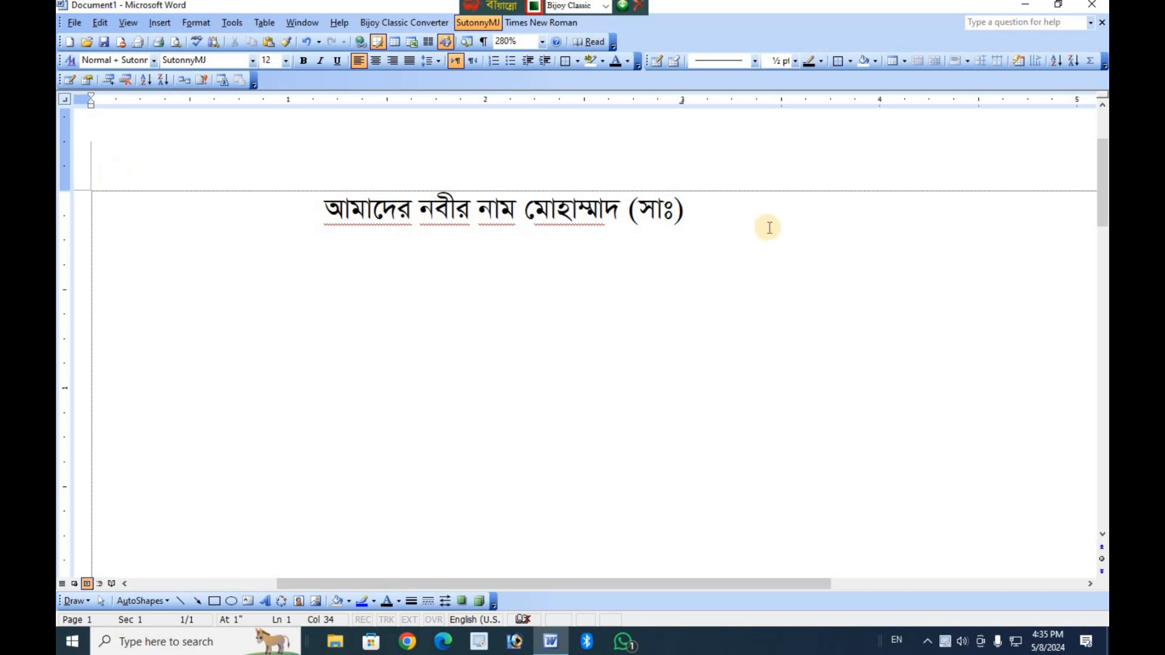
# Delete the whole Bangla sentence and replace the right tab stop at 3 inches with a decimal tab.
pyautogui.tripleClick(134, 205)
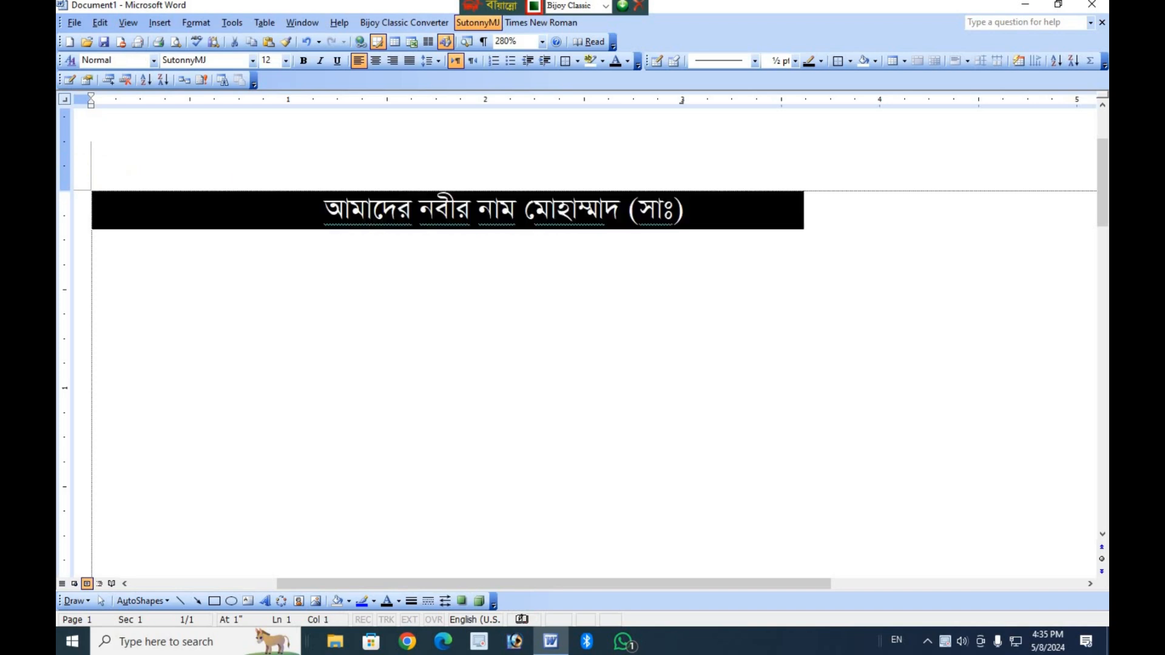
pyautogui.press('Delete')
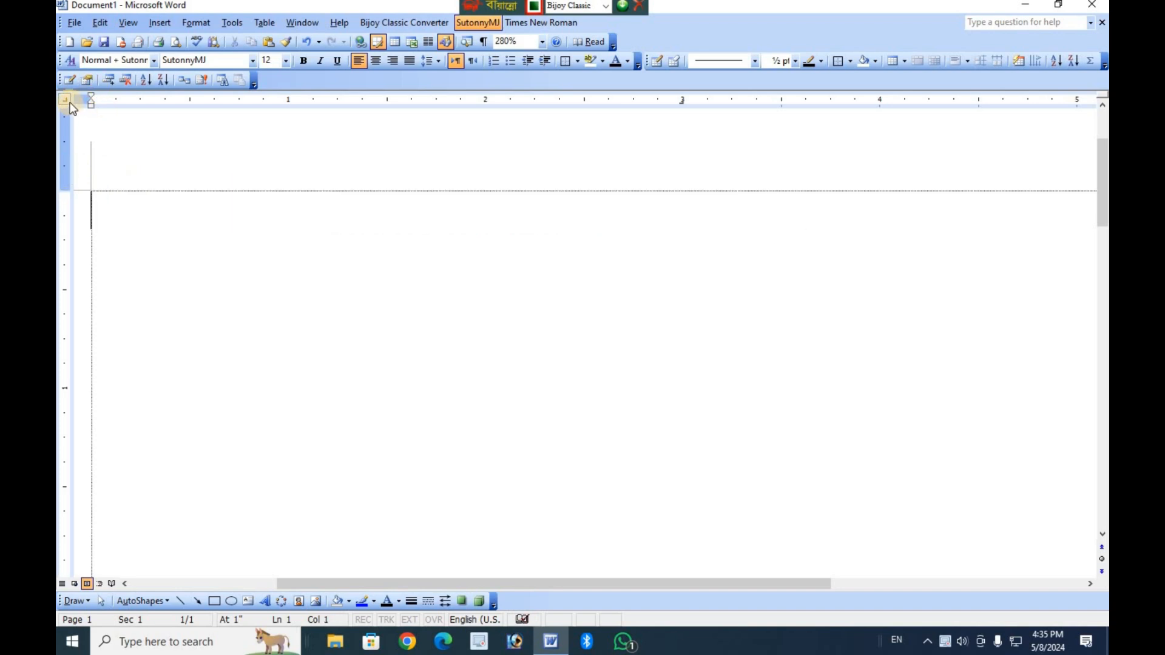
pyautogui.click(70, 103)
pyautogui.click(684, 99)
# Enter "আমার তাতাতা" at the decimal tab stop, and erase the text again.
pyautogui.press('Tab')
pyautogui.write('আমার ')
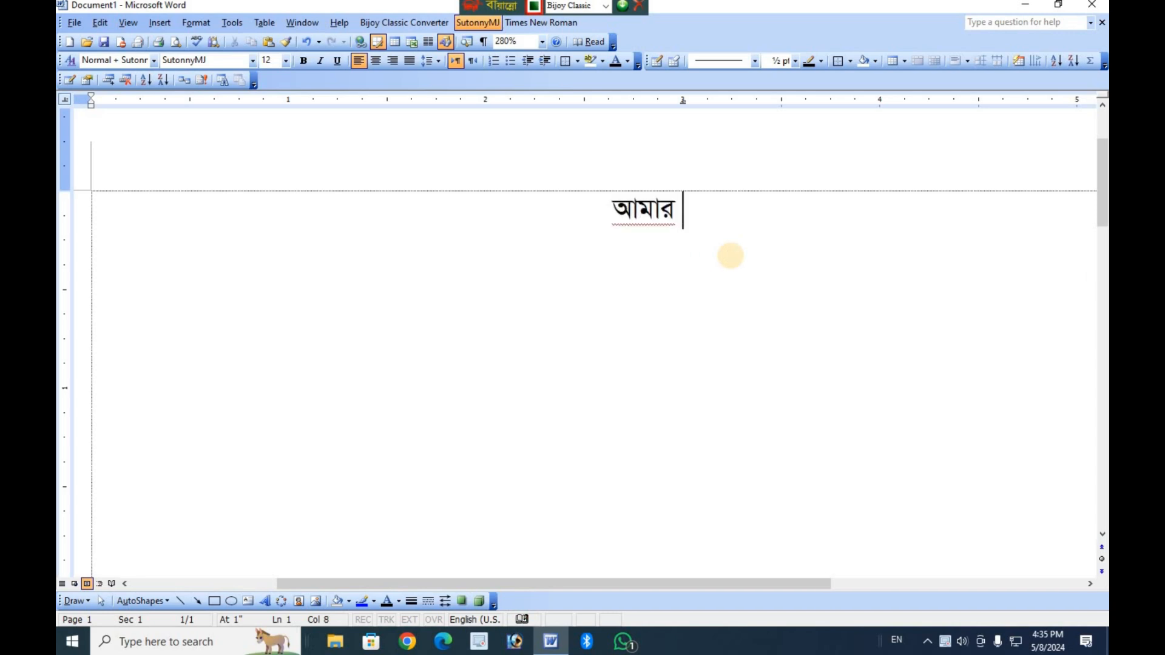
pyautogui.write('তাতাতা')
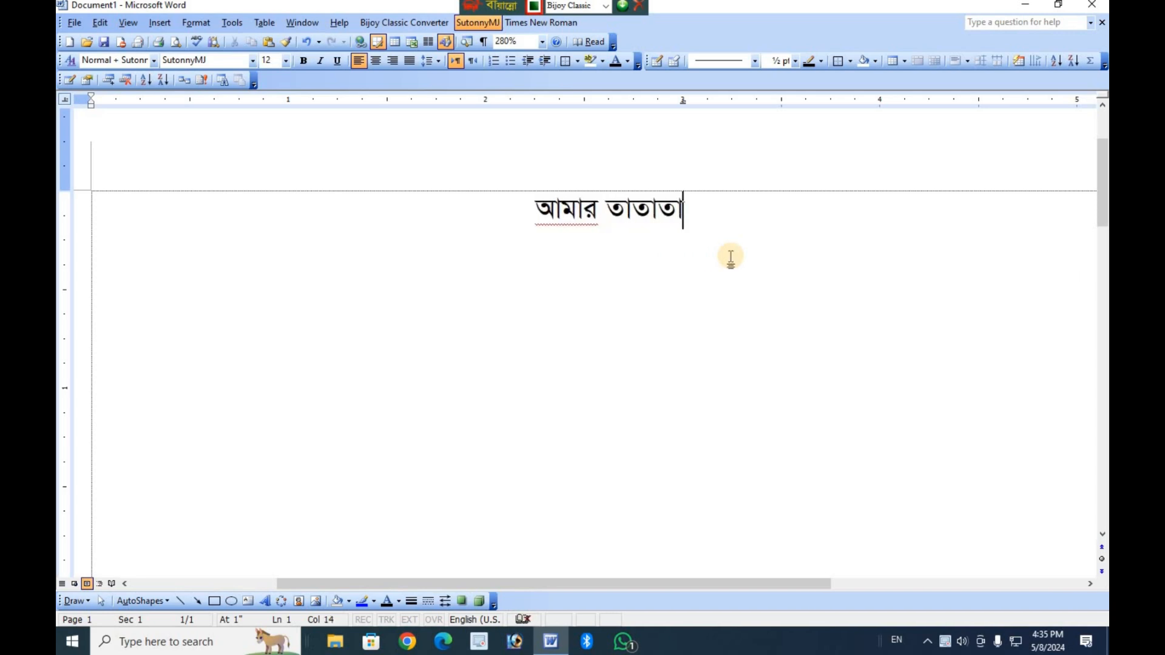
pyautogui.press('BackSpace')
pyautogui.press('BackSpace')
pyautogui.press('BackSpace')
pyautogui.press('BackSpace')
pyautogui.press('BackSpace')
pyautogui.press('BackSpace')
pyautogui.press('BackSpace')
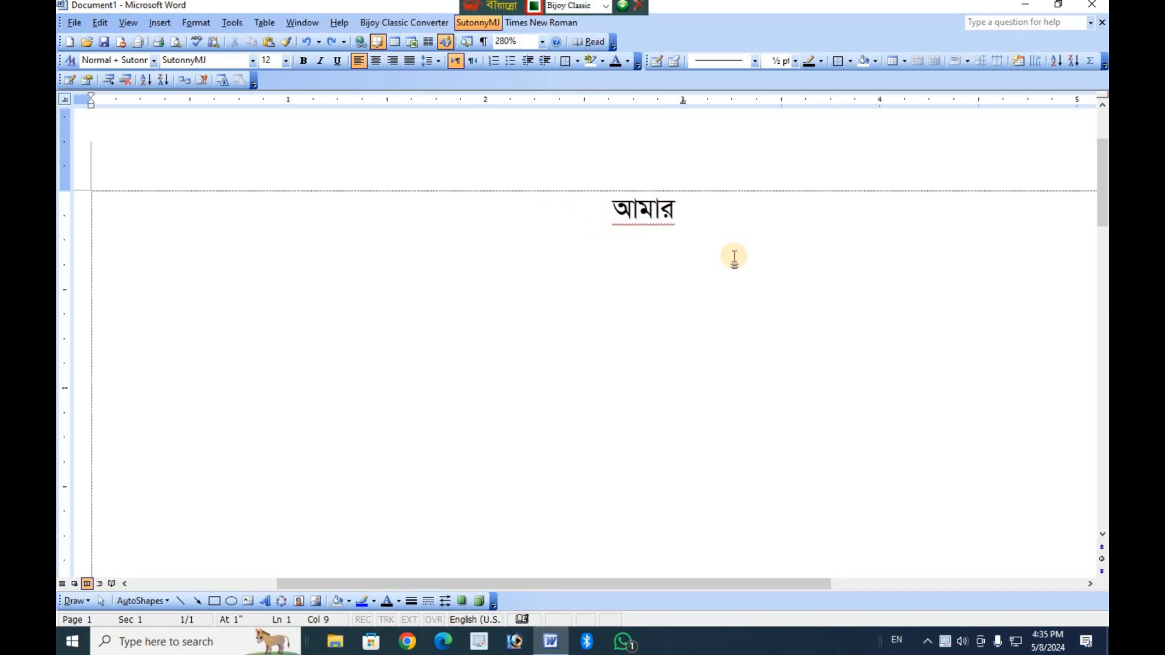
pyautogui.press('BackSpace')
pyautogui.press('BackSpace')
pyautogui.press('BackSpace')
pyautogui.press('BackSpace')
pyautogui.press('BackSpace')
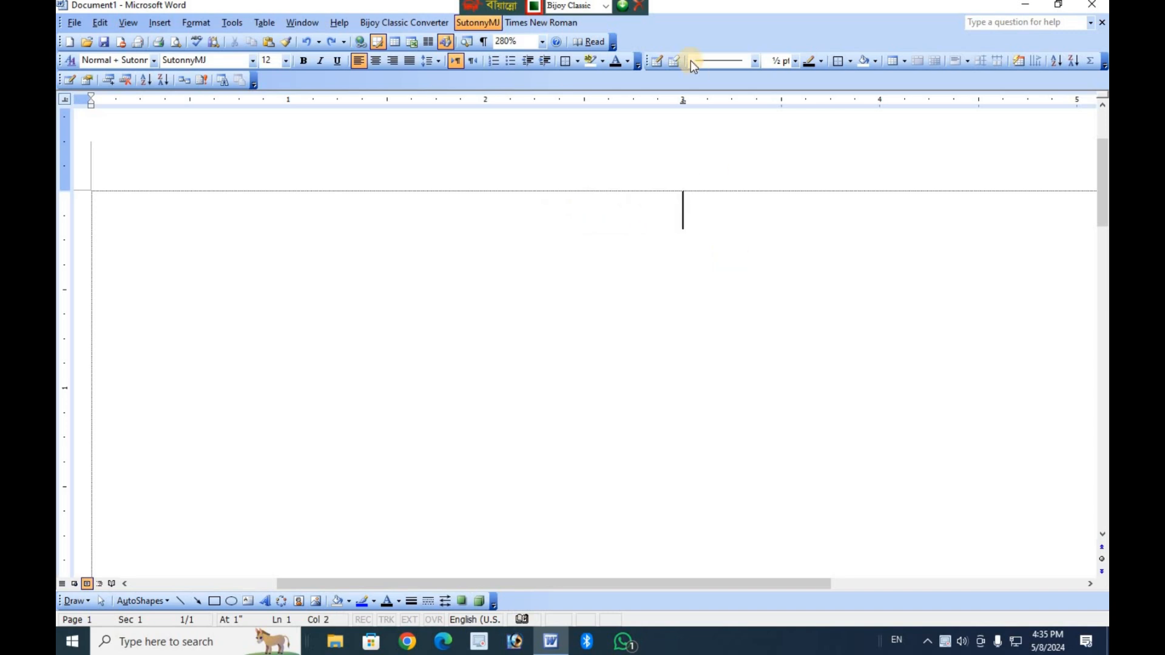
# Remove the decimal tab stop at 3 inches from the ruler and set a bar tab at 2.5 inches.
pyautogui.moveTo(683, 104); pyautogui.dragTo(680, 91)
pyautogui.click(63, 101)
pyautogui.click(590, 101)
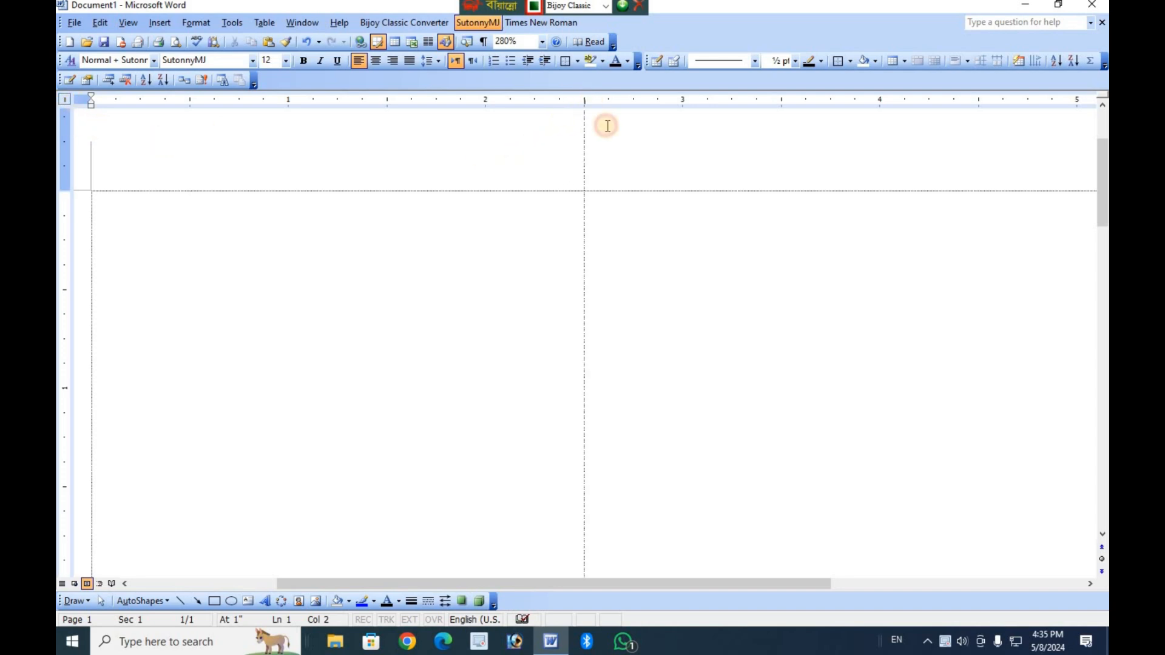
# Enter a few Bangla vowel signs on the line with the bar tab, and undo both the typing and the bar tab.
pyautogui.write('াাাুু')
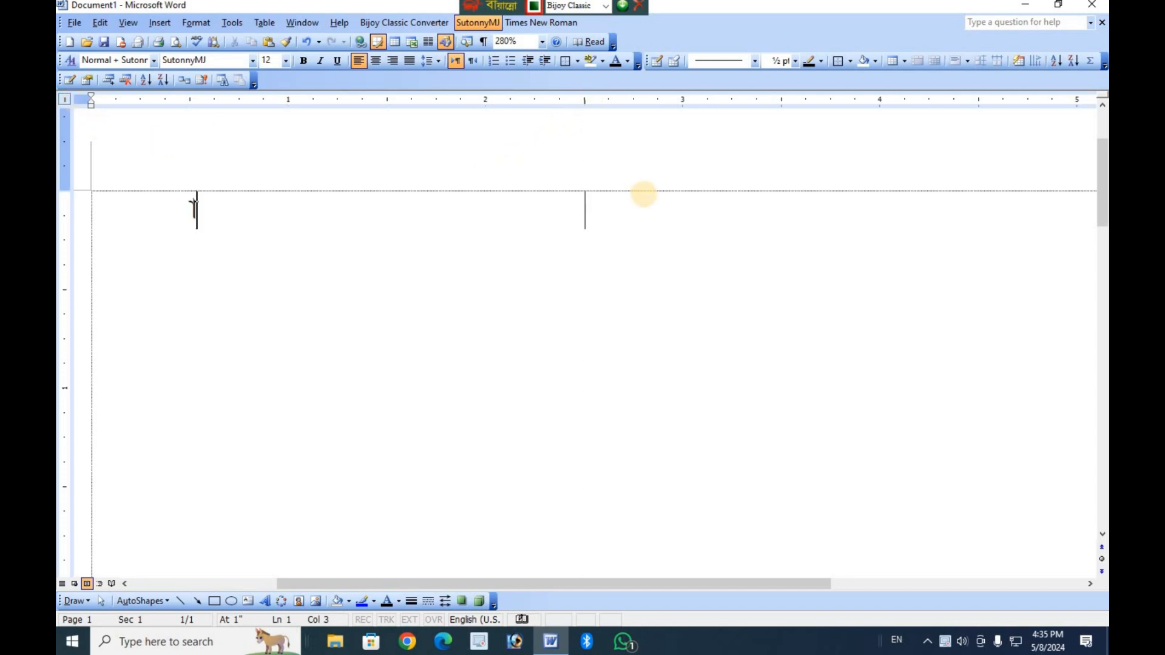
pyautogui.hotkey('ctrl', 'z')
pyautogui.hotkey('ctrl', 'z')
pyautogui.hotkey('ctrl', 'z')
pyautogui.hotkey('ctrl', 'z')
pyautogui.hotkey('ctrl', 'z')
pyautogui.hotkey('ctrl', 'z')
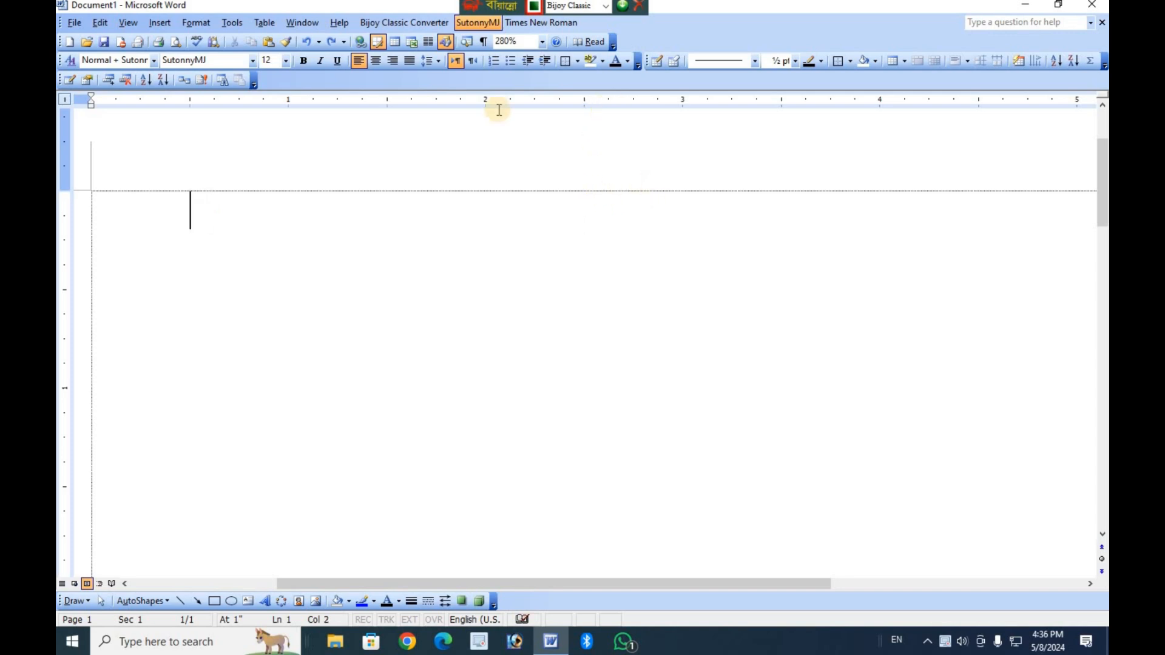
# Set a center tab stop at about 2.6 inches on the ruler and move the insertion point to it.
pyautogui.click(67, 103)
pyautogui.click(609, 102)
pyautogui.press('Tab')
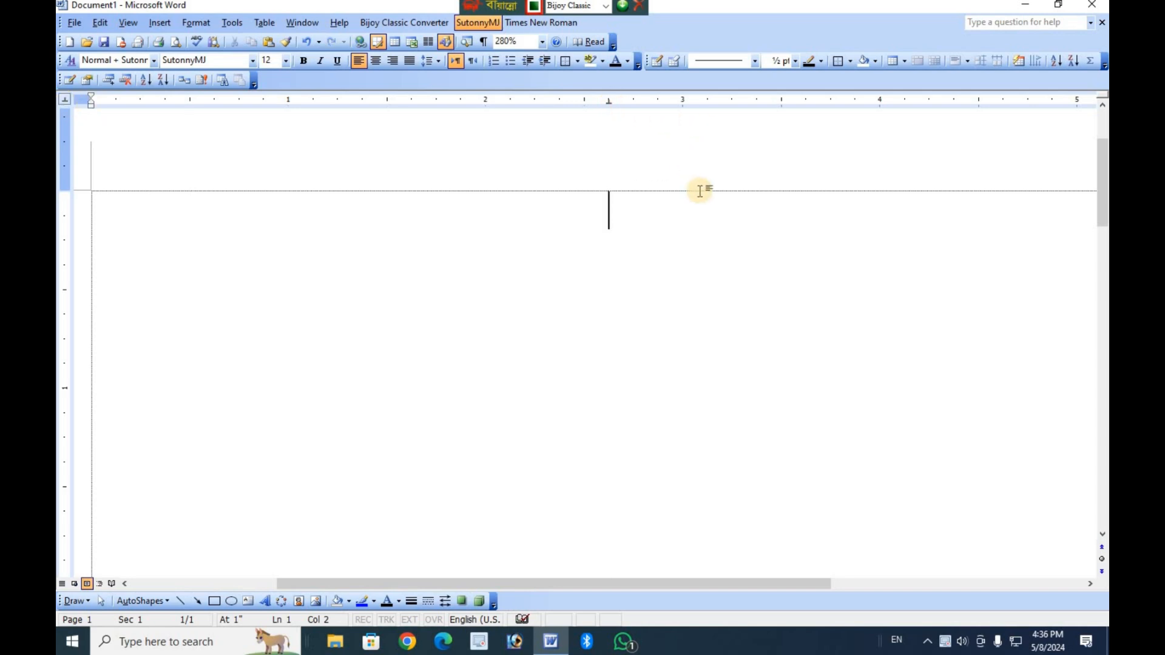
# Fill the line at the center tab stop with random Bangla letters, and delete that filler text.
pyautogui.write('্দতাদত্দত্আদত;তা')
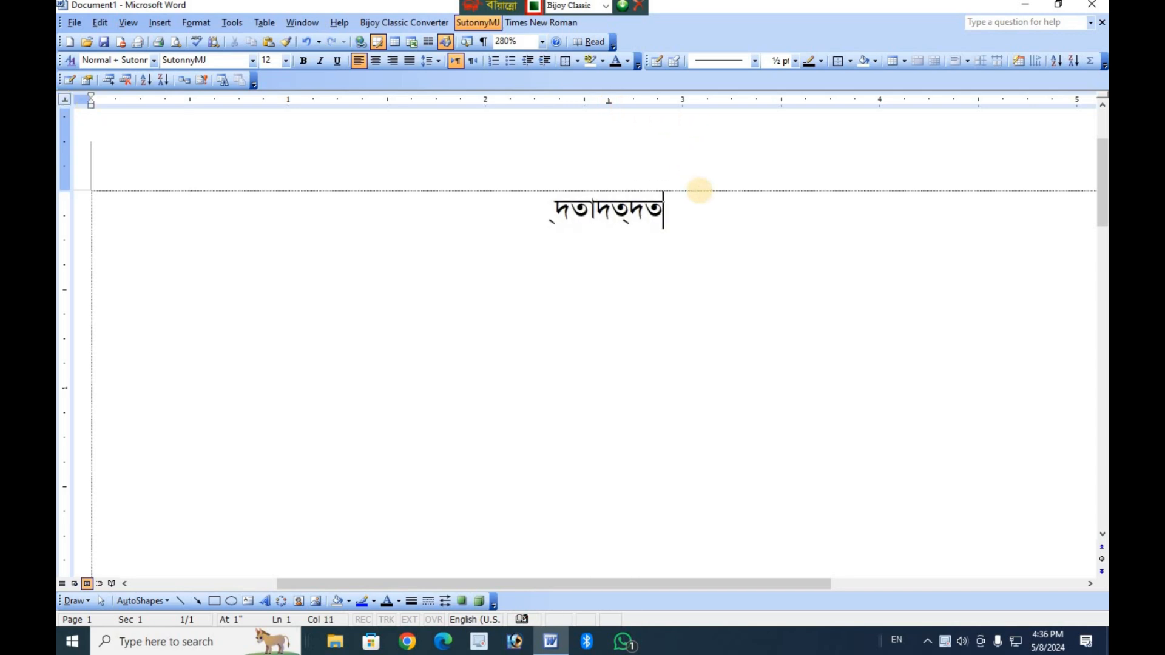
pyautogui.write('দতা;তদিতা;তিতা;ততি')
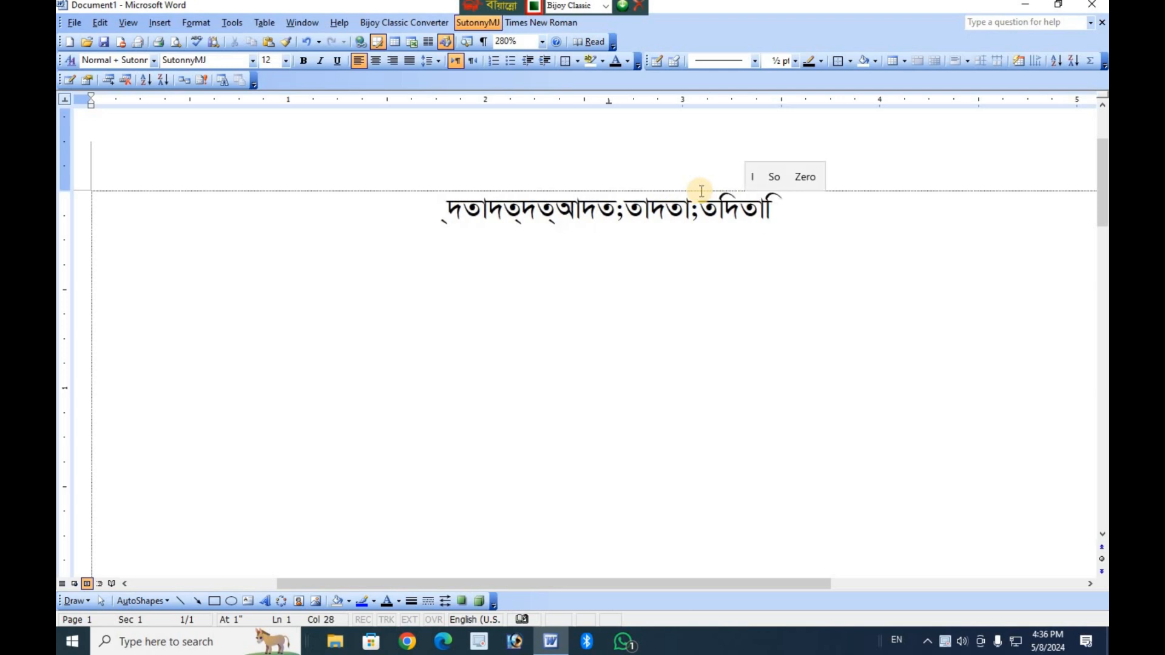
pyautogui.write('ড়গডয;ম')
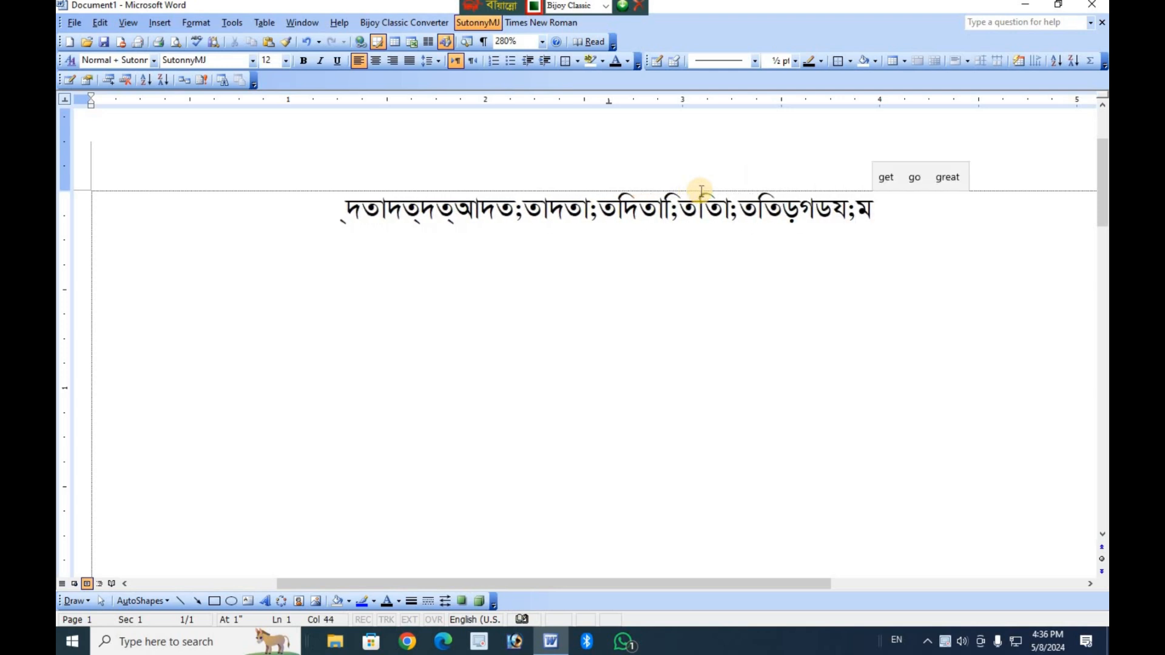
pyautogui.write('গতআতড়গাতাতাাততাতা')
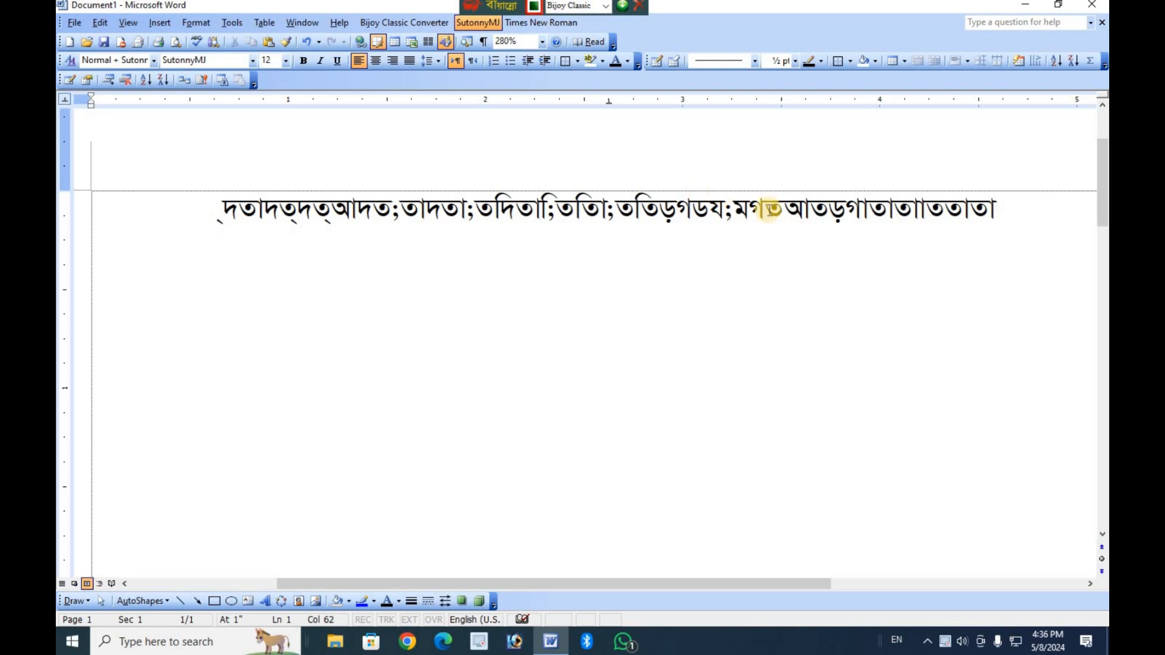
pyautogui.tripleClick(221, 206)
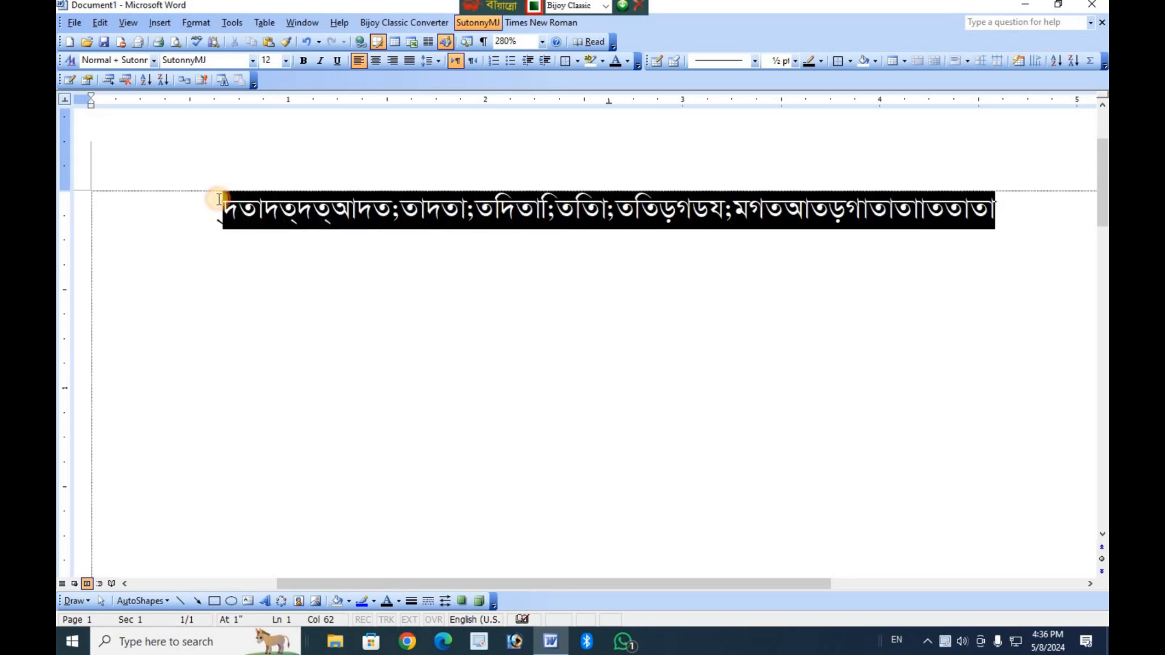
pyautogui.press('BackSpace')
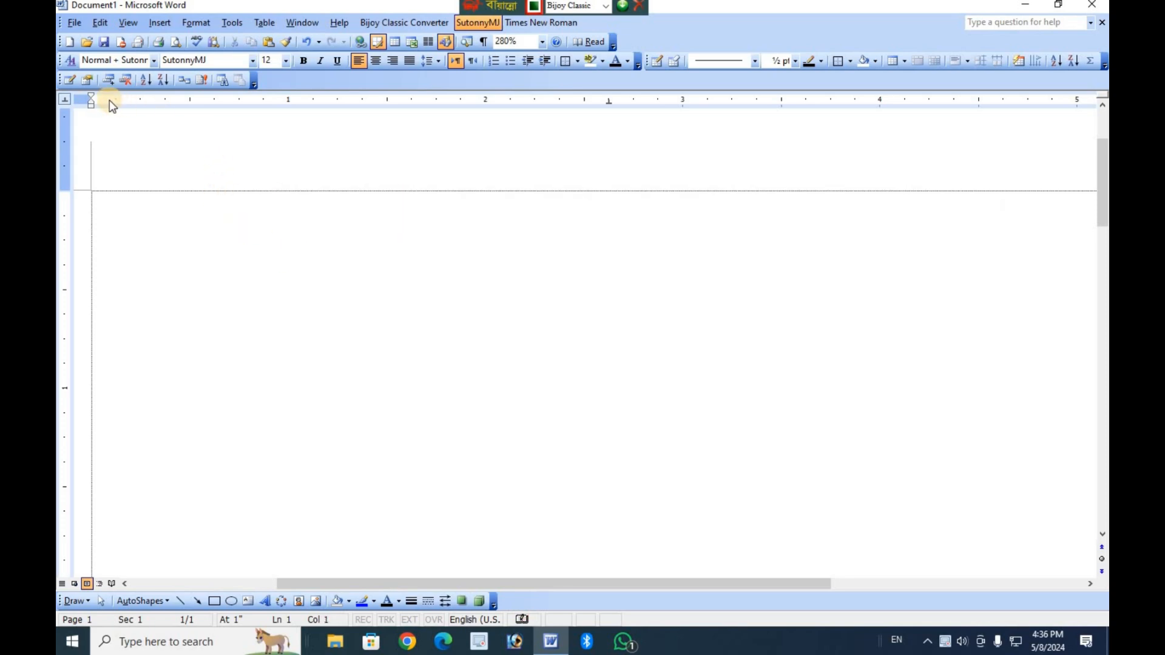
# Switch the tab type to First Line Indent and remove the center tab stop from the ruler.
pyautogui.click(68, 104)
pyautogui.click(67, 105)
pyautogui.moveTo(607, 102); pyautogui.dragTo(606, 83)
# Show the Styles and Formatting options for the document and close them again.
pyautogui.click(195, 23)
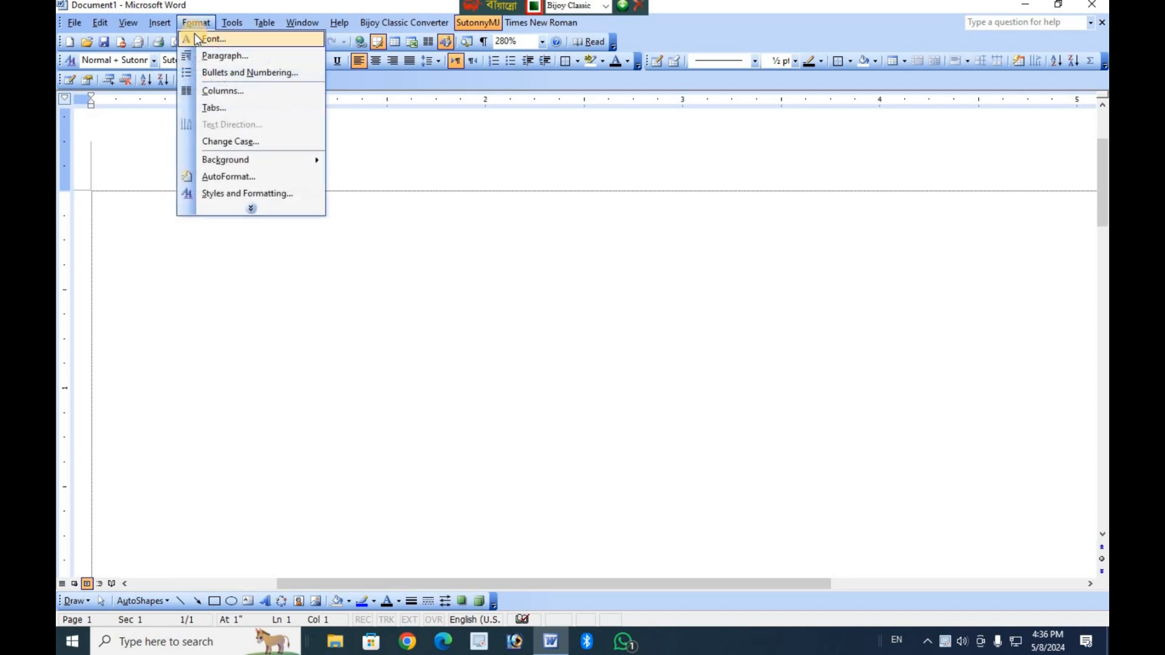
pyautogui.click(250, 193)
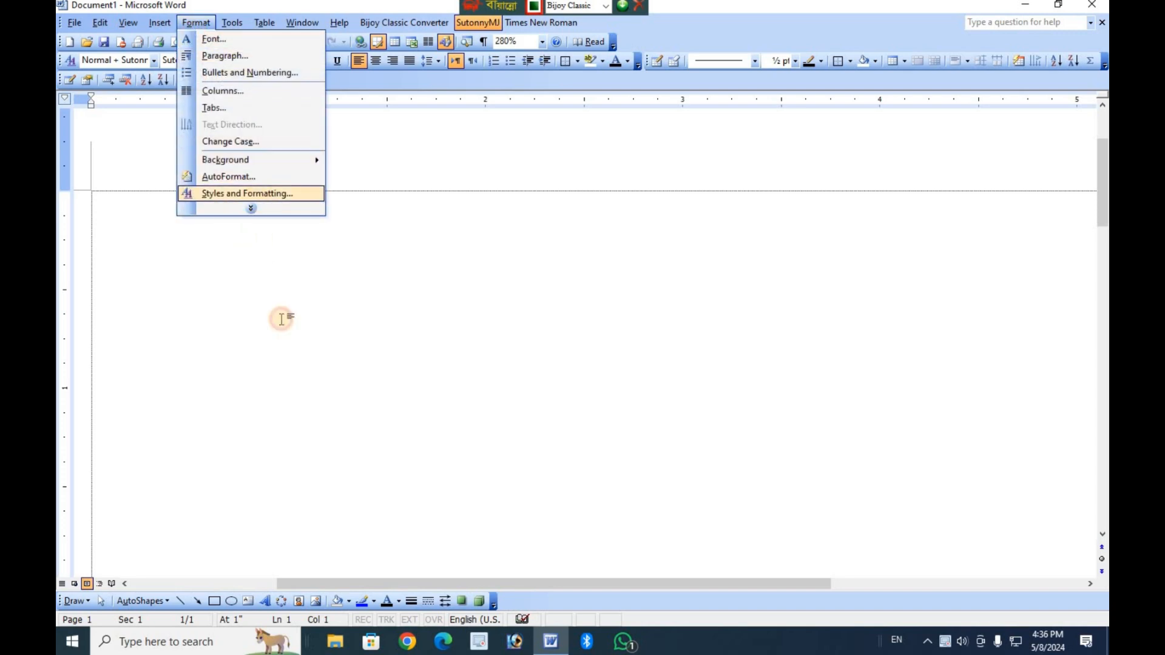
pyautogui.click(1101, 101)
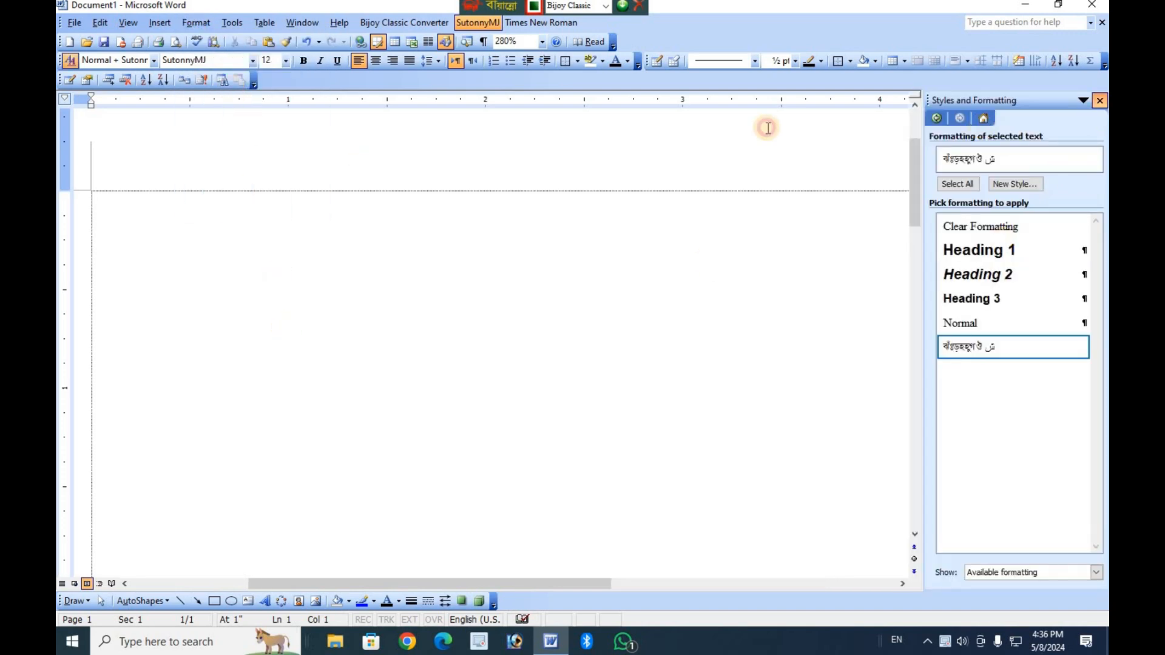
pyautogui.click(195, 23)
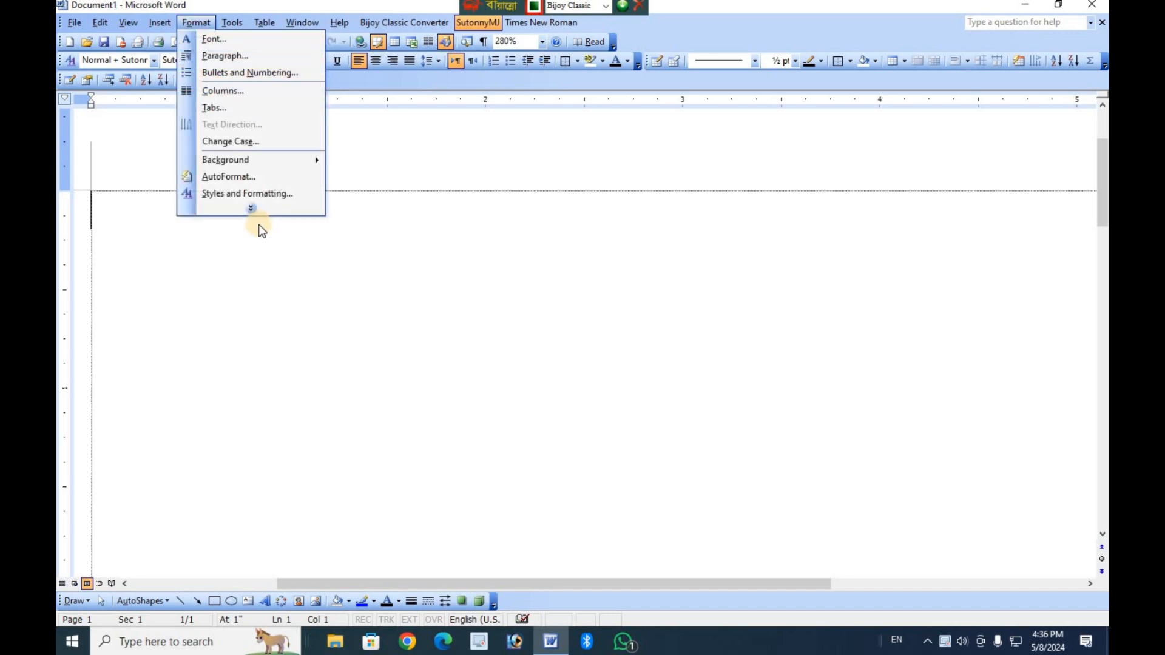
pyautogui.click(256, 212)
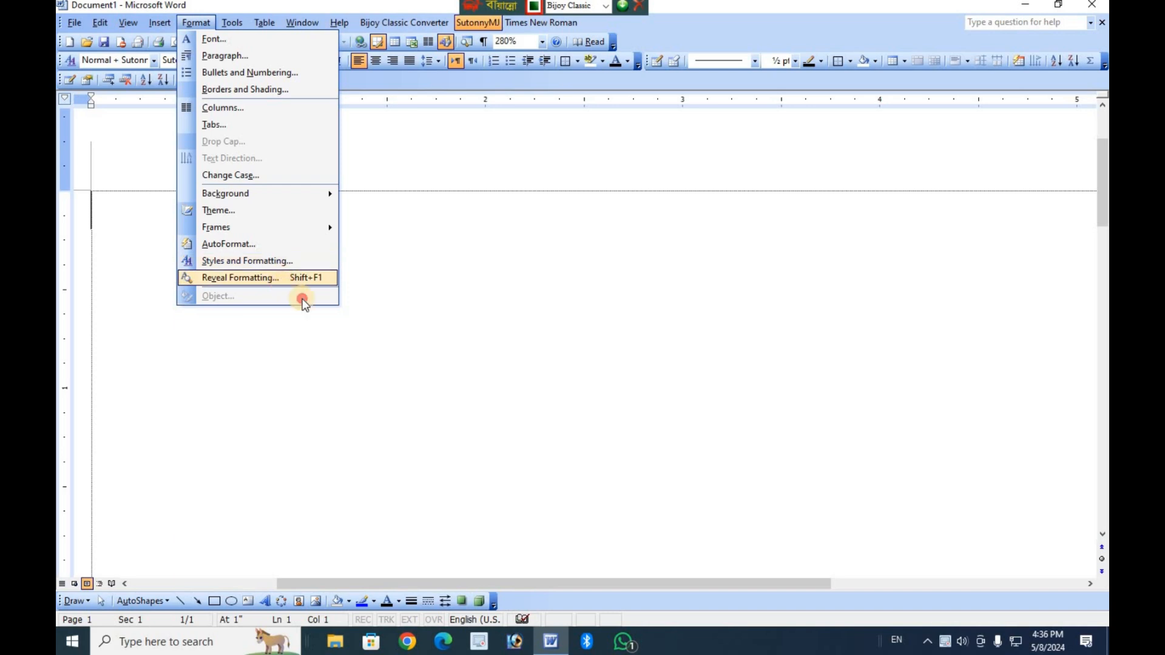
pyautogui.click(585, 367)
pyautogui.scroll(-12, 489, 338)
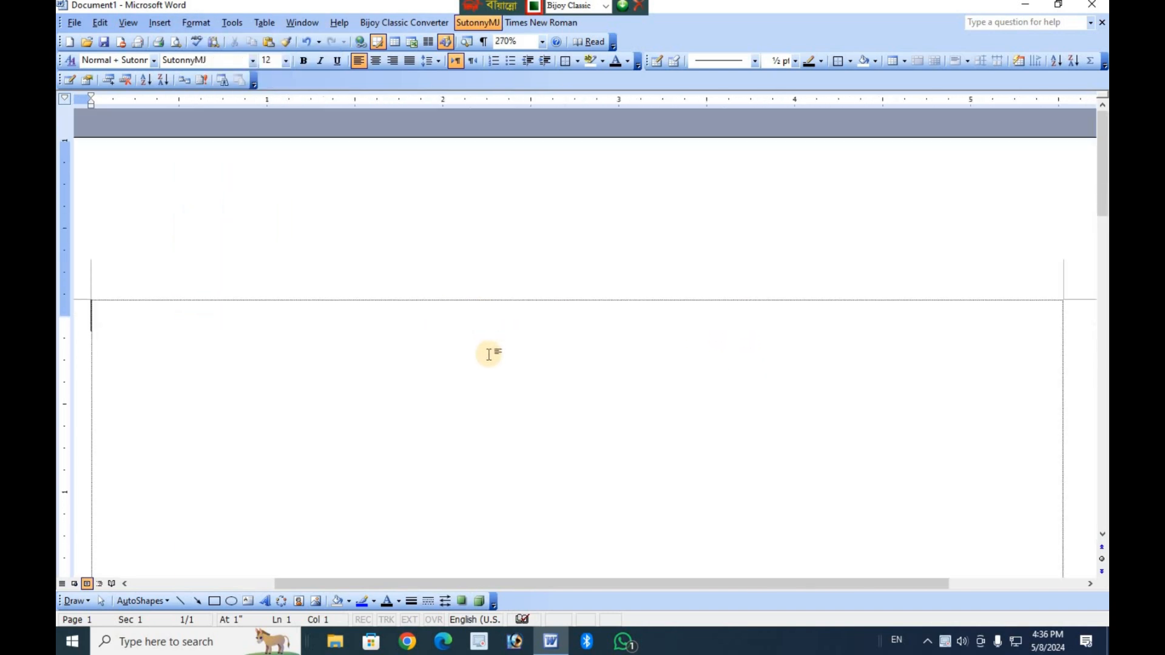
pyautogui.scroll(14, 377, 328)
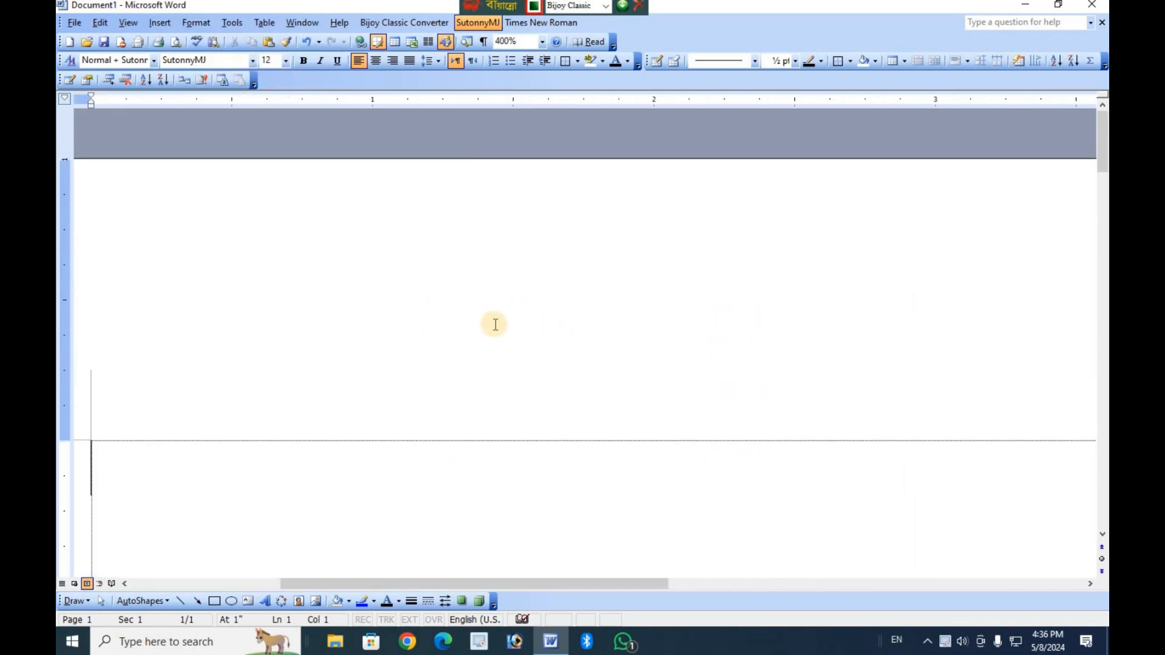
pyautogui.scroll(-10, 430, 348)
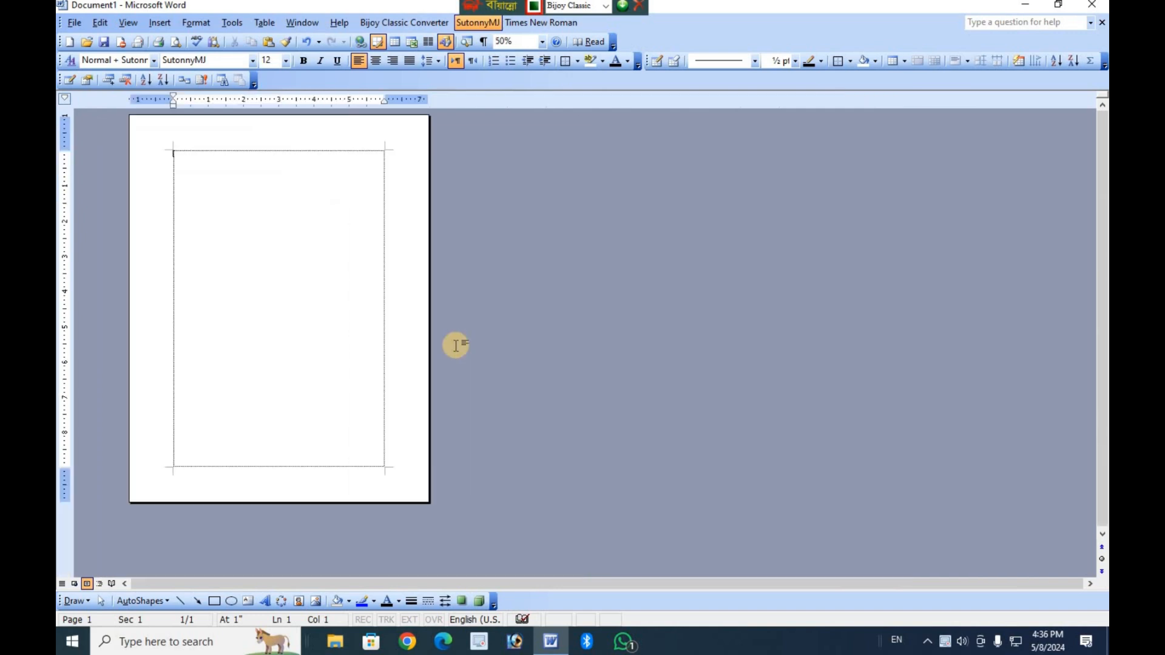
pyautogui.scroll(2, 456, 345)
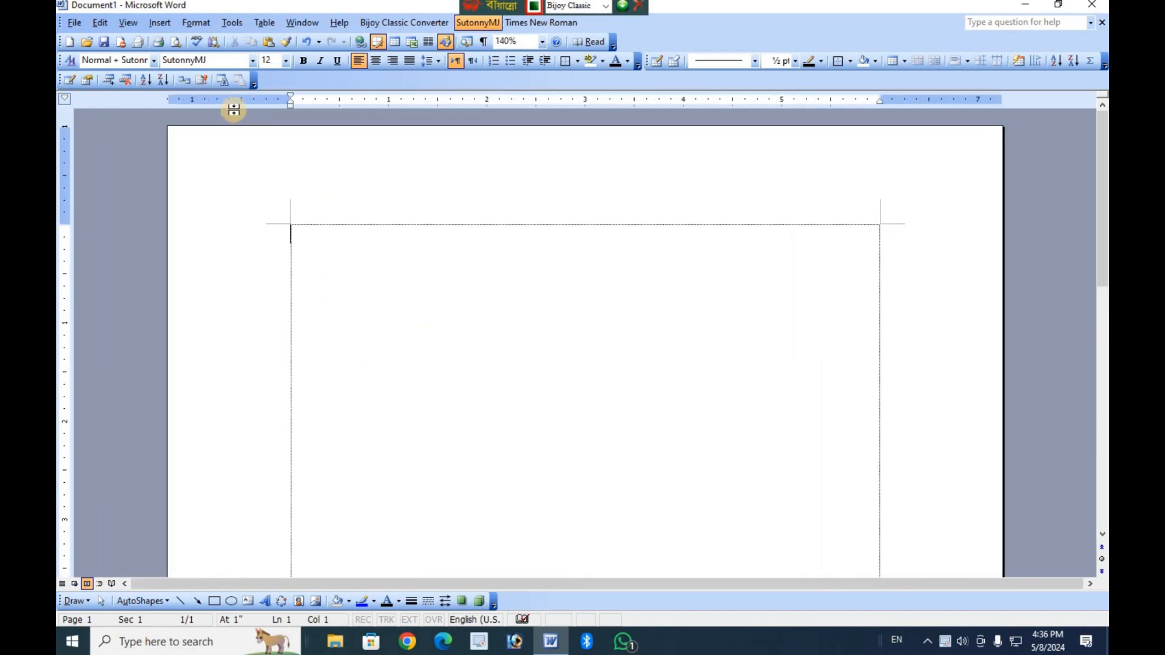
# Set the top, bottom, left and right page margins to 0.5 inch and the orientation to landscape for the whole document.
pyautogui.doubleClick(237, 101)
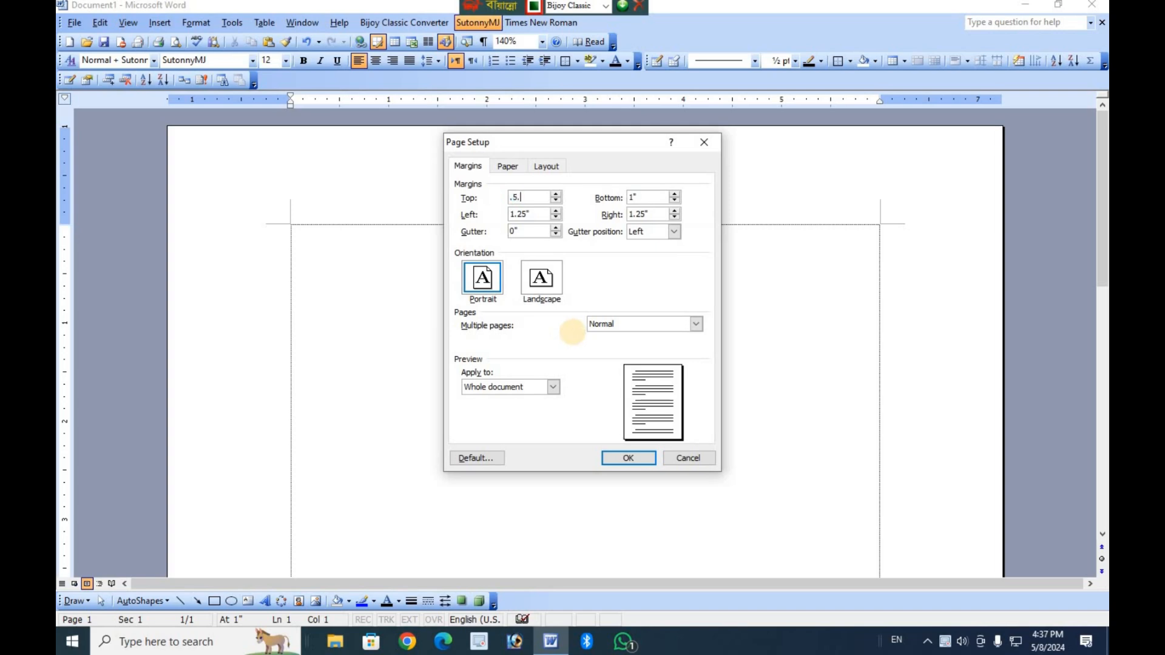
pyautogui.press('Tab')
pyautogui.write('.5')
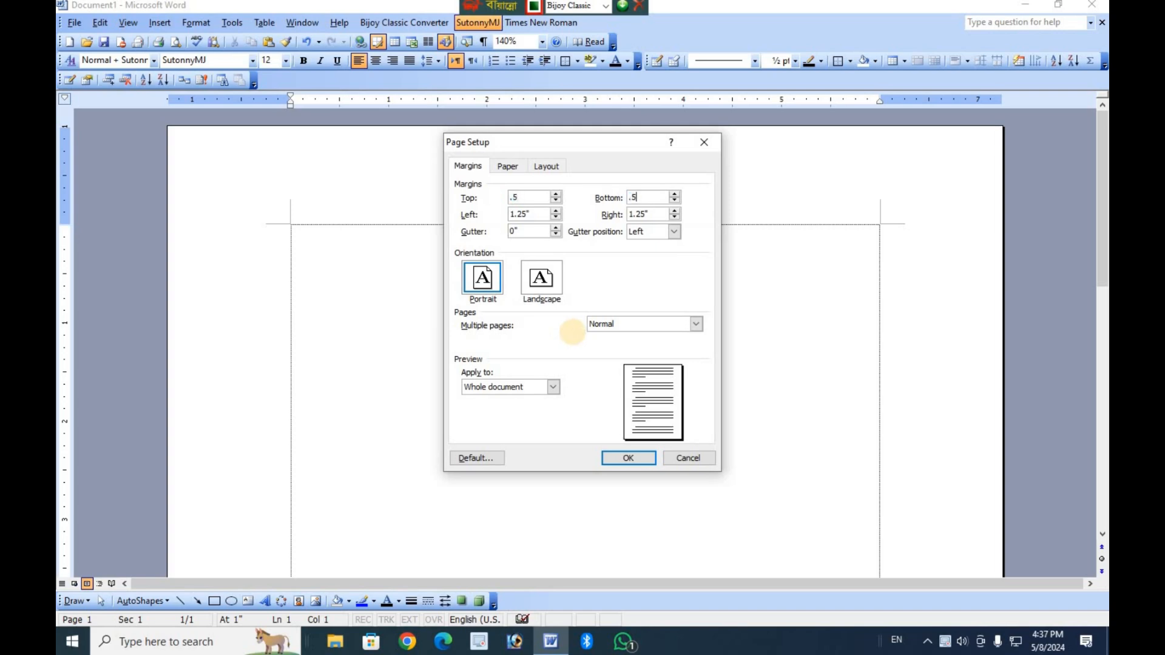
pyautogui.press('Tab')
pyautogui.write('.5')
pyautogui.press('Tab')
pyautogui.write('.')
pyautogui.click(556, 286)
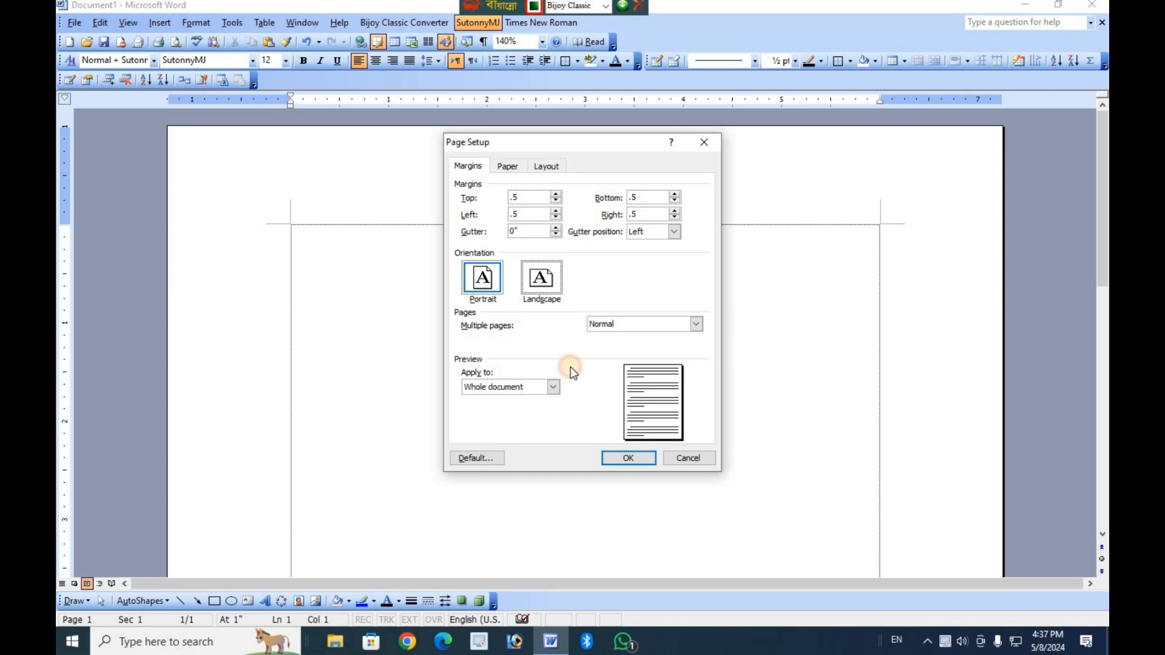
pyautogui.click(617, 457)
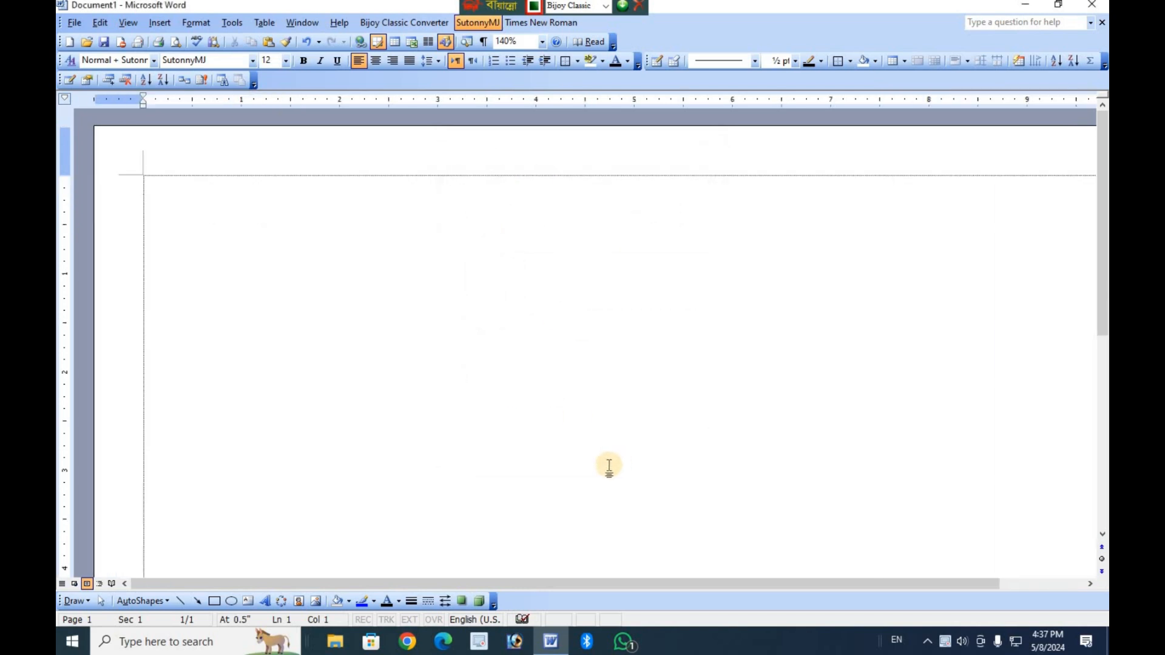
# Divide the whole document into two columns of equal width using the Two preset.
pyautogui.press('alt')
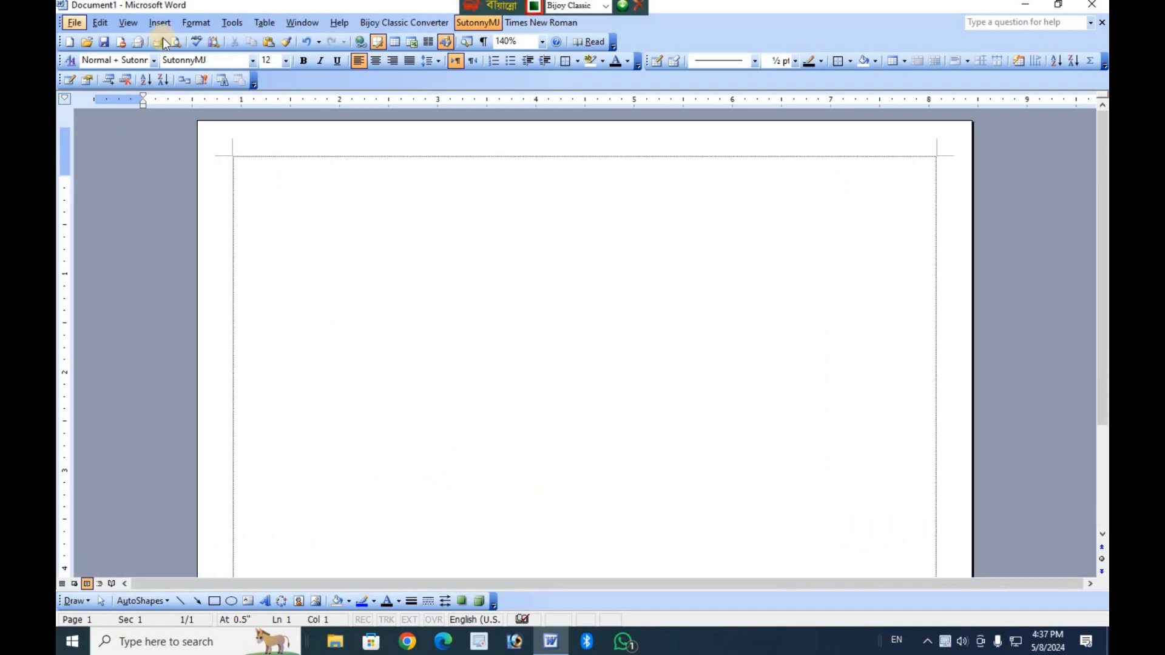
pyautogui.click(198, 23)
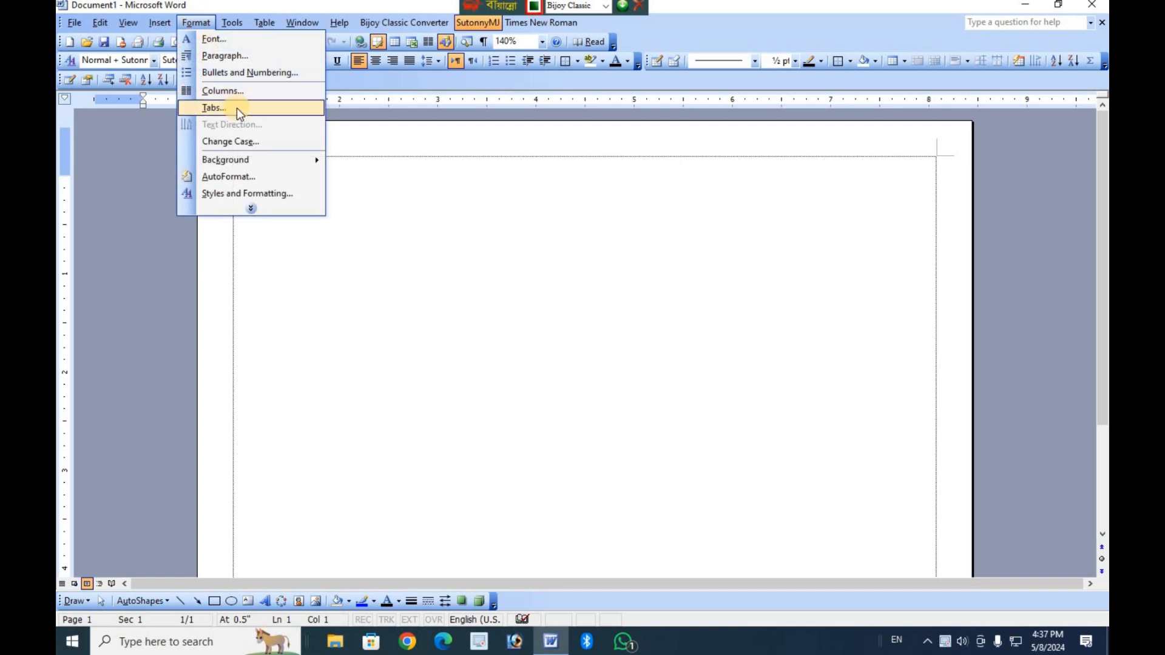
pyautogui.click(243, 94)
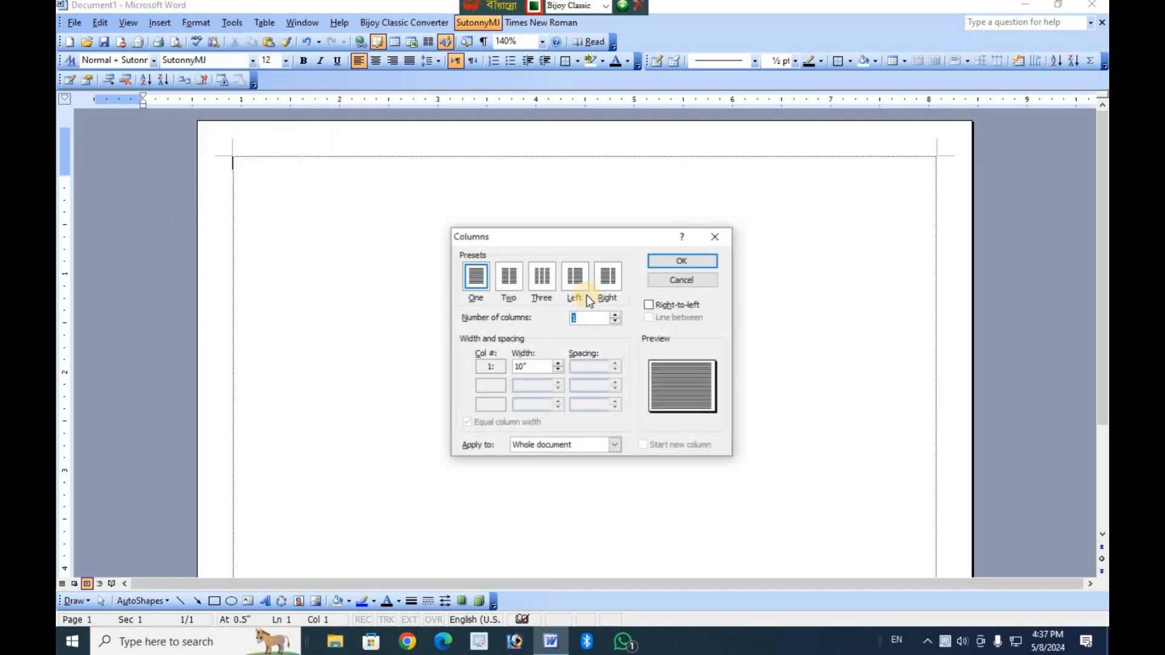
pyautogui.click(509, 276)
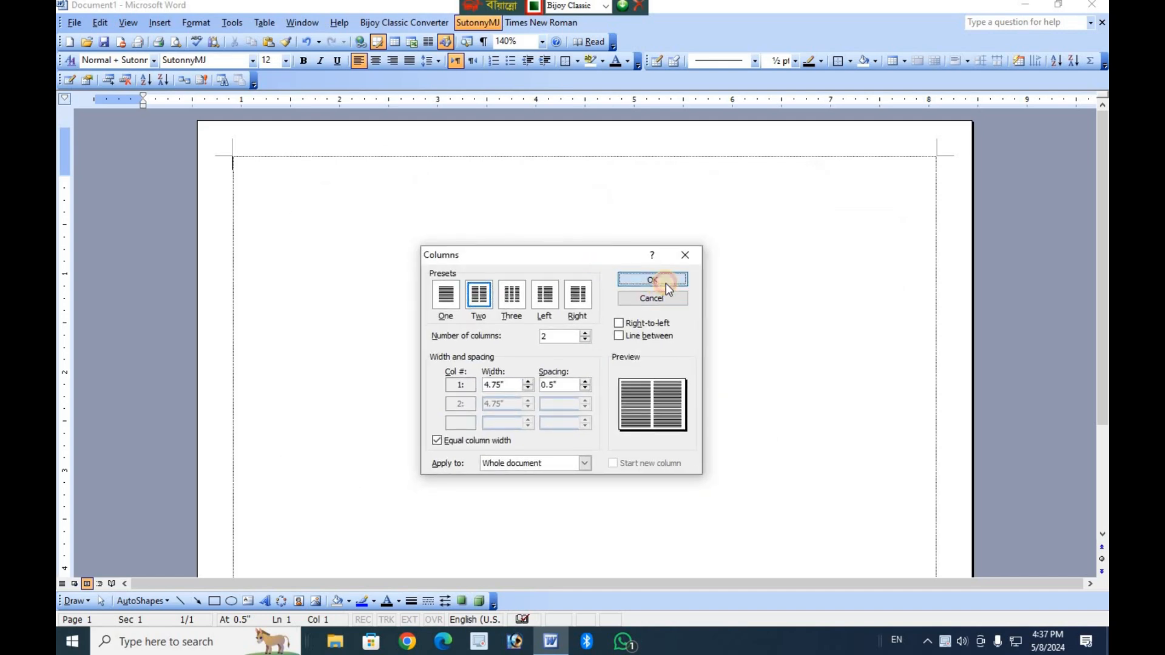
pyautogui.click(666, 284)
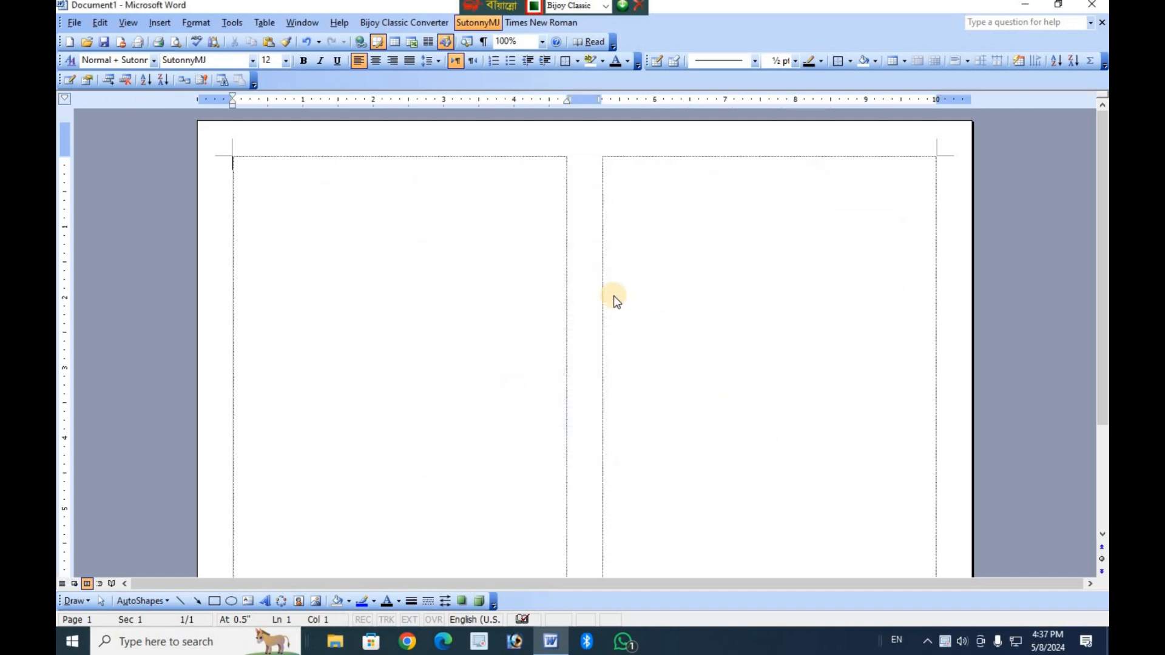
# Center the first line of the first column and enter the heading "জামিয়া ইসলামিয়া আলিম মাদরাসা" in it.
pyautogui.scroll(1, 645, 333)
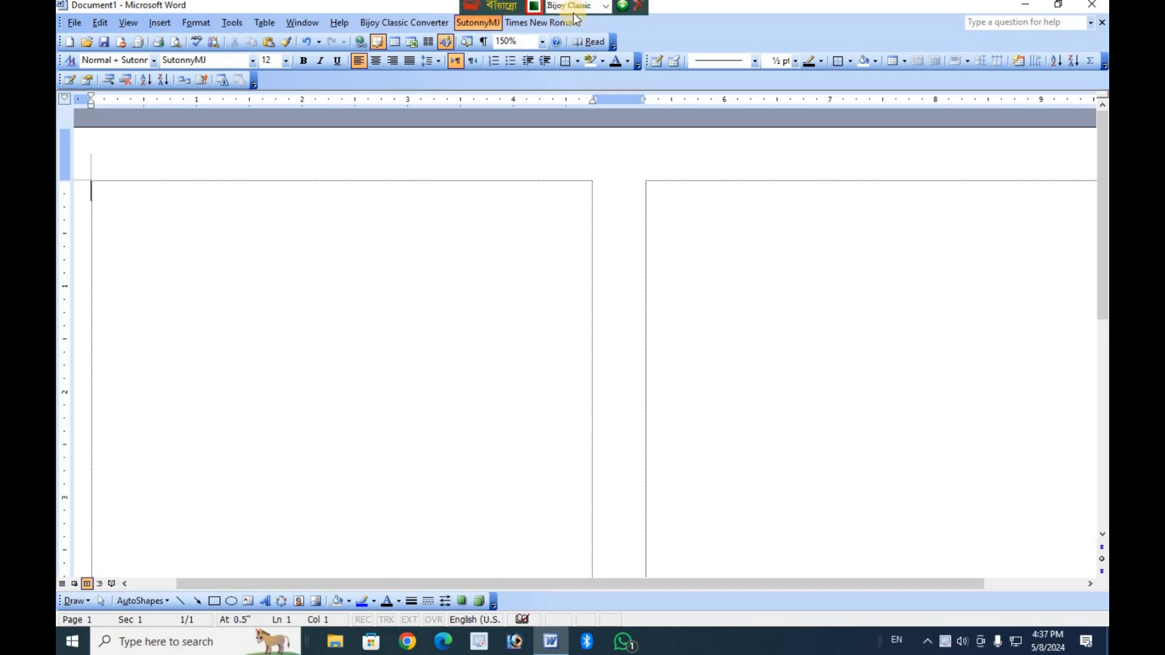
pyautogui.click(456, 161)
pyautogui.hotkey('ctrl', 'e')
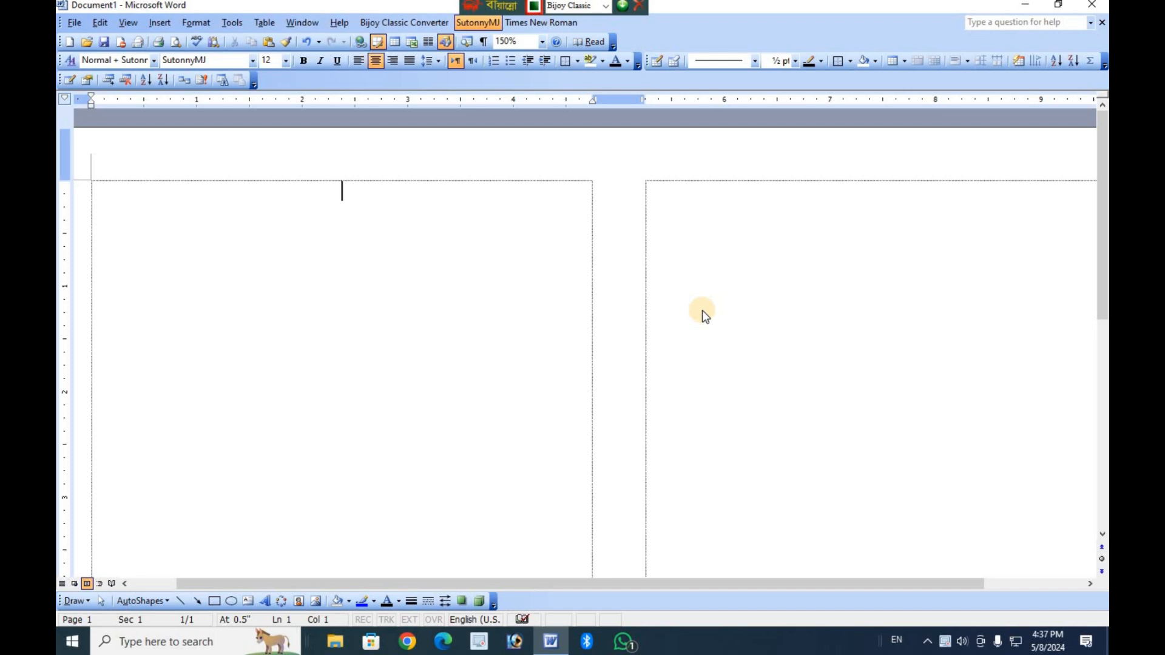
pyautogui.write('জামিয়া ইসলামিয়া')
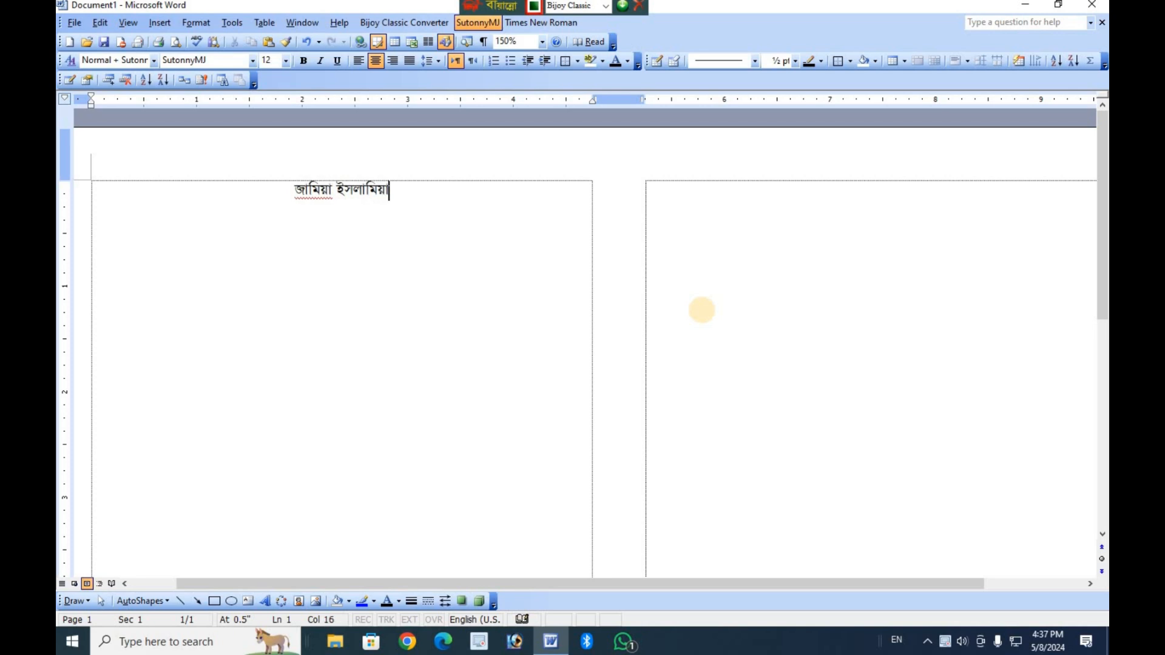
pyautogui.write(' আলিম মাদর')
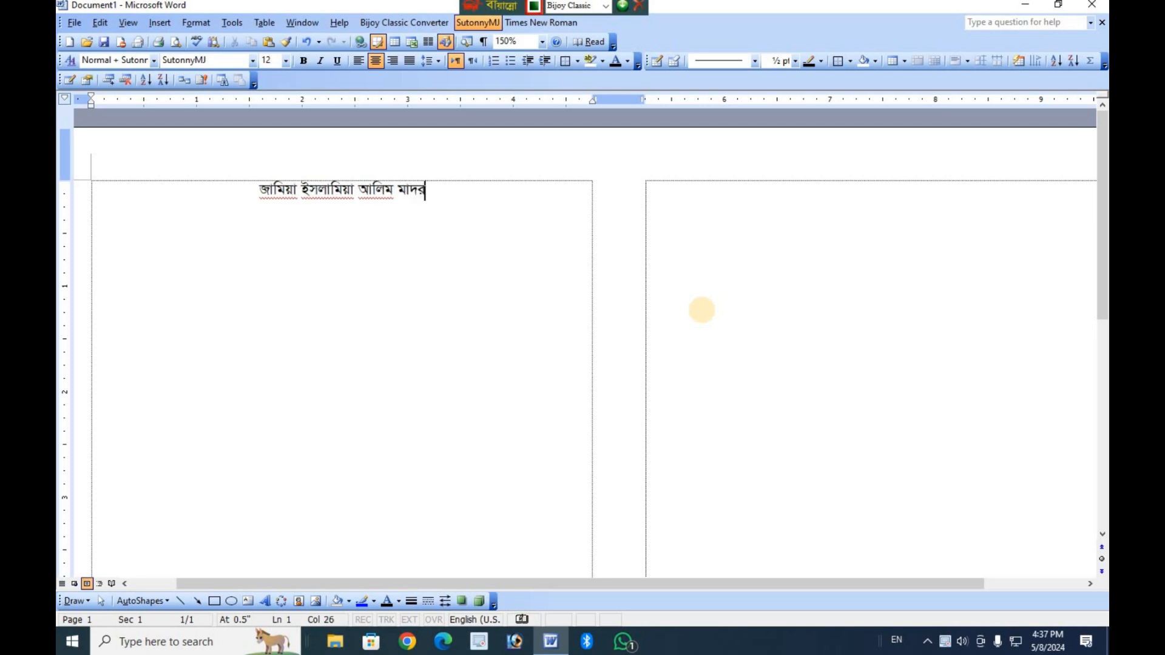
pyautogui.write('াসা')
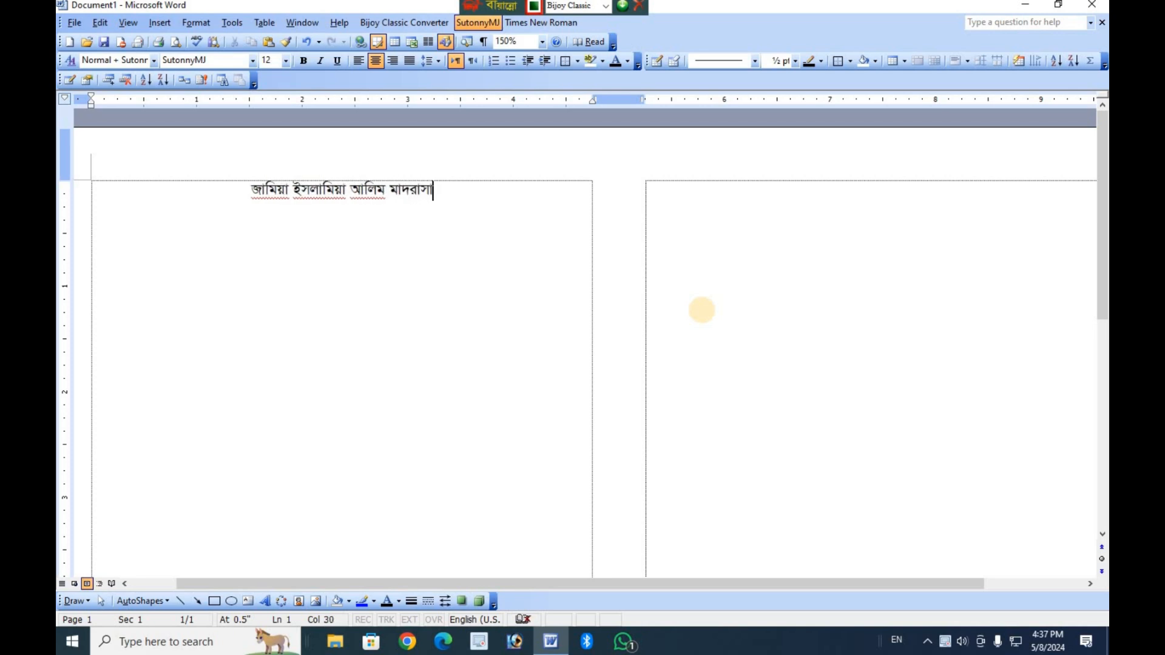
# Add a second centered line below the heading reading "প্রথম সামায়িক পরীক্ষা২০২৪ইং".
pyautogui.press('Return')
pyautogui.write('প্রম')
pyautogui.write('থ')
pyautogui.press('BackSpace')
pyautogui.press('BackSpace')
pyautogui.press('BackSpace')
pyautogui.write('থম সা')
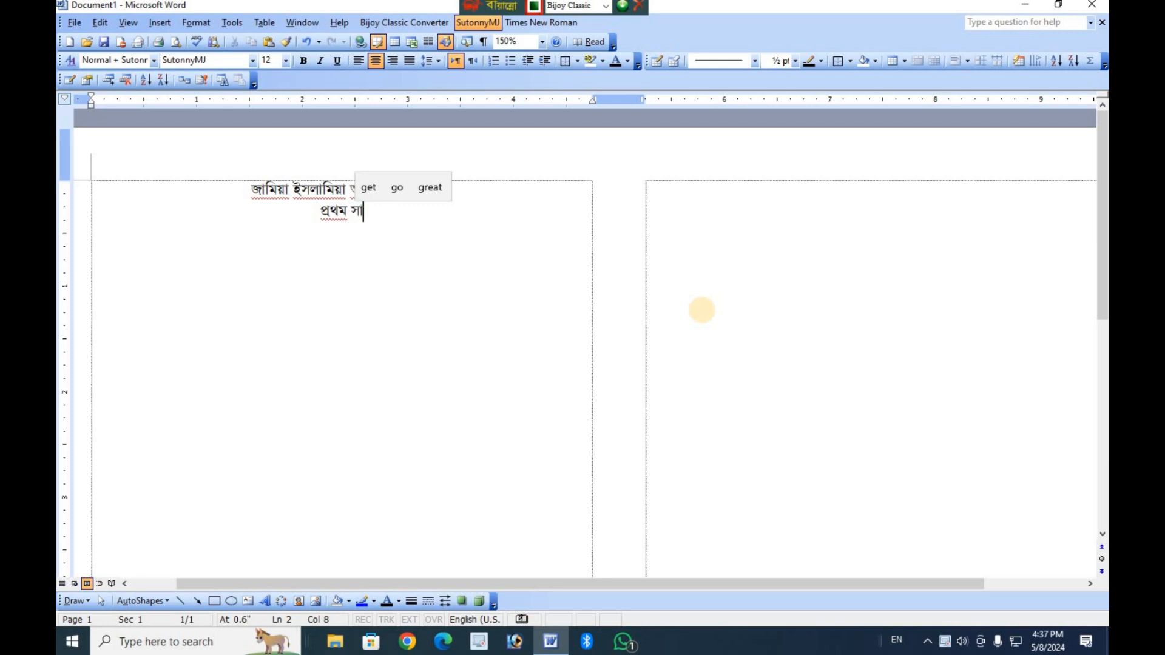
pyautogui.write('ময়িক')
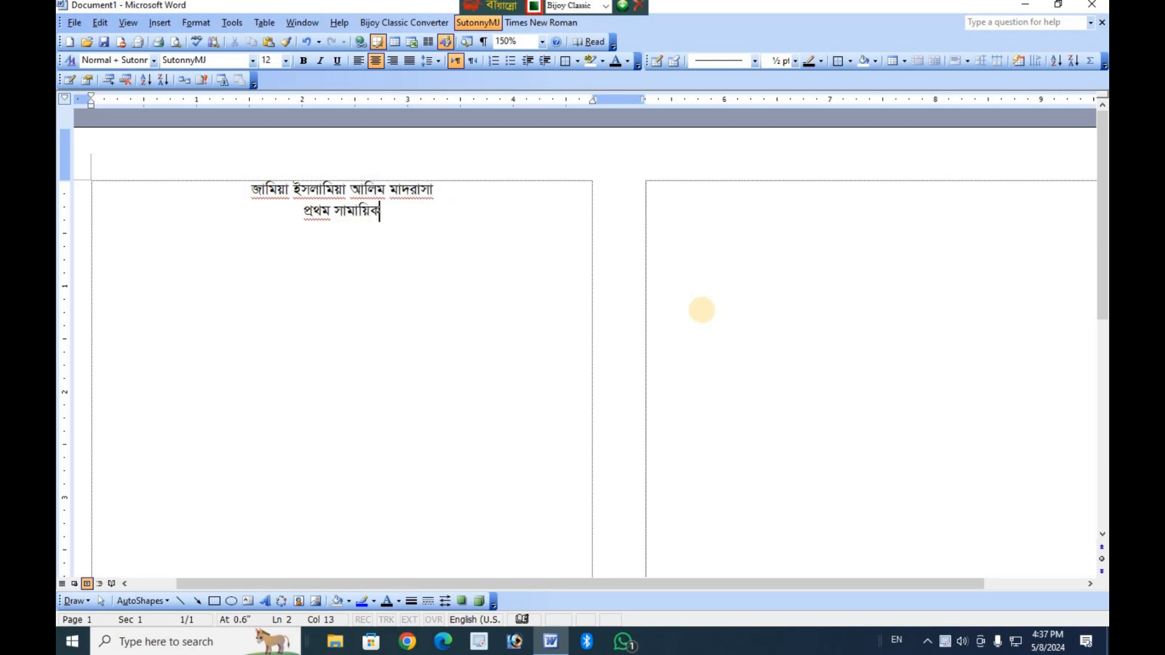
pyautogui.write(' পরীক')
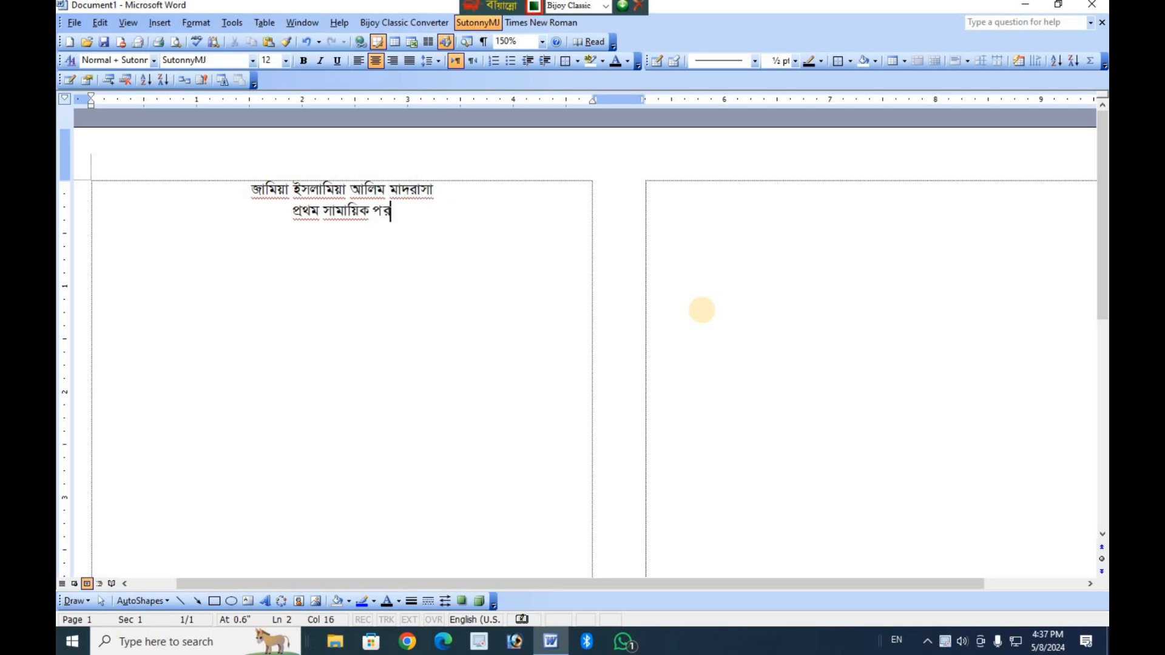
pyautogui.write('্ষা')
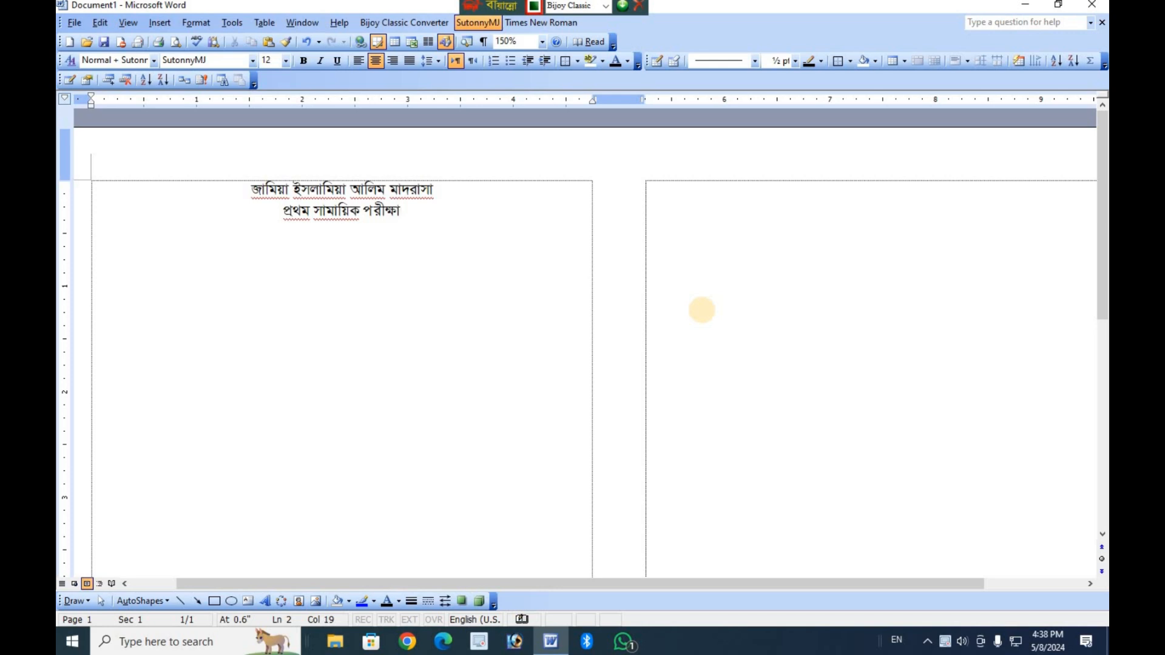
pyautogui.write('২০২৪')
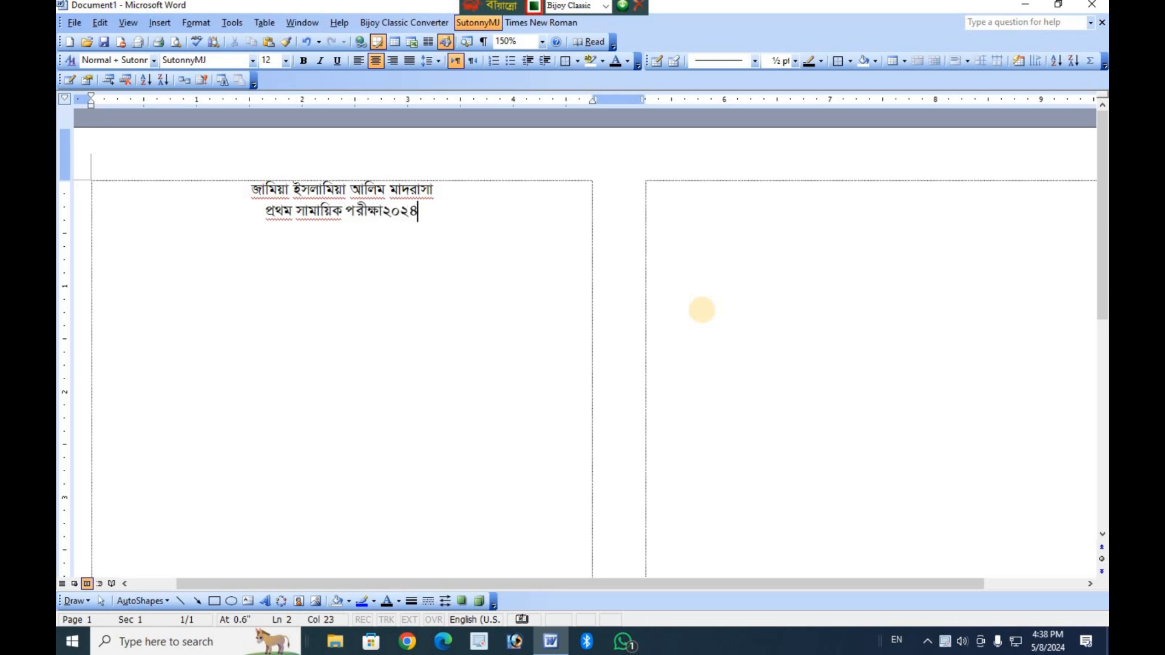
pyautogui.write('ইং')
# Add a third centered line below the exam title reading "শ্রেণি".
pyautogui.press('Return')
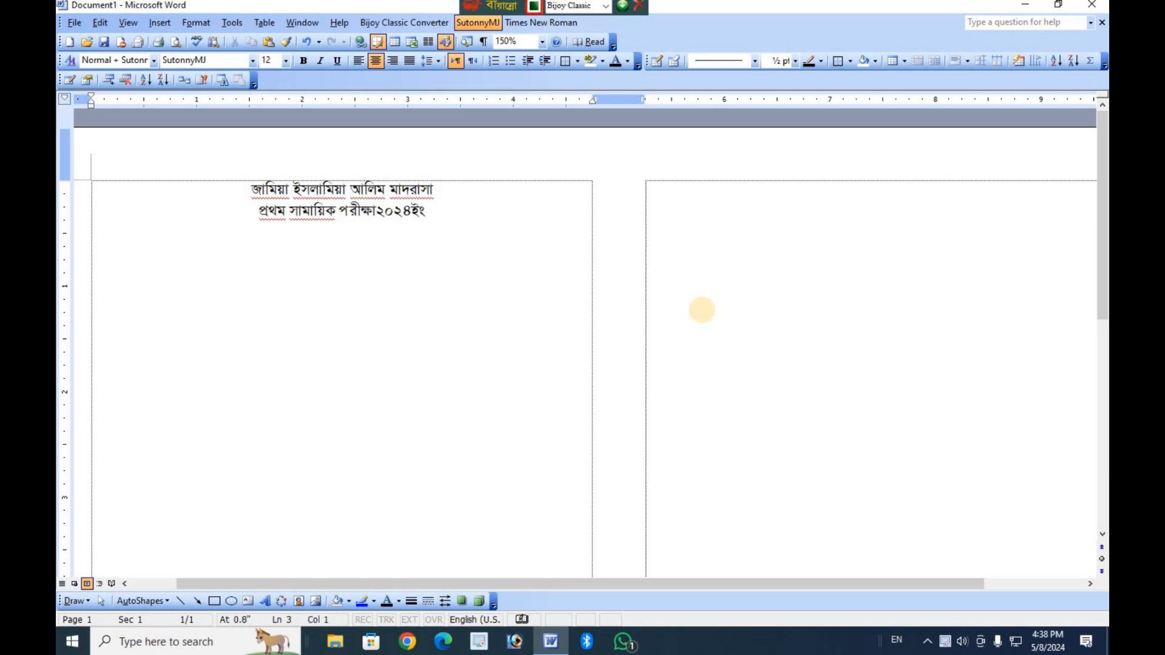
pyautogui.write('পে্র')
pyautogui.press('BackSpace')
pyautogui.press('BackSpace')
pyautogui.write('শ্রেণি')
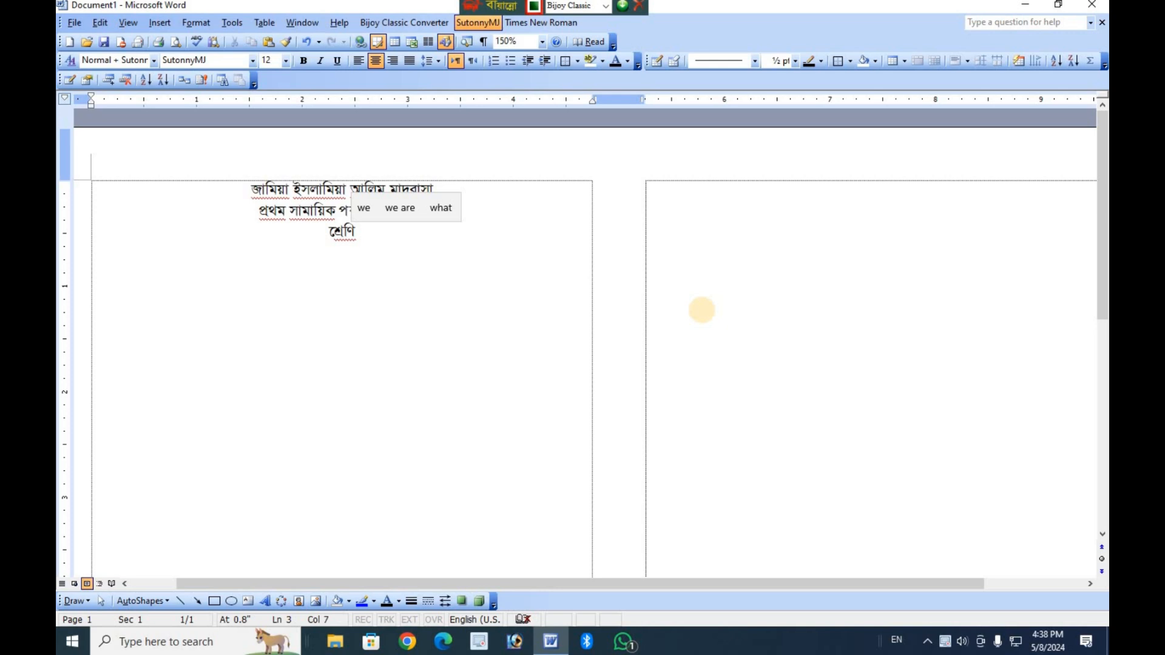
# Add a fourth centered line for the subject reading "বিষয় বাংলা".
pyautogui.press('Return')
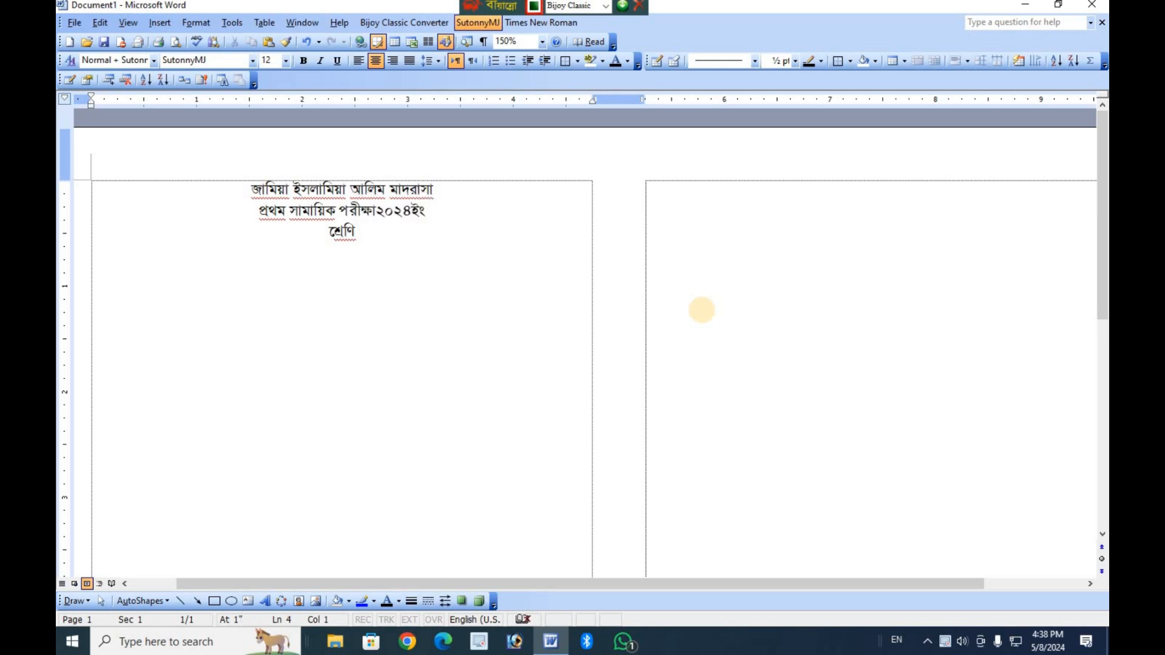
pyautogui.write('ি')
pyautogui.write('বিষয়')
pyautogui.write(' বাংলা')
# Set the font size of the heading line "জামিয়া ইসলামিয়া আলিম মাদরাসা" to 24.
pyautogui.scroll(11, 702, 310)
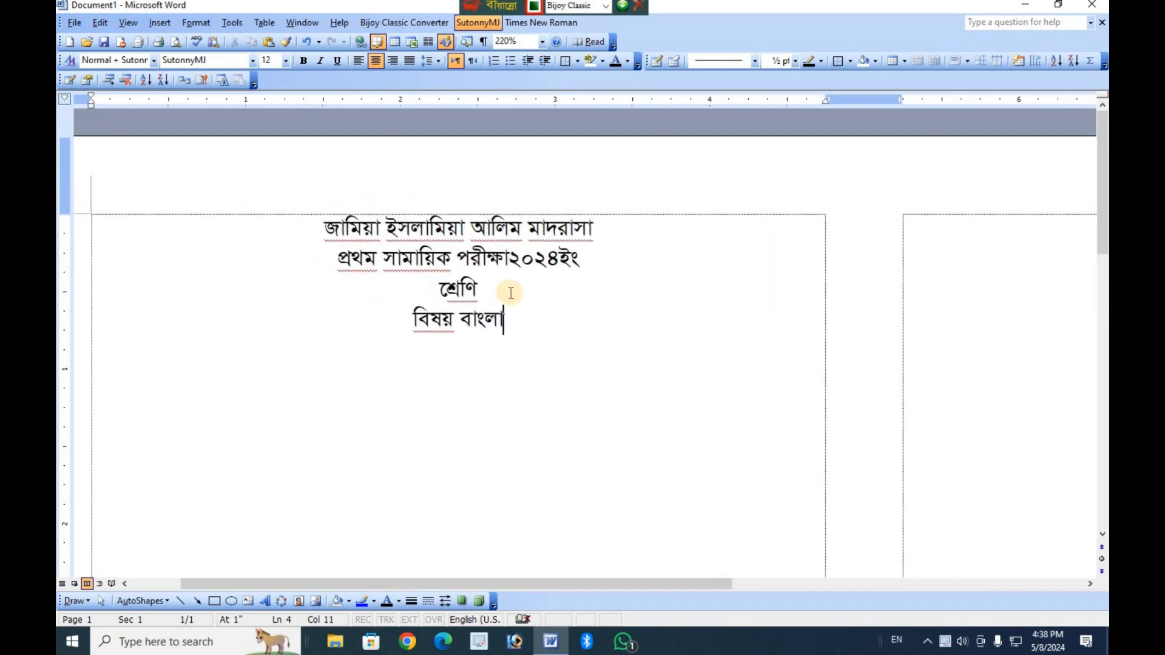
pyautogui.scroll(-16, 623, 328)
pyautogui.scroll(12, 502, 271)
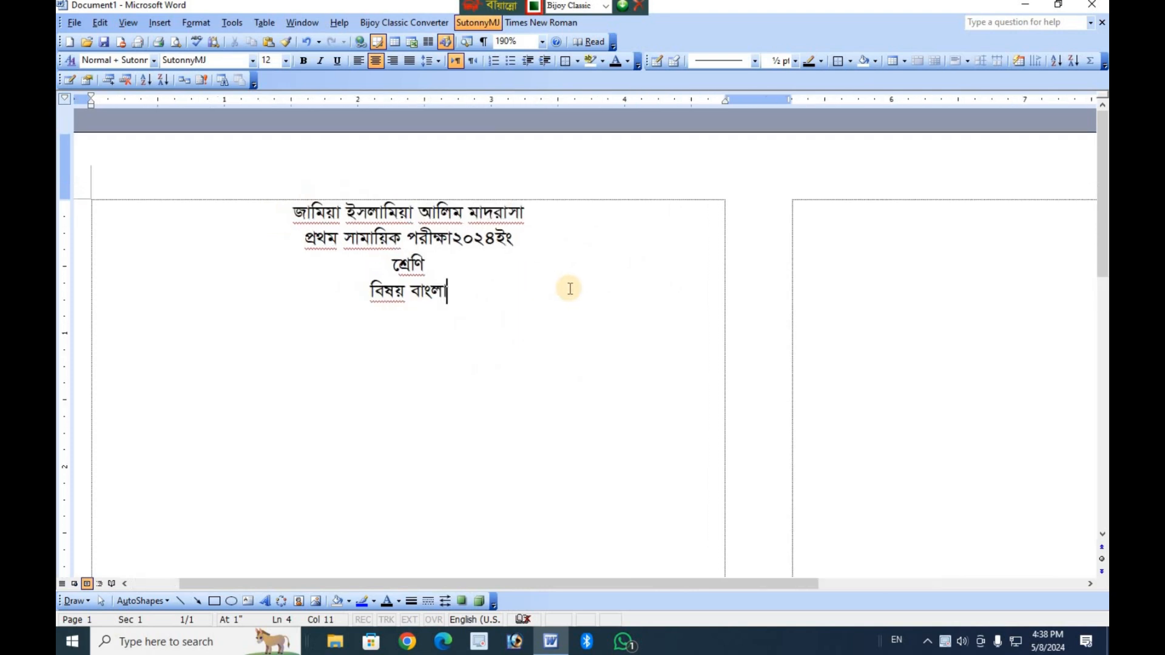
pyautogui.scroll(1, 751, 225)
pyautogui.moveTo(752, 224); pyautogui.dragTo(331, 211)
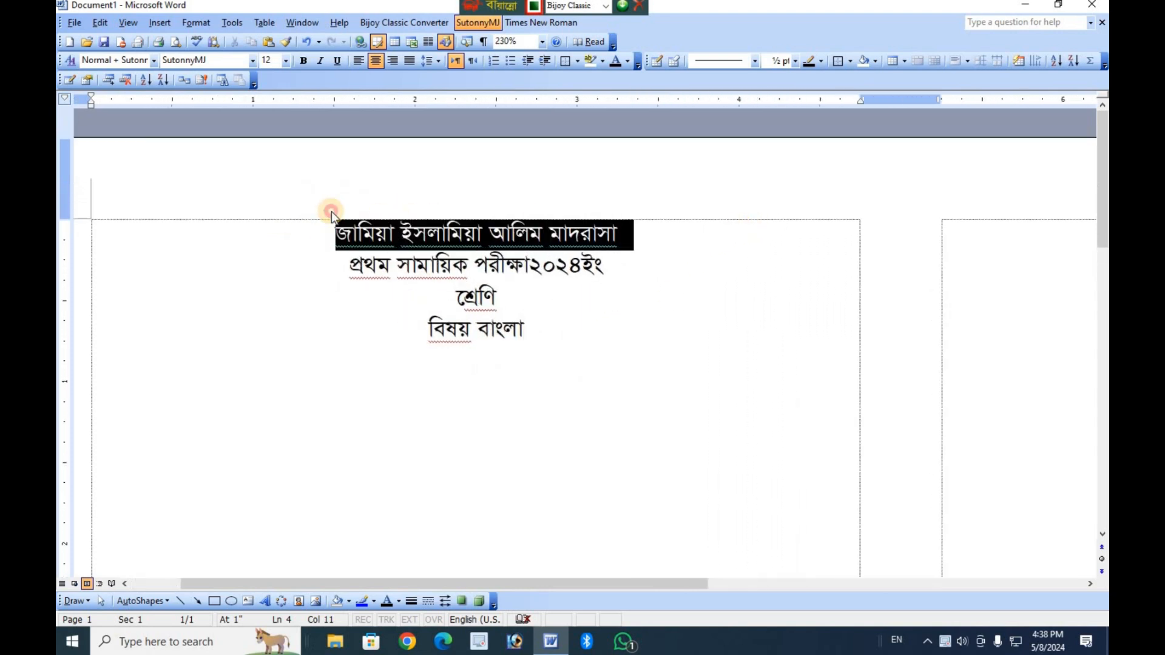
pyautogui.click(286, 61)
pyautogui.click(267, 186)
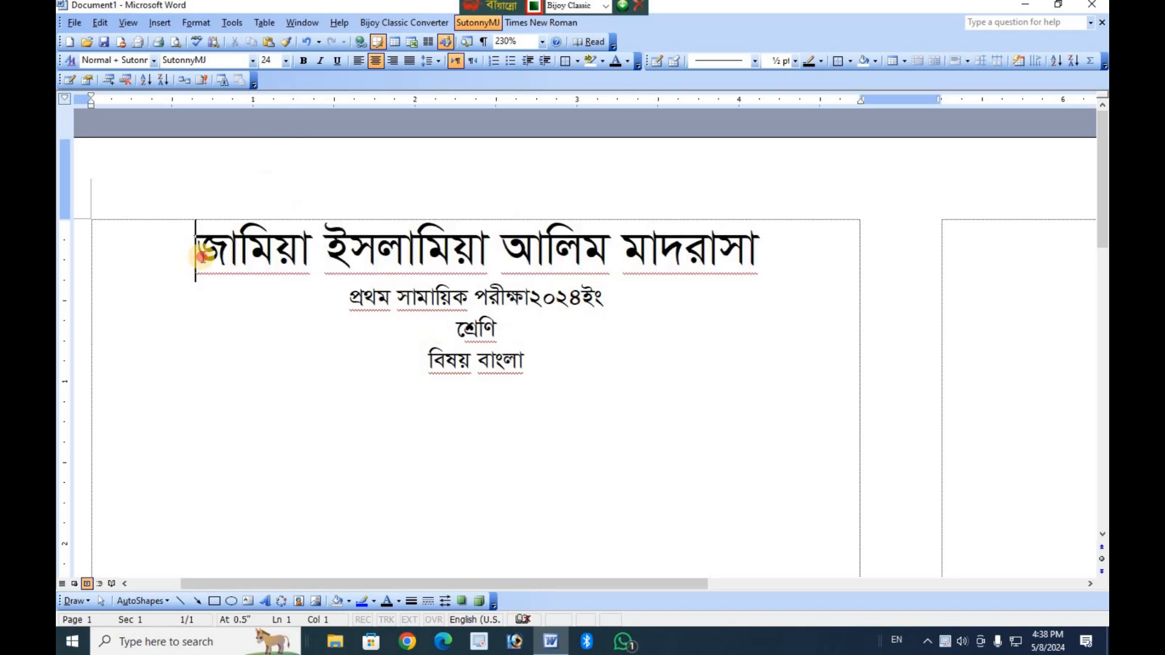
# Widen the characters of the heading line by setting its character scale to 130%.
pyautogui.moveTo(202, 255); pyautogui.dragTo(814, 270)
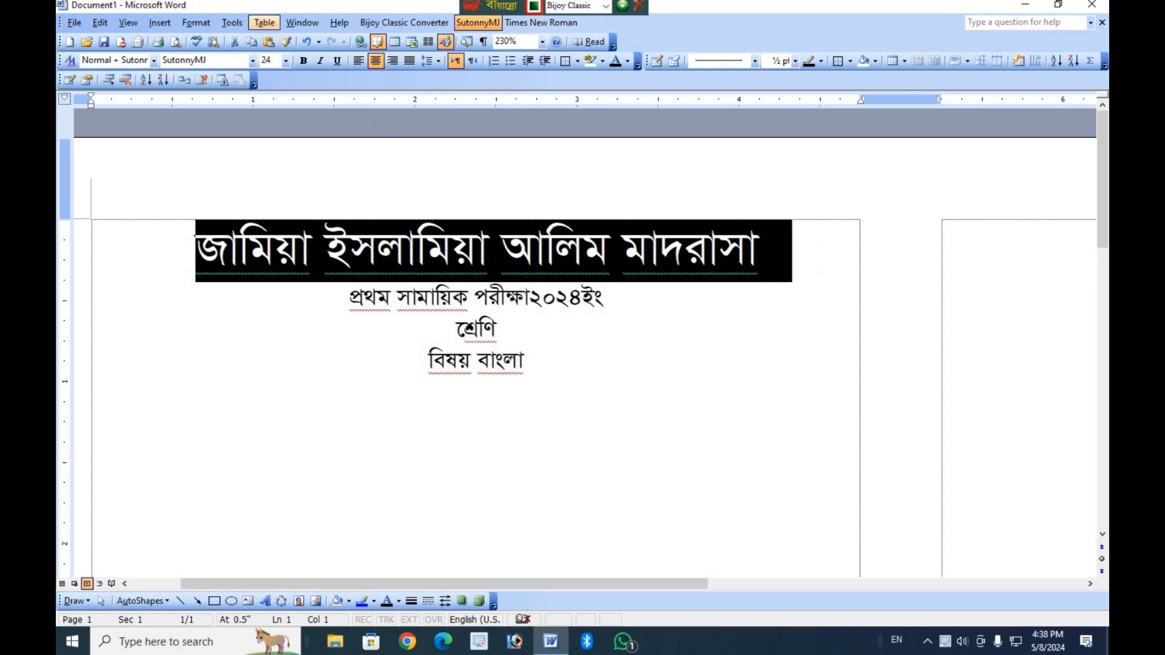
pyautogui.click(204, 20)
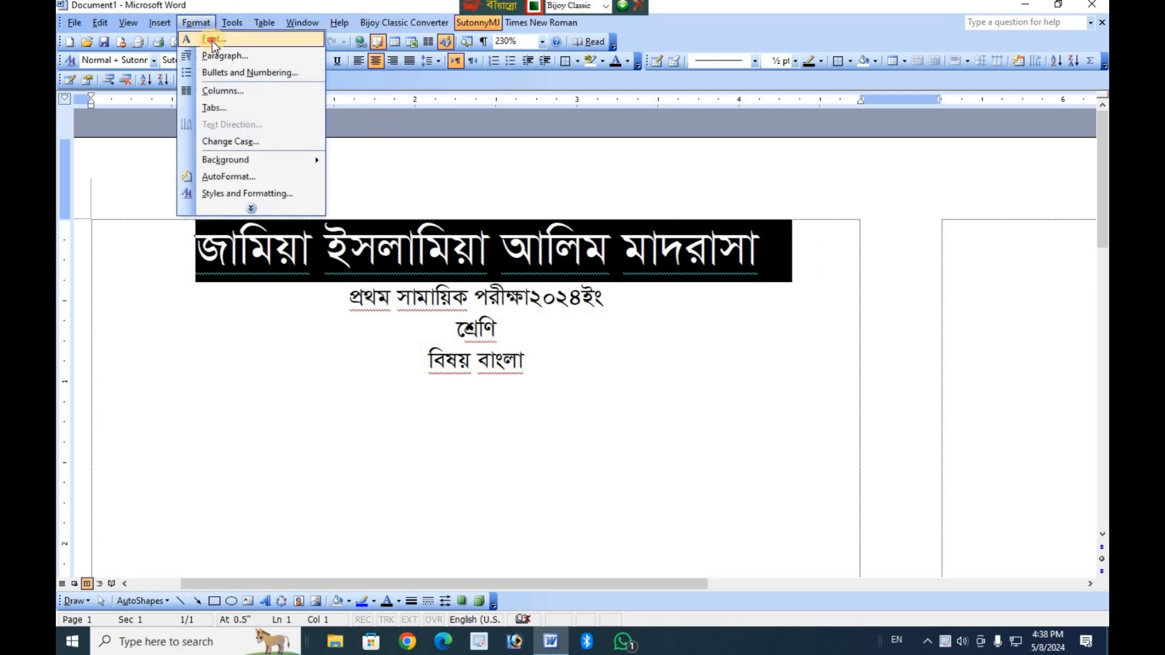
pyautogui.click(212, 41)
pyautogui.click(721, 211)
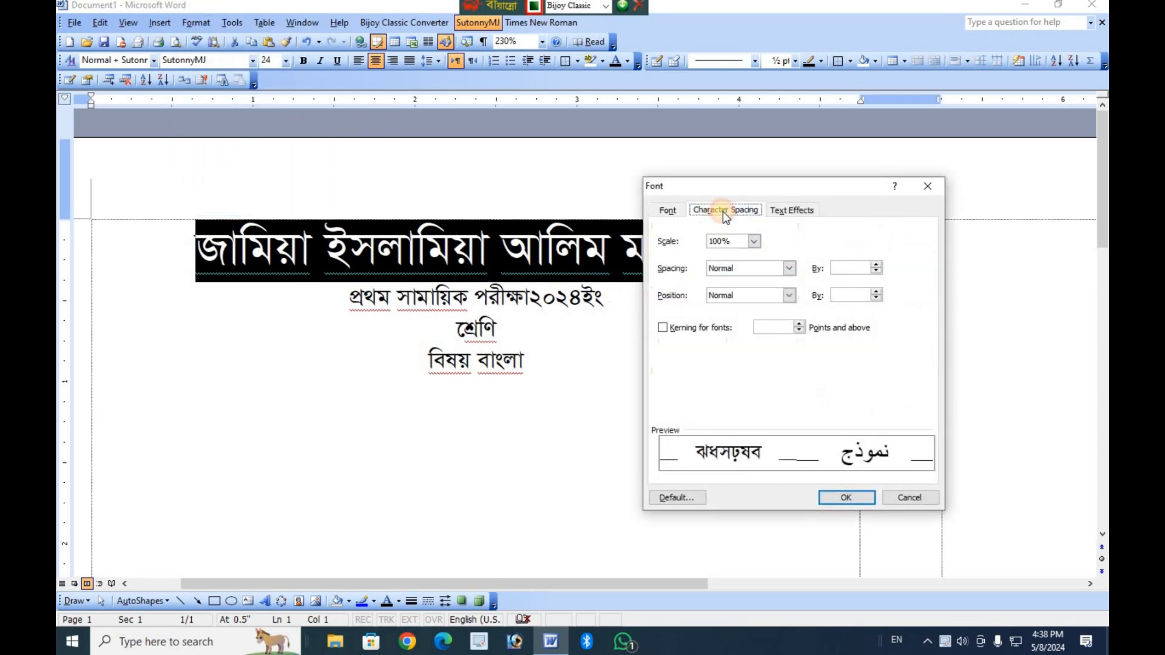
pyautogui.doubleClick(725, 242)
pyautogui.write('13')
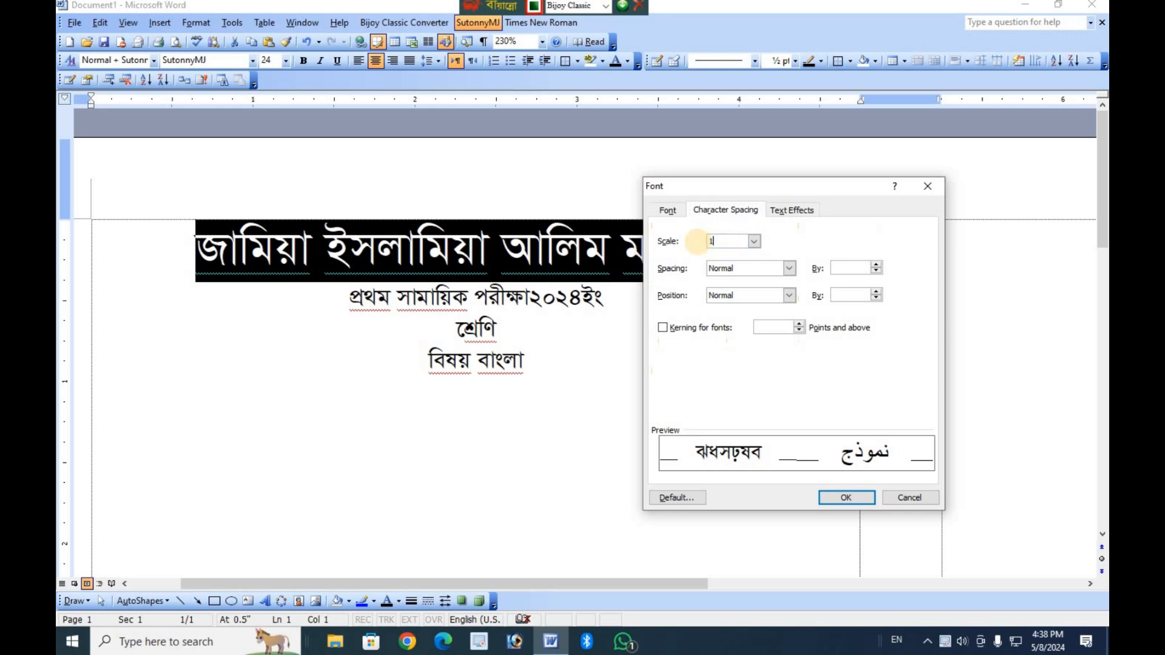
pyautogui.press('Return')
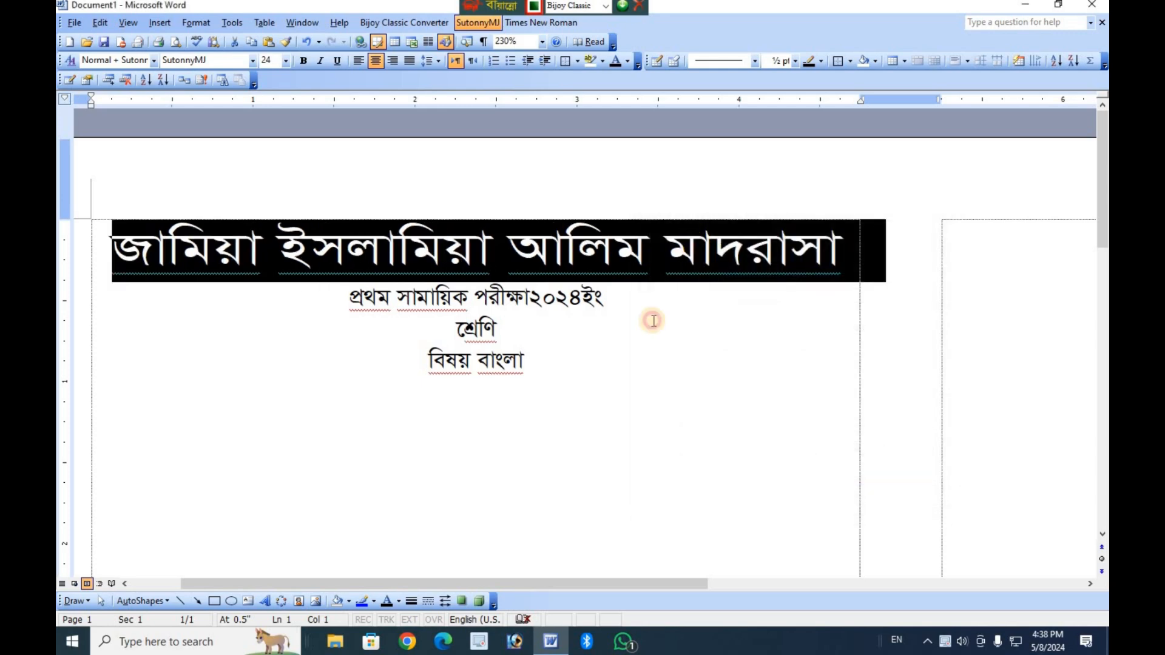
# Set the font size to 18 for the text from "ইসলামিয়া" in the first heading line through the subject line.
pyautogui.press('Right')
pyautogui.moveTo(537, 367); pyautogui.dragTo(322, 101)
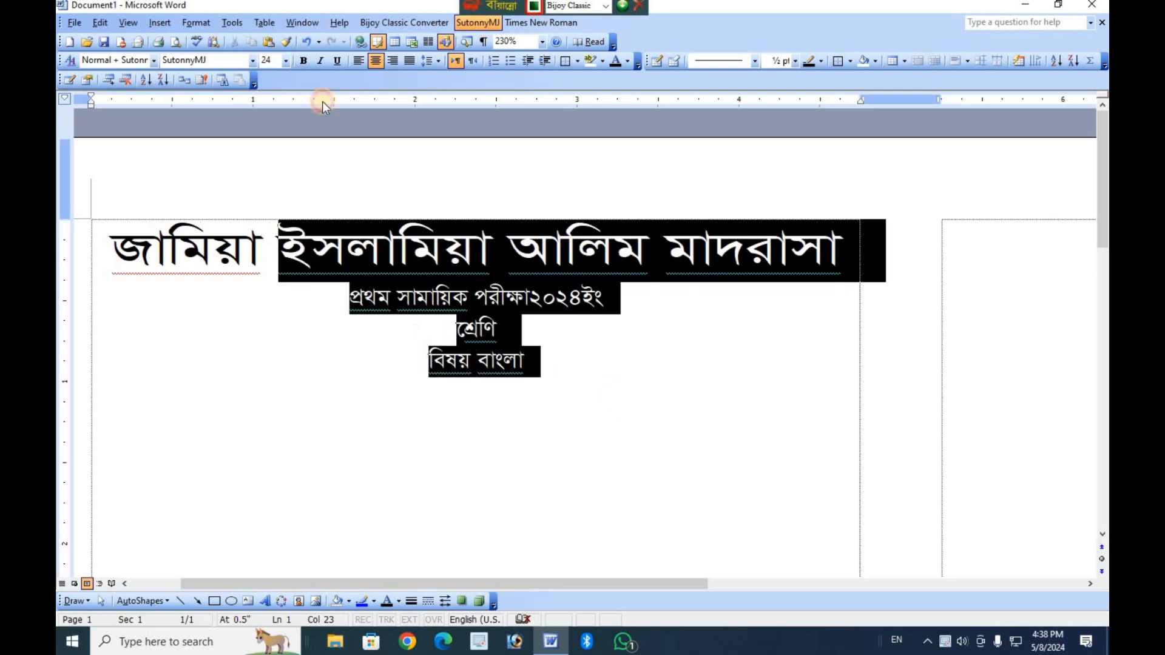
pyautogui.click(286, 60)
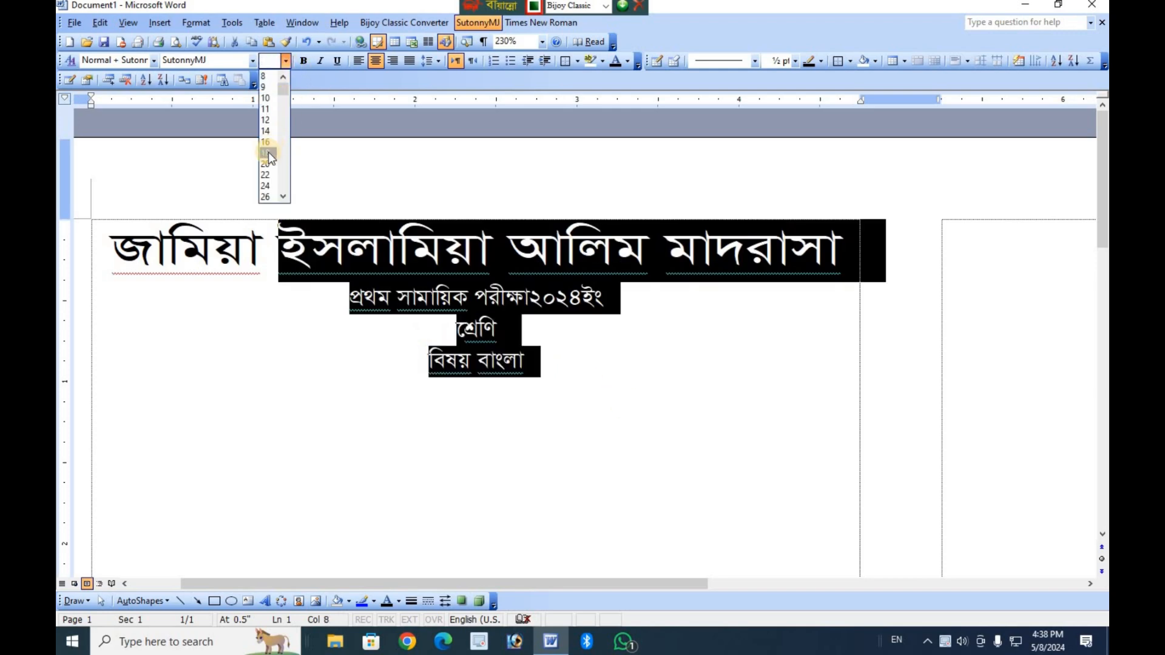
pyautogui.click(268, 152)
pyautogui.click(489, 354)
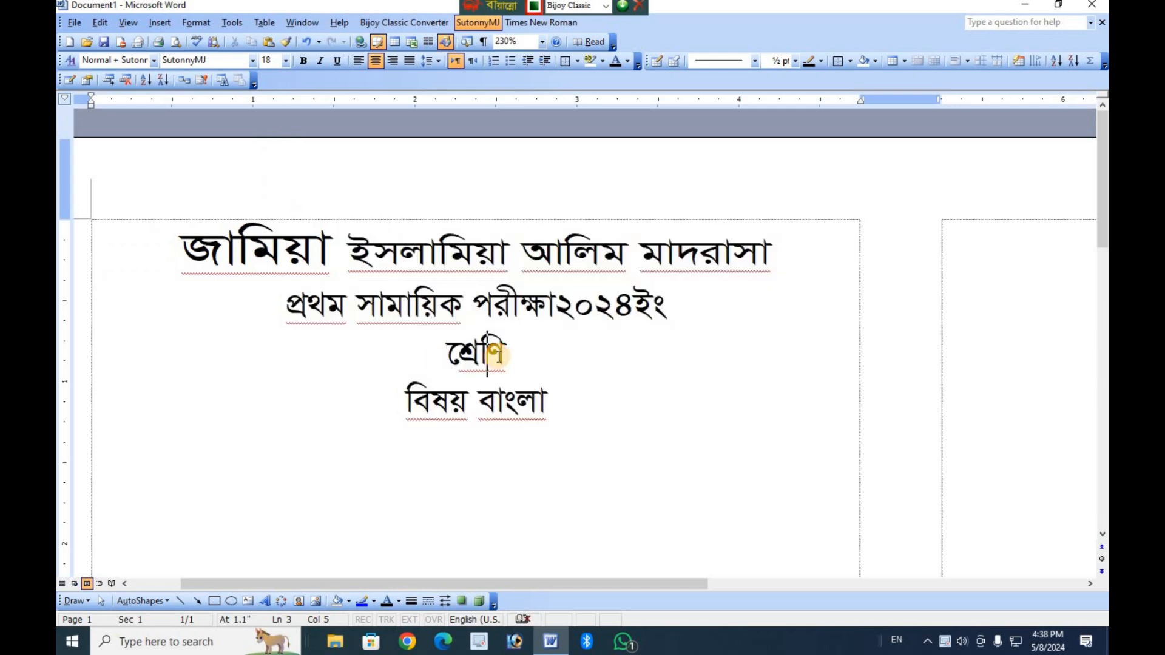
pyautogui.scroll(-1, 583, 378)
pyautogui.scroll(5, 560, 400)
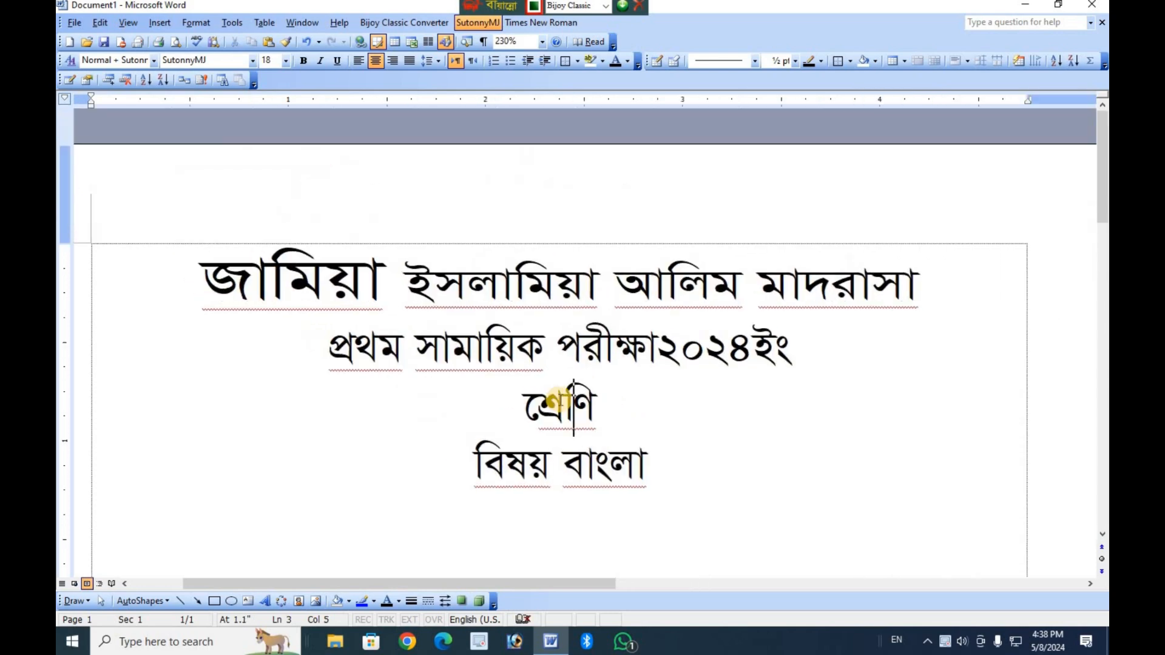
pyautogui.scroll(-6, 560, 400)
pyautogui.click(315, 197)
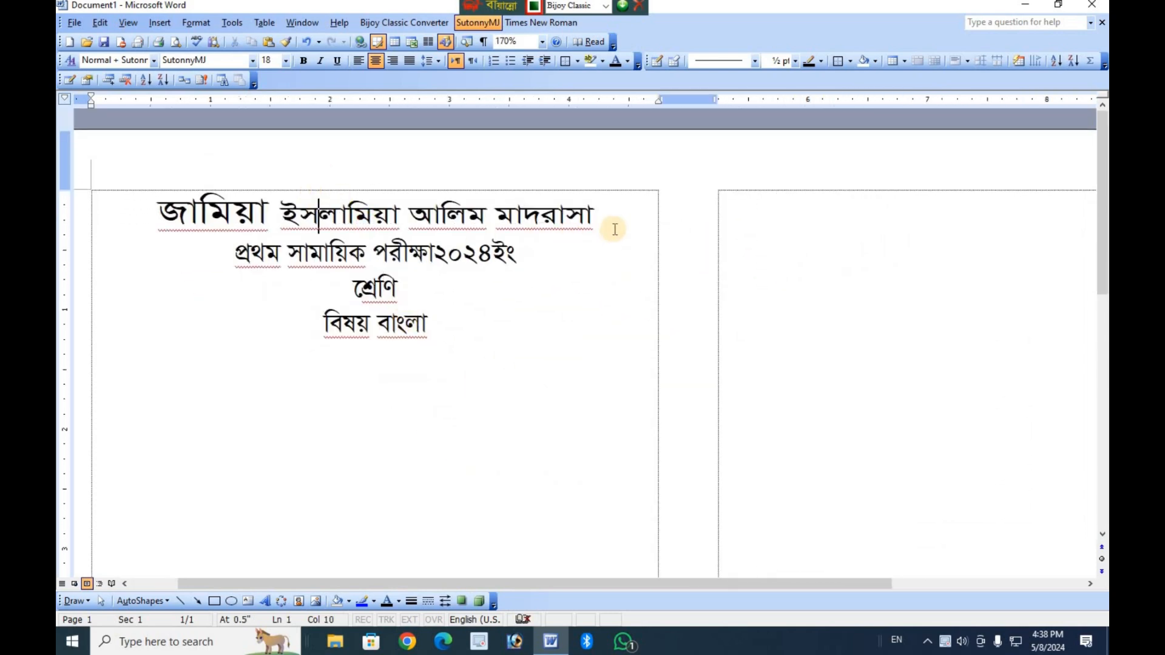
# Try font size 18 on the whole madrasa name line, and undo both recent font size changes.
pyautogui.moveTo(615, 230); pyautogui.dragTo(177, 221)
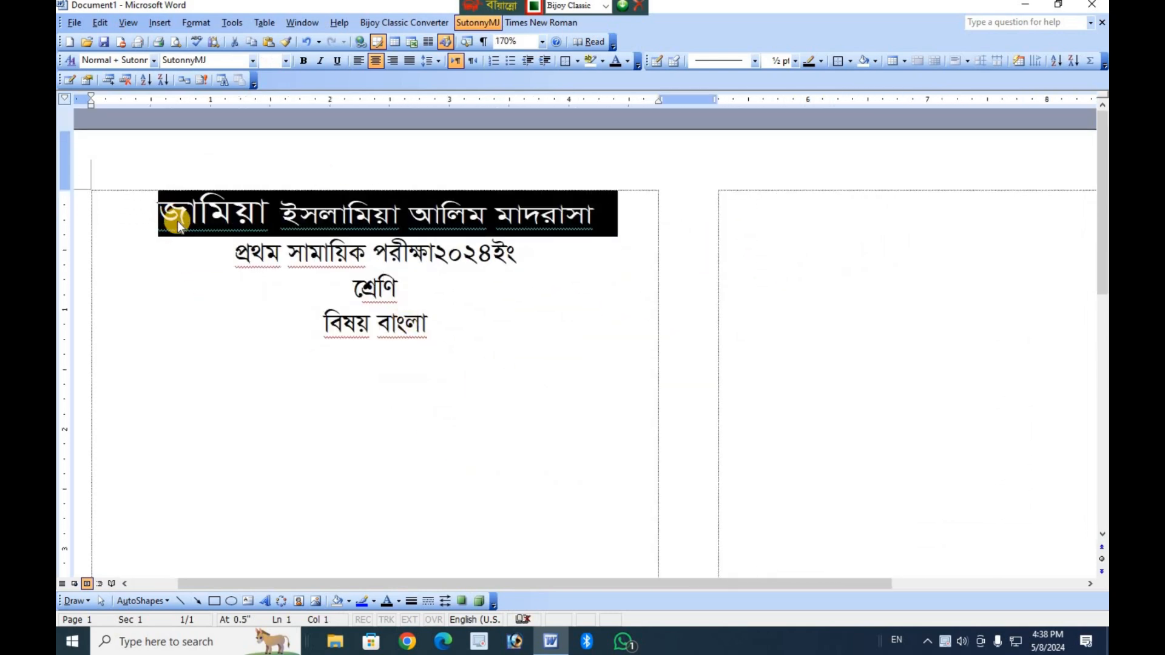
pyautogui.click(286, 61)
pyautogui.click(272, 153)
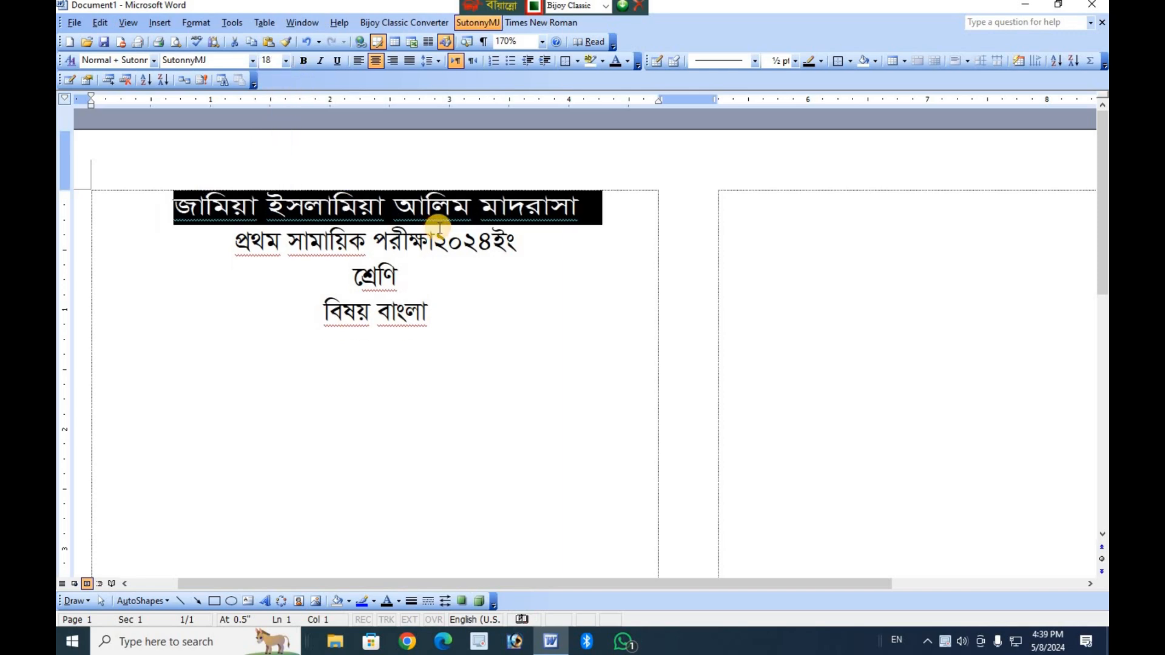
pyautogui.hotkey('ctrl', 'z')
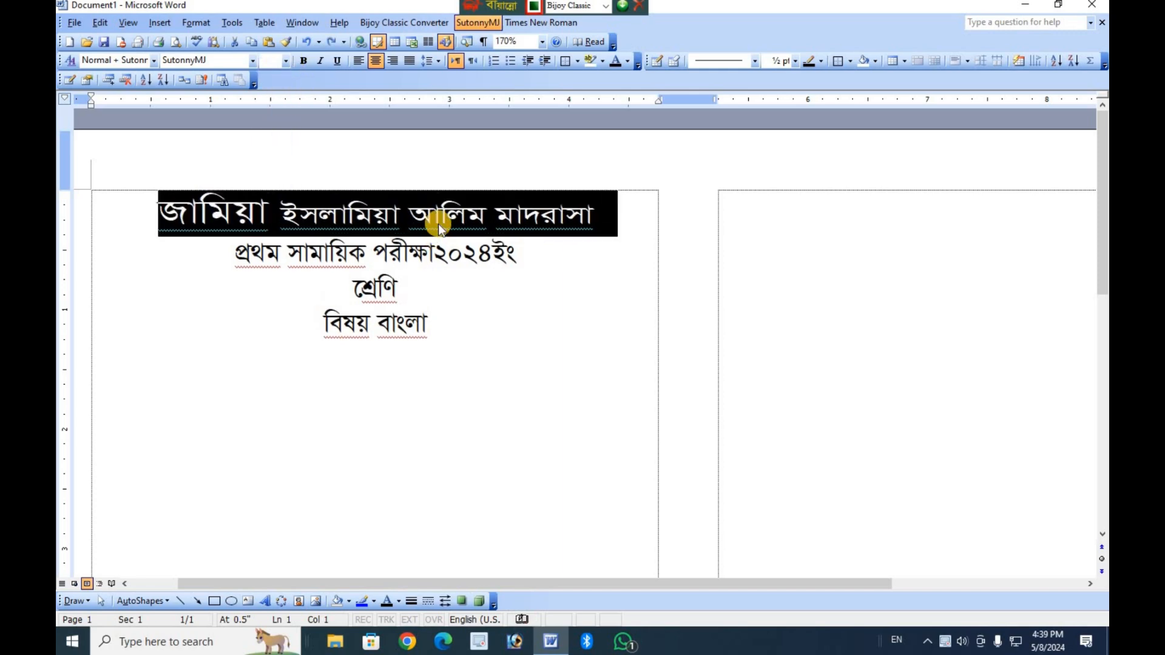
pyautogui.hotkey('ctrl', 'z')
# Set the font size of the exam title, class and subject lines to 18, leaving out the madrasa name.
pyautogui.click(473, 243)
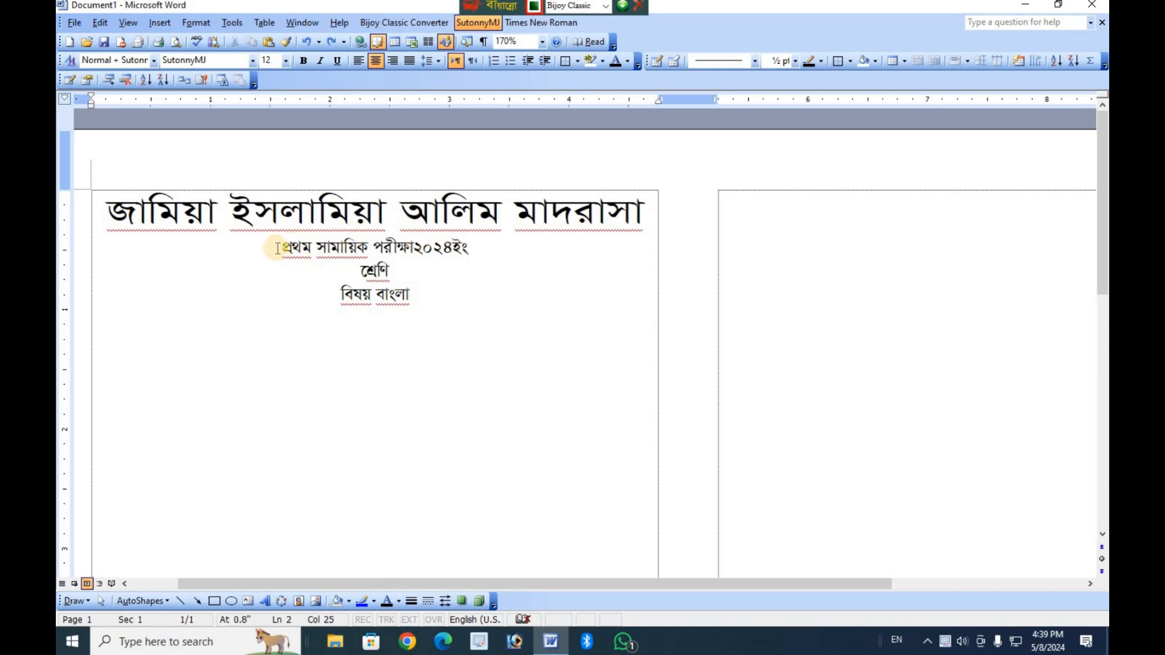
pyautogui.moveTo(281, 247); pyautogui.dragTo(443, 302)
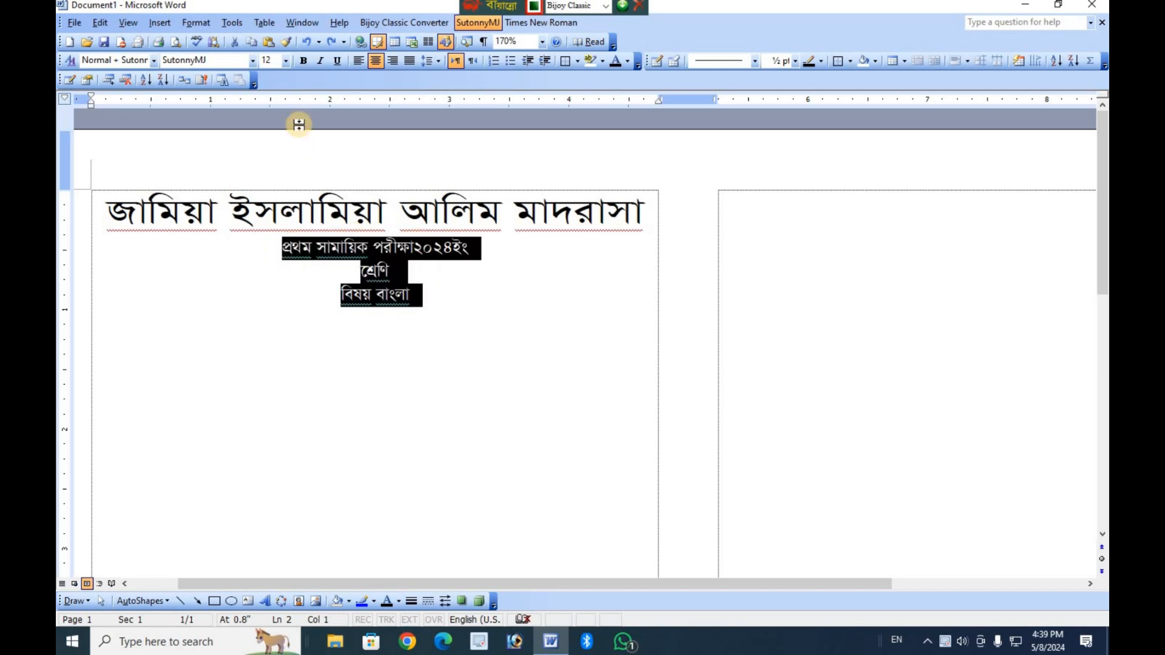
pyautogui.click(289, 63)
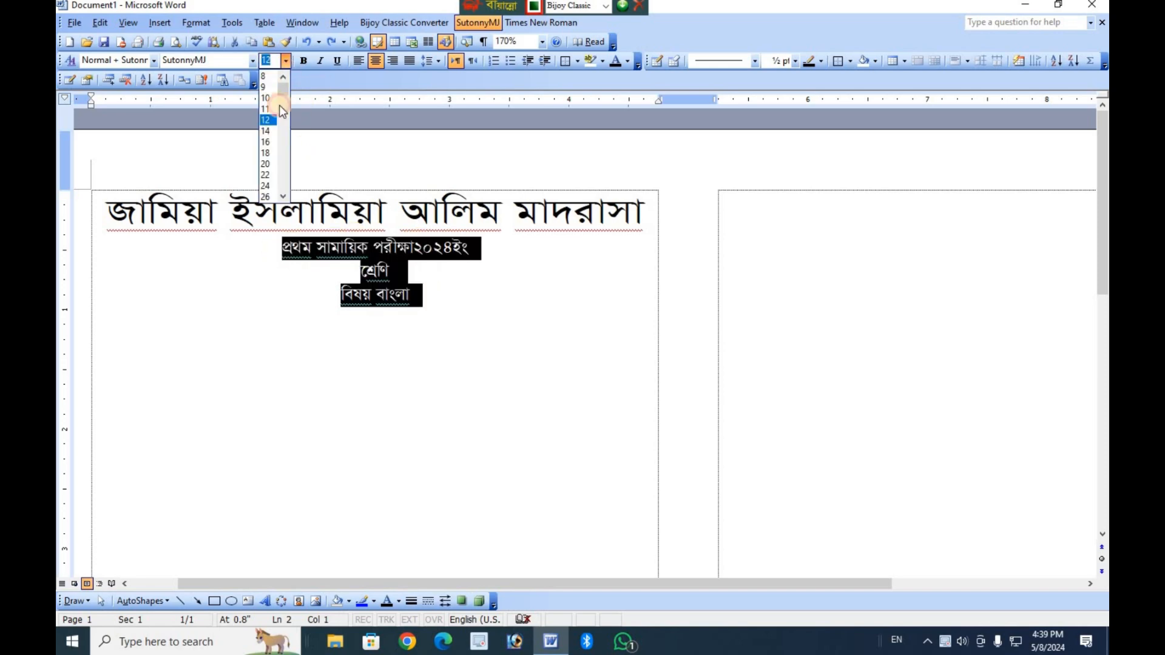
pyautogui.click(393, 283)
pyautogui.scroll(-1, 460, 375)
# Start a new line below "বিষয় বাংলা" and set its font size to 16.
pyautogui.click(428, 266)
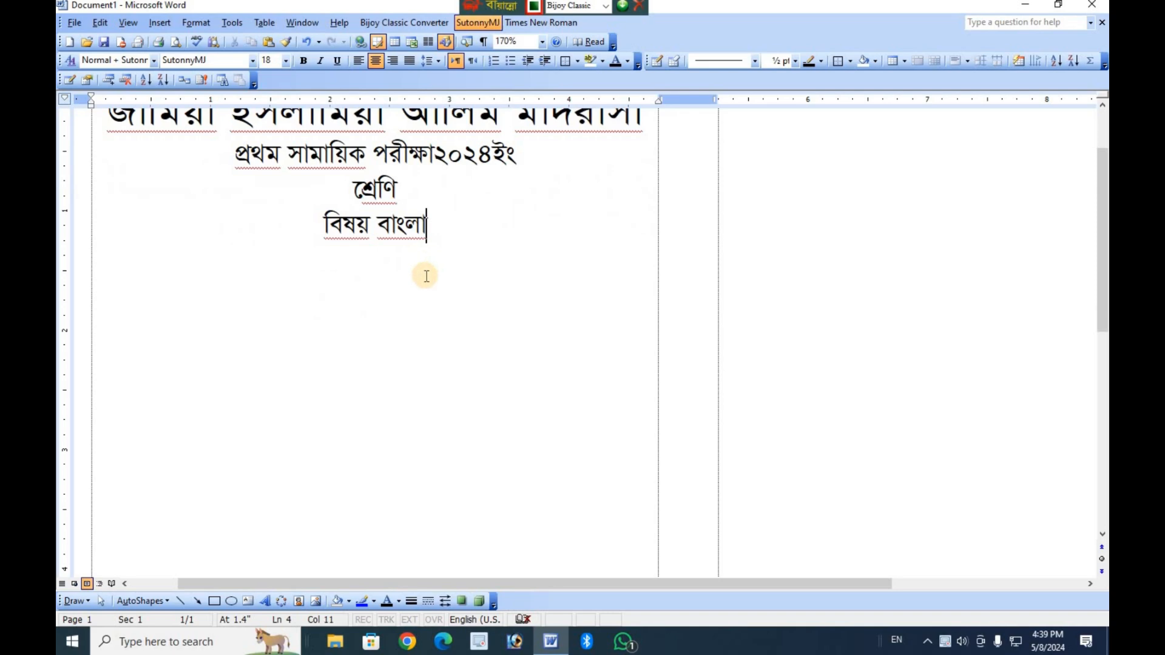
pyautogui.press('Return')
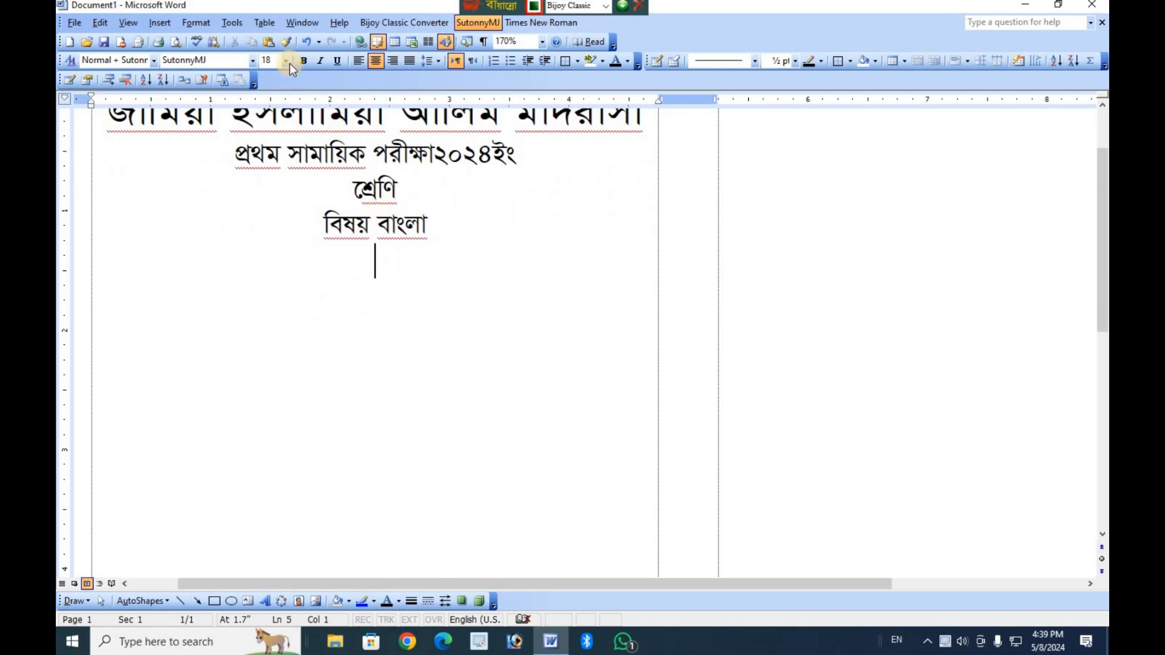
pyautogui.click(286, 62)
pyautogui.click(271, 141)
# Enter the time and full marks on the new line as "সময় ৩ঘন্টা পূর্ণমান-১০০".
pyautogui.write('সময়')
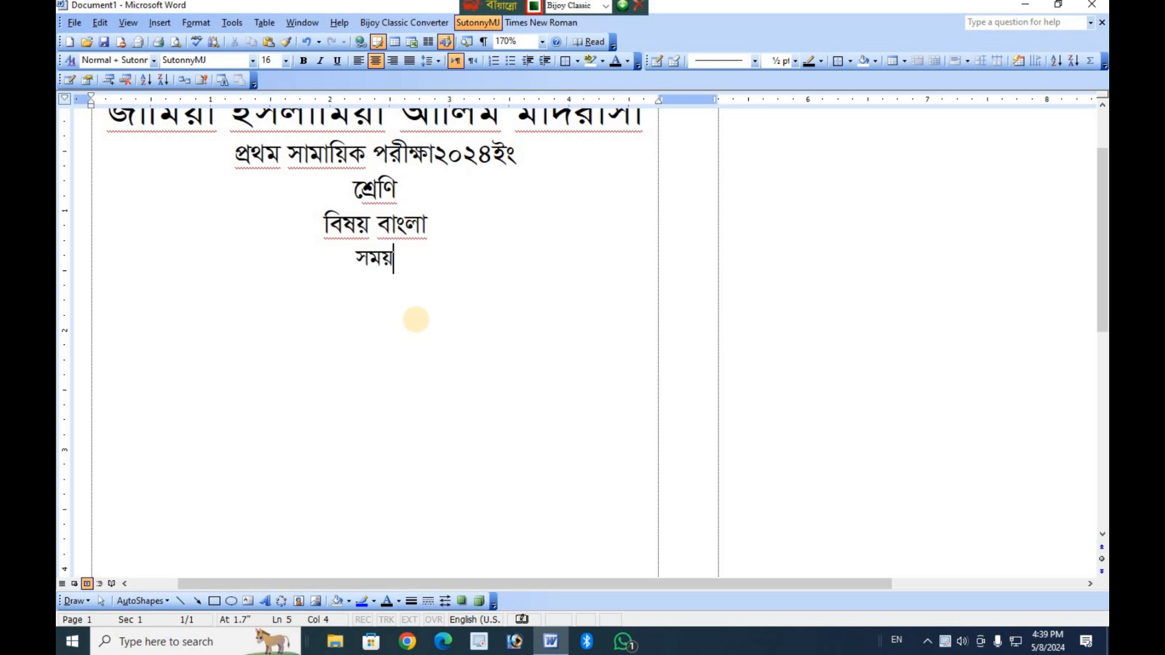
pyautogui.write(' ও')
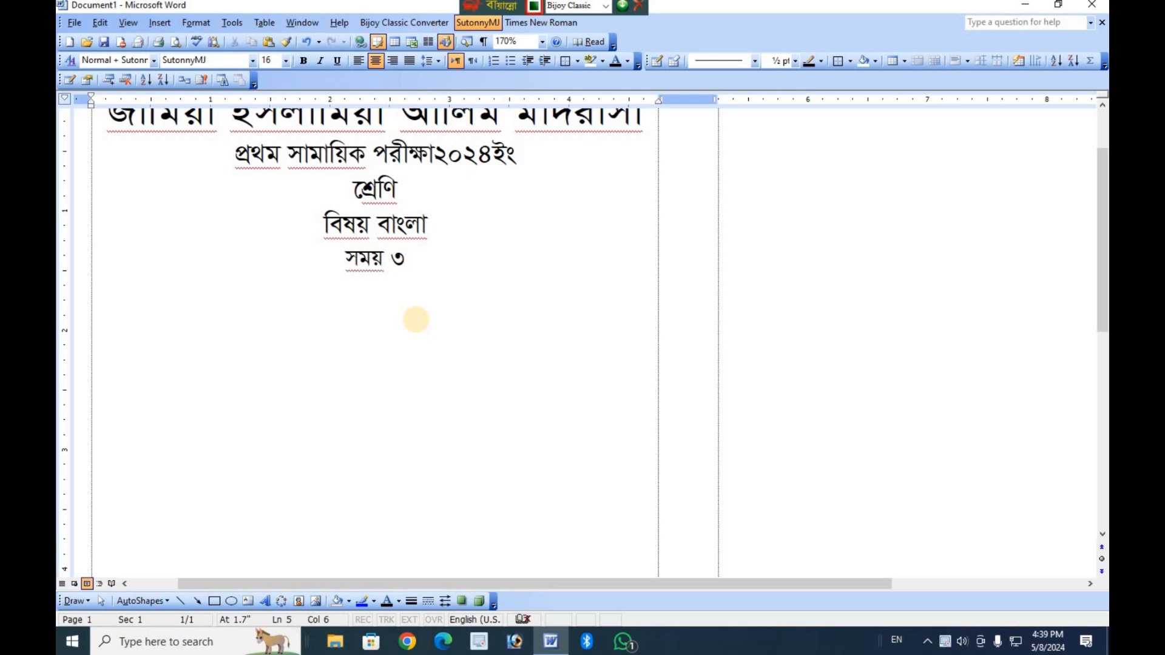
pyautogui.write('ঘন্')
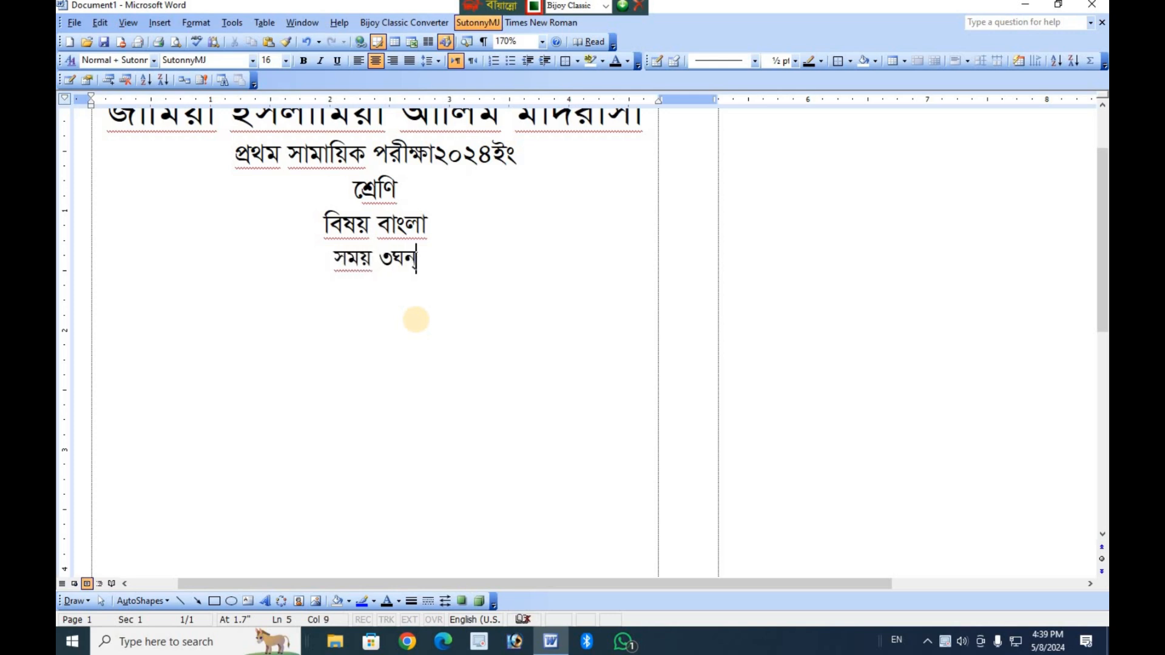
pyautogui.write('টা')
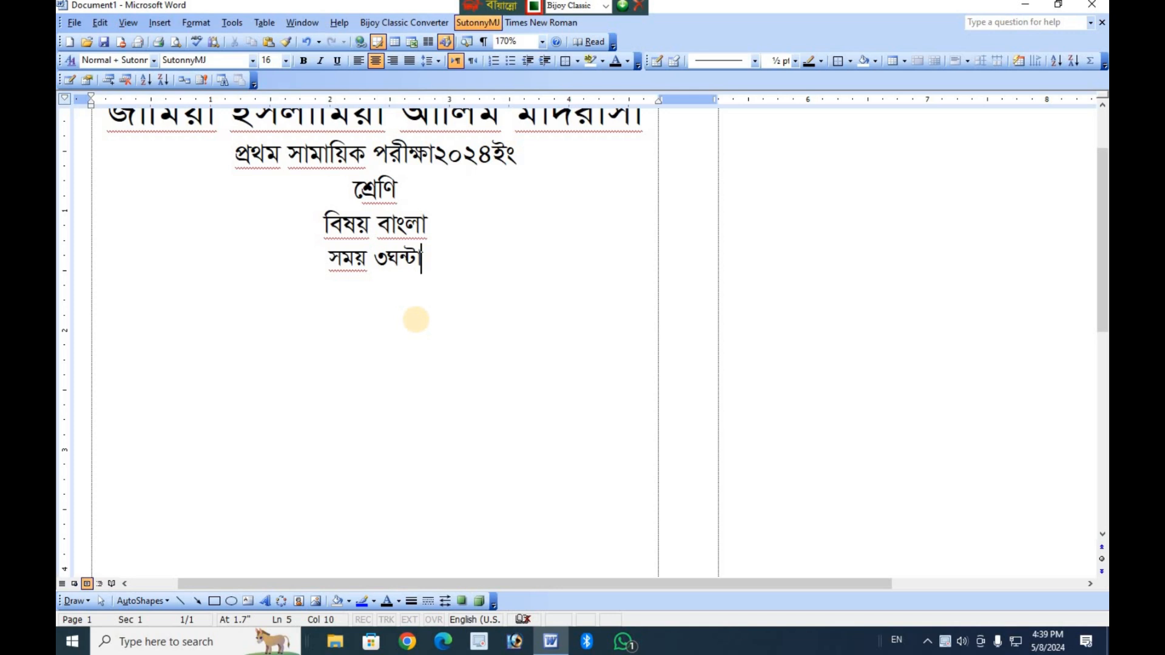
pyautogui.write(' পূণর্ণ')
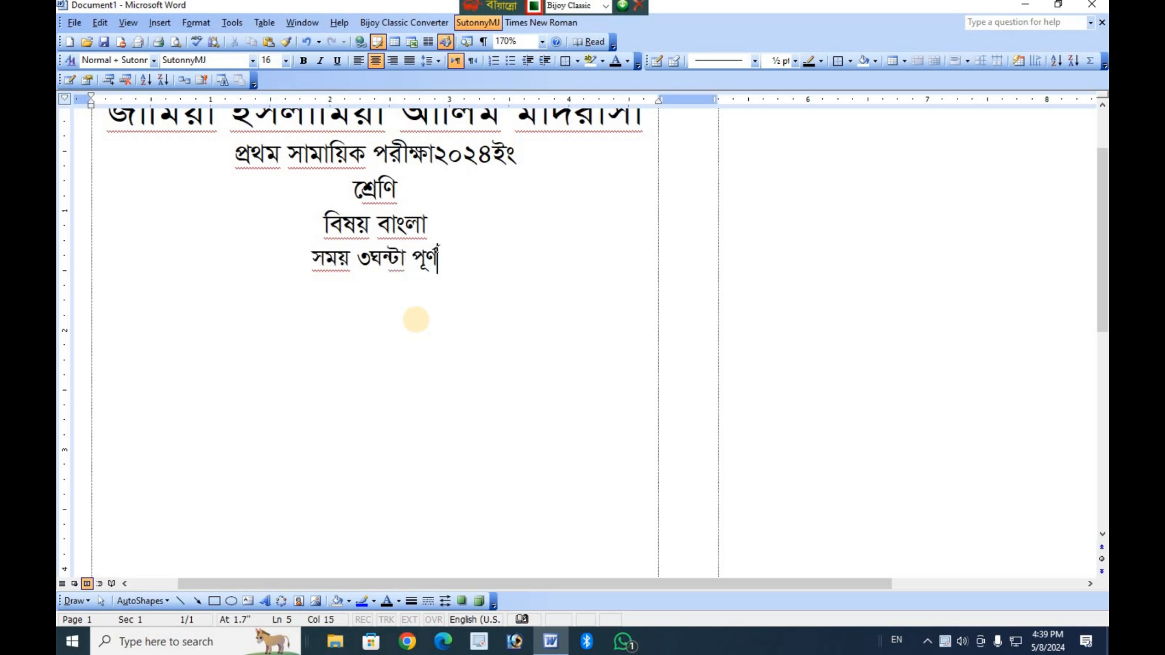
pyautogui.write('মান-১০০')
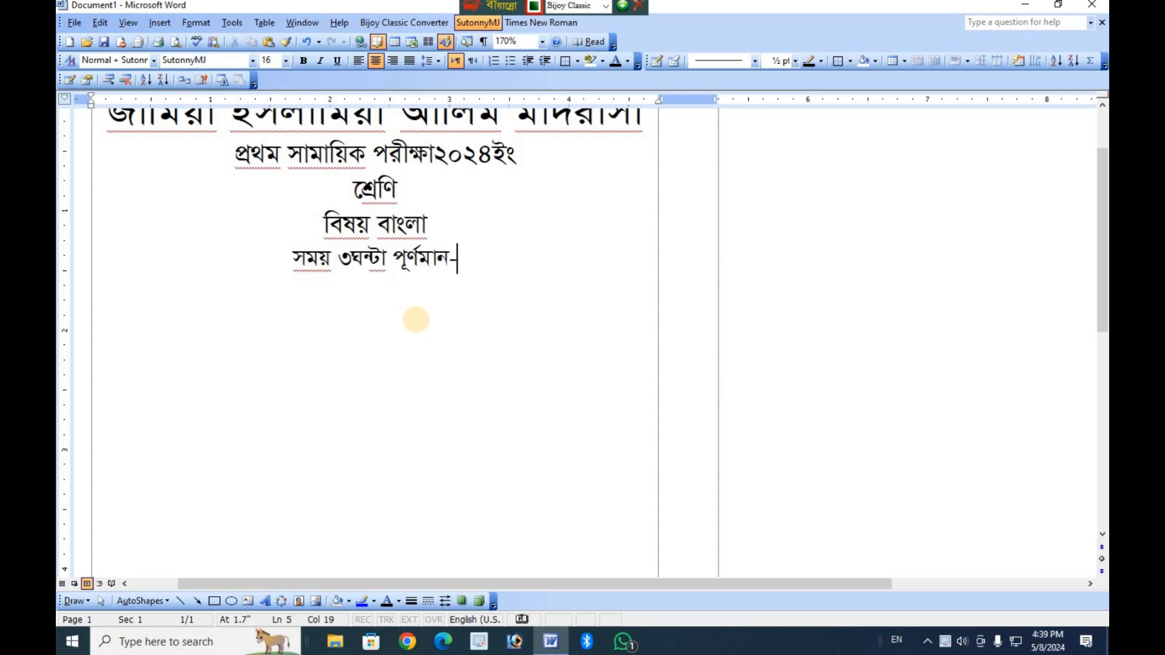
# Insert a tab before "পূর্ণমান-১০০" to push the time and the marks to opposite edges of the column.
pyautogui.click(376, 258)
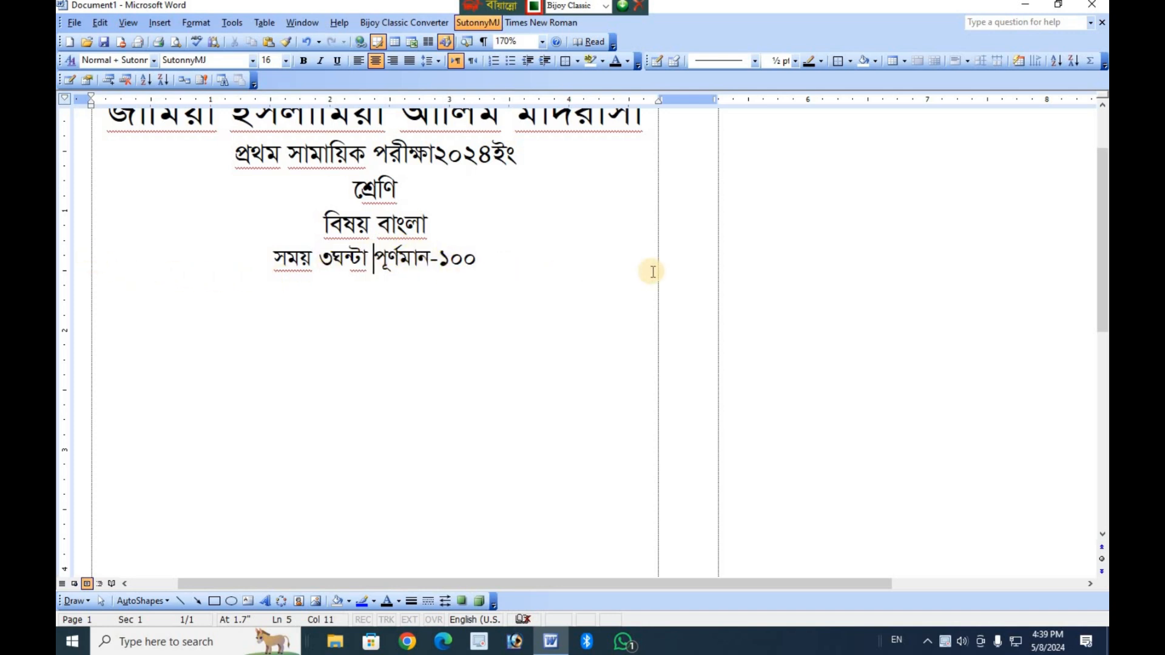
pyautogui.press('End')
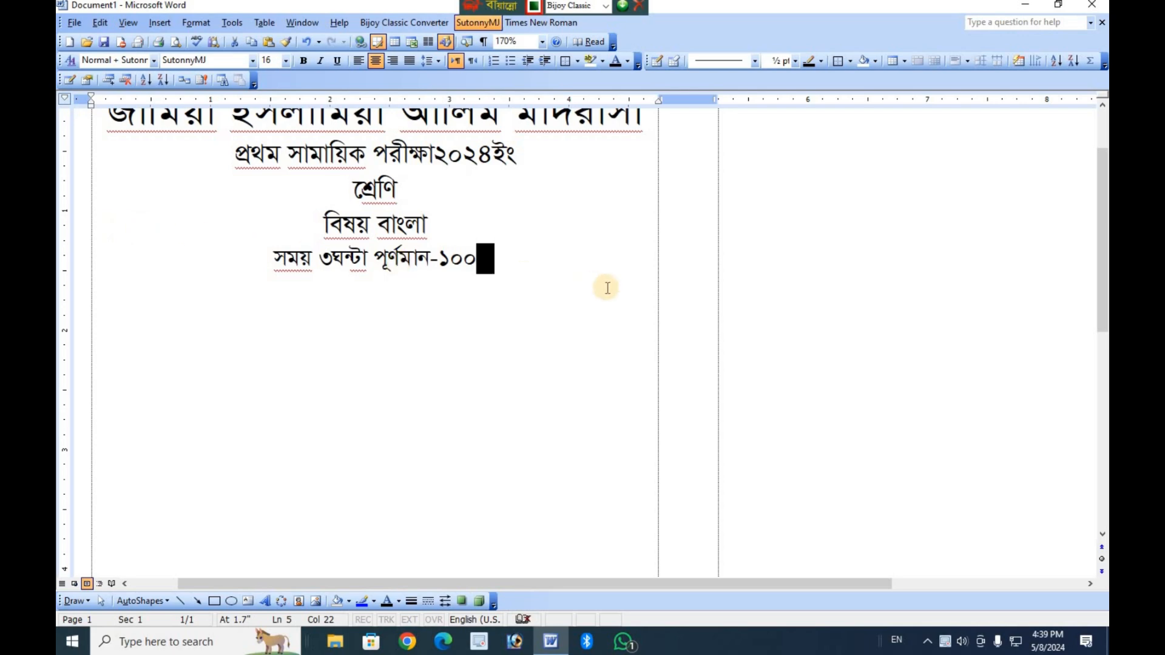
pyautogui.click(378, 253)
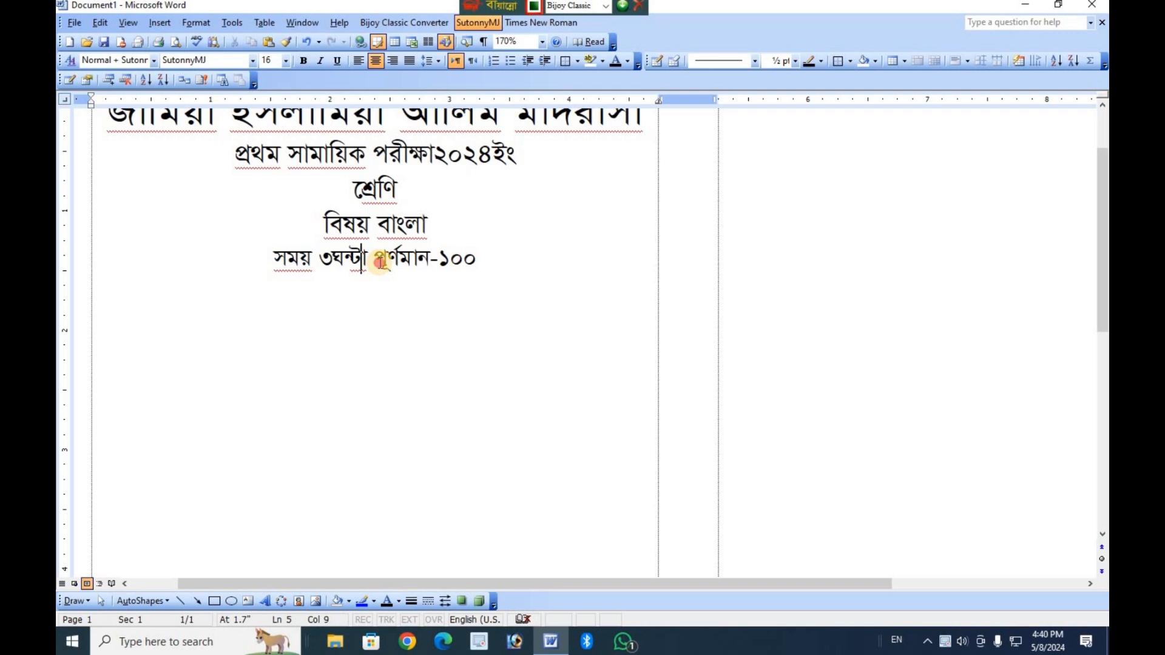
pyautogui.click(382, 262)
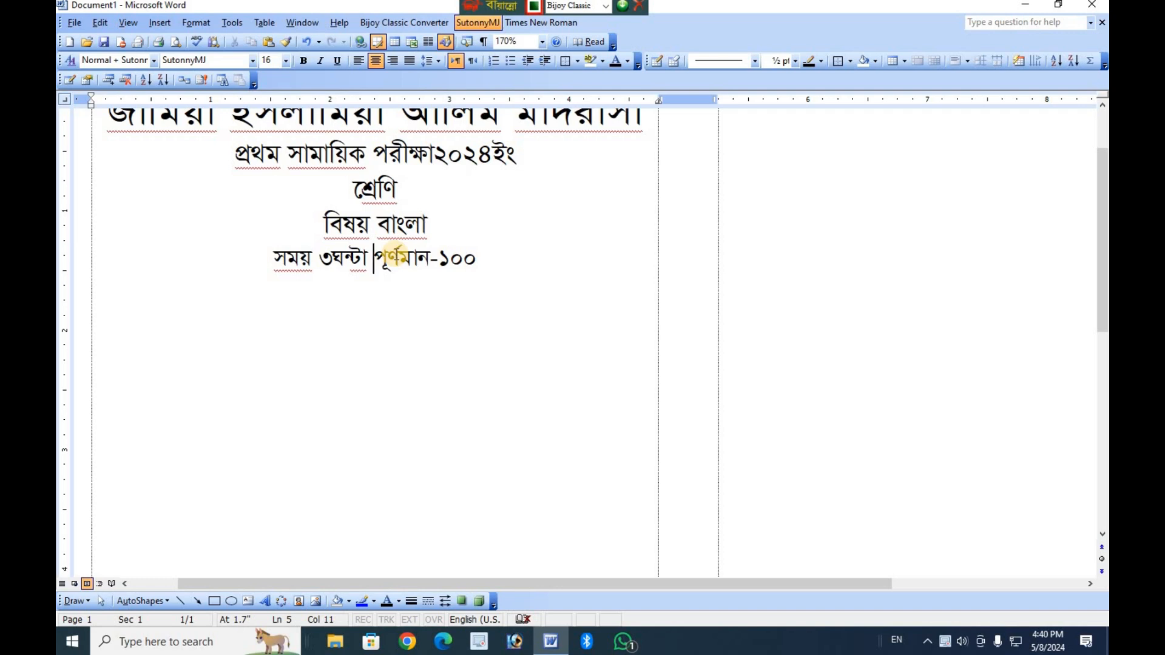
pyautogui.click(398, 258)
pyautogui.click(372, 259)
pyautogui.press('Tab')
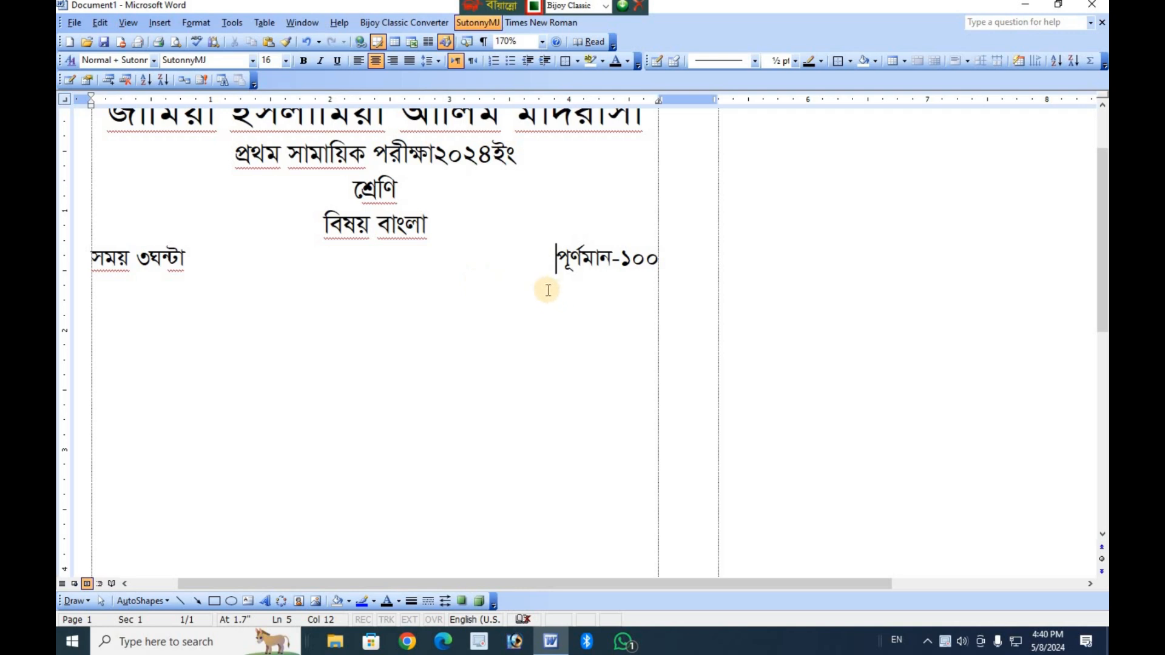
# Try font sizes 24 and 26 on the time and marks line to test its tab alignment.
pyautogui.keyDown('ctrl'); pyautogui.scroll(3, 792, 358); pyautogui.keyUp('ctrl')
pyautogui.keyDown('ctrl'); pyautogui.scroll(2, 792, 358); pyautogui.keyUp('ctrl')
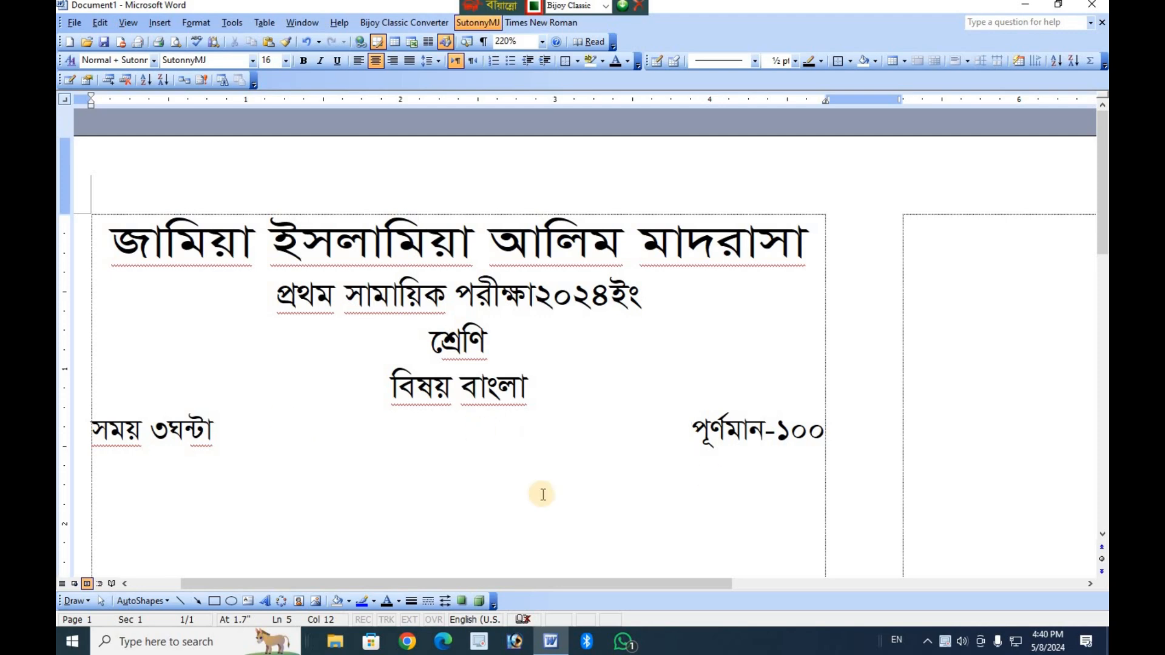
pyautogui.keyDown('ctrl'); pyautogui.scroll(-10, 542, 492); pyautogui.keyUp('ctrl')
pyautogui.keyDown('ctrl'); pyautogui.scroll(-4, 544, 492); pyautogui.keyUp('ctrl')
pyautogui.keyDown('ctrl'); pyautogui.scroll(4, 544, 492); pyautogui.keyUp('ctrl')
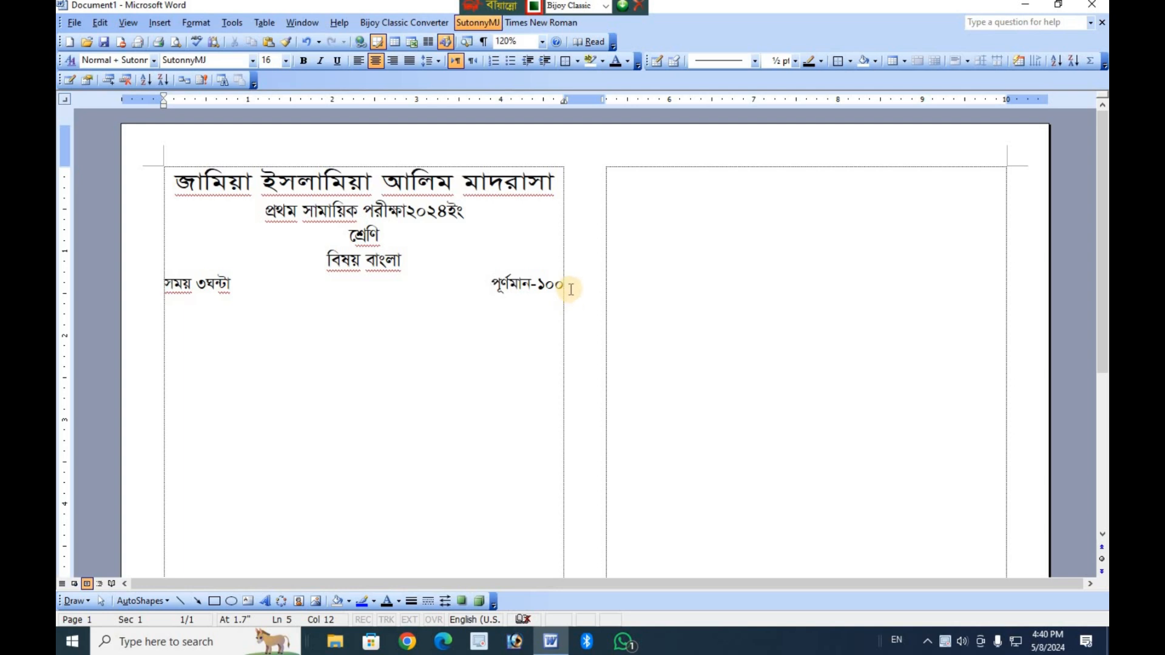
pyautogui.moveTo(567, 286); pyautogui.dragTo(181, 298)
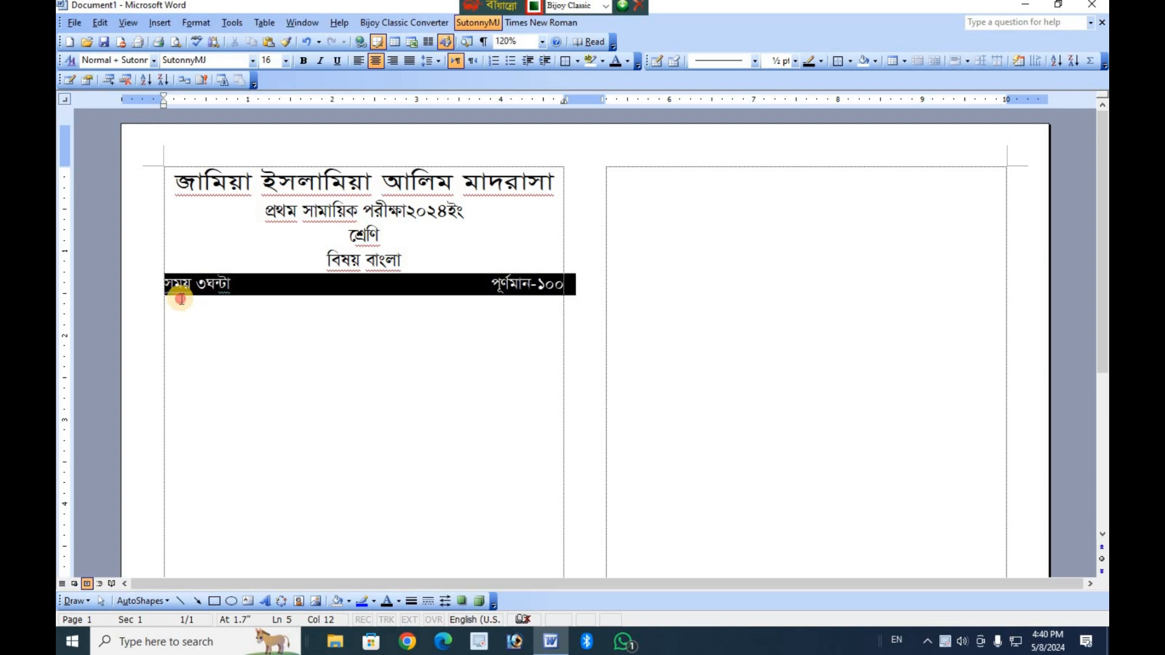
pyautogui.click(285, 61)
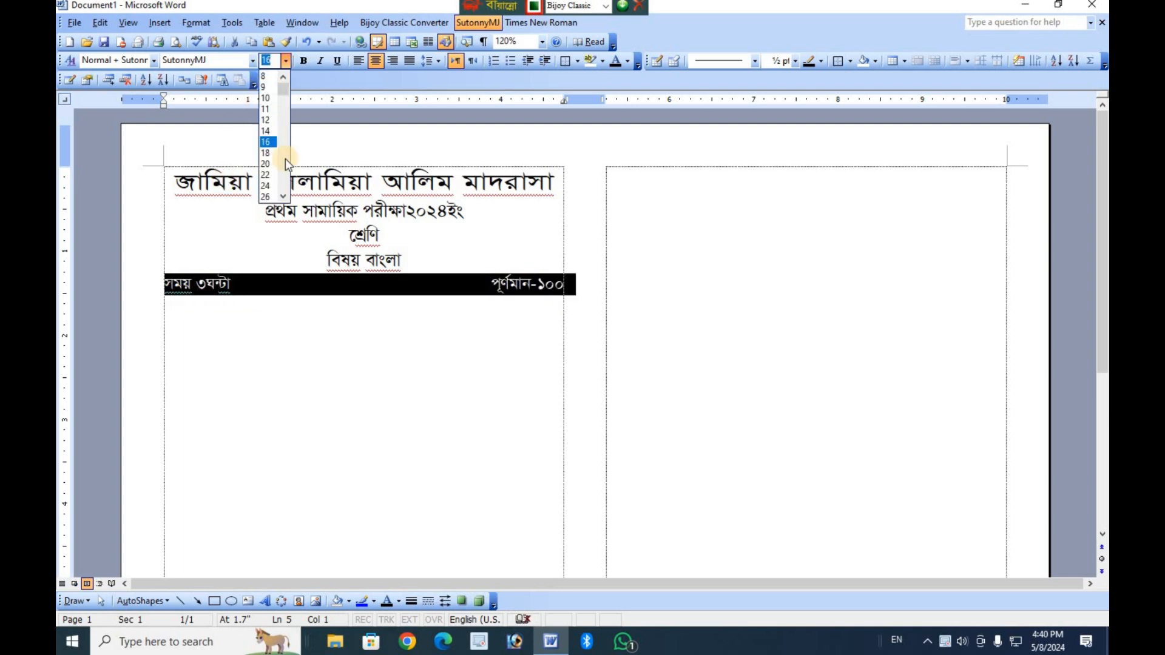
pyautogui.click(270, 187)
pyautogui.click(286, 61)
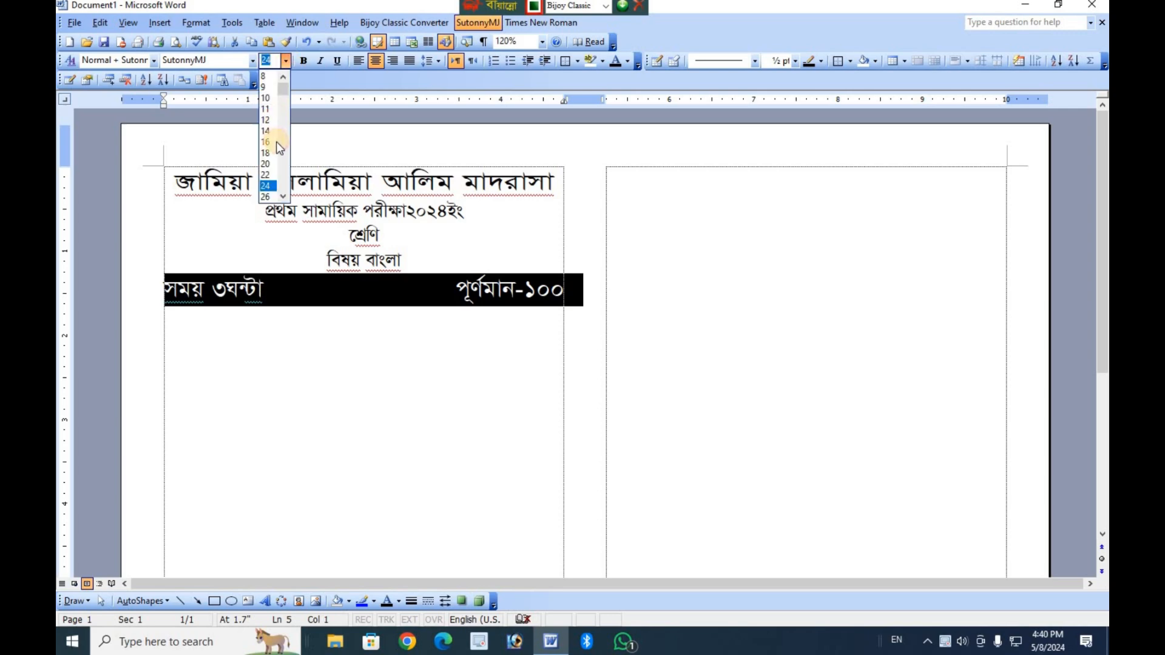
pyautogui.click(270, 200)
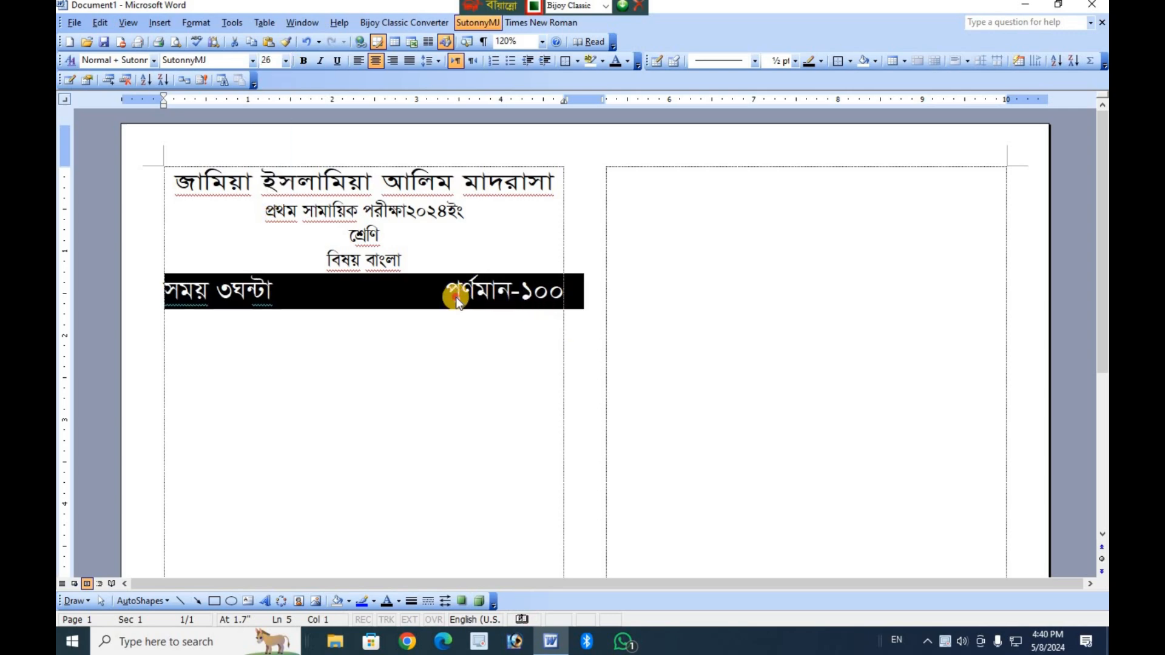
# Undo both font size changes and the tab in the time and marks line.
pyautogui.click(456, 297)
pyautogui.click(553, 292)
pyautogui.hotkey('ctrl', 'z')
pyautogui.hotkey('ctrl', 'z')
pyautogui.hotkey('ctrl', 'z')
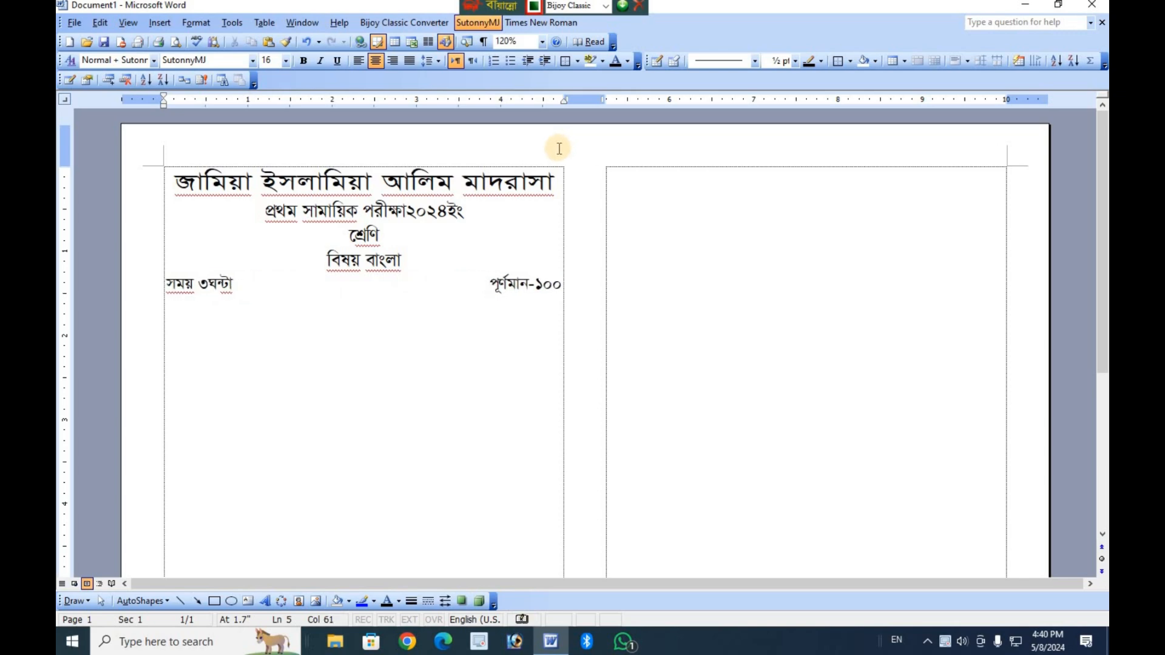
# Try font size 22 on the space-separated time and marks line, and undo the change.
pyautogui.doubleClick(465, 282)
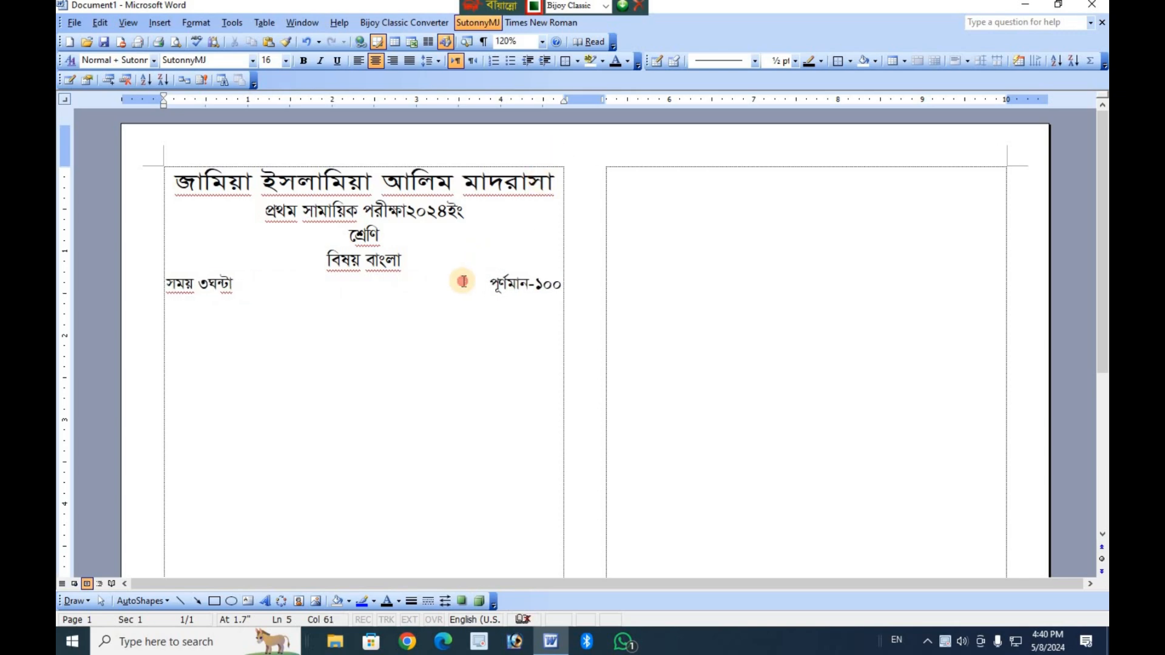
pyautogui.tripleClick(465, 282)
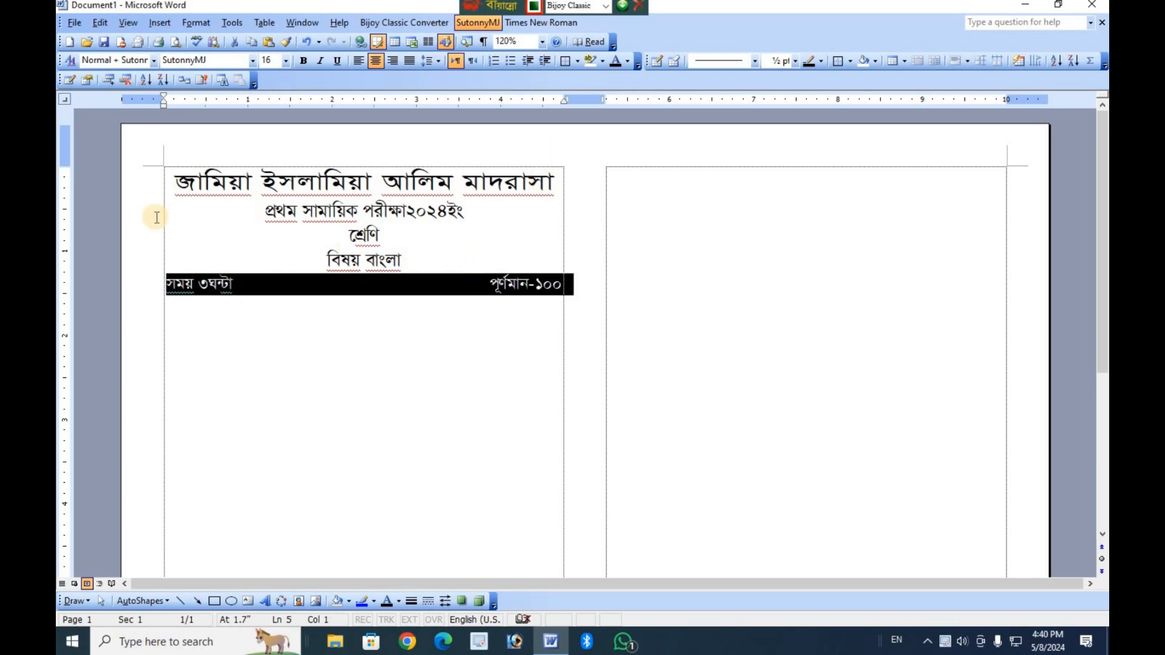
pyautogui.click(286, 62)
pyautogui.click(267, 182)
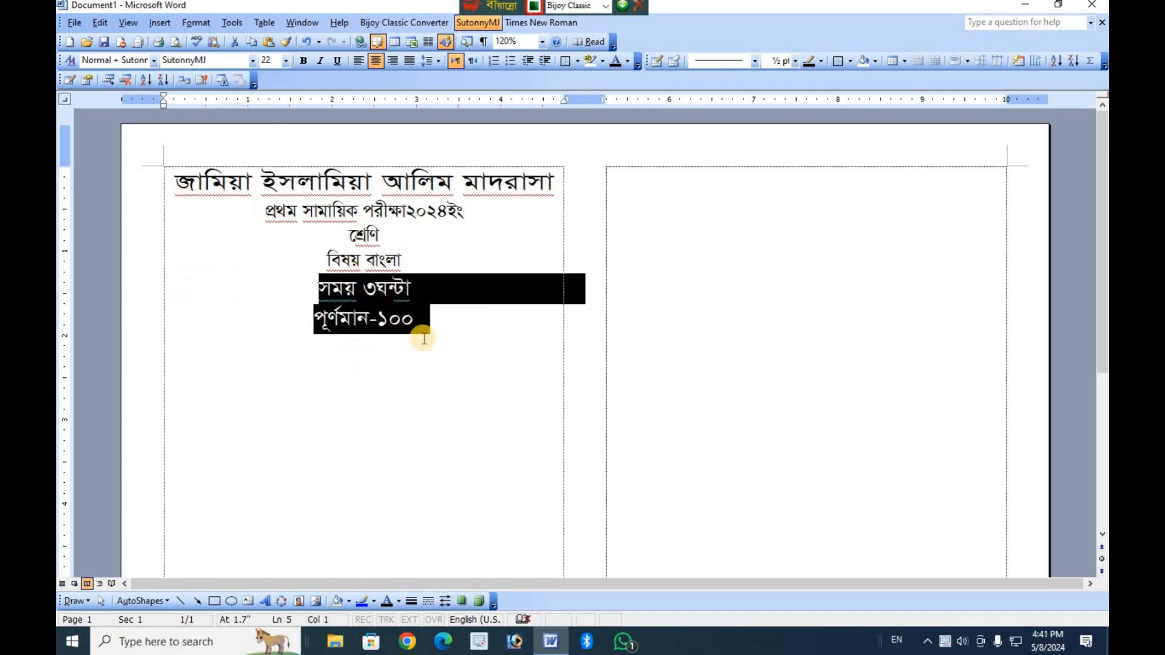
pyautogui.hotkey('ctrl', 'z')
pyautogui.click(471, 287)
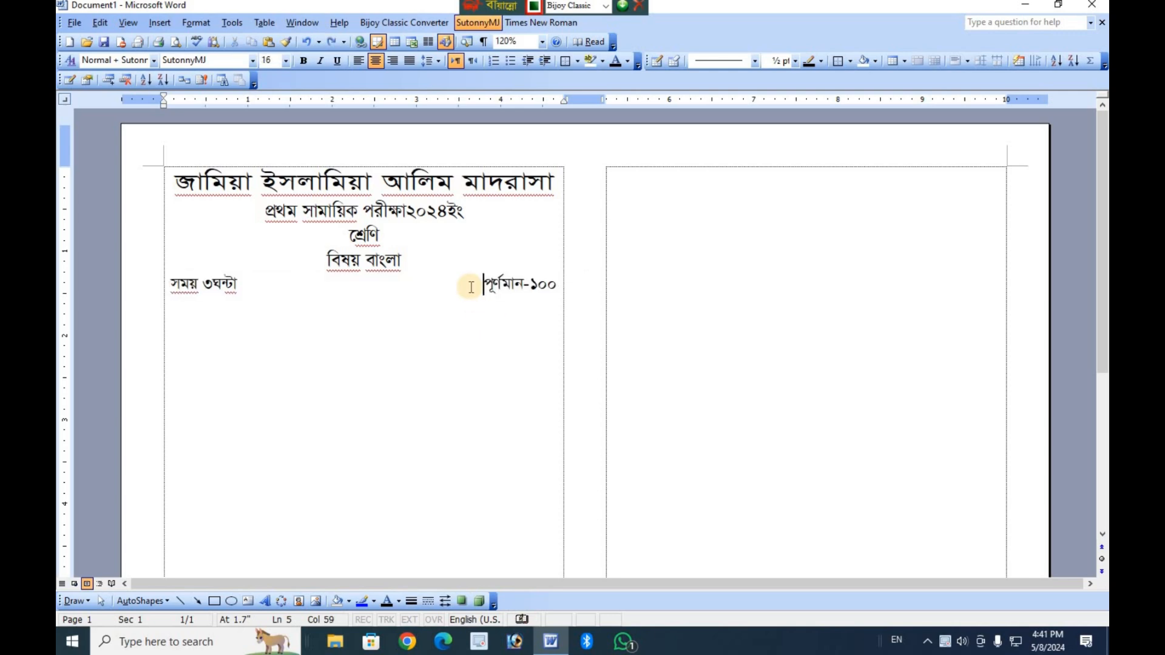
# Delete the extra spaces between "সময় ৩ঘন্টা" and "পূর্ণমান-১০০", keeping a single space.
pyautogui.press('BackSpace')
pyautogui.press('BackSpace')
pyautogui.press('BackSpace')
pyautogui.press('BackSpace')
pyautogui.press('BackSpace')
pyautogui.press('BackSpace')
pyautogui.press('BackSpace')
pyautogui.press('BackSpace')
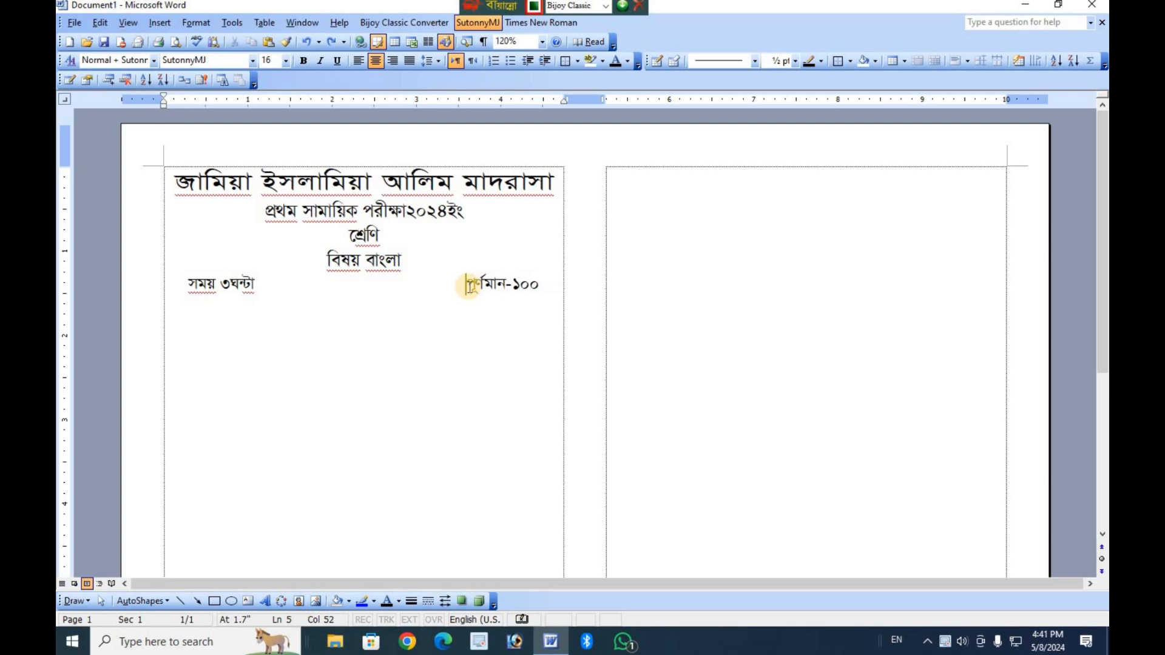
pyautogui.press('BackSpace')
pyautogui.press('BackSpace')
pyautogui.press('BackSpace')
pyautogui.press('BackSpace')
pyautogui.press('BackSpace')
pyautogui.press('BackSpace')
pyautogui.press('BackSpace')
pyautogui.press('BackSpace')
pyautogui.press('BackSpace')
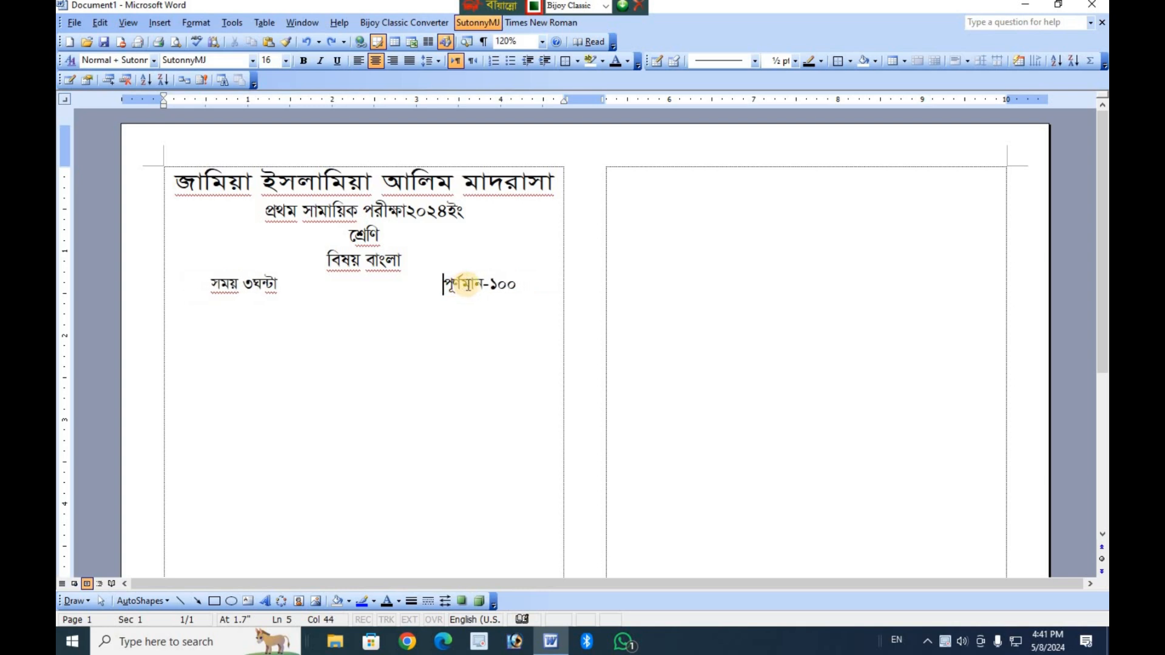
pyautogui.press('BackSpace')
pyautogui.press('BackSpace')
pyautogui.press('BackSpace')
pyautogui.press('BackSpace')
pyautogui.press('BackSpace')
pyautogui.press('BackSpace')
pyautogui.press('BackSpace')
pyautogui.press('BackSpace')
pyautogui.press('BackSpace')
pyautogui.press('BackSpace')
pyautogui.press('BackSpace')
pyautogui.press('BackSpace')
pyautogui.press('BackSpace')
pyautogui.press('BackSpace')
pyautogui.press('BackSpace')
pyautogui.press('BackSpace')
pyautogui.press('BackSpace')
pyautogui.press('BackSpace')
pyautogui.press('BackSpace')
pyautogui.press('BackSpace')
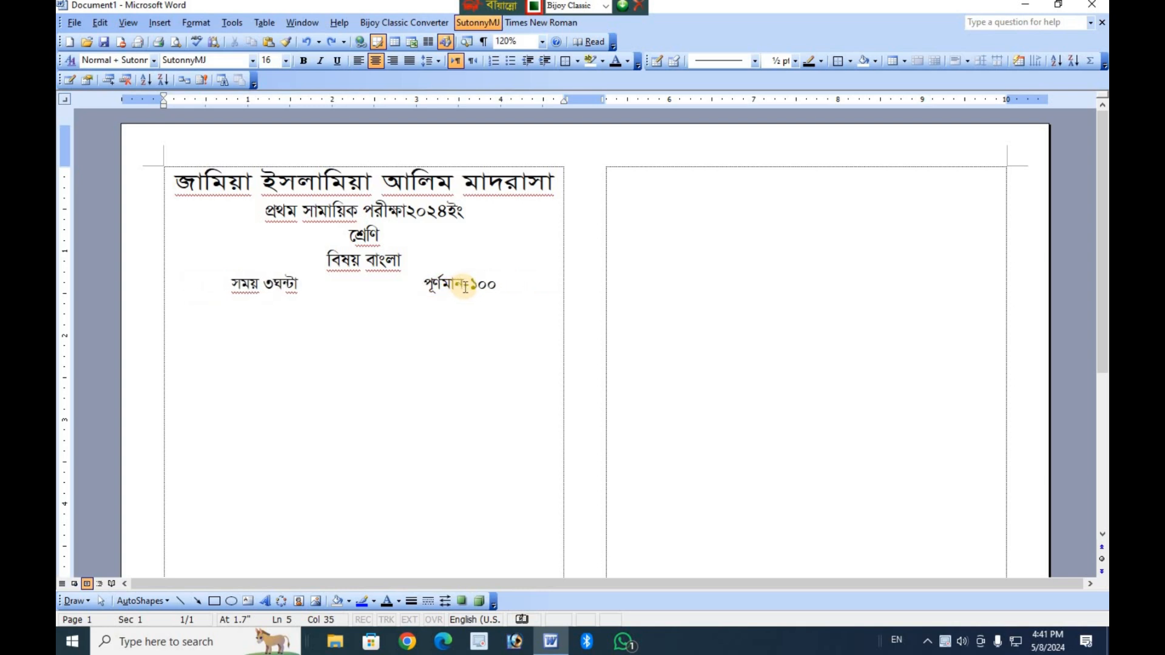
pyautogui.press('BackSpace')
pyautogui.press('BackSpace')
pyautogui.press('BackSpace')
pyautogui.press('BackSpace')
pyautogui.press('BackSpace')
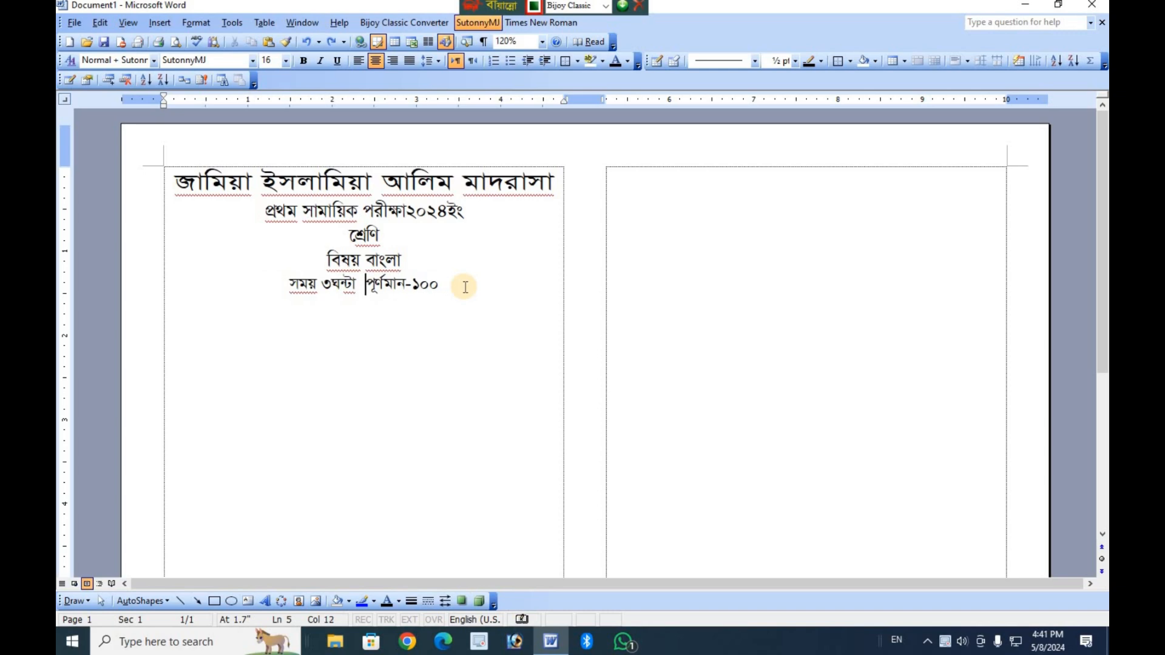
pyautogui.click(418, 289)
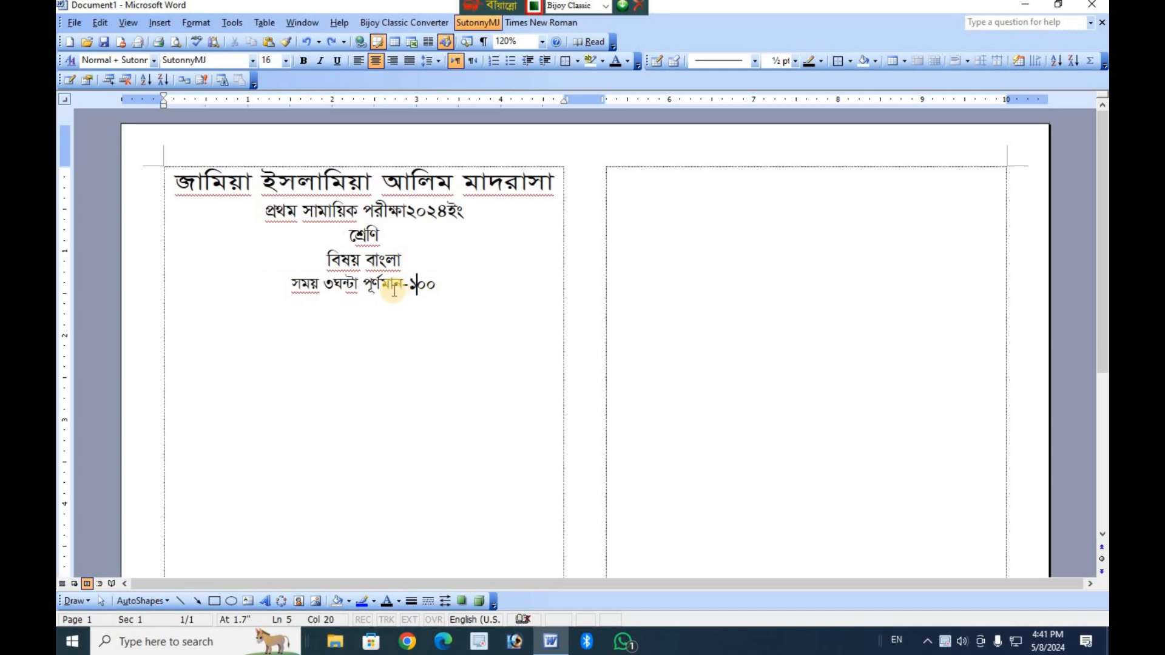
pyautogui.press('Delete')
pyautogui.press('End')
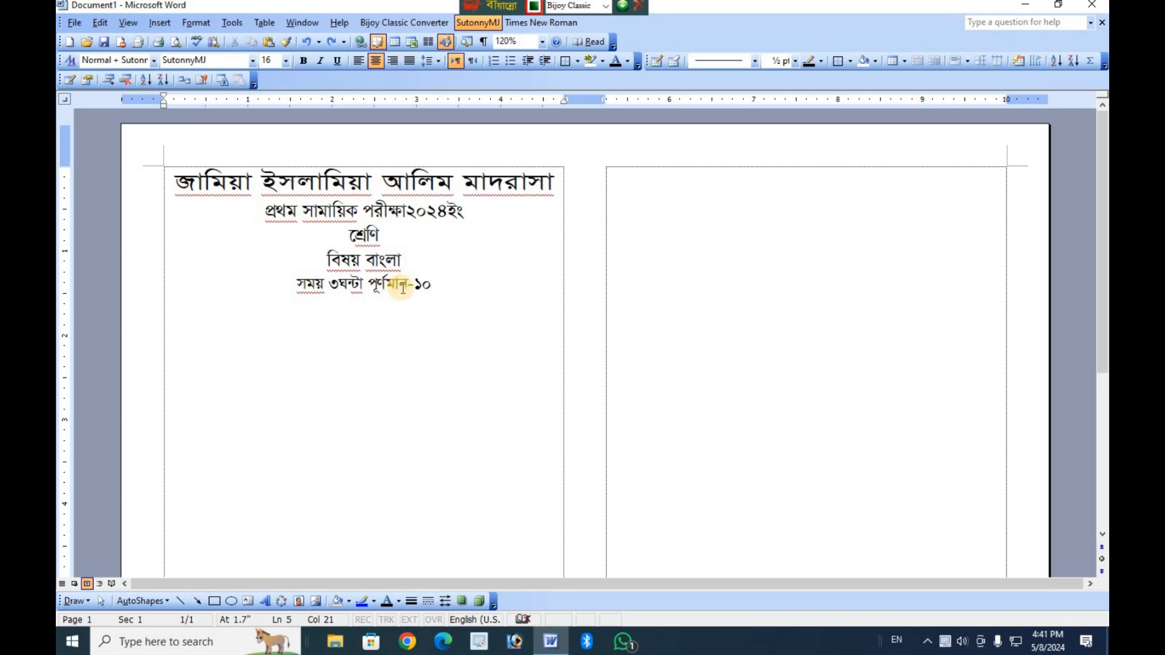
pyautogui.write('০')
# Set a right tab stop at the column's right edge and insert a tab before "পূর্ণমান-১০০".
pyautogui.click(364, 286)
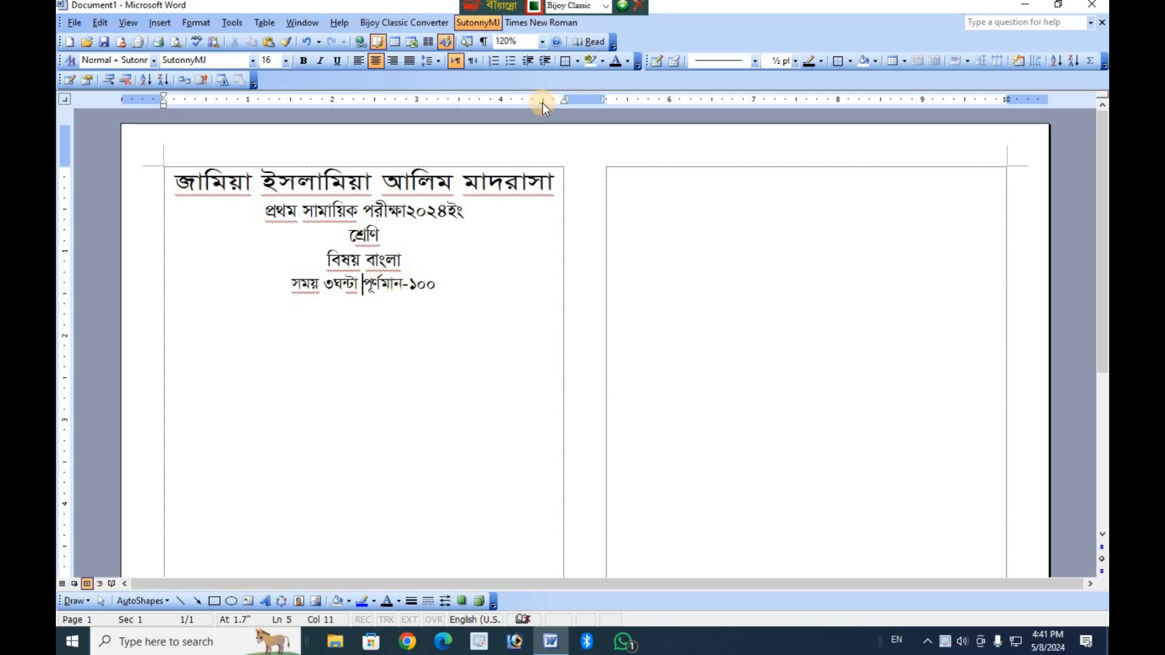
pyautogui.moveTo(543, 103); pyautogui.dragTo(564, 102)
pyautogui.press('Tab')
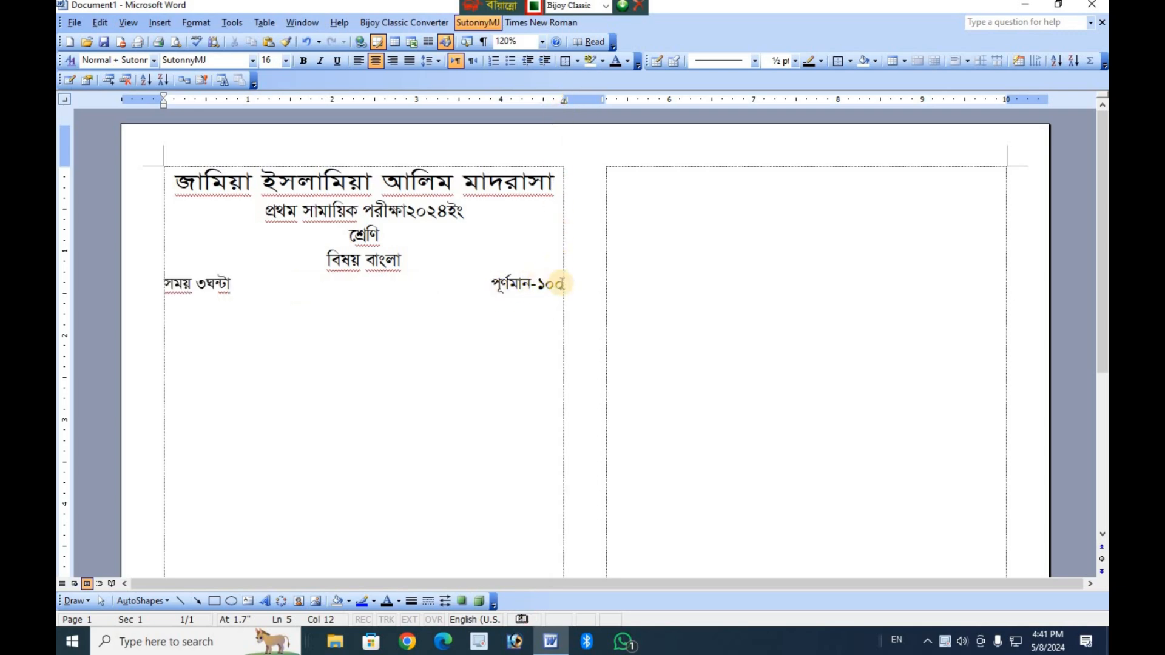
# Start a left-aligned line below the time and marks line and tab to a center tab stop at 2.5 inches.
pyautogui.click(567, 287)
pyautogui.press('Return')
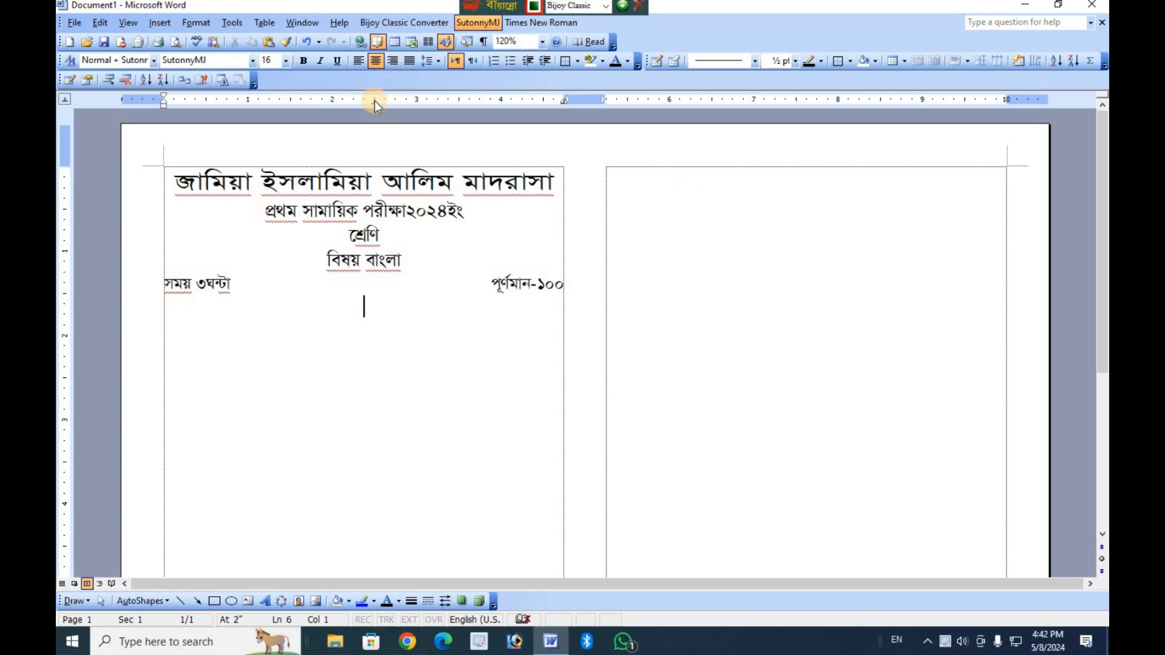
pyautogui.press('Tab')
pyautogui.press('BackSpace')
pyautogui.press('BackSpace')
pyautogui.press('Tab')
# Enter the instruction "যে কোন ৫টি প্রশ্নের উত্তর দাও" at the center tab stop.
pyautogui.write('যে ে')
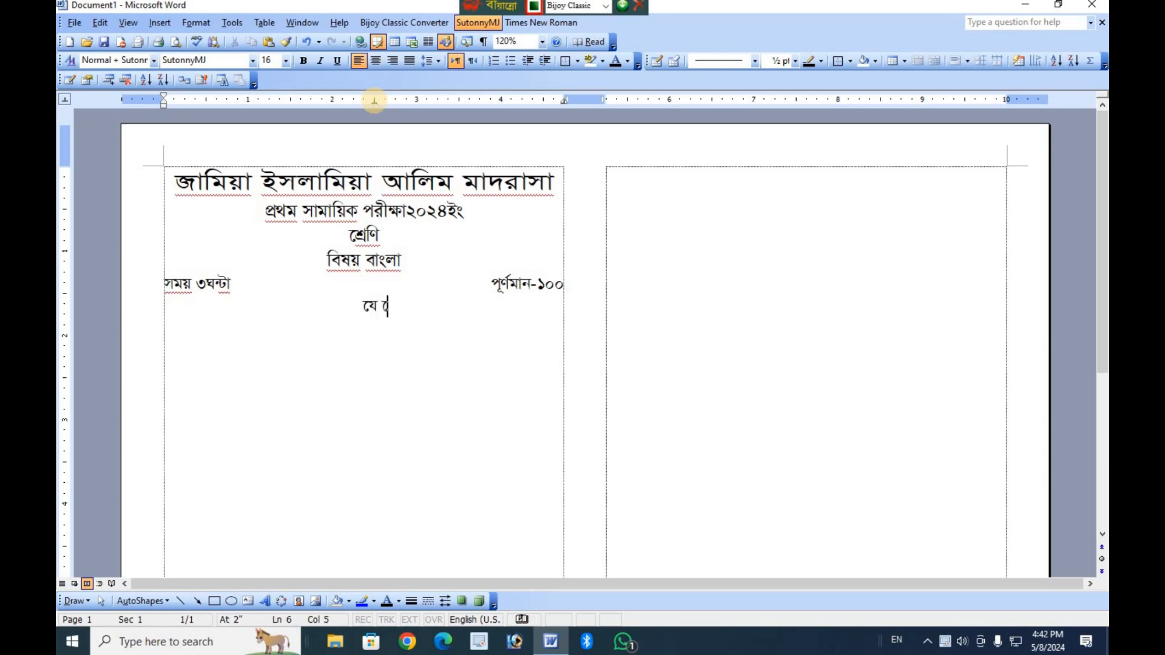
pyautogui.write('কান')
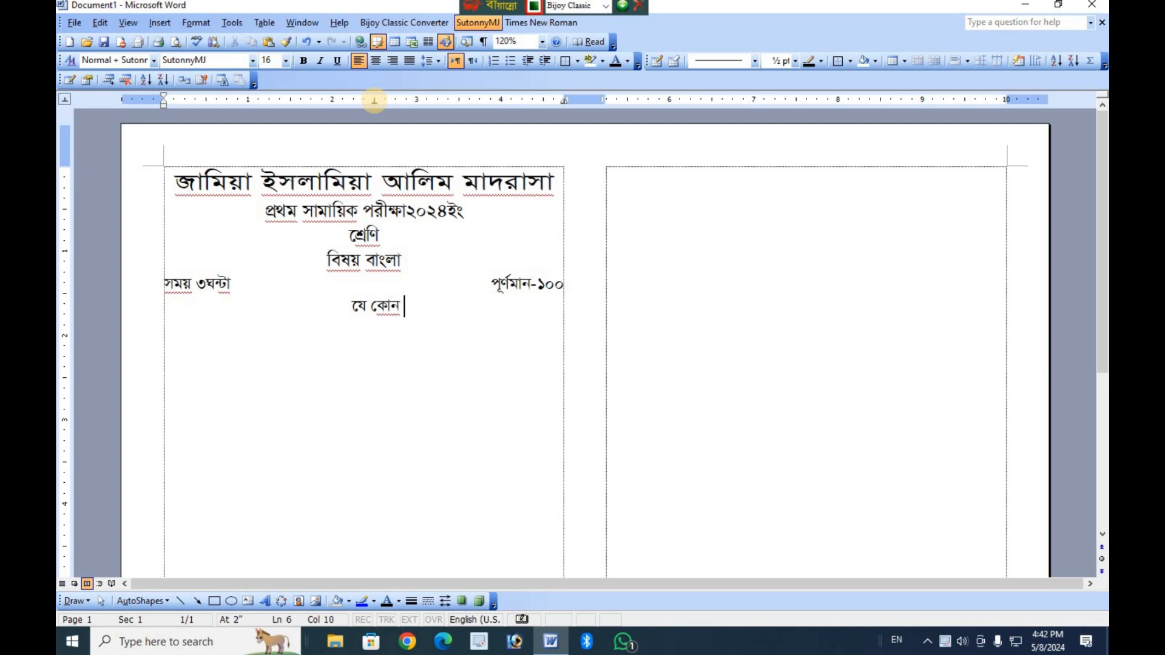
pyautogui.write(' ৫পি প')
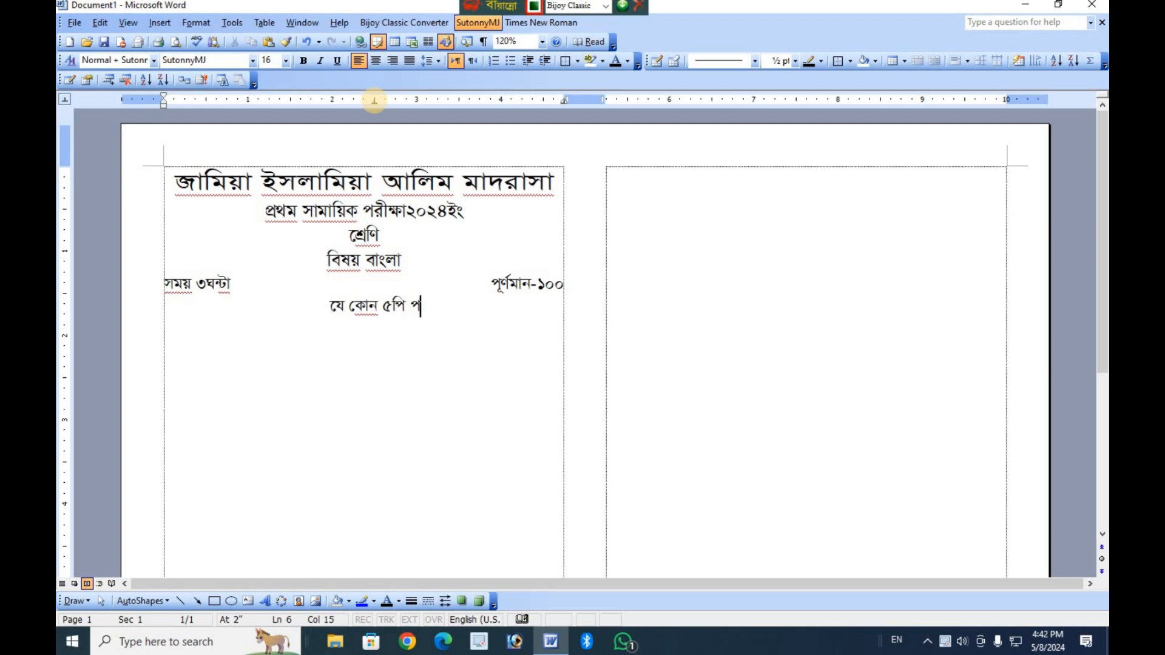
pyautogui.press('BackSpace')
pyautogui.press('BackSpace')
pyautogui.write('ট পি')
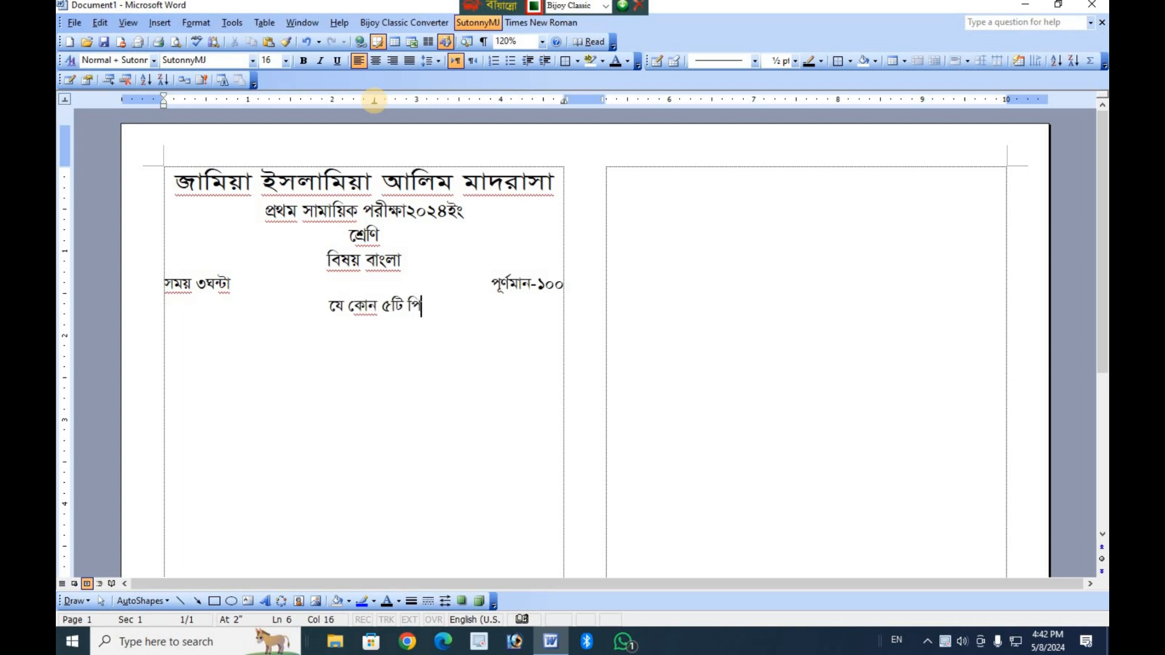
pyautogui.press('BackSpace')
pyautogui.write('প্র')
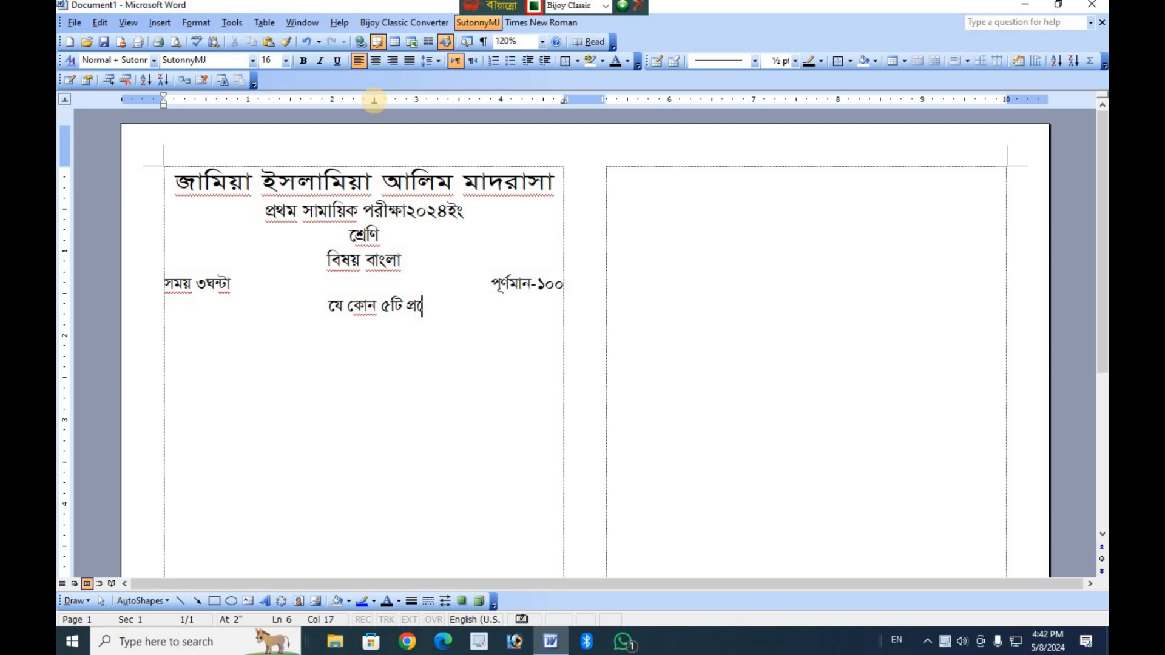
pyautogui.write('শ্নের উত্')
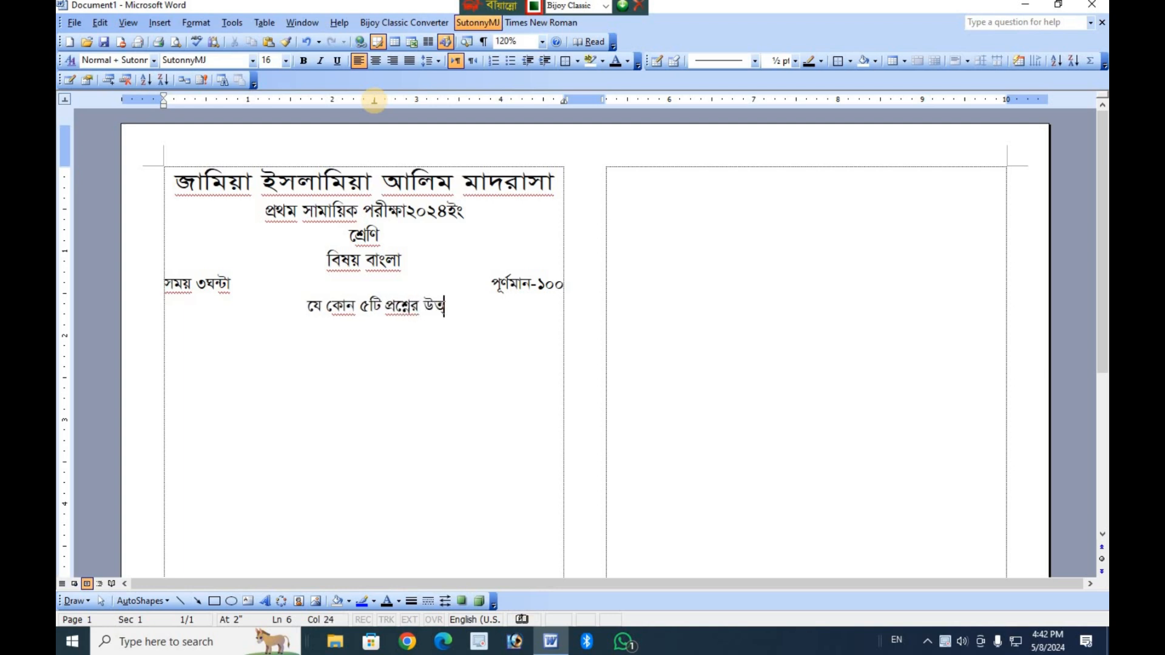
pyautogui.write('তর দাও')
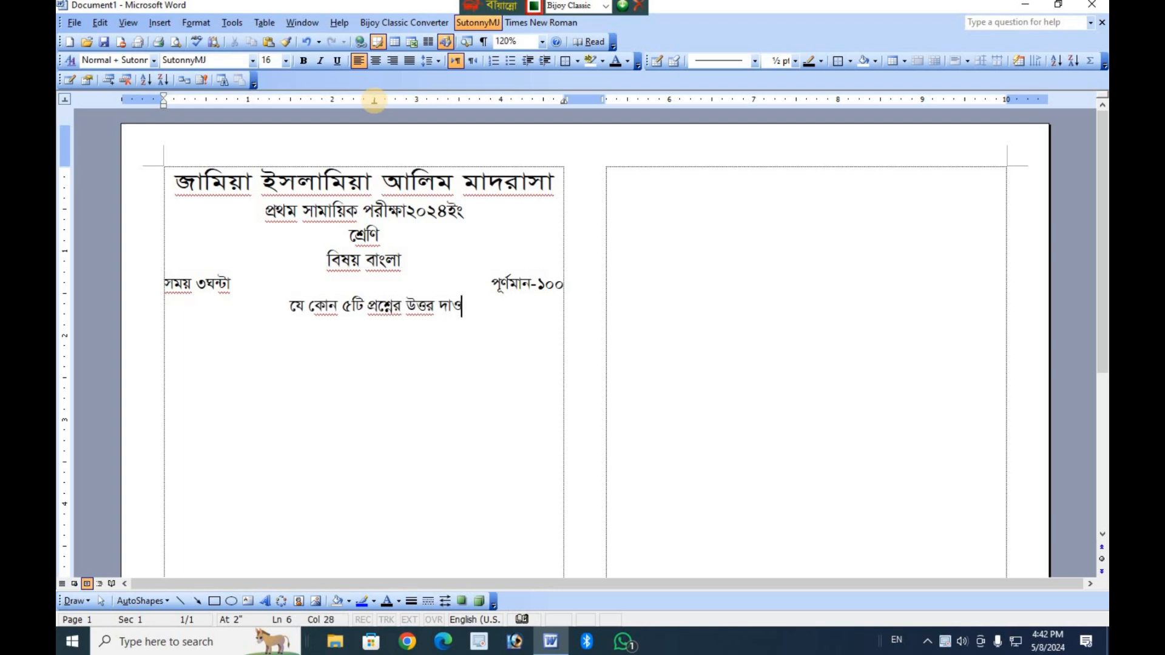
# Enter the first question "১। তোমার ধর্মী কী" on a new line below the instruction.
pyautogui.press('Return')
pyautogui.write('১')
pyautogui.write('। তোমার')
pyautogui.press('BackSpace')
pyautogui.press('BackSpace')
pyautogui.press('BackSpace')
pyautogui.press('BackSpace')
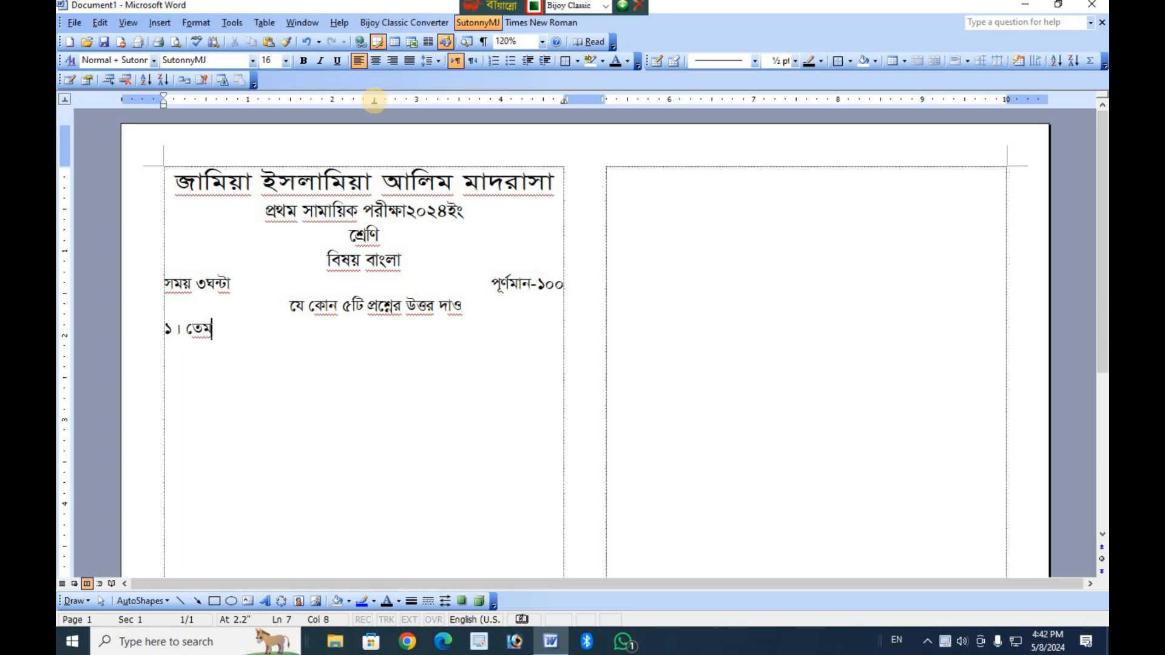
pyautogui.write('া')
pyautogui.write('মার ধ')
pyautogui.write('মী ক')
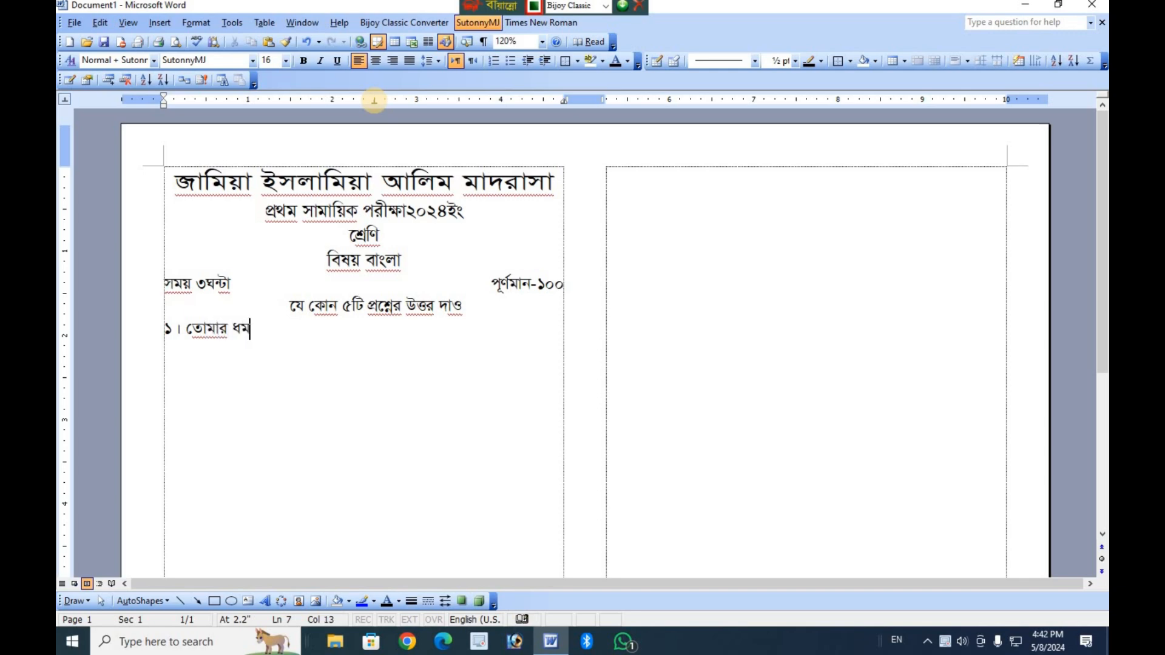
pyautogui.press('BackSpace')
pyautogui.press('BackSpace')
pyautogui.write('কী')
# Add the answer options "ক) ইলাম" and "খ) হিন্দু" on separate lines under question ১.
pyautogui.press('Return')
pyautogui.write('২')
pyautogui.press('BackSpace')
pyautogui.write('ক) ইলাম')
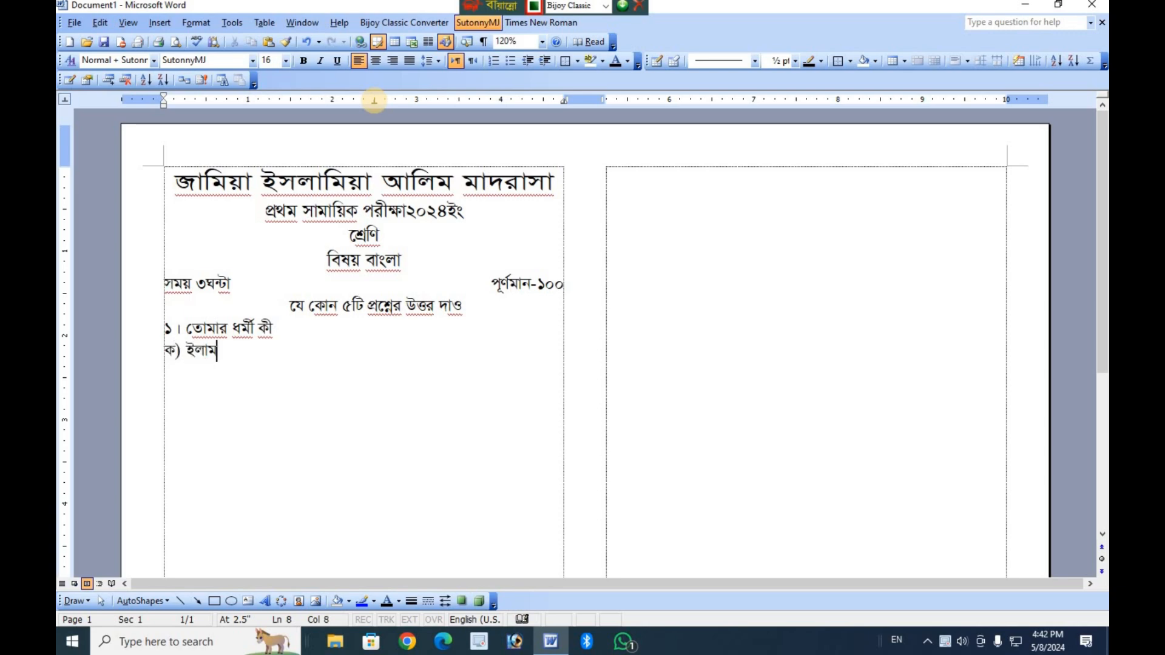
pyautogui.press('Return')
pyautogui.write('খ) হিন্দু')
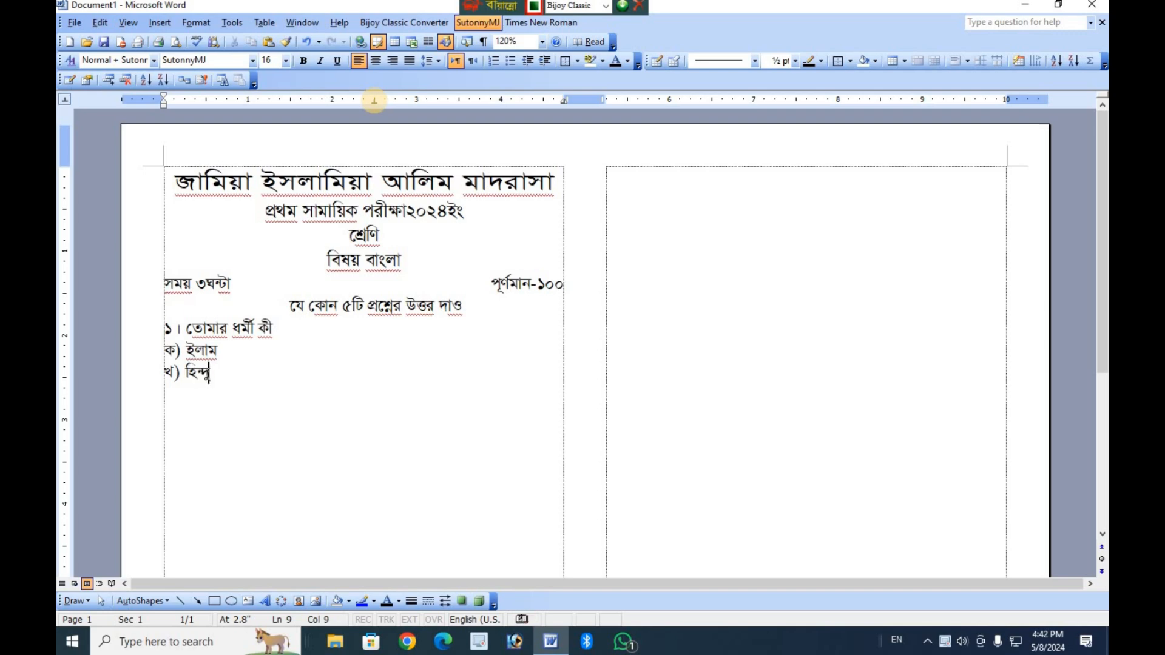
pyautogui.press('Return')
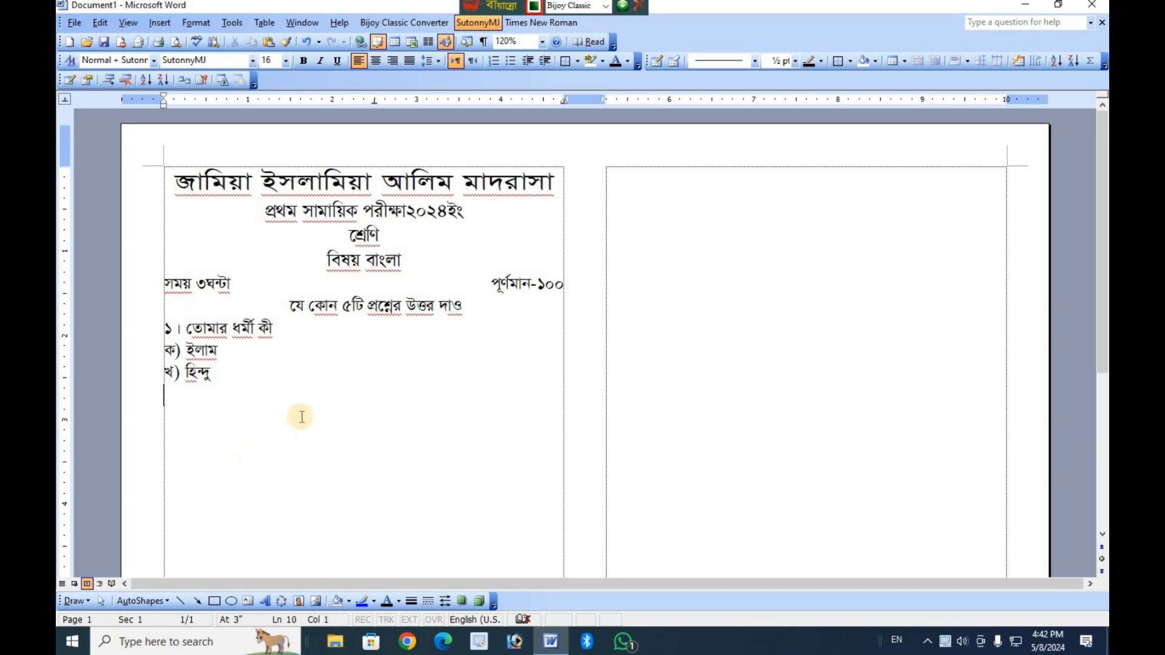
pyautogui.write('িিিিিি')
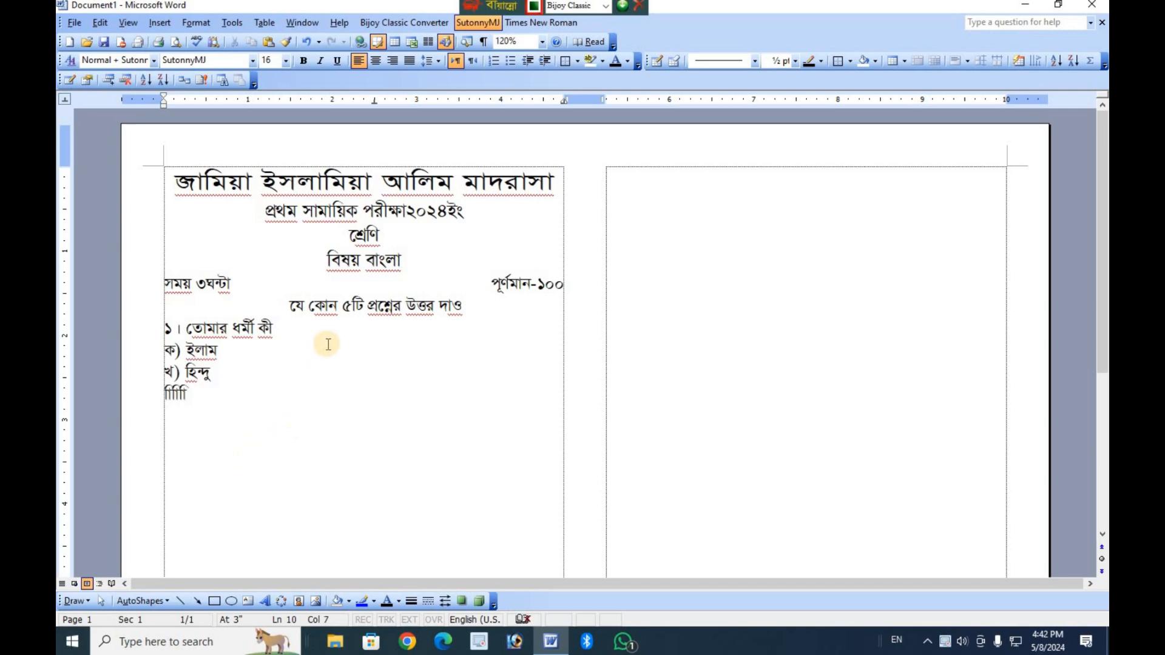
# Delete the answer option lines and stray characters below question ১.
pyautogui.click(264, 328)
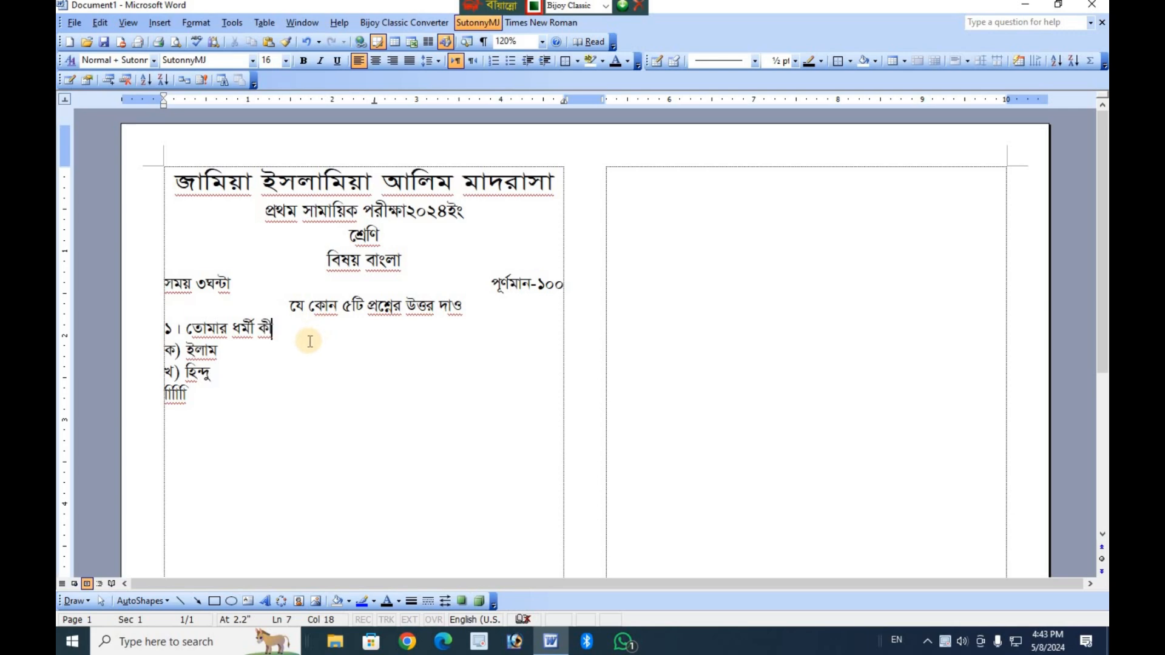
pyautogui.moveTo(153, 394); pyautogui.dragTo(142, 362)
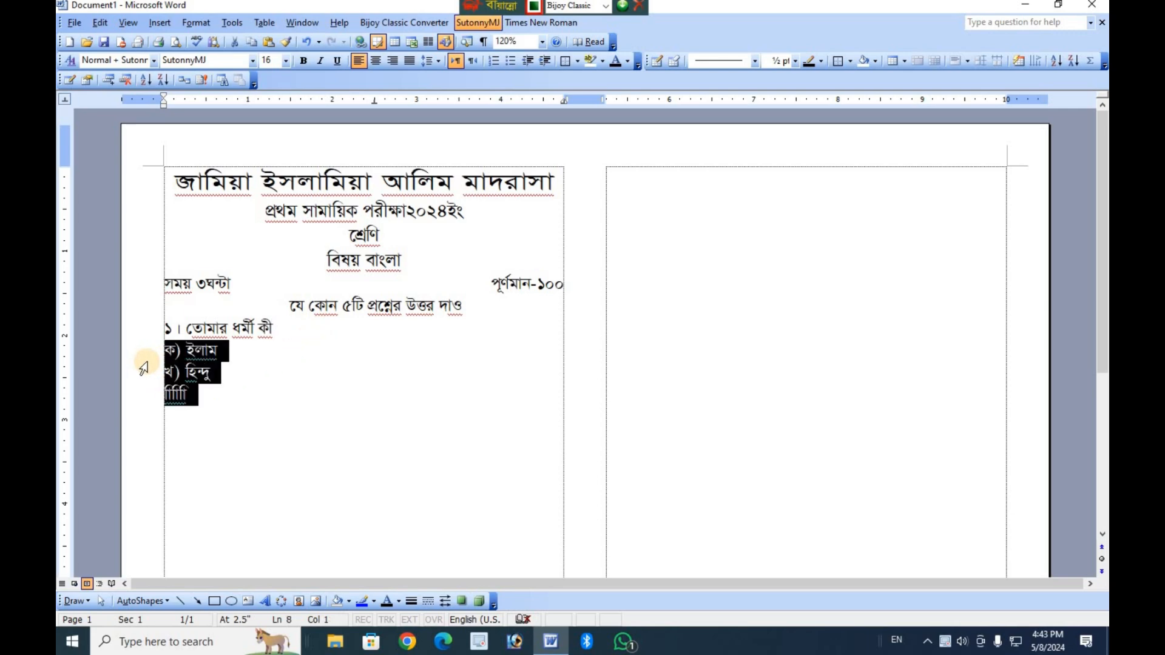
pyautogui.press('Delete')
# Add the mark ১০ at the right tab stop of question ১ and start a new line.
pyautogui.click(273, 340)
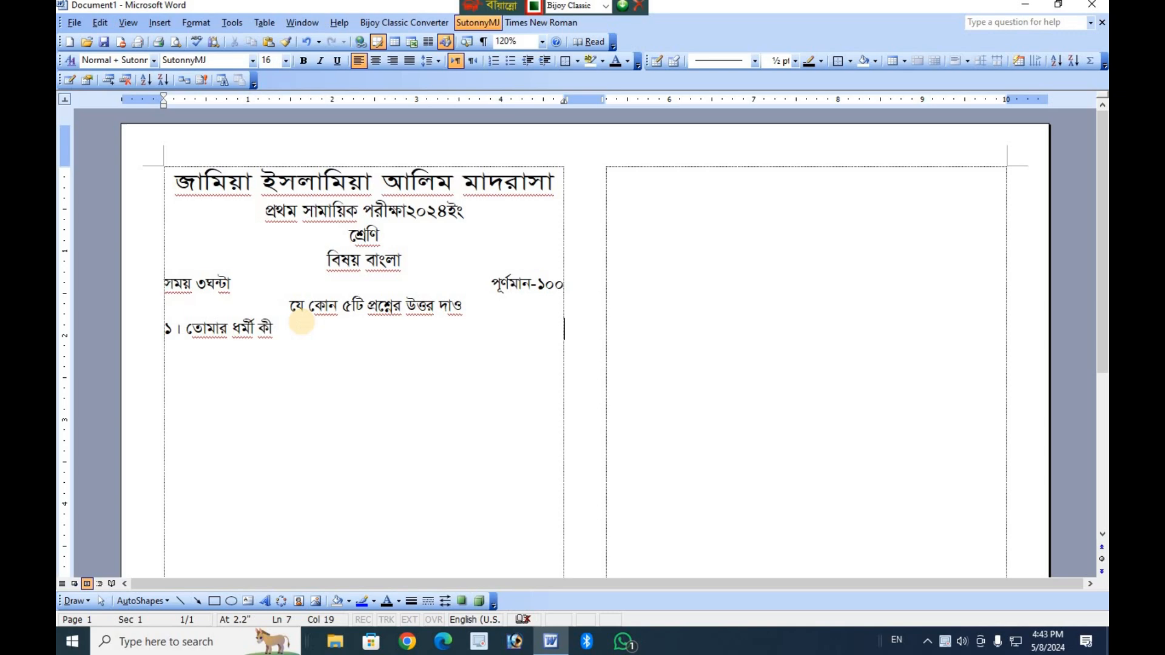
pyautogui.write('10')
pyautogui.press('Return')
# Enter the second question "২। তোমাদের নবীর নাম কী?" with the mark ২০ tabbed to the column's right edge.
pyautogui.write('2| cm')
pyautogui.press('BackSpace')
pyautogui.write('m')
pyautogui.press('BackSpace')
pyautogui.write('kfmfslc')
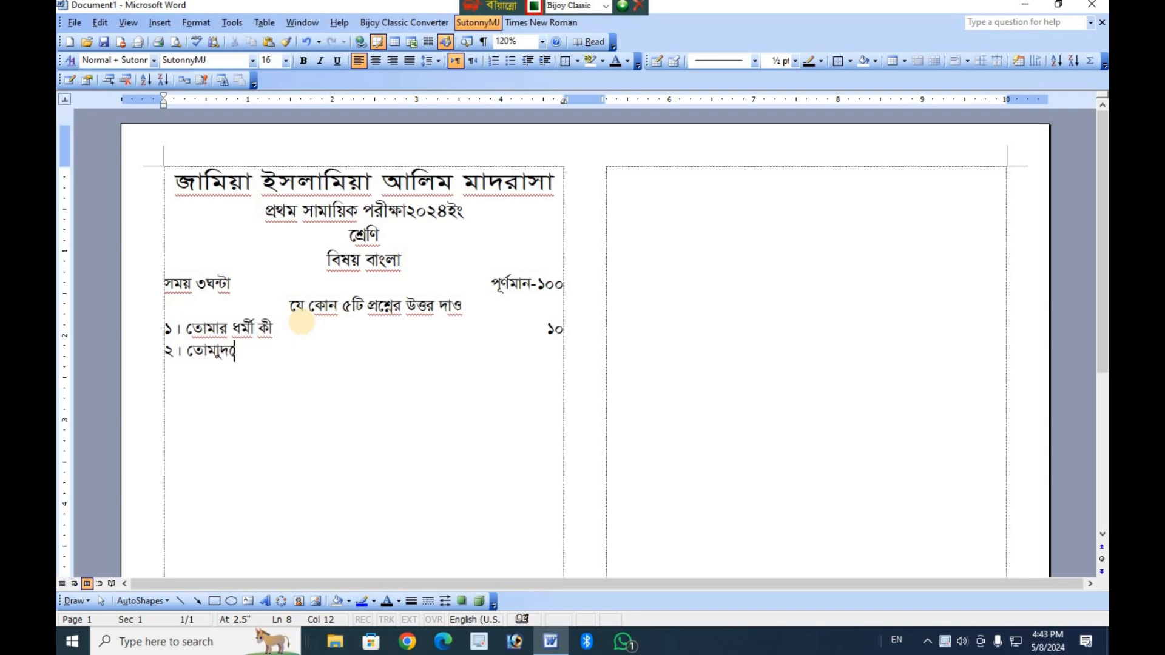
pyautogui.write('v')
pyautogui.press('BackSpace')
pyautogui.press('BackSpace')
pyautogui.press('BackSpace')
pyautogui.press('BackSpace')
pyautogui.write('clv bhdv bfm')
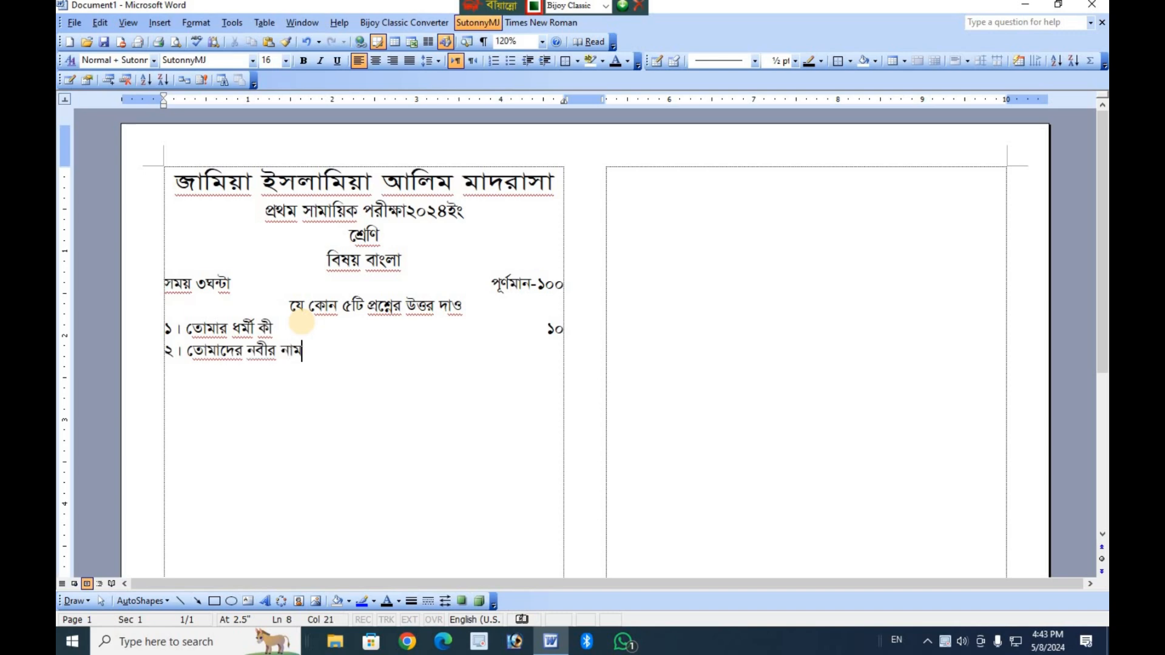
pyautogui.write(' jD')
pyautogui.write('?')
pyautogui.press('Tab')
pyautogui.write('20')
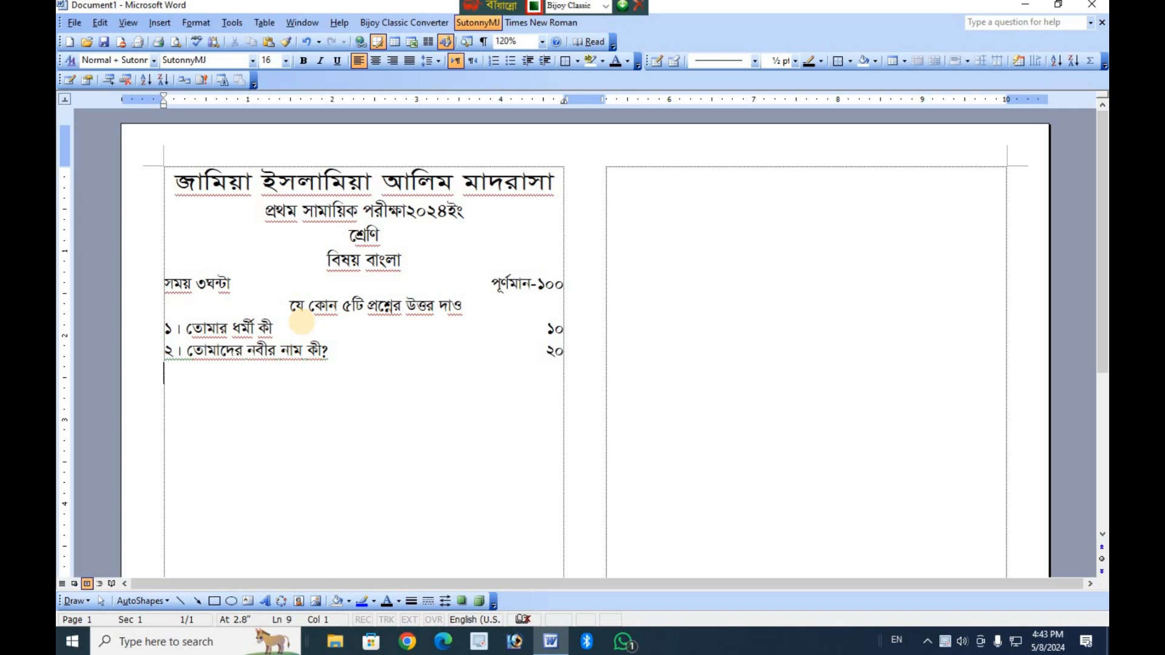
# Enter the third question "৩। তোমার পিতার নাম কী?" on a new line with the mark ২০ at the right edge.
pyautogui.press('BackSpace')
pyautogui.press('BackSpace')
pyautogui.write('3| ckfmfv drkfv ')
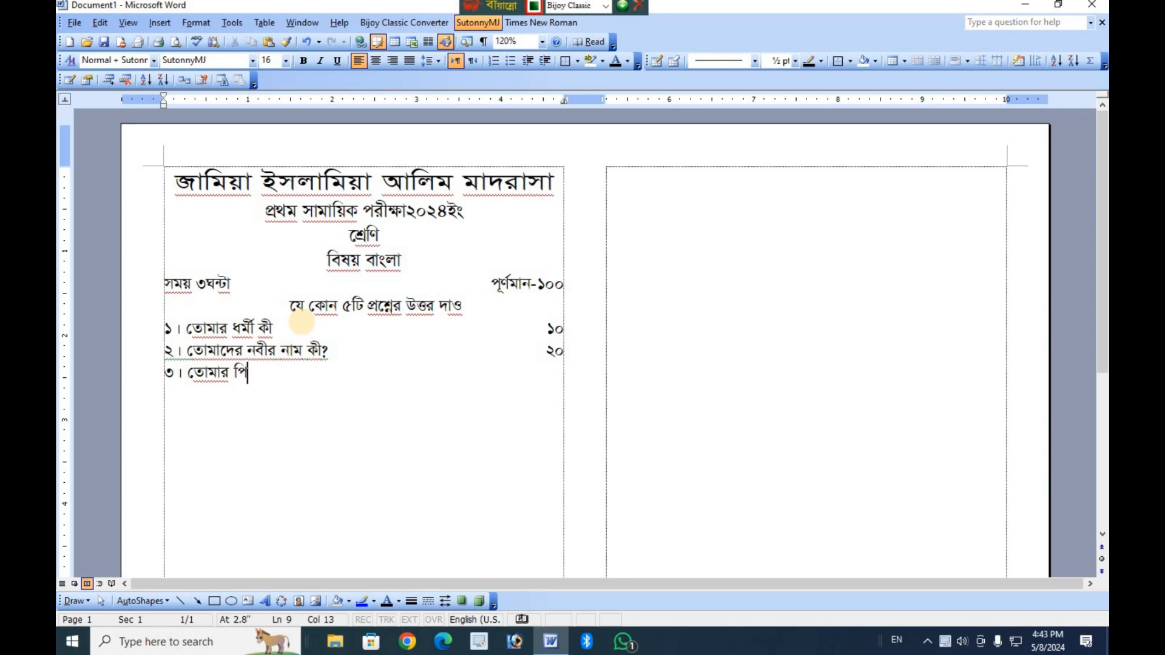
pyautogui.write('vfg')
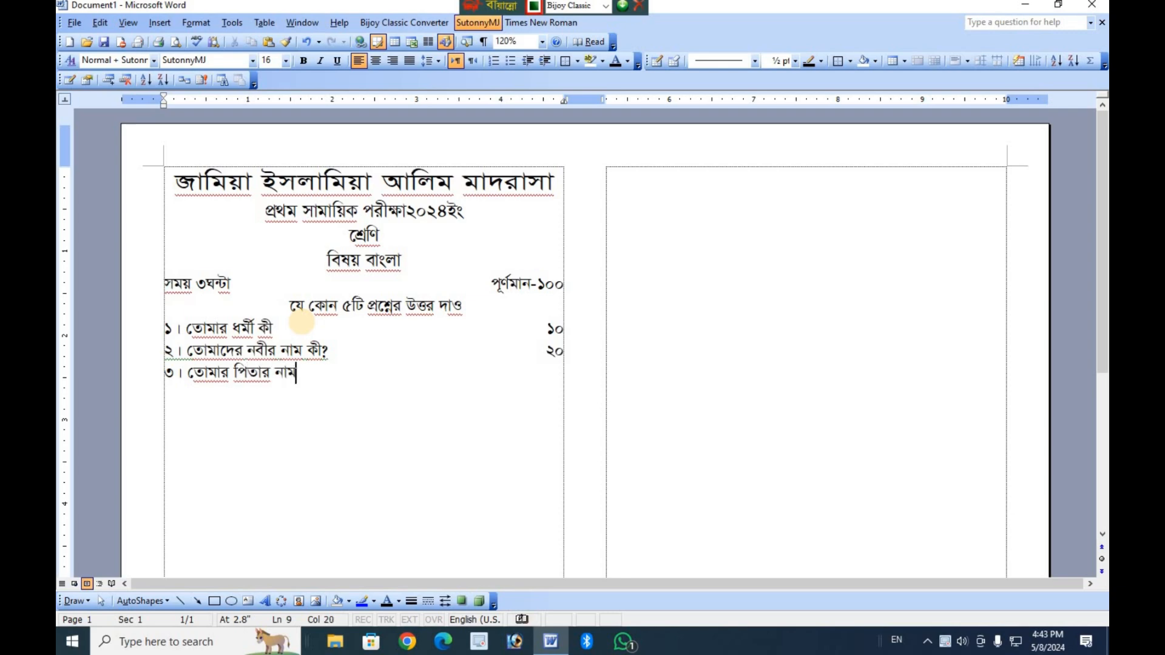
pyautogui.write(' jD')
pyautogui.write('?')
pyautogui.press('Tab')
pyautogui.write('20')
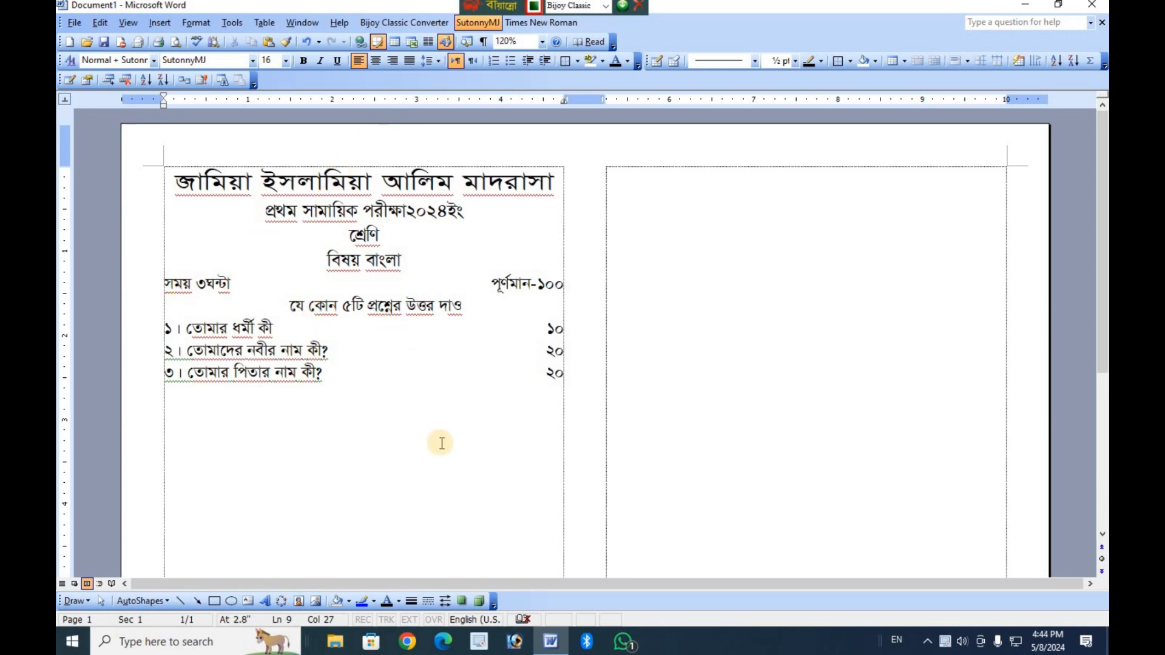
# Copy the entire exam text and add blank lines below it to reach the second column.
pyautogui.moveTo(478, 403); pyautogui.dragTo(115, 182)
pyautogui.hotkey('ctrl', 'c')
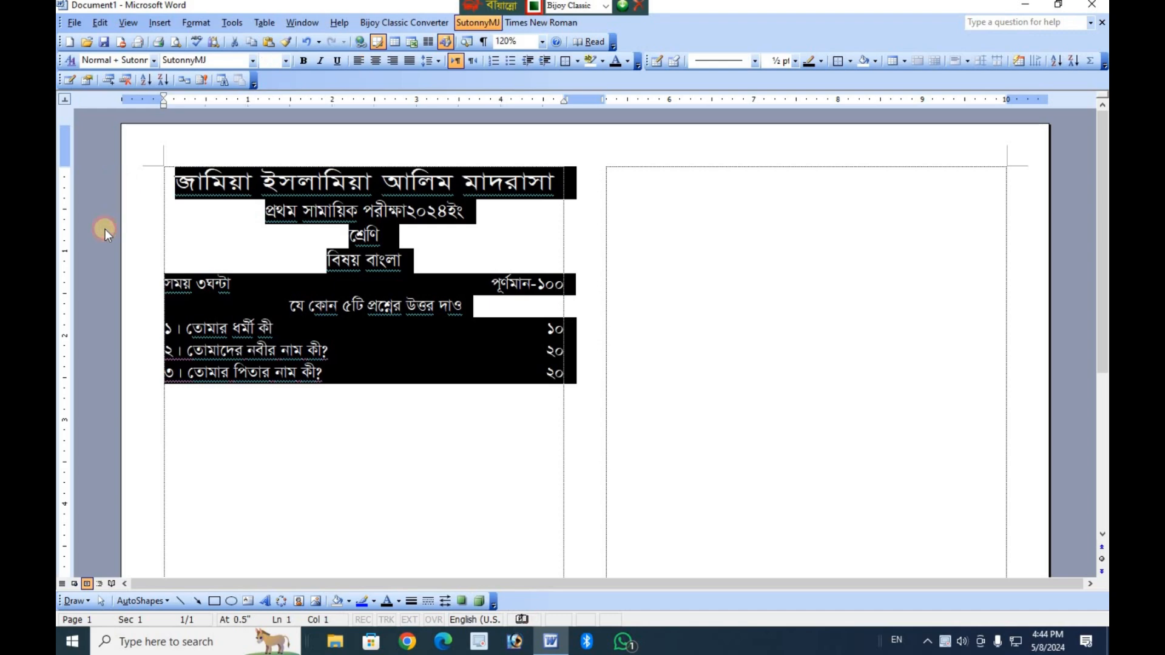
pyautogui.click(475, 414)
pyautogui.press('Return')
pyautogui.press('Return')
pyautogui.press('Return')
pyautogui.press('Return')
pyautogui.press('Return')
pyautogui.press('Return')
pyautogui.press('Return')
pyautogui.press('Return')
pyautogui.press('Return')
pyautogui.press('Return')
pyautogui.press('Return')
pyautogui.press('Return')
pyautogui.press('Return')
pyautogui.press('Return')
pyautogui.press('Return')
pyautogui.press('Return')
pyautogui.press('Return')
pyautogui.press('Return')
pyautogui.press('Return')
pyautogui.press('Return')
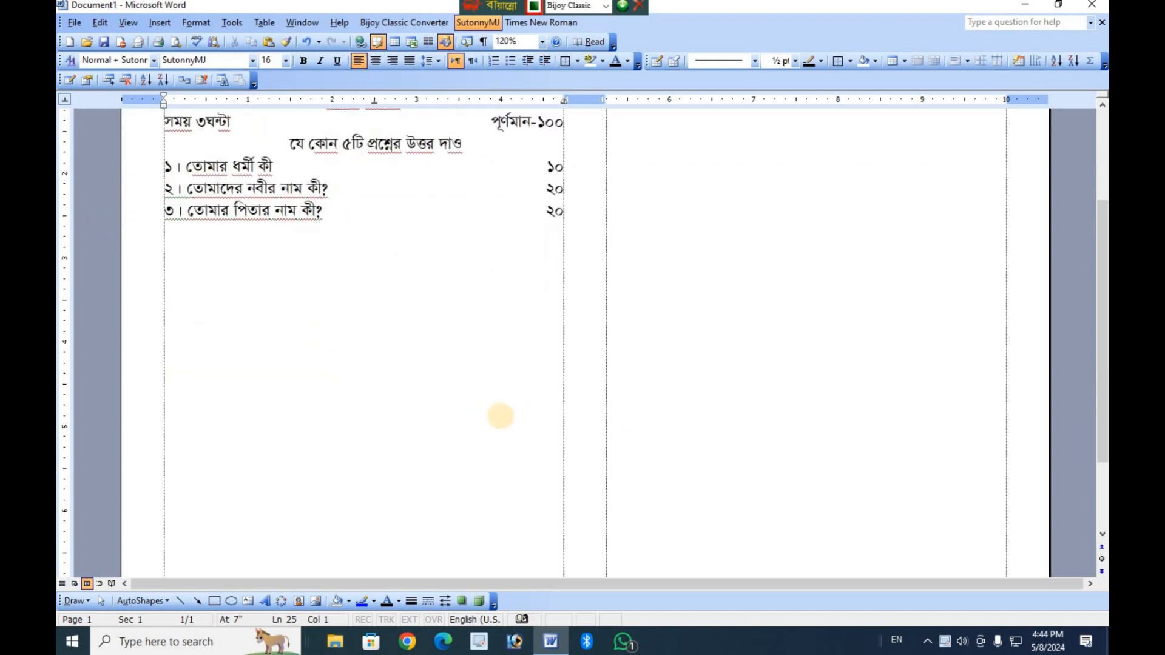
pyautogui.press('BackSpace')
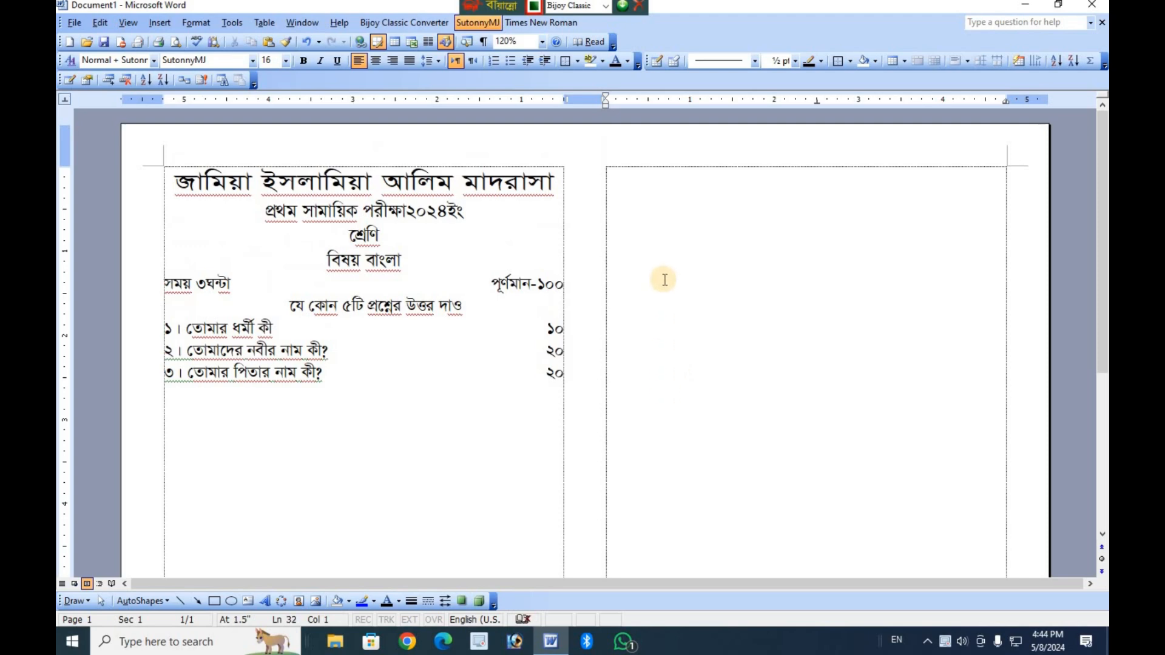
# Paste the copied exam text into the second column and remove the blank lines above its heading.
pyautogui.hotkey('ctrl', 'v')
pyautogui.click(665, 205)
pyautogui.press('Delete')
pyautogui.press('Delete')
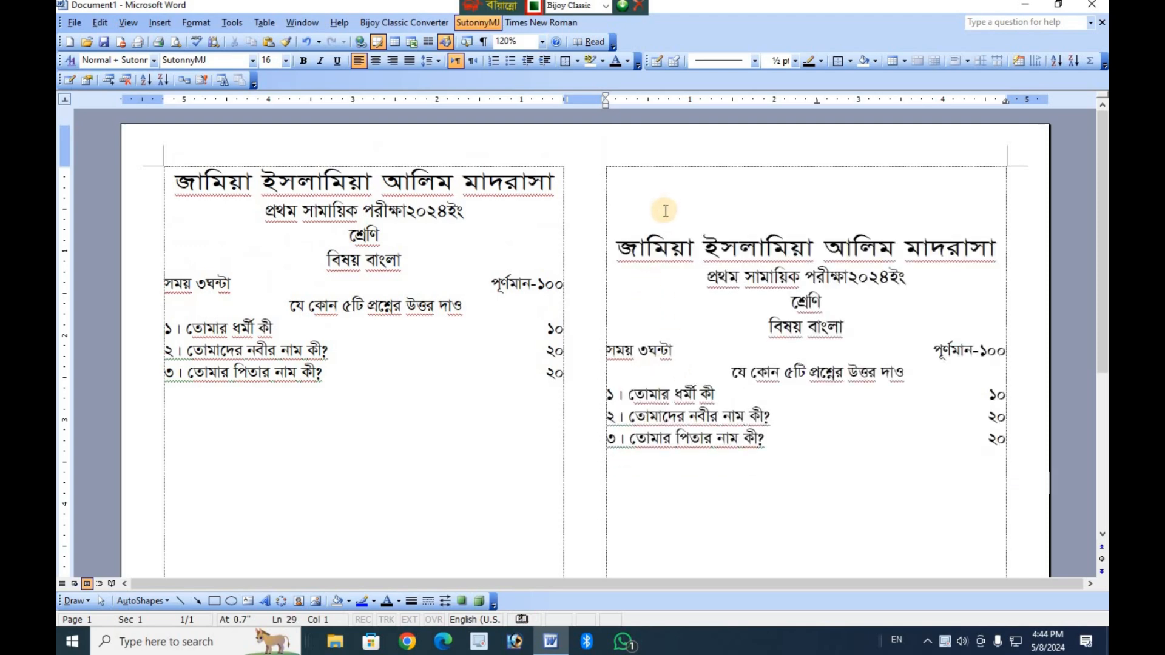
pyautogui.press('Delete')
pyautogui.press('Delete')
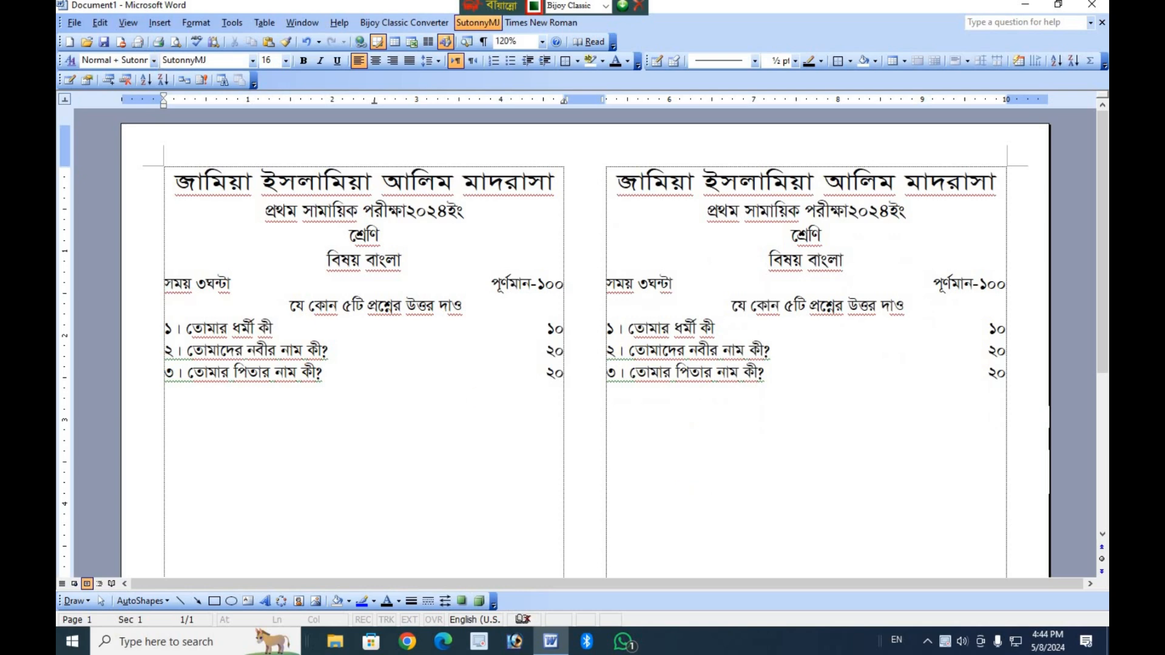
# Open the print preview and examine the layout of both exam copies across the landscape page.
pyautogui.click(72, 22)
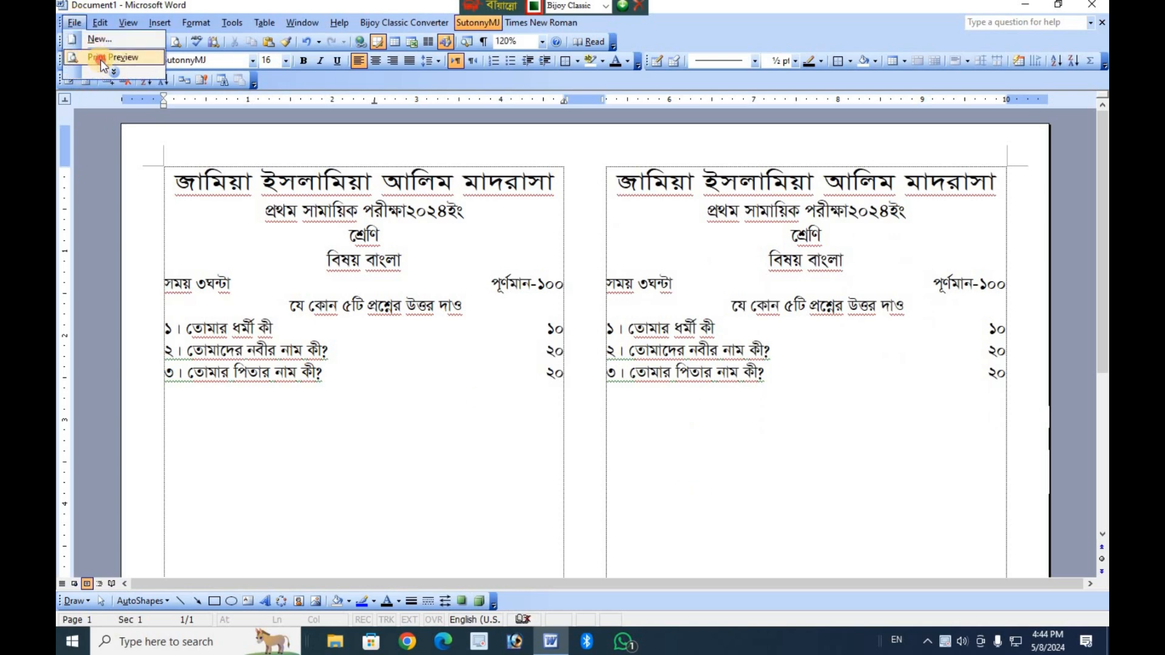
pyautogui.click(93, 67)
pyautogui.scroll(15, 762, 546)
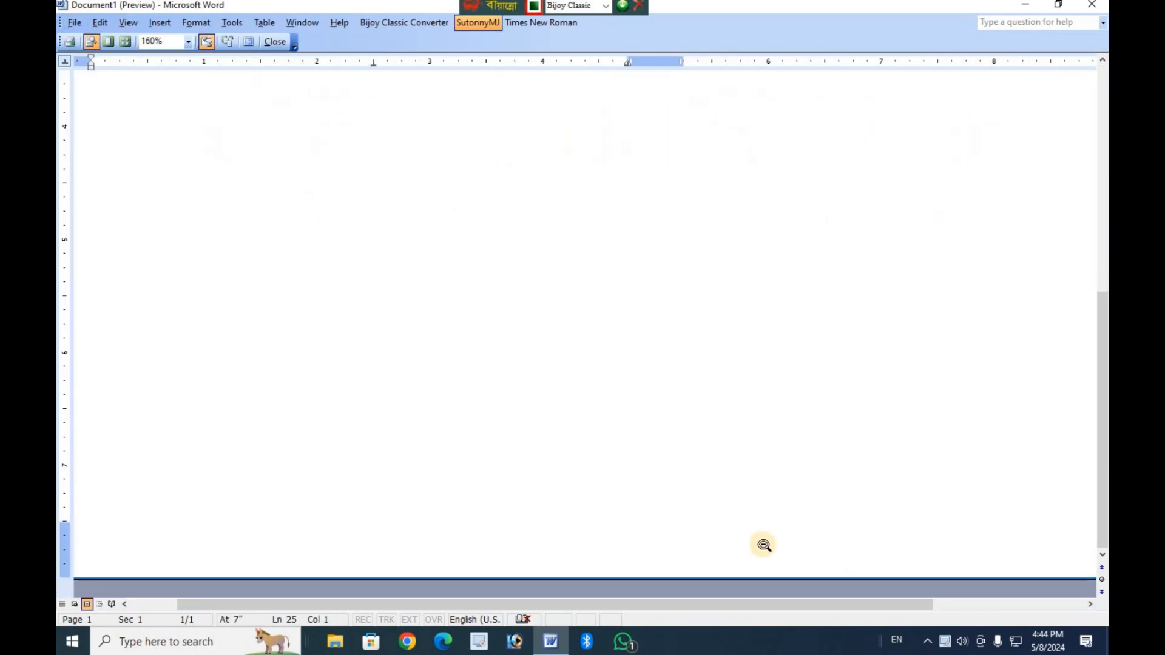
pyautogui.scroll(-15, 736, 505)
pyautogui.scroll(8, 734, 504)
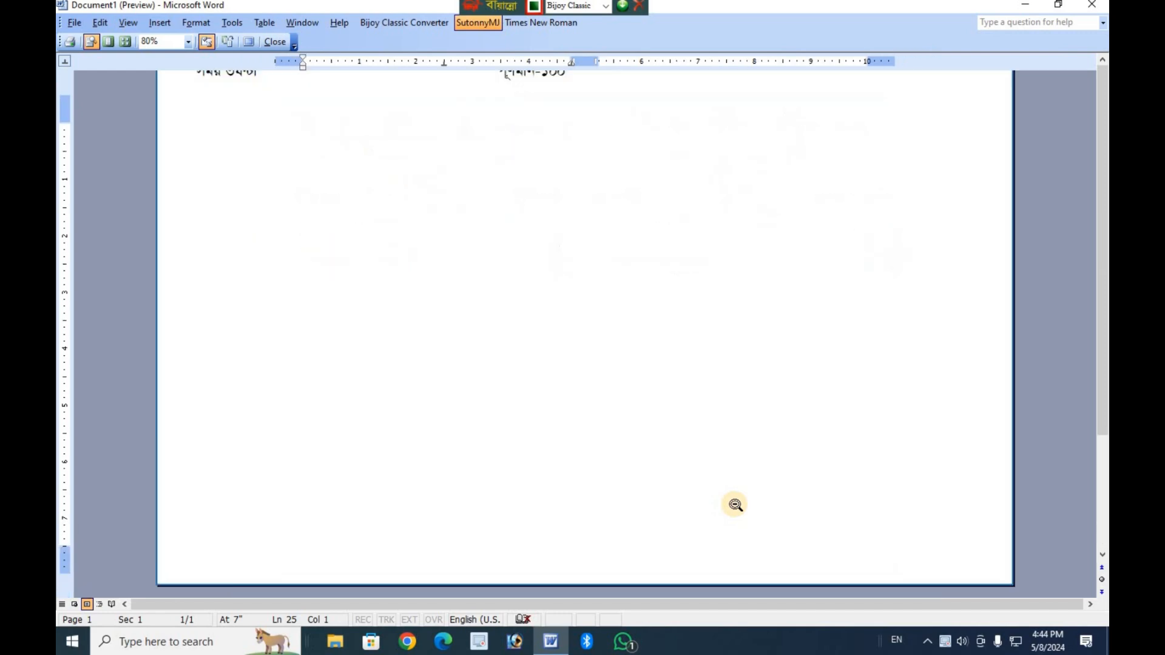
pyautogui.scroll(-5, 634, 411)
pyautogui.scroll(5, 637, 398)
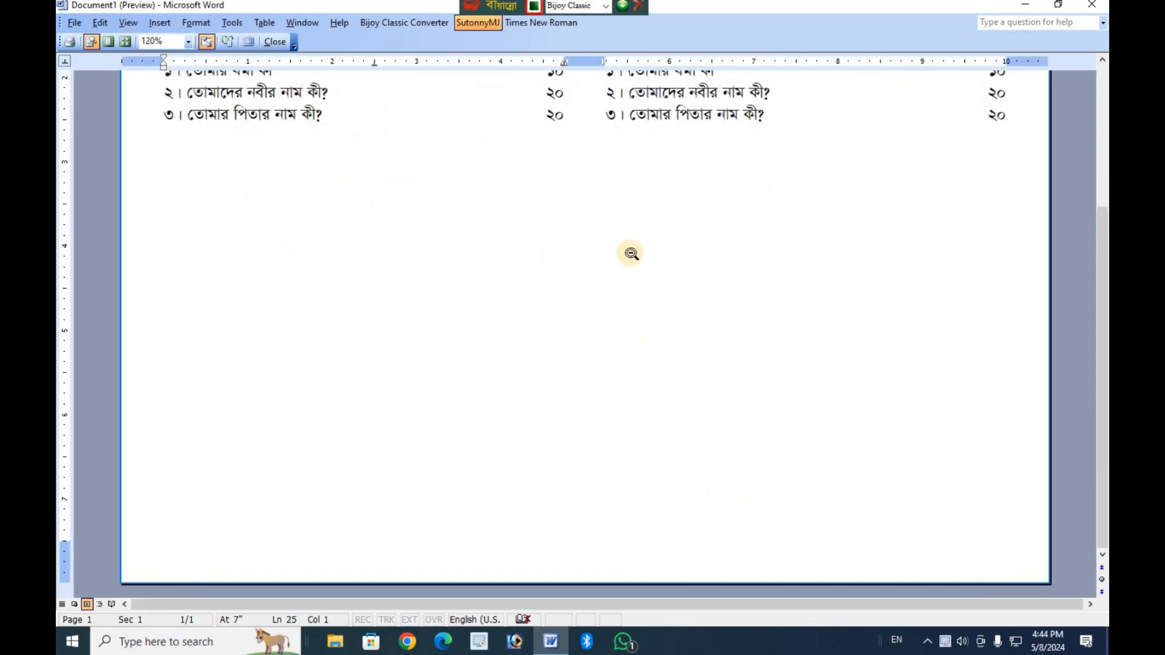
pyautogui.scroll(5, 644, 265)
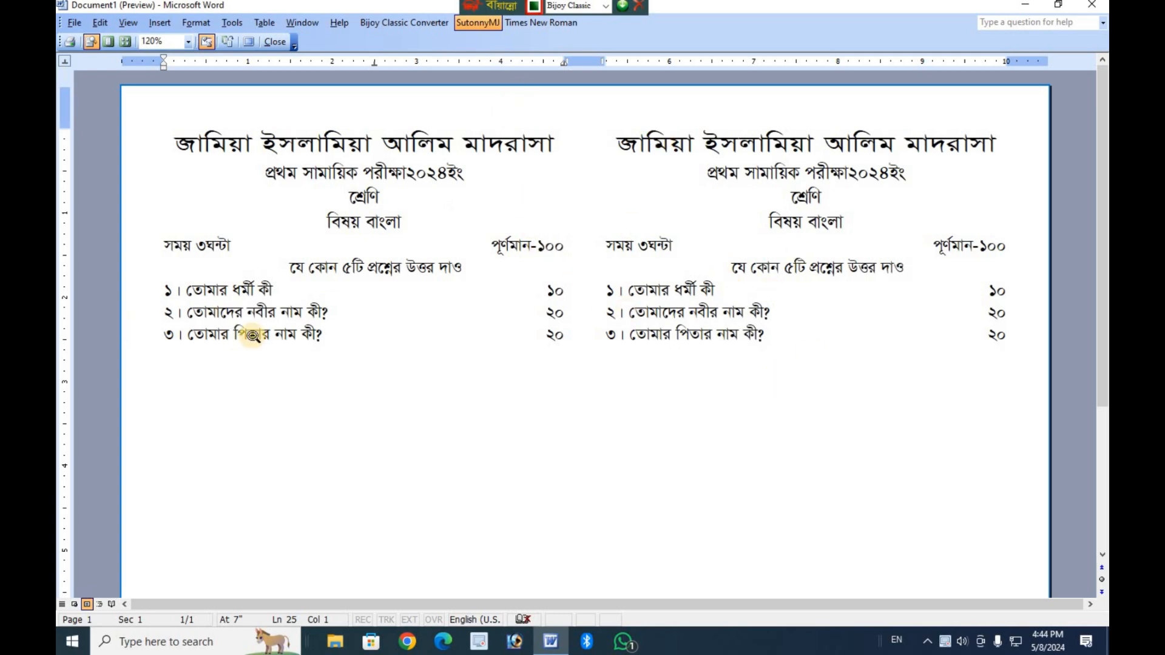
pyautogui.scroll(-1, 251, 345)
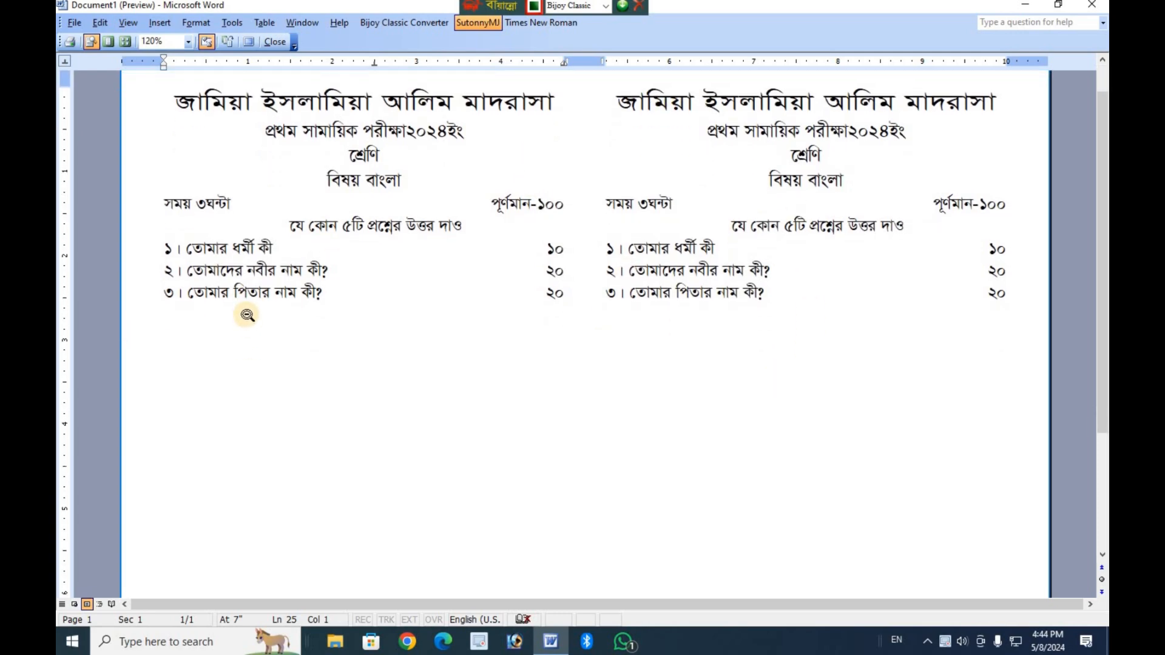
pyautogui.scroll(-3, 261, 340)
pyautogui.scroll(4, 680, 485)
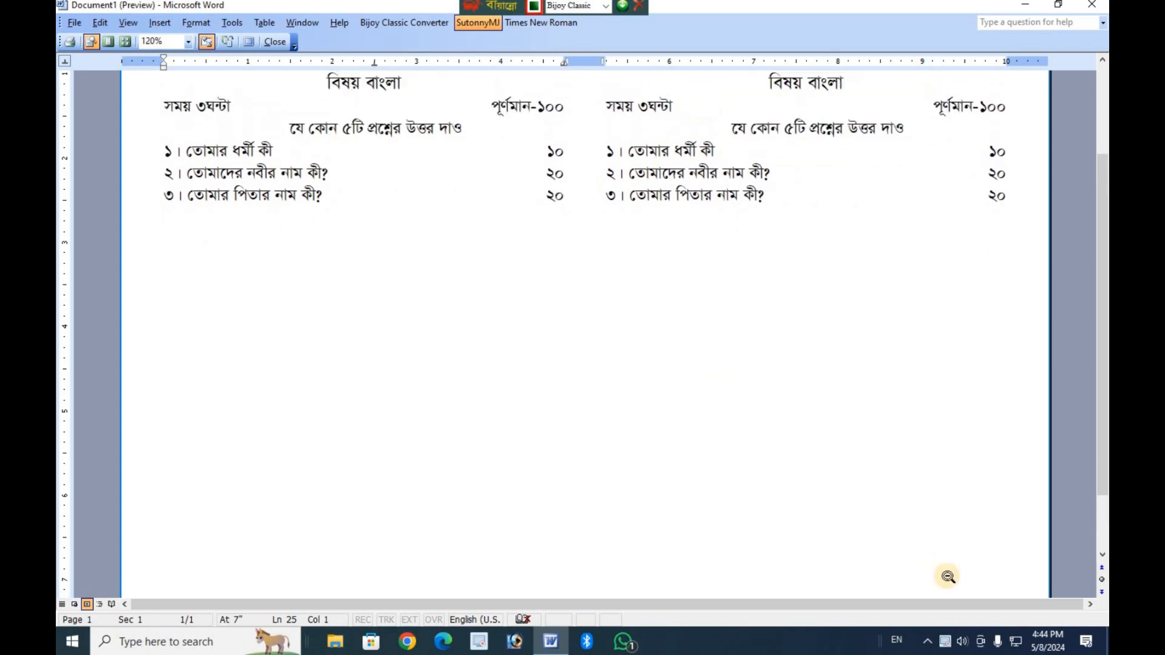